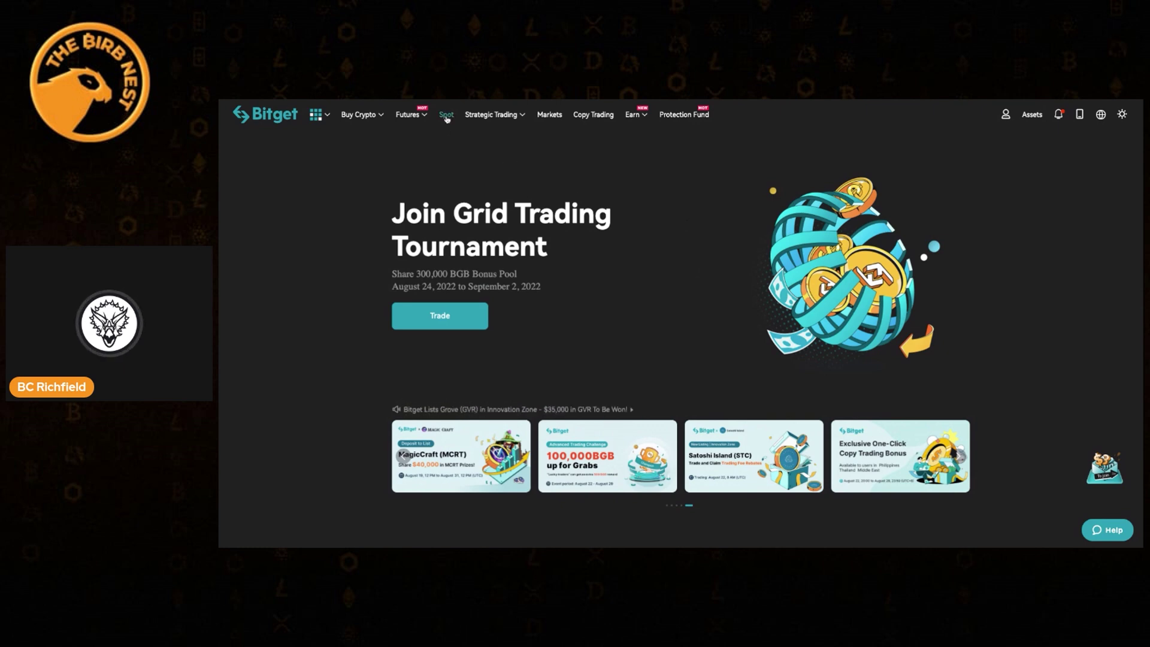
# Go to the Spot page and browse the BTC/USDT order book and buy/sell forms.
pyautogui.click(446, 116)
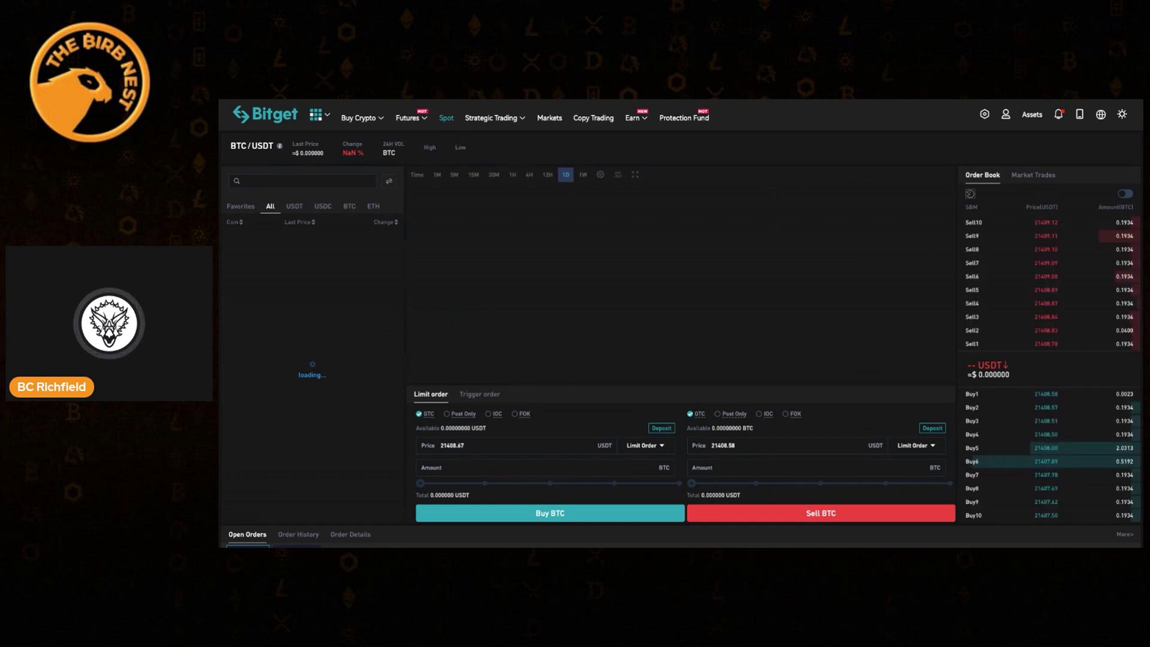
pyautogui.scroll(-1, 782, 241)
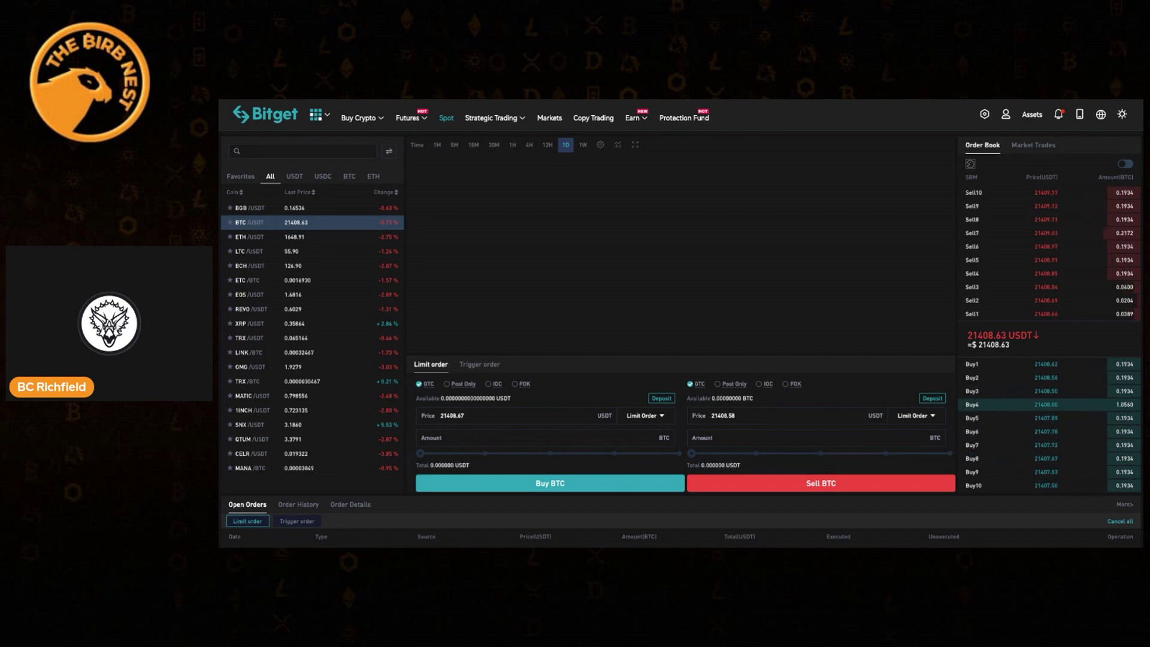
pyautogui.scroll(-1, 681, 335)
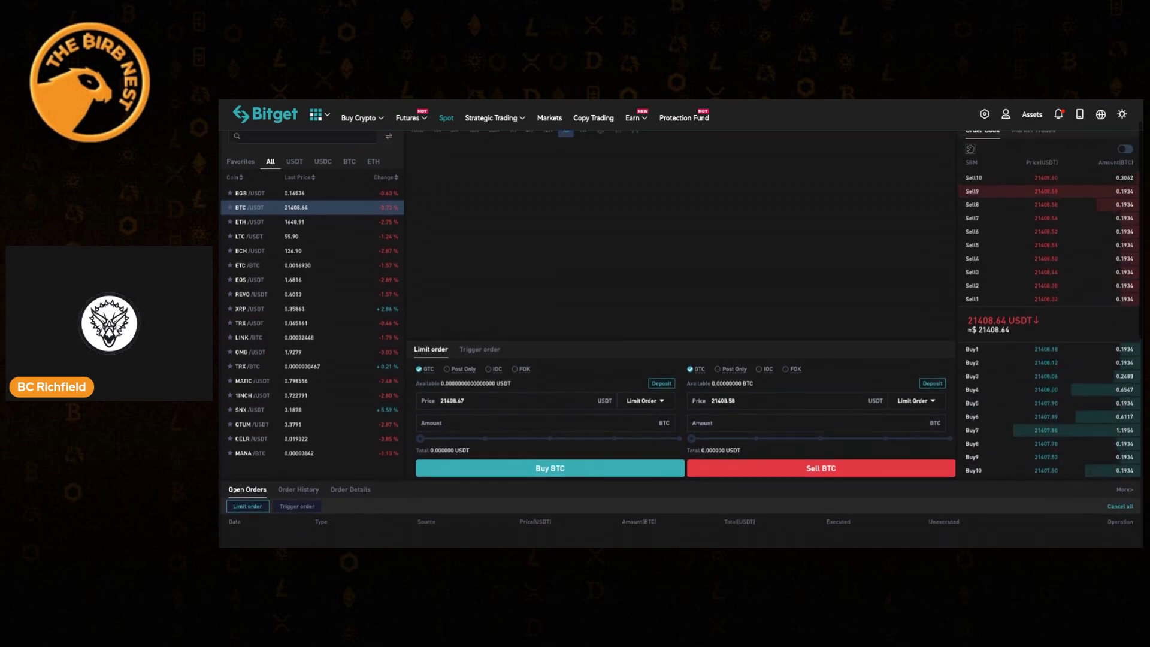
pyautogui.scroll(1, 528, 131)
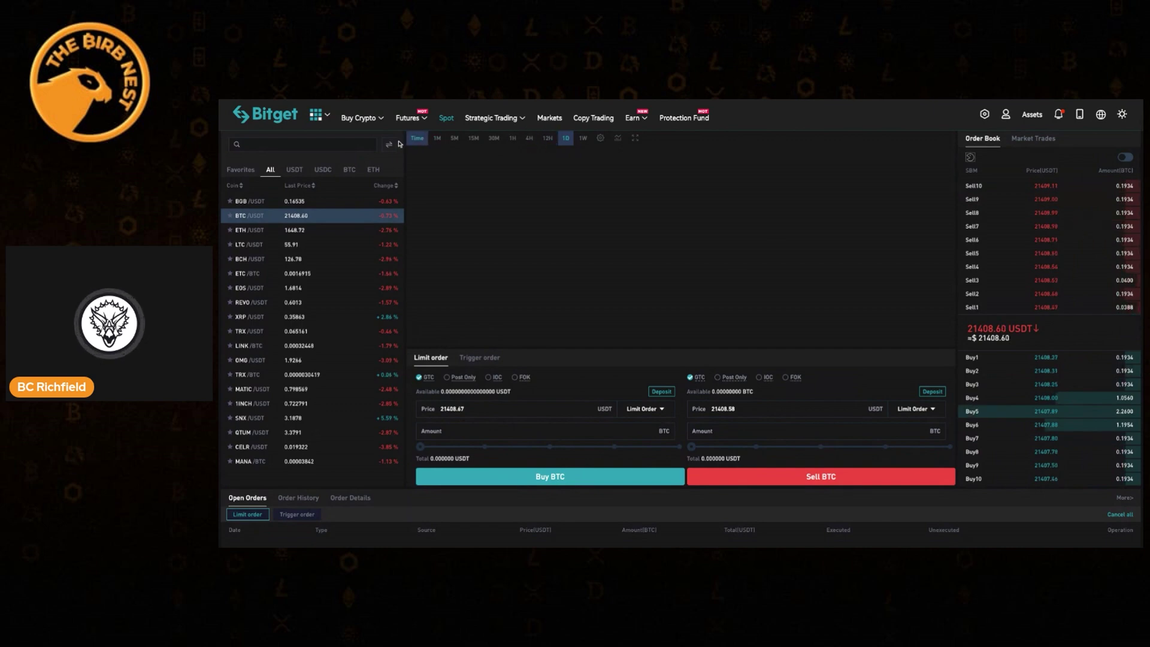
# Set the chart to 5M candles and pick ETH/USDT from the USDT coin list.
pyautogui.click(455, 139)
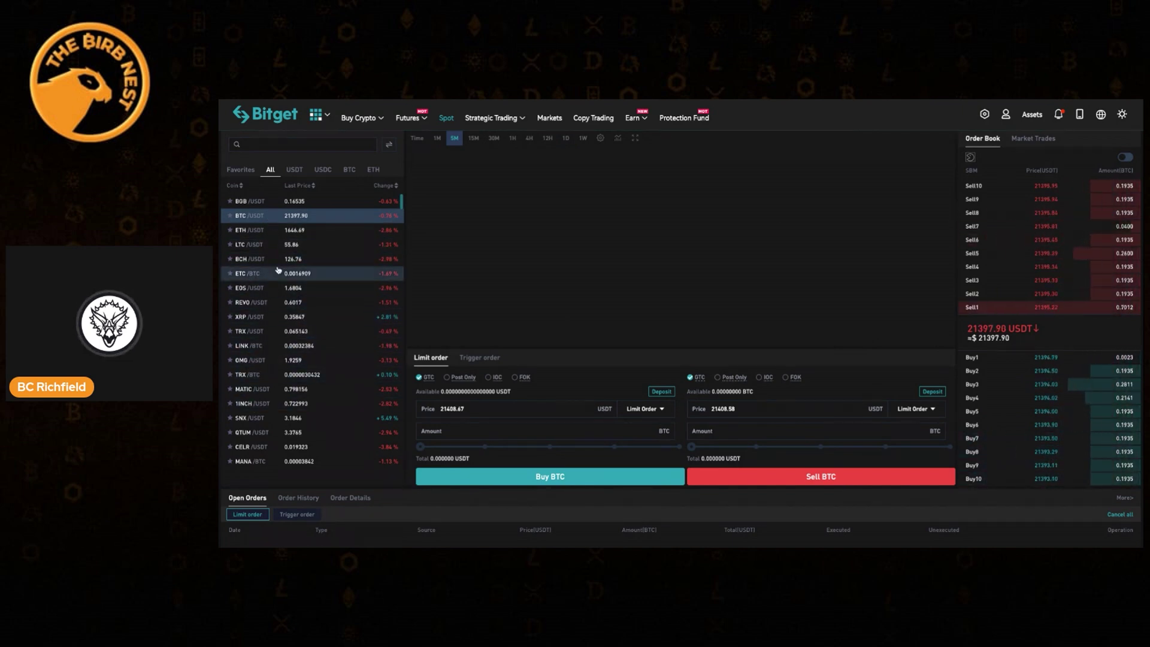
pyautogui.scroll(-1, 279, 272)
pyautogui.scroll(-4, 285, 325)
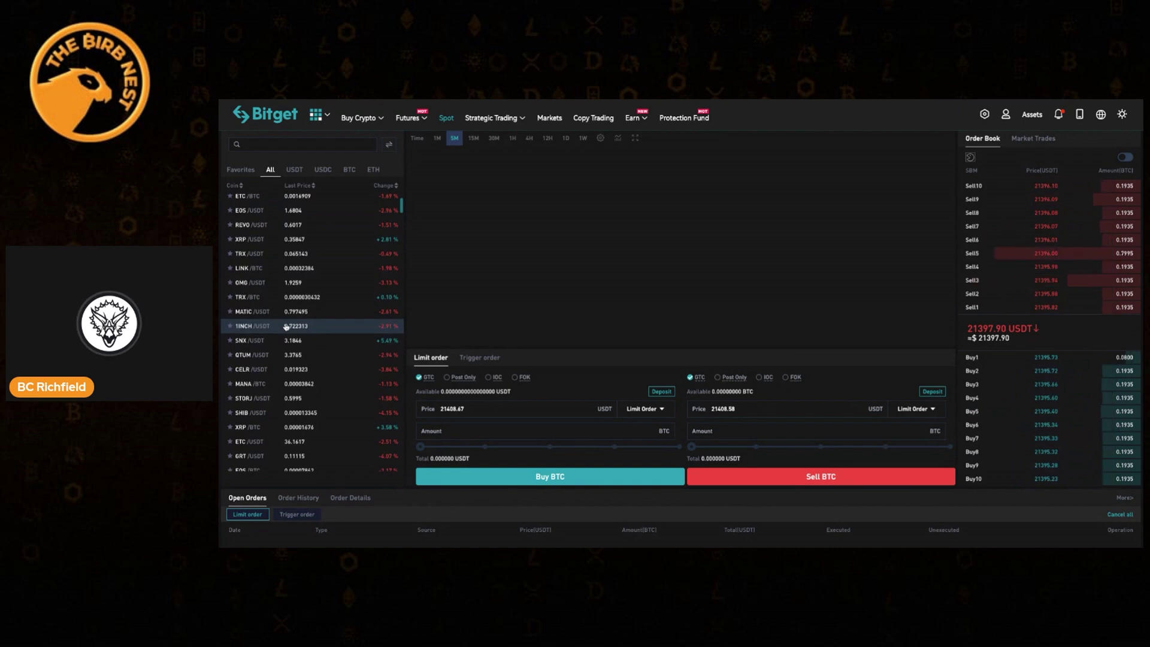
pyautogui.scroll(5, 285, 315)
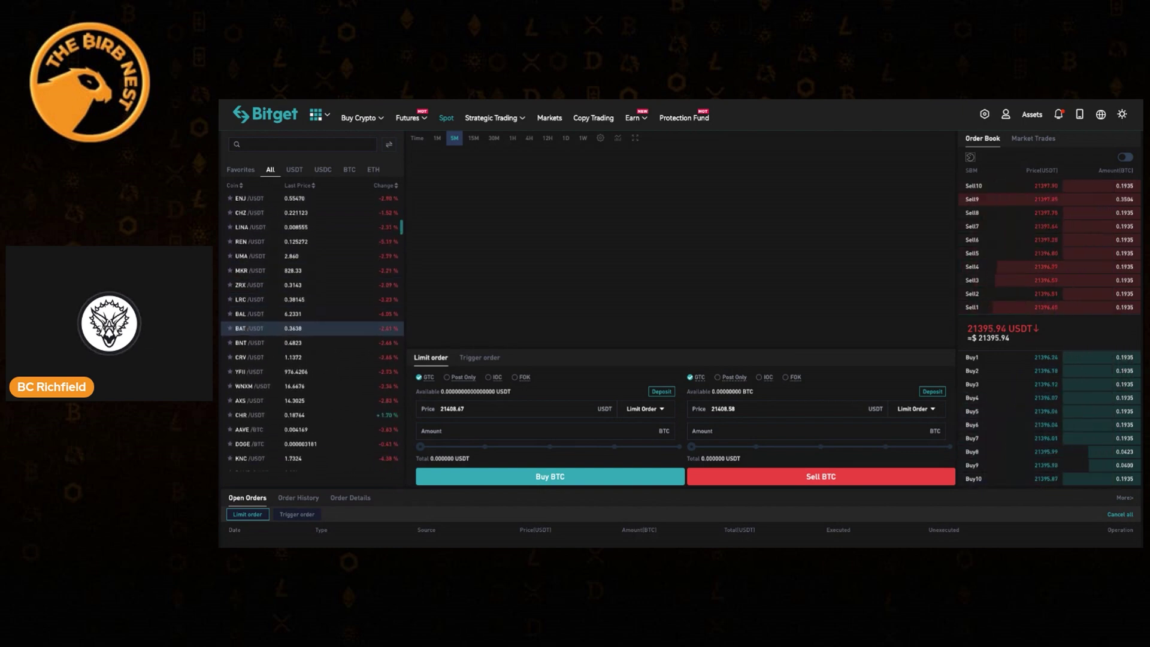
pyautogui.click(294, 171)
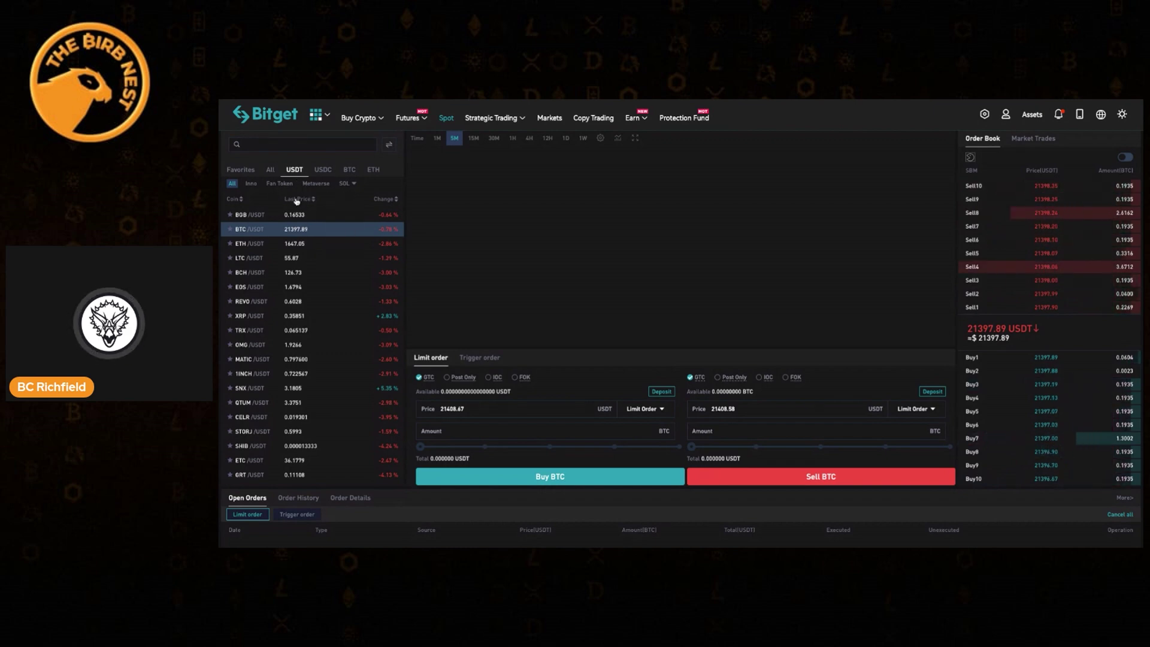
pyautogui.click(251, 244)
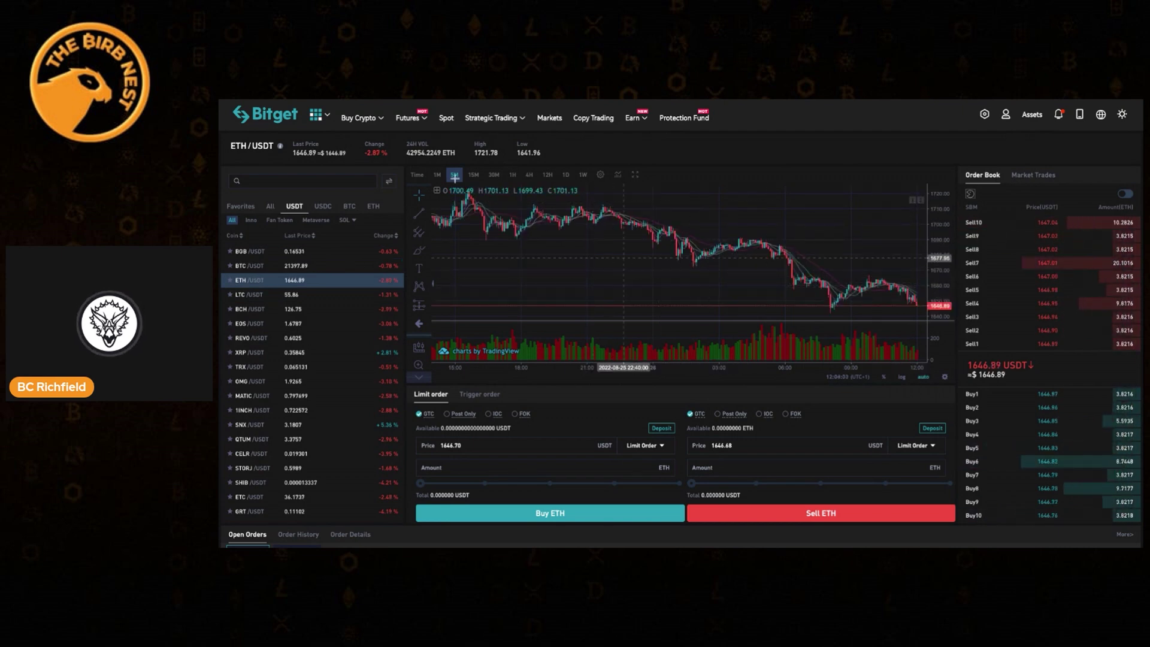
# Show ETH/USDT as 1D candles, panning and rescaling the price axis to about 600–2200.
pyautogui.click(566, 176)
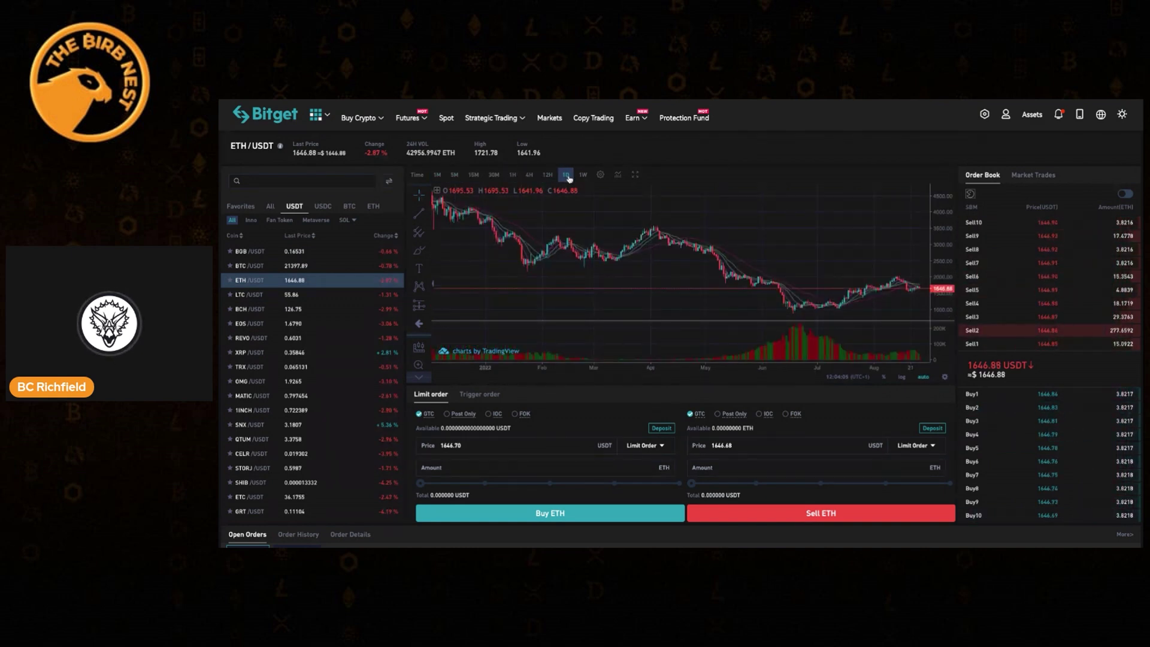
pyautogui.hscroll(10, 788, 224)
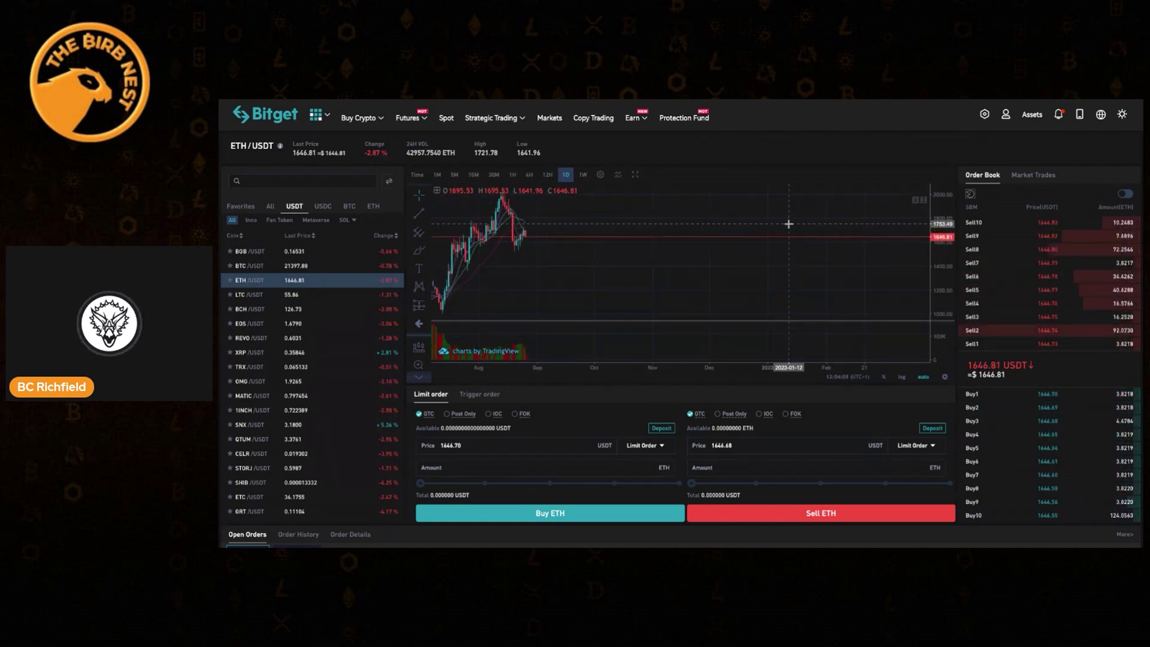
pyautogui.hscroll(-3, 788, 224)
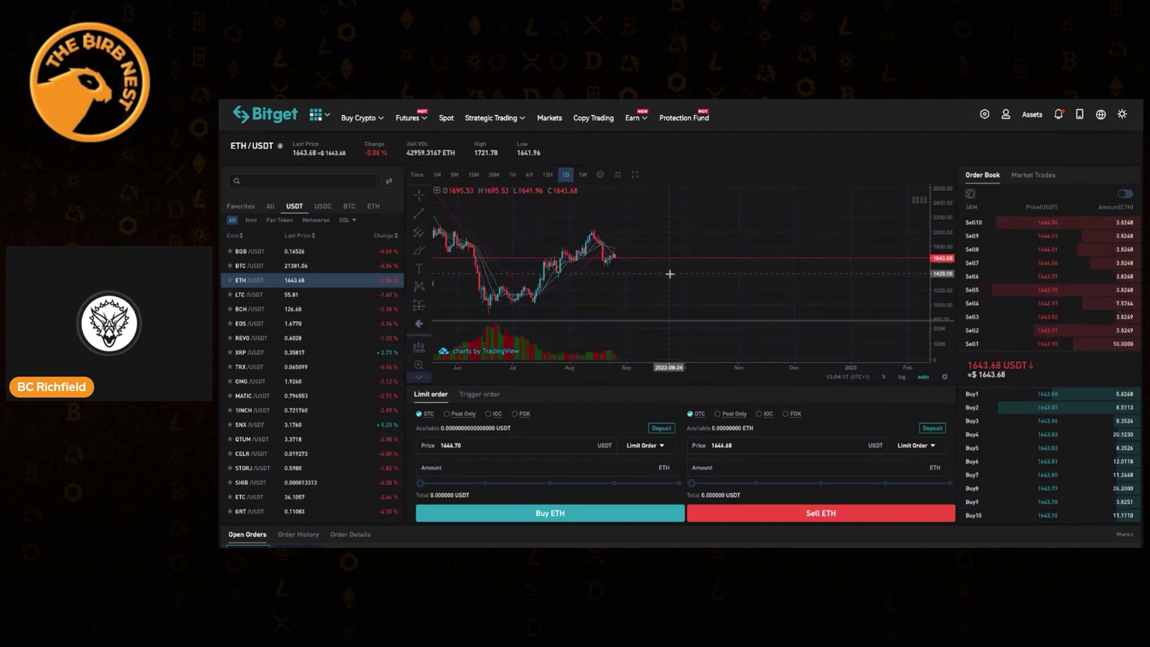
pyautogui.hscroll(-4, 667, 270)
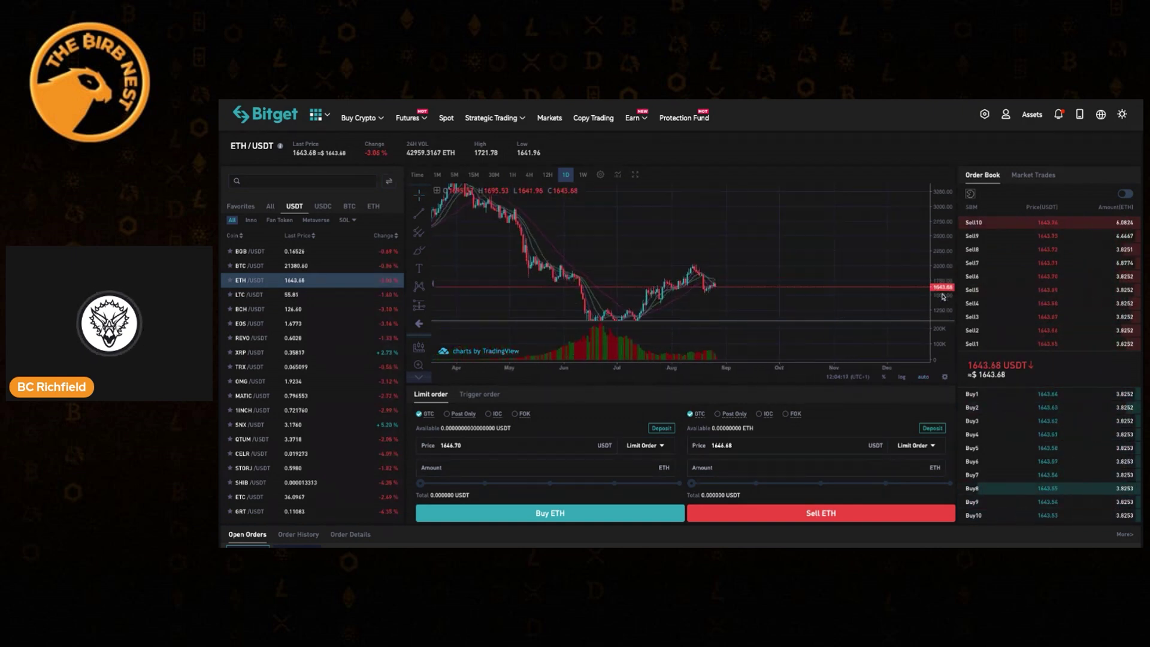
pyautogui.moveTo(768, 285); pyautogui.dragTo(769, 282)
pyautogui.scroll(3, 769, 282)
pyautogui.scroll(4, 777, 205)
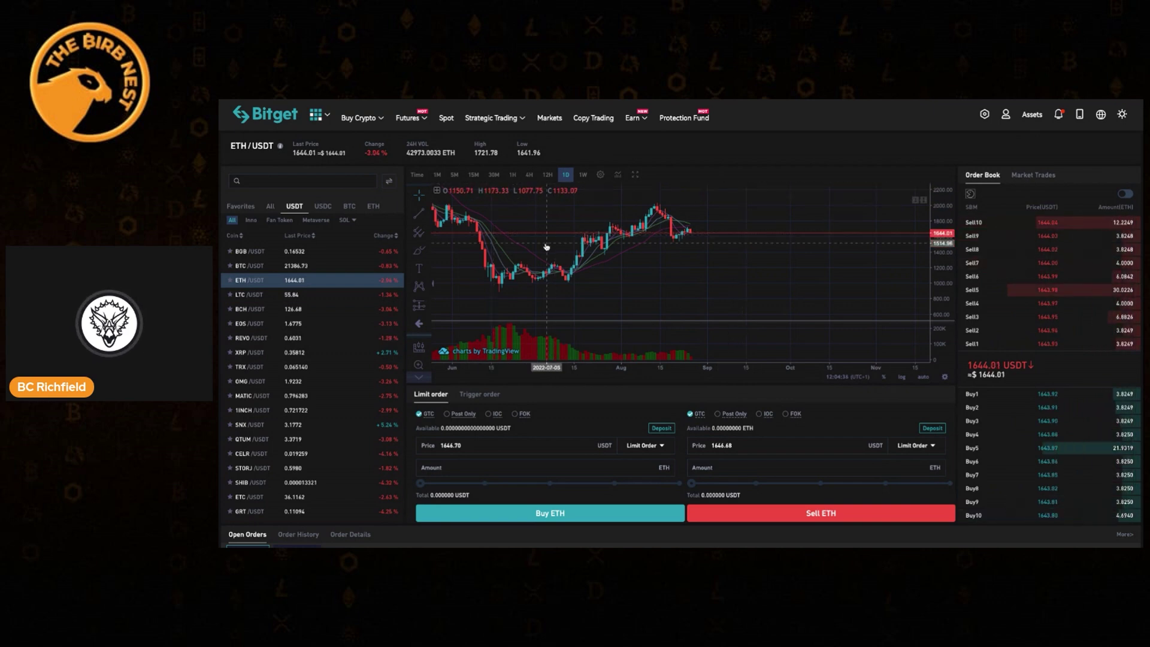
# Draw two trend-line support levels near 1,348 and 1,000 USDT, then select the lower line.
pyautogui.click(417, 213)
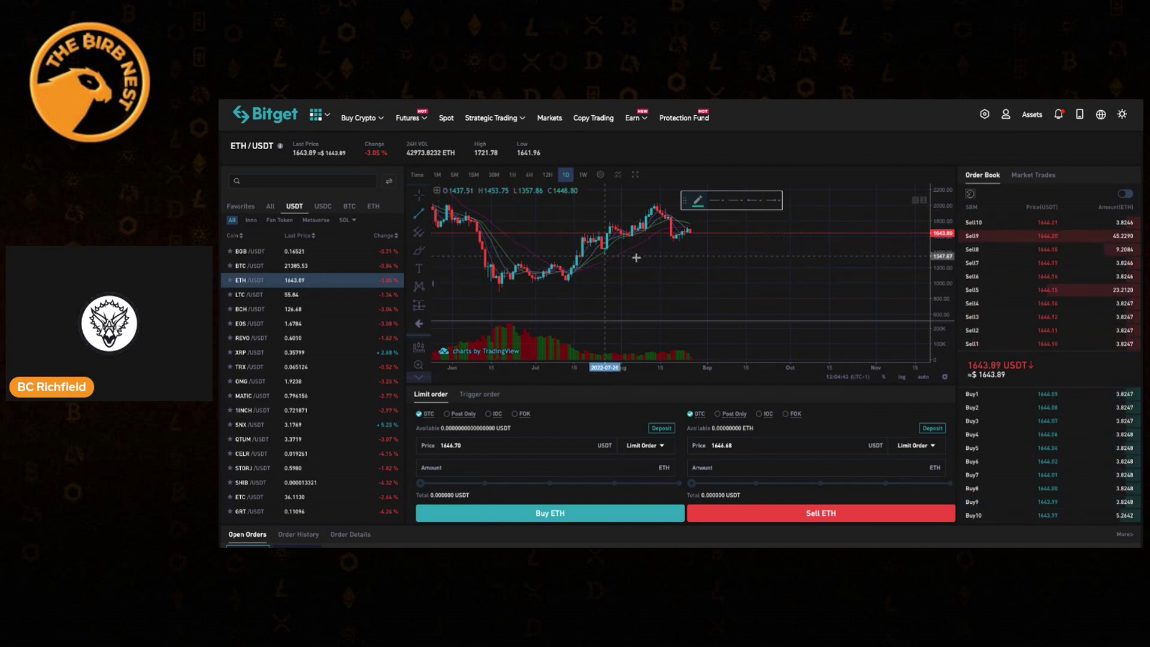
pyautogui.click(605, 257)
pyautogui.click(746, 258)
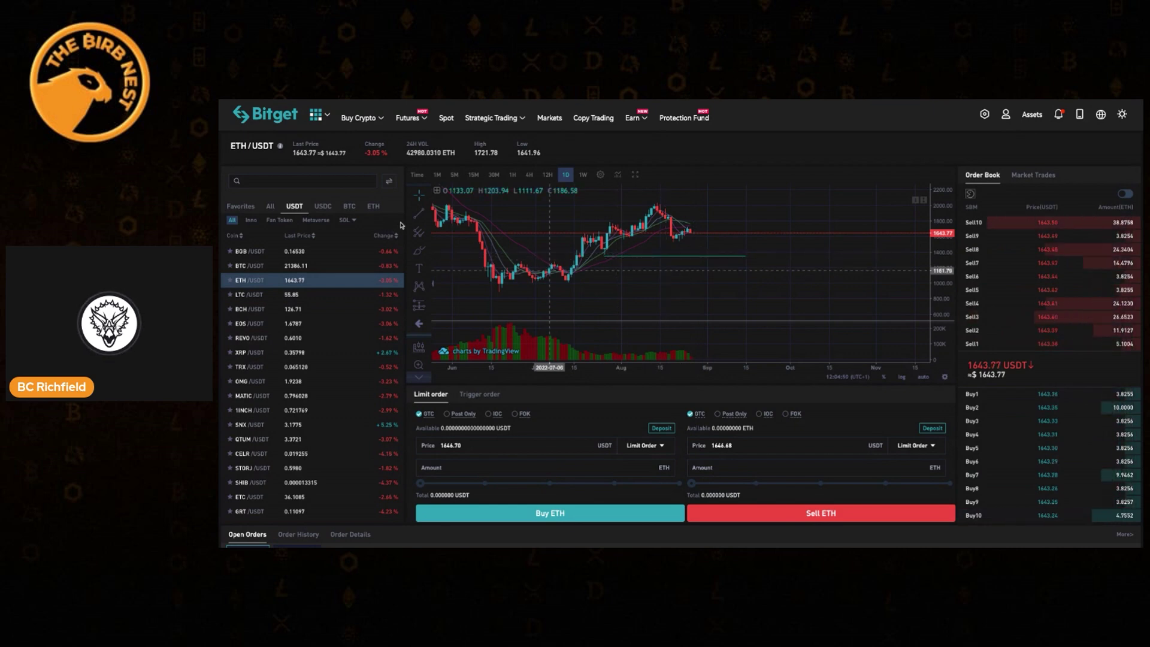
pyautogui.click(568, 282)
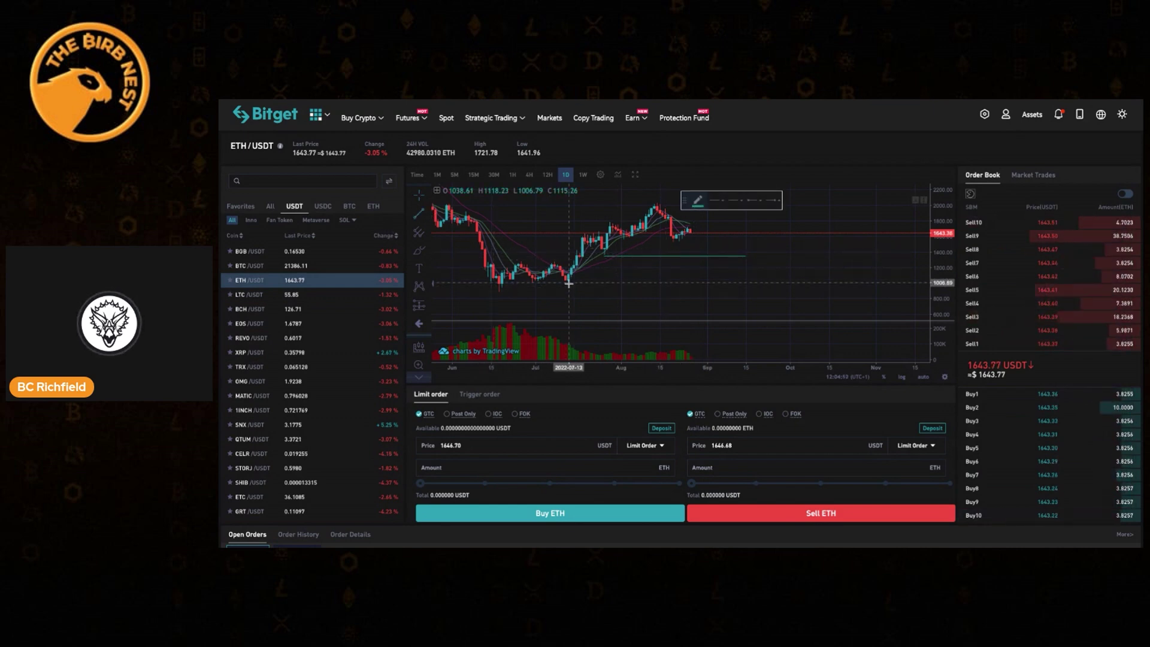
pyautogui.click(745, 300)
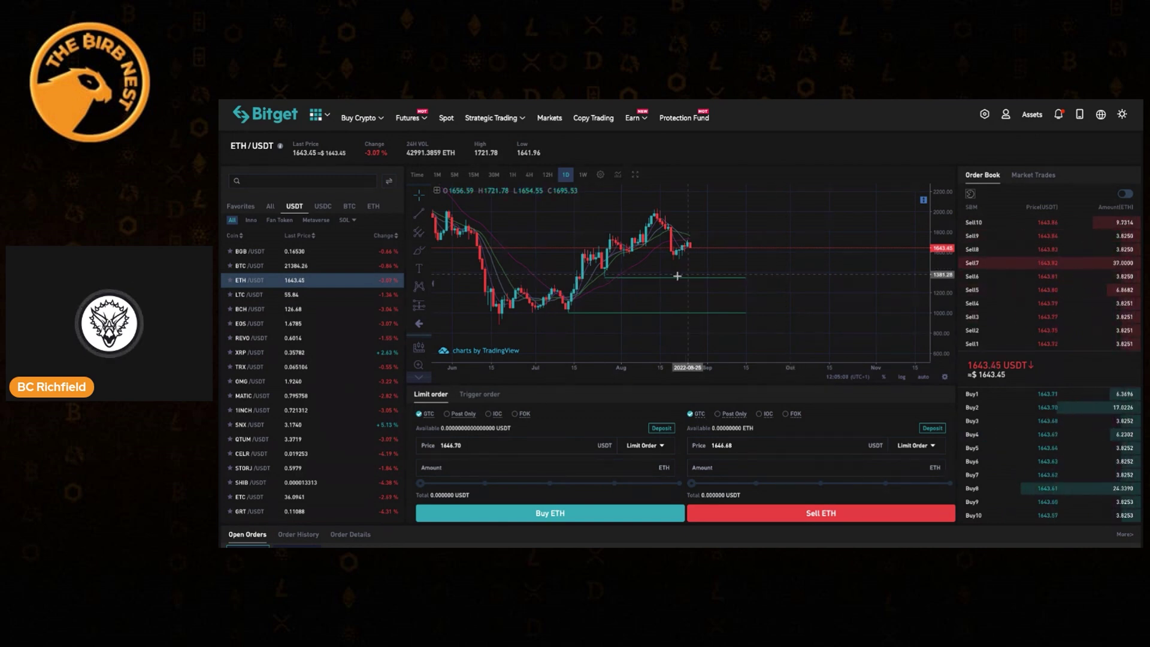
pyautogui.click(728, 278)
pyautogui.click(791, 311)
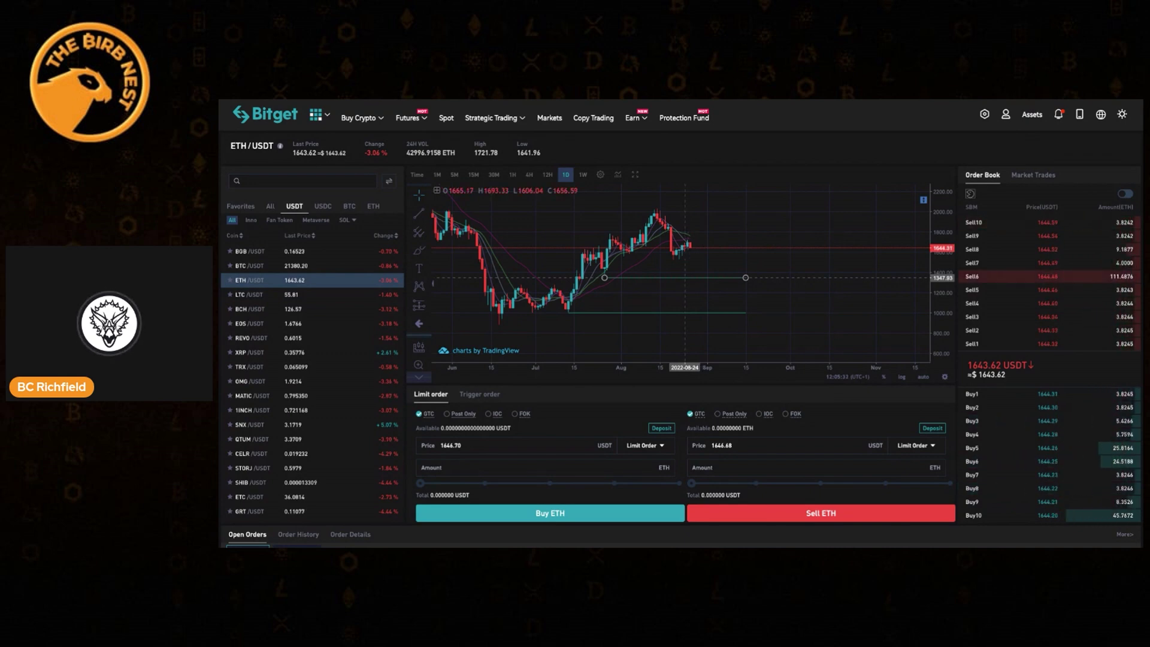
# Enter 1348 USDT as the ETH limit buy price, leaving the amount empty.
pyautogui.click(483, 446)
pyautogui.press('BackSpace')
pyautogui.press('BackSpace')
pyautogui.press('BackSpace')
pyautogui.press('BackSpace')
pyautogui.press('BackSpace')
pyautogui.press('BackSpace')
pyautogui.write('348')
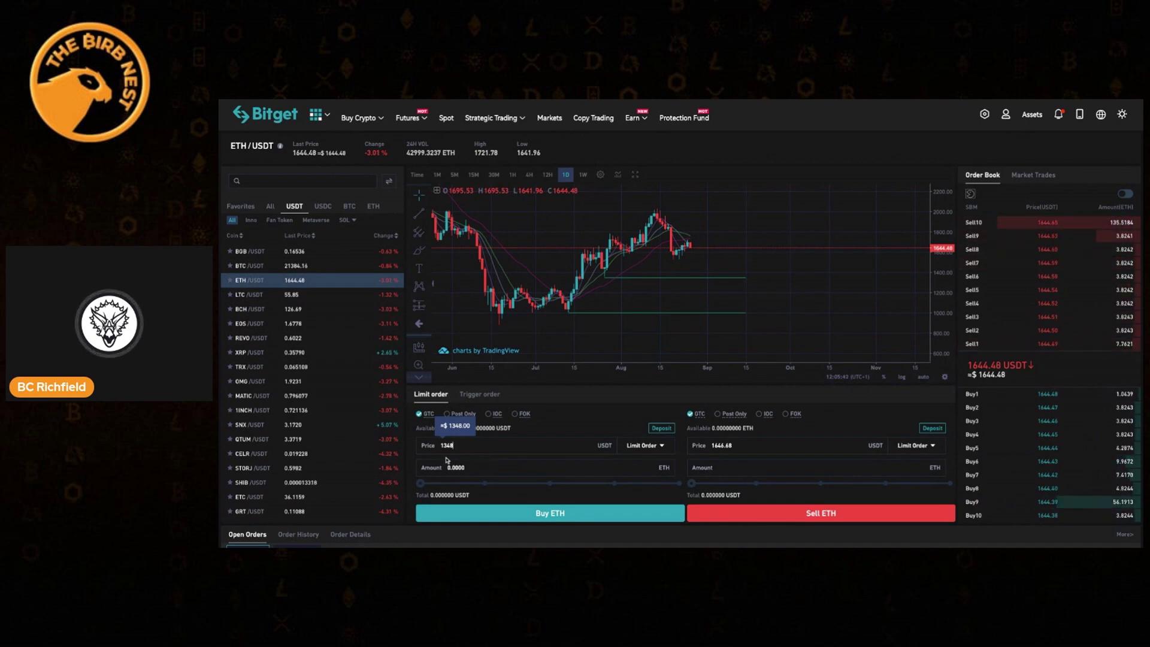
pyautogui.click(477, 470)
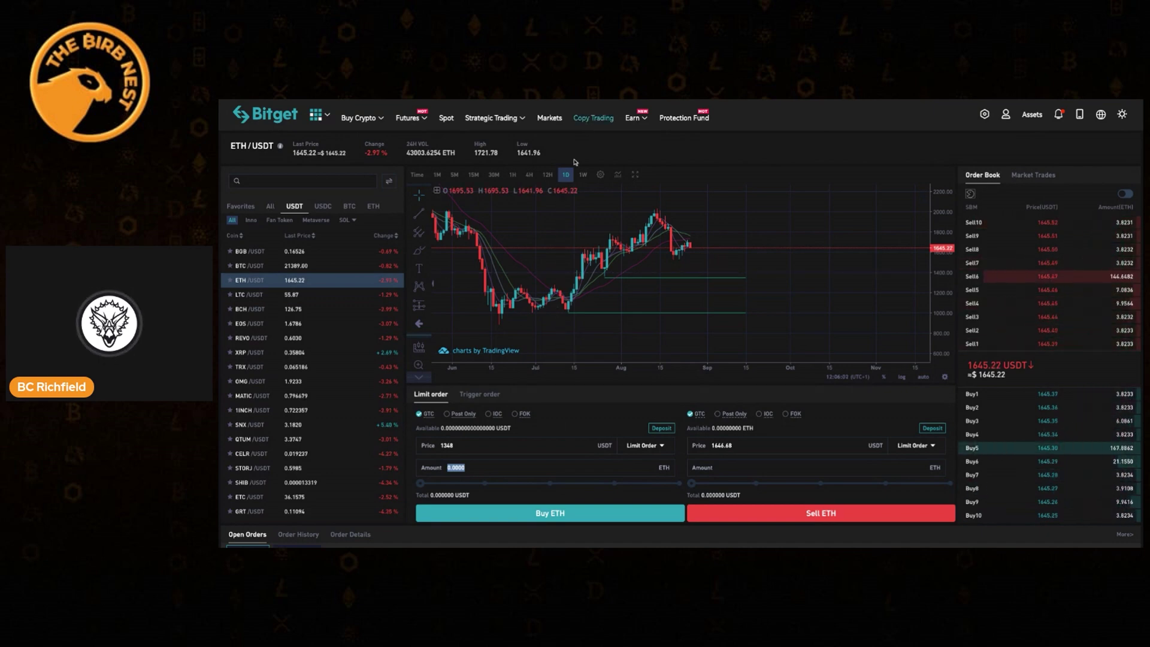
pyautogui.click(429, 199)
pyautogui.click(465, 234)
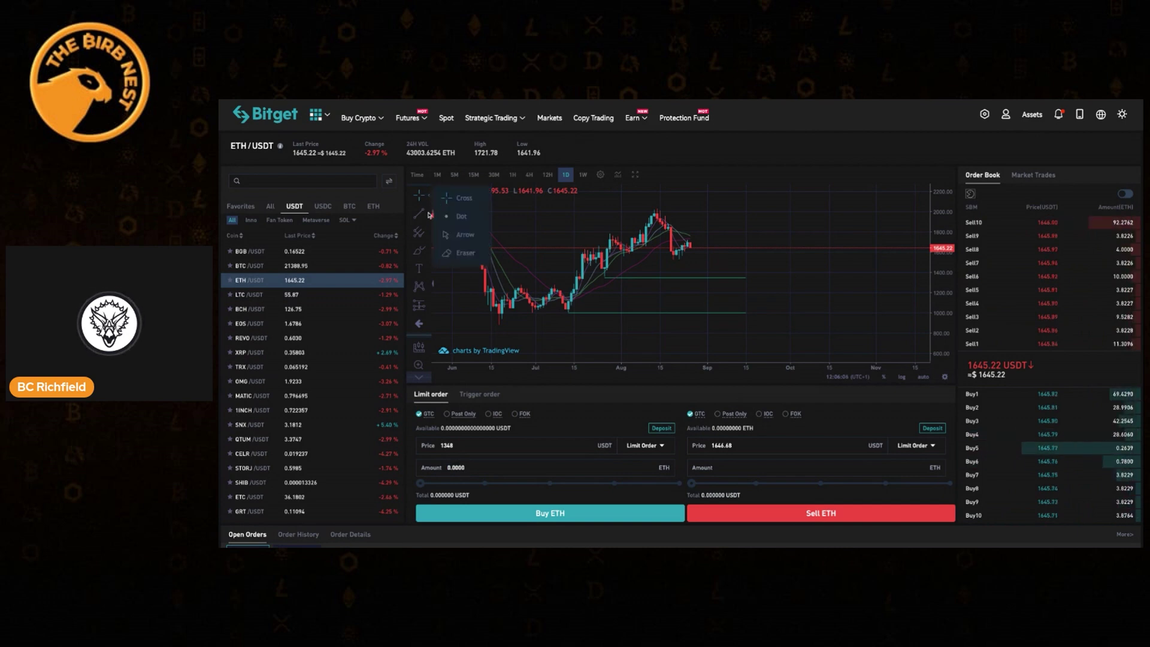
pyautogui.click(433, 213)
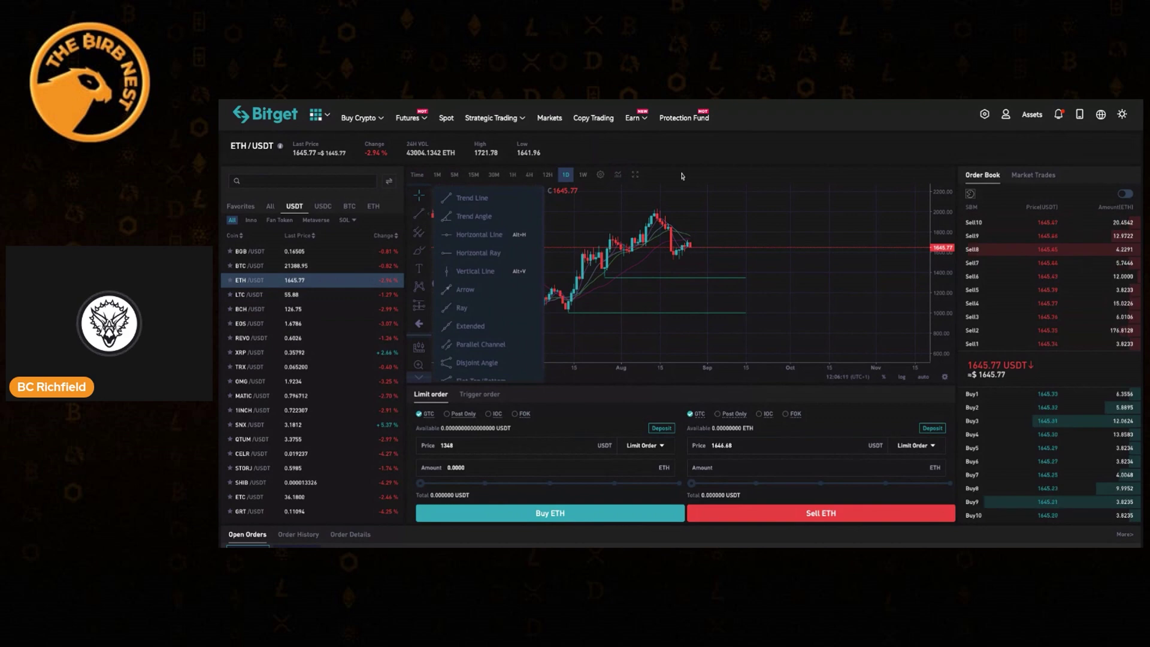
pyautogui.click(696, 208)
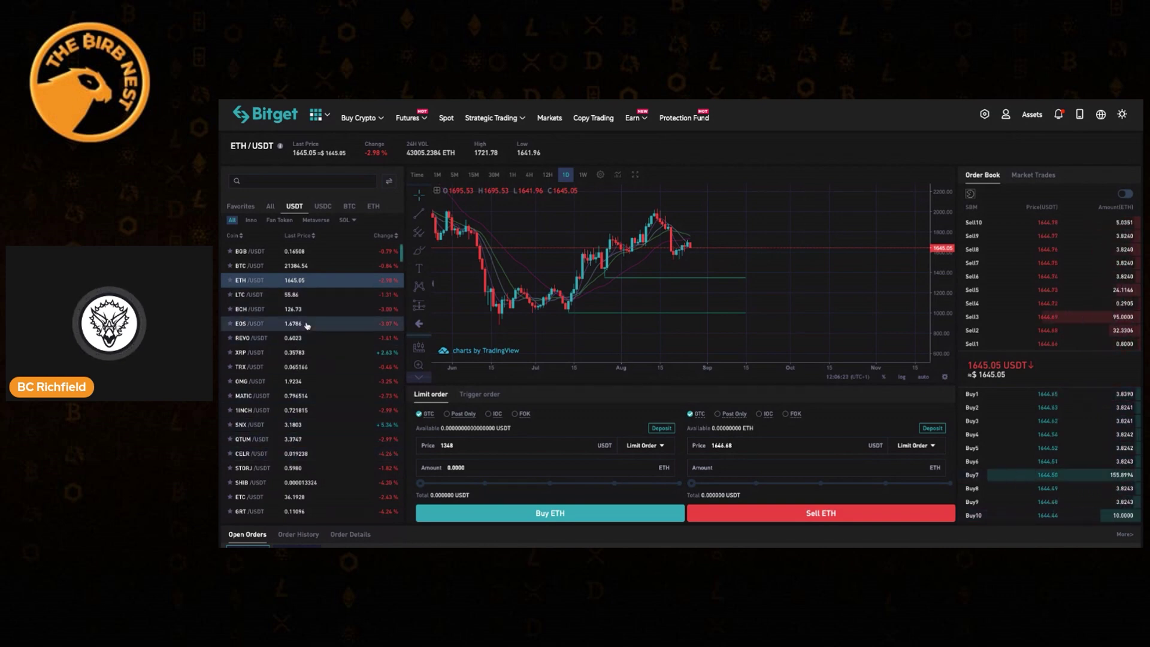
pyautogui.scroll(-10, 305, 324)
pyautogui.scroll(-10, 306, 324)
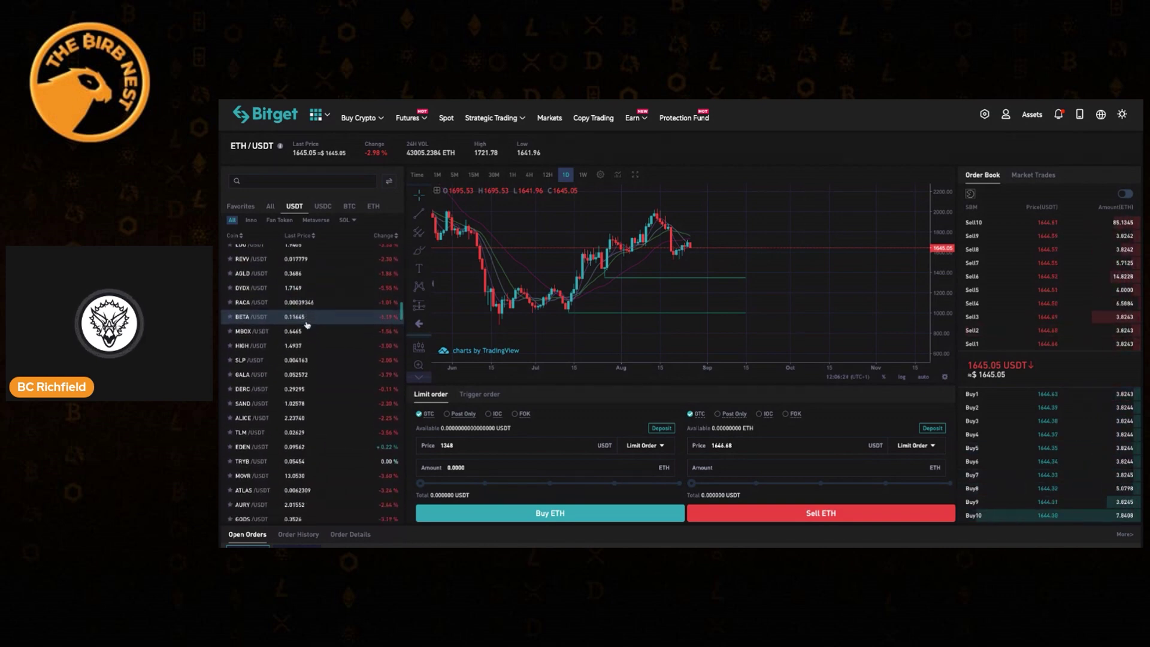
pyautogui.scroll(-10, 306, 321)
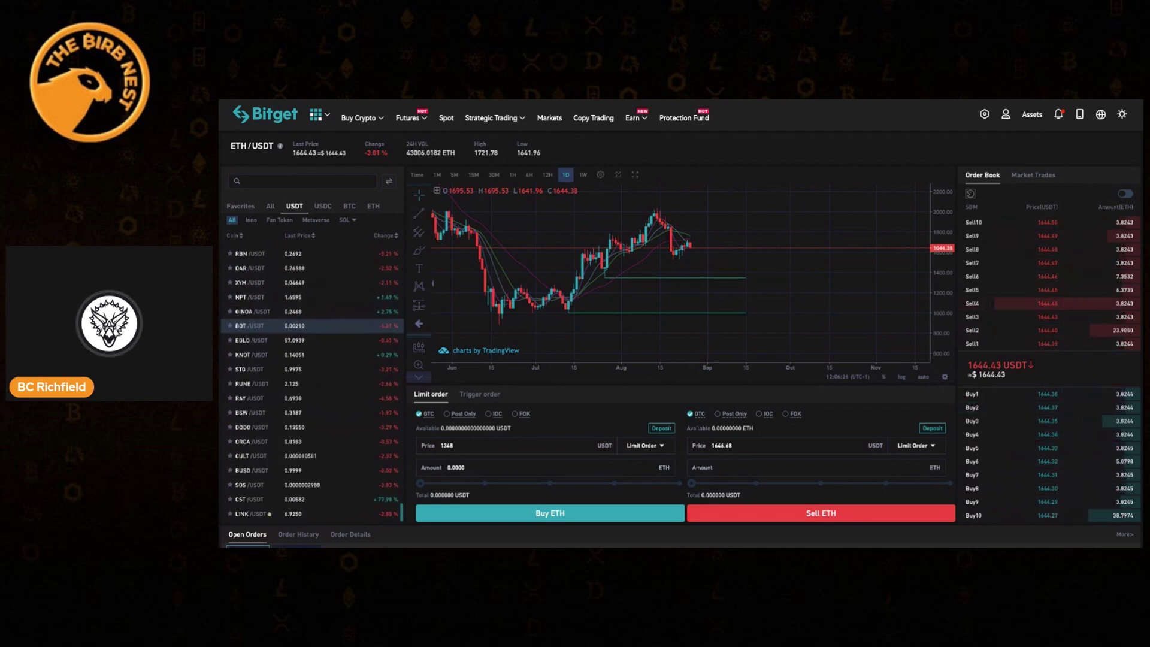
pyautogui.scroll(20, 307, 324)
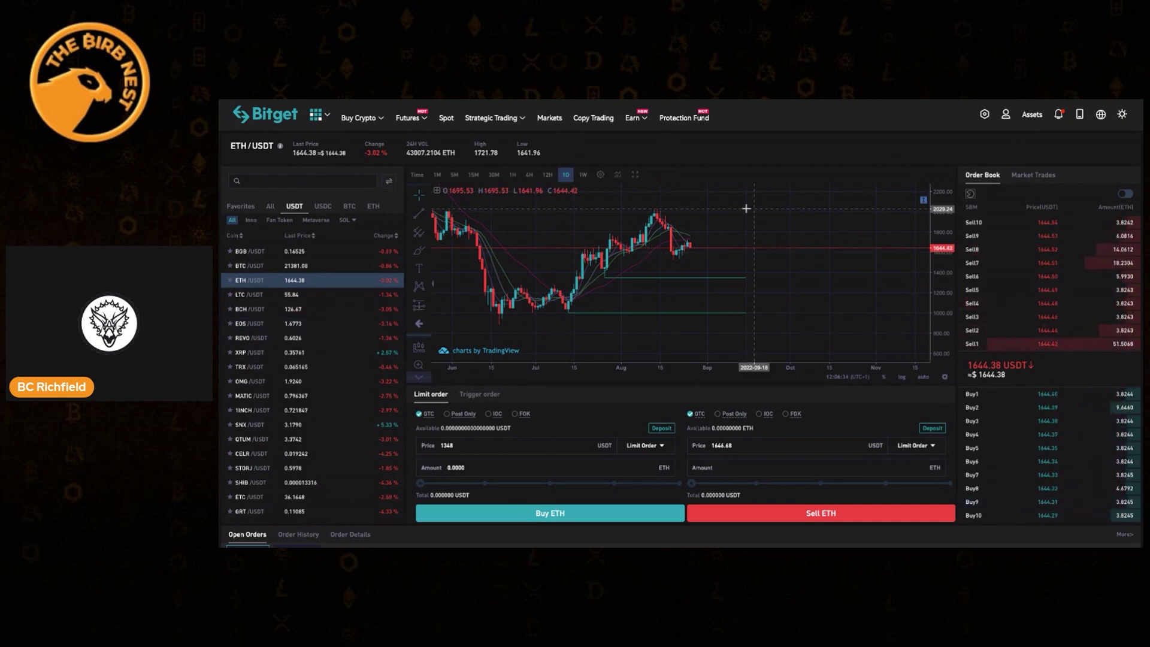
pyautogui.click(595, 119)
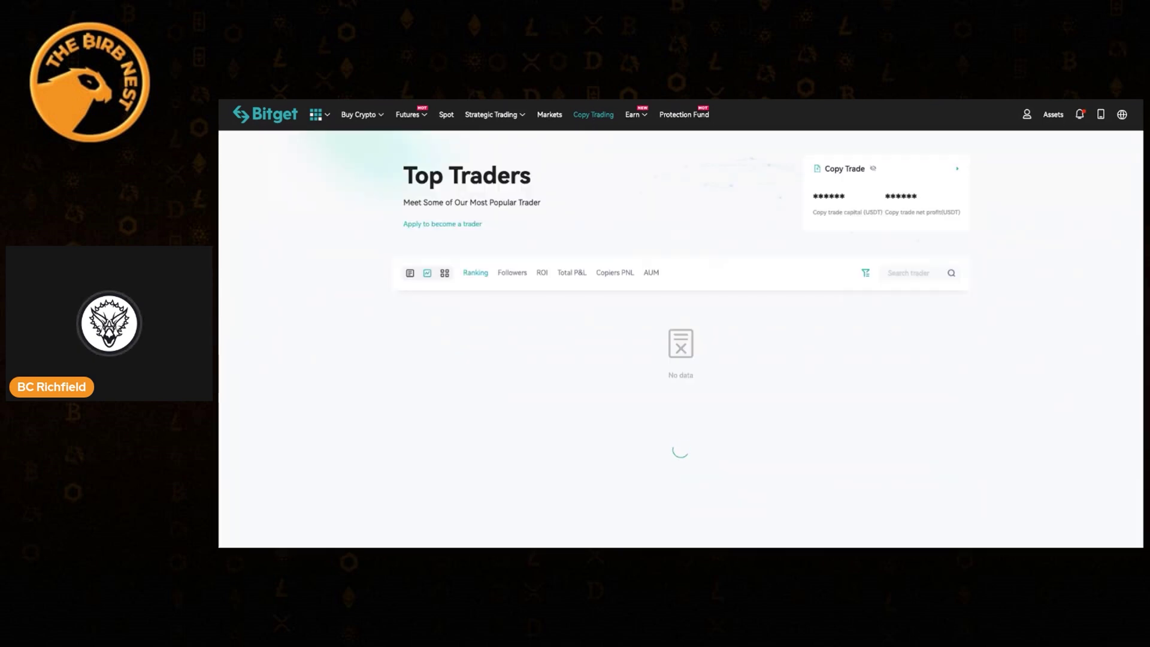
pyautogui.click(483, 274)
pyautogui.click(410, 274)
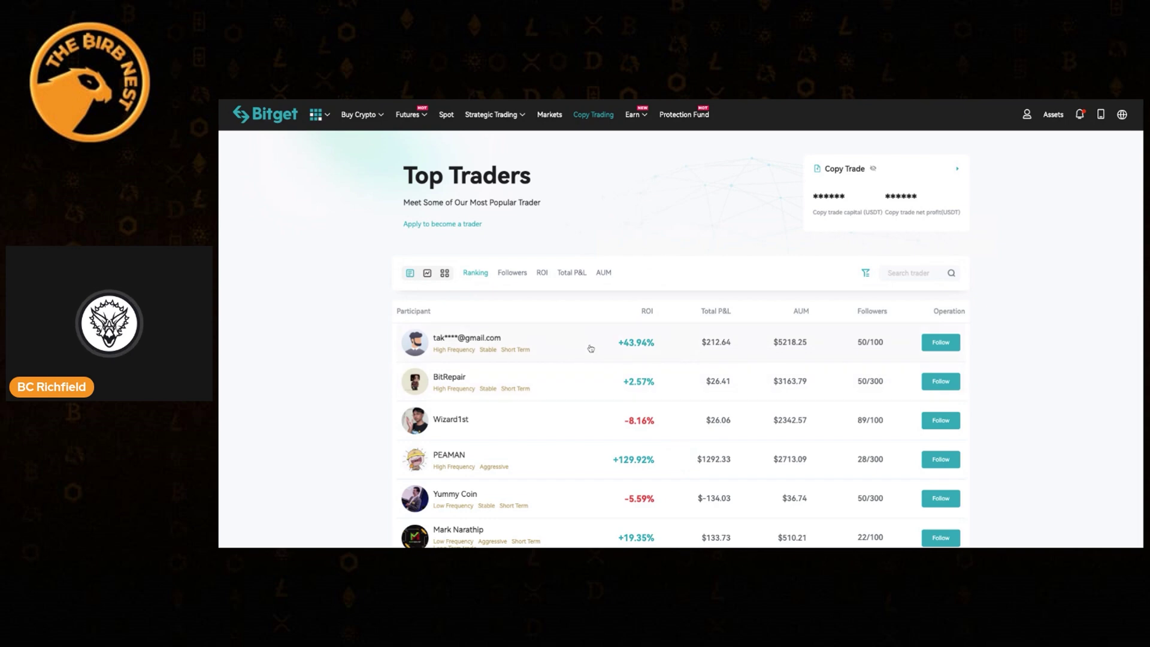
pyautogui.scroll(-1, 585, 344)
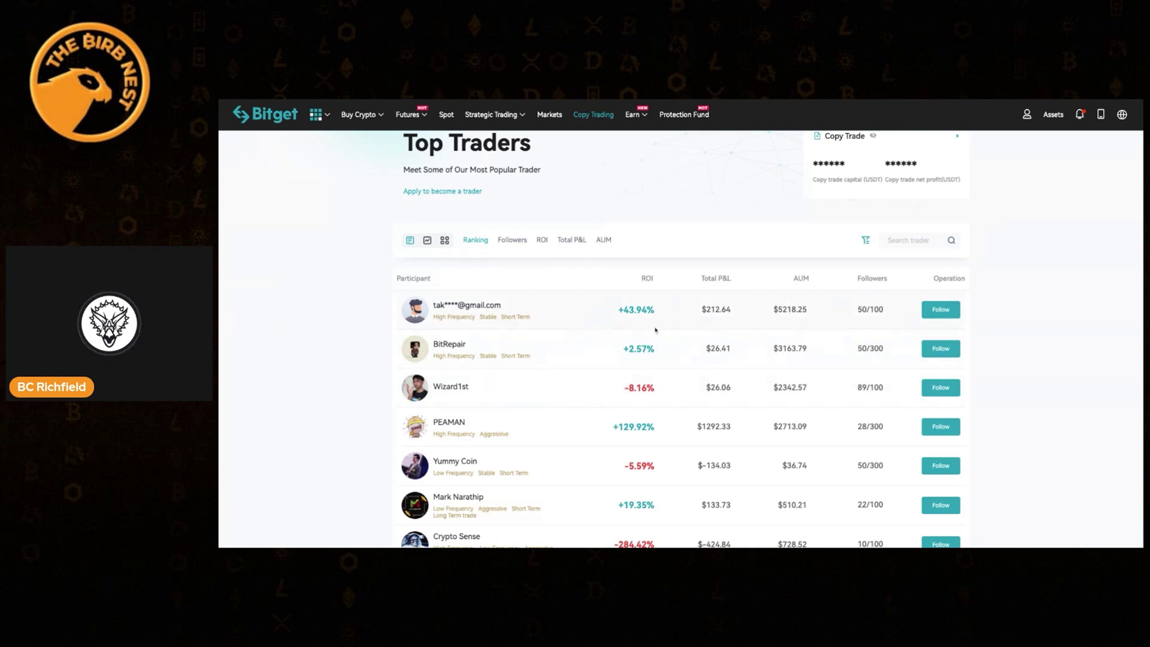
pyautogui.scroll(-3, 641, 331)
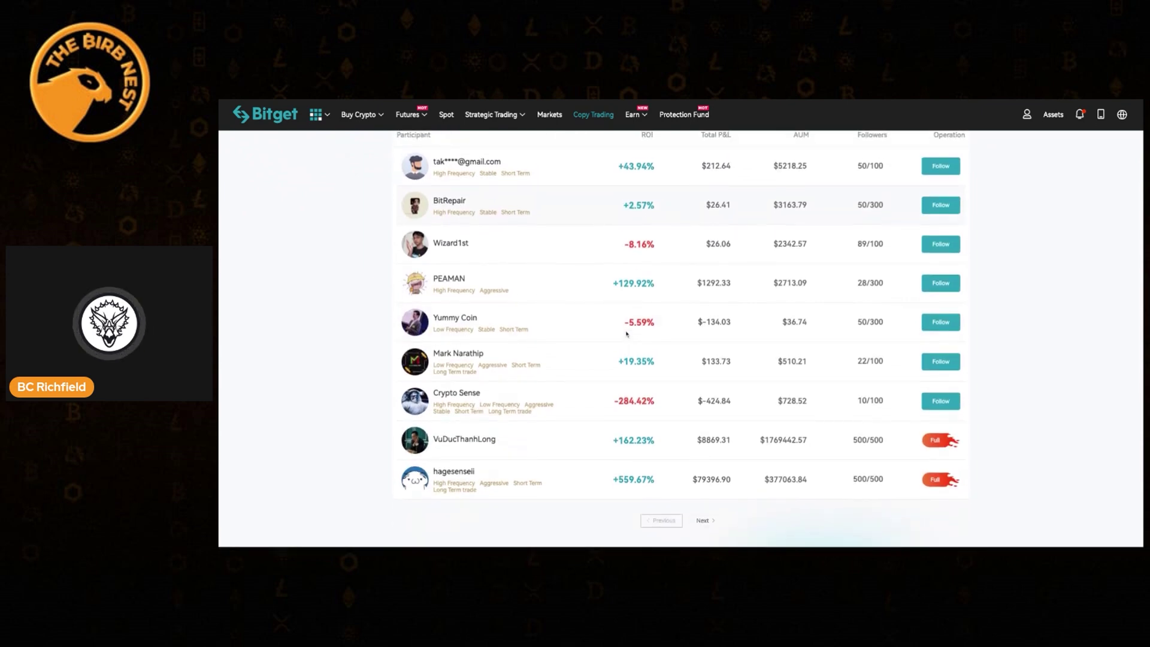
pyautogui.scroll(-2, 681, 339)
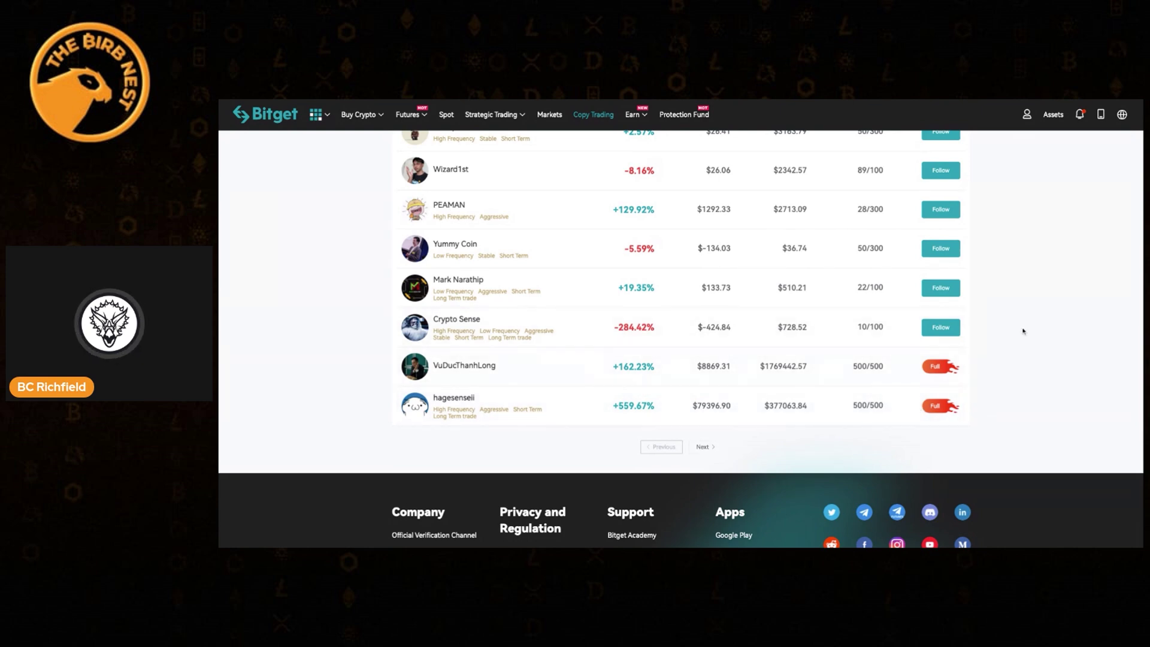
pyautogui.scroll(4, 680, 338)
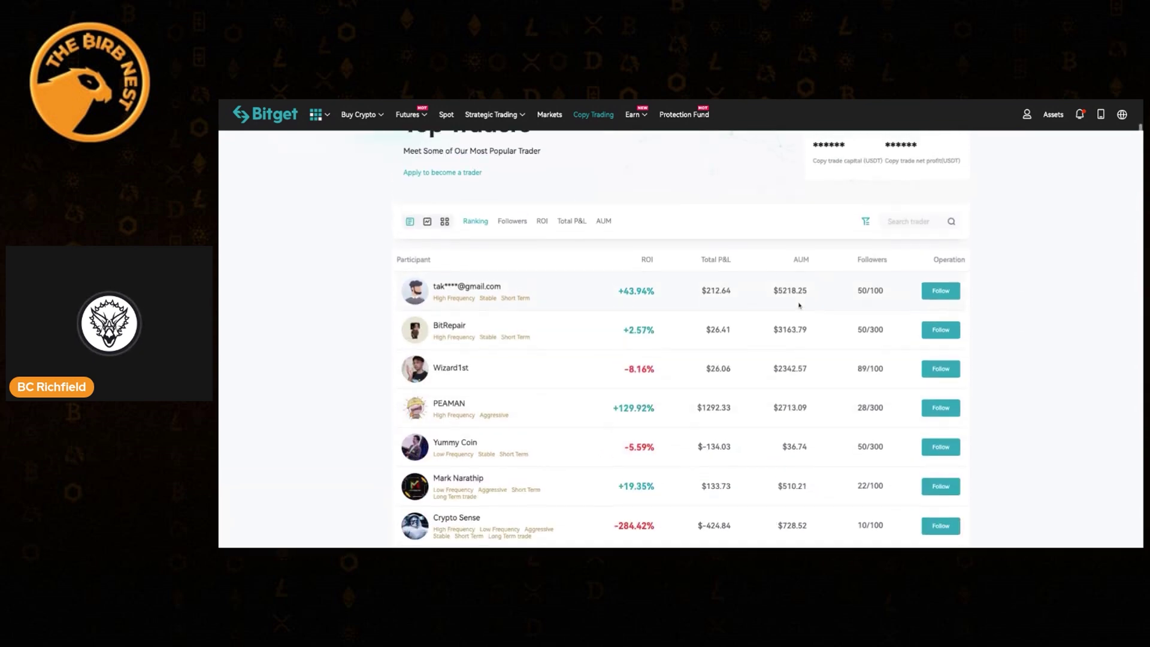
pyautogui.scroll(1, 798, 304)
# Switch Top Traders to card view with ROI charts, Copiers PNL and AUM figures.
pyautogui.click(427, 234)
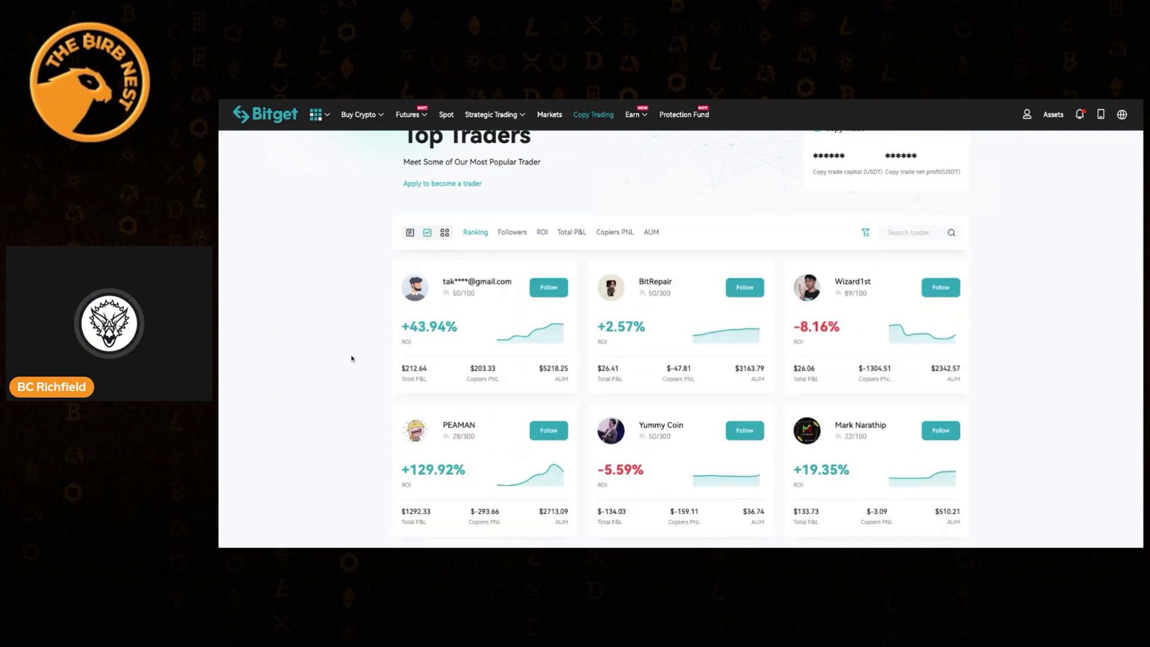
pyautogui.scroll(-1, 352, 359)
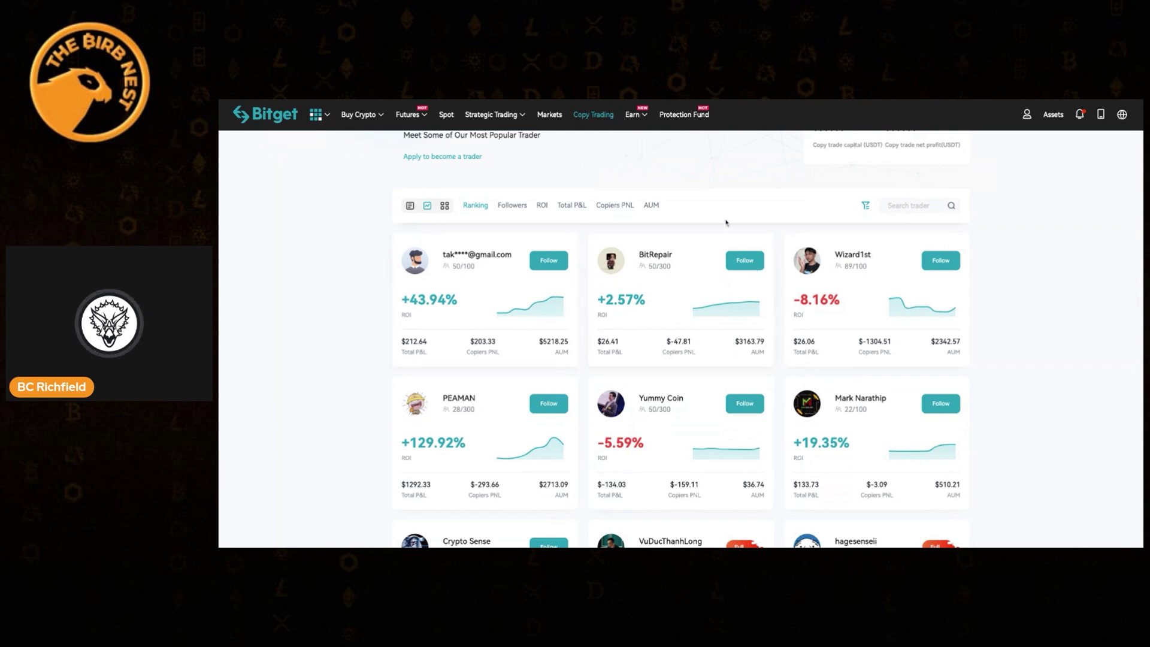
pyautogui.scroll(2, 737, 240)
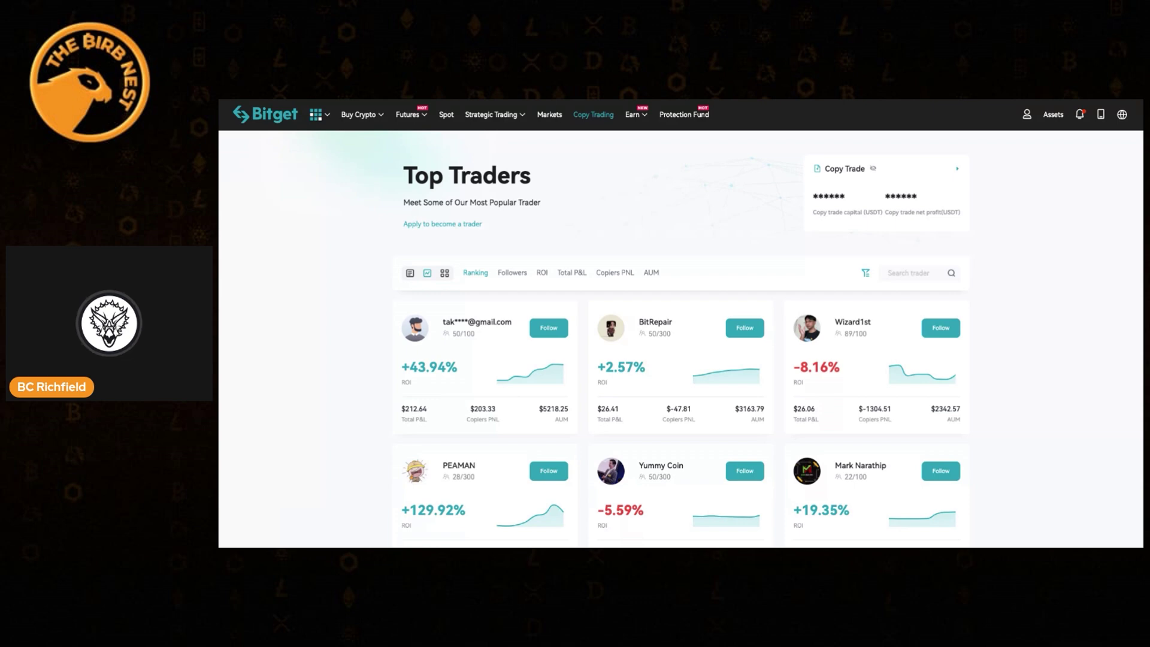
pyautogui.moveTo(417, 119)
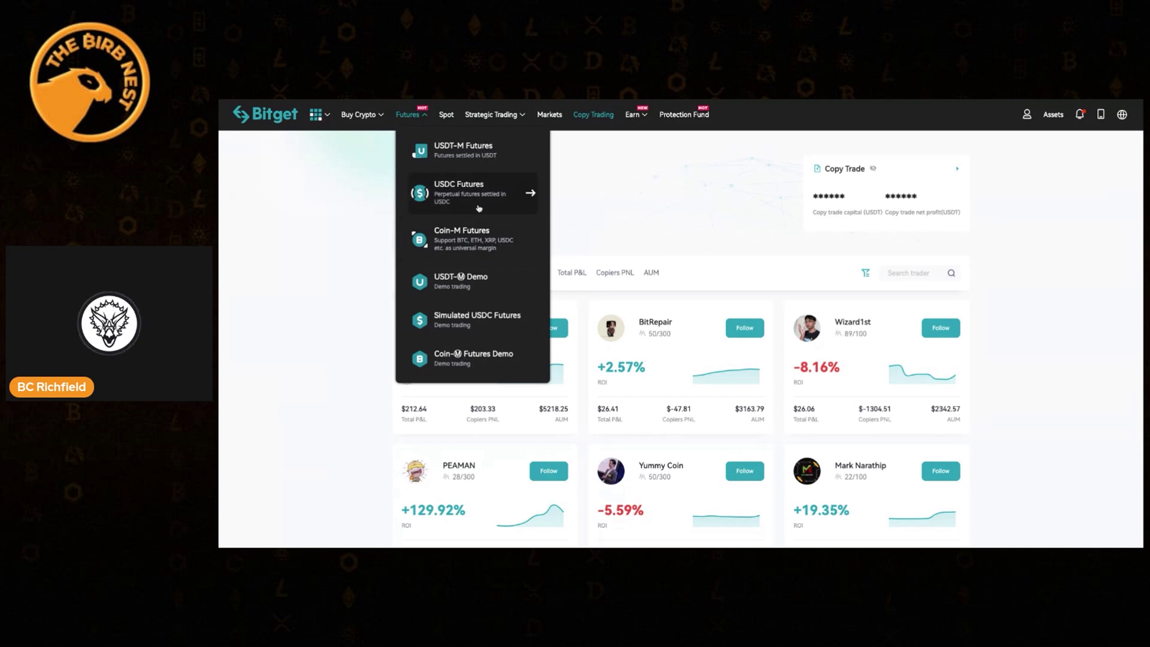
# Open USDT-M Demo futures for SBTCSUSDT, dismiss the coin-pair tip, and draw a line near 21,334.
pyautogui.click(462, 284)
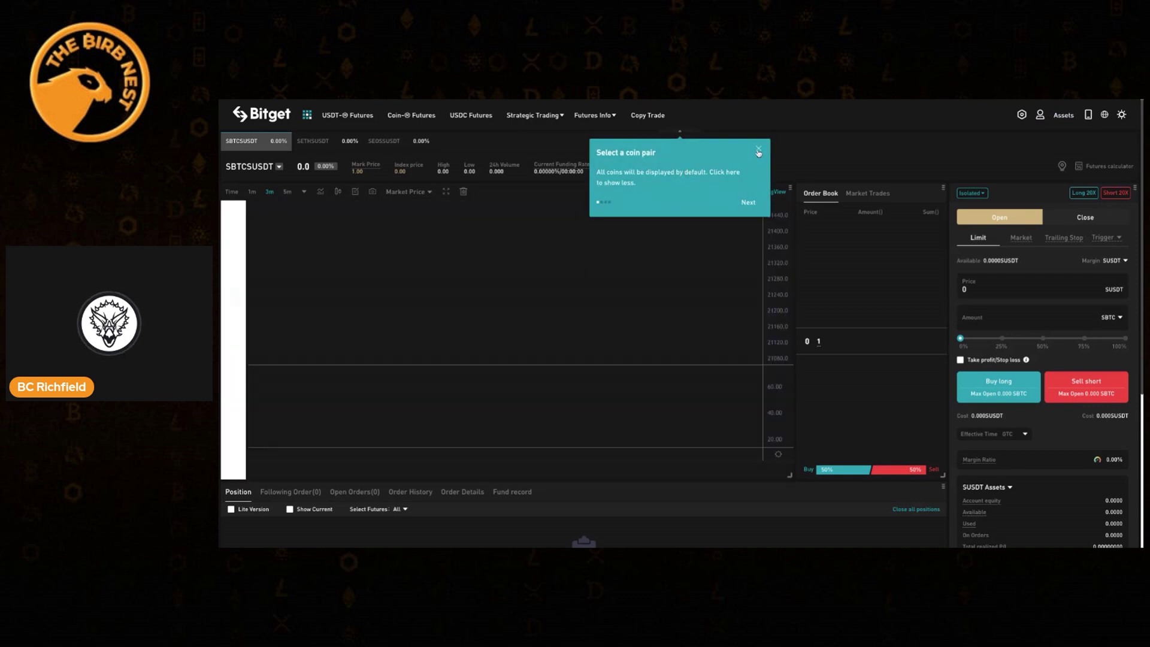
pyautogui.click(759, 149)
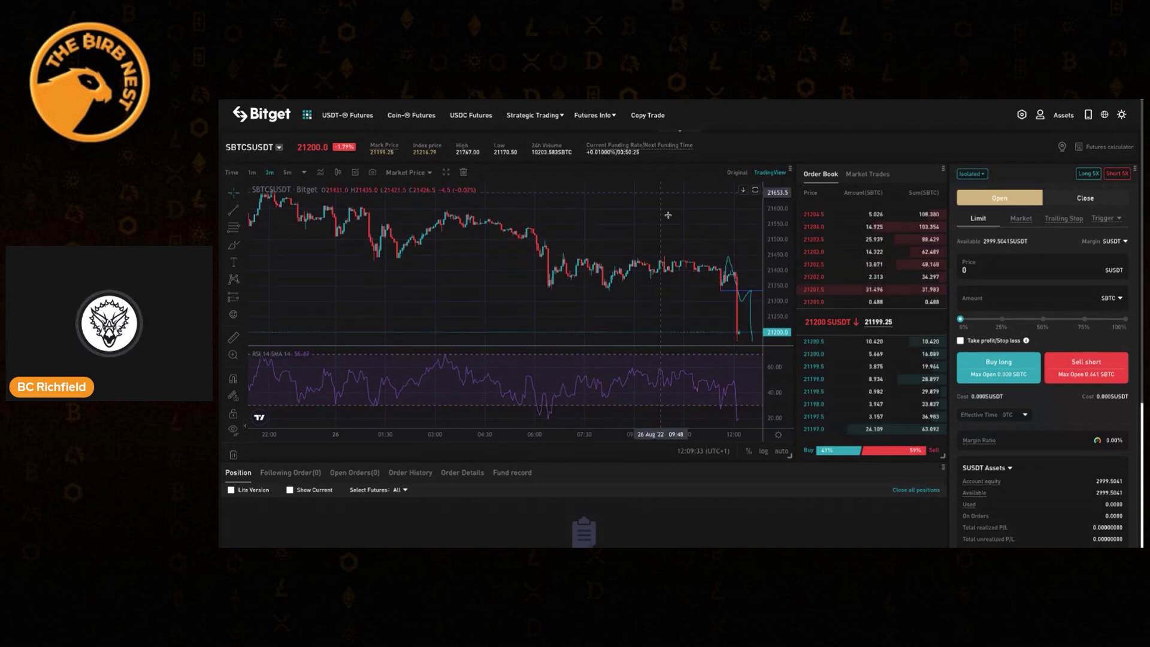
pyautogui.moveTo(667, 214); pyautogui.dragTo(569, 213)
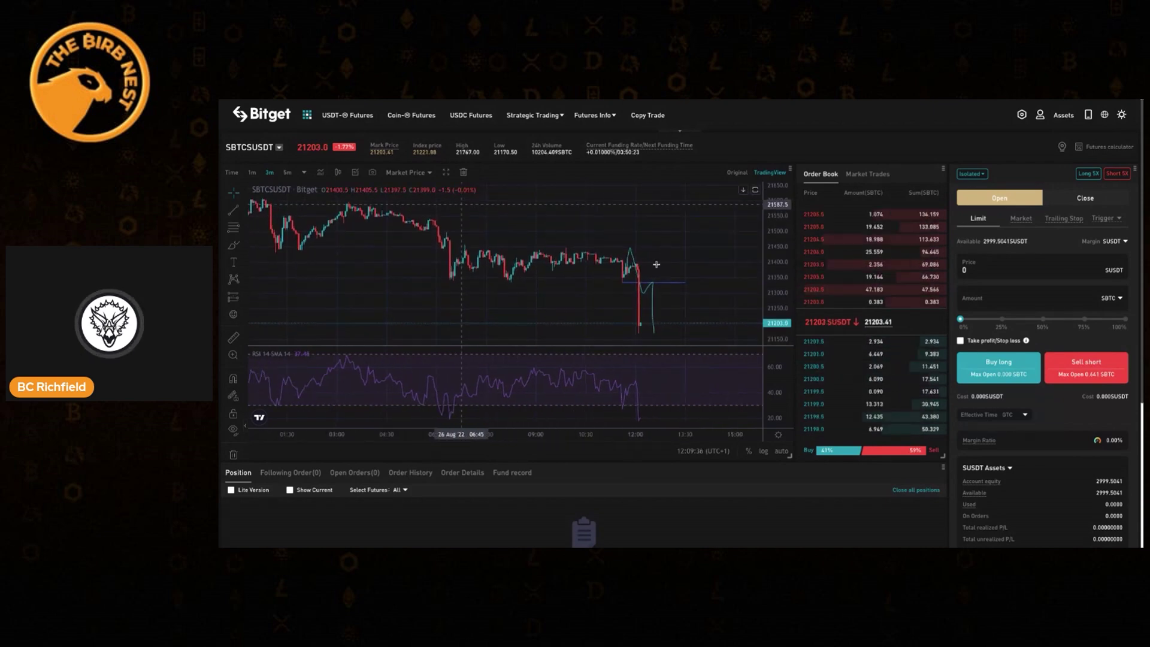
pyautogui.click(678, 287)
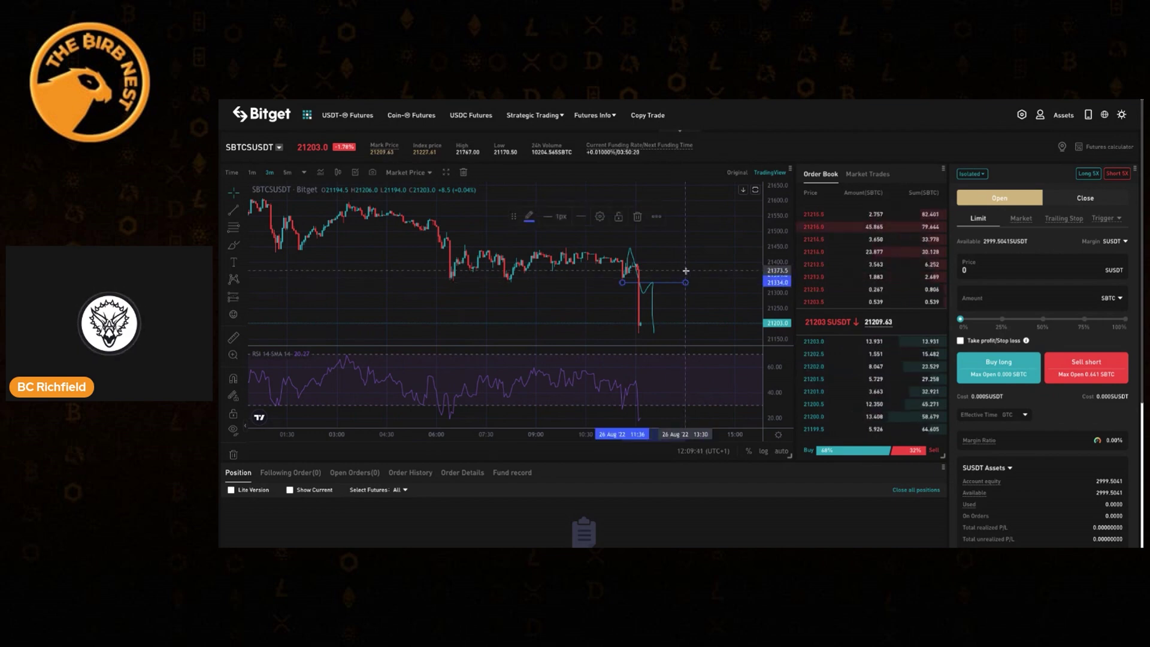
pyautogui.click(685, 271)
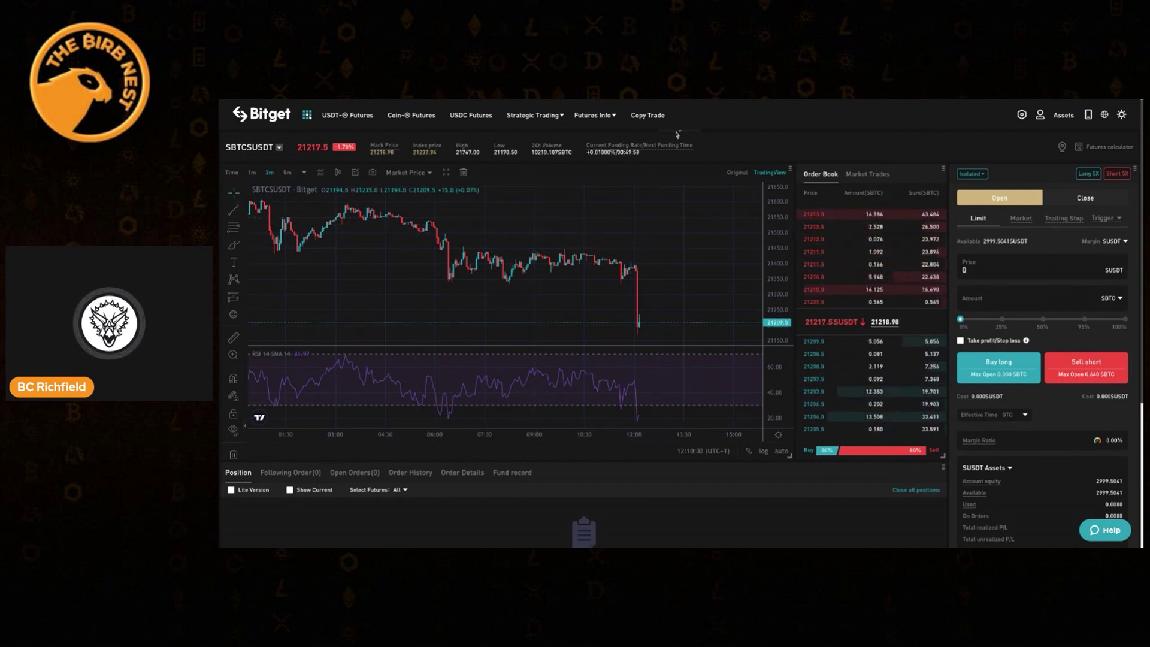
pyautogui.click(680, 131)
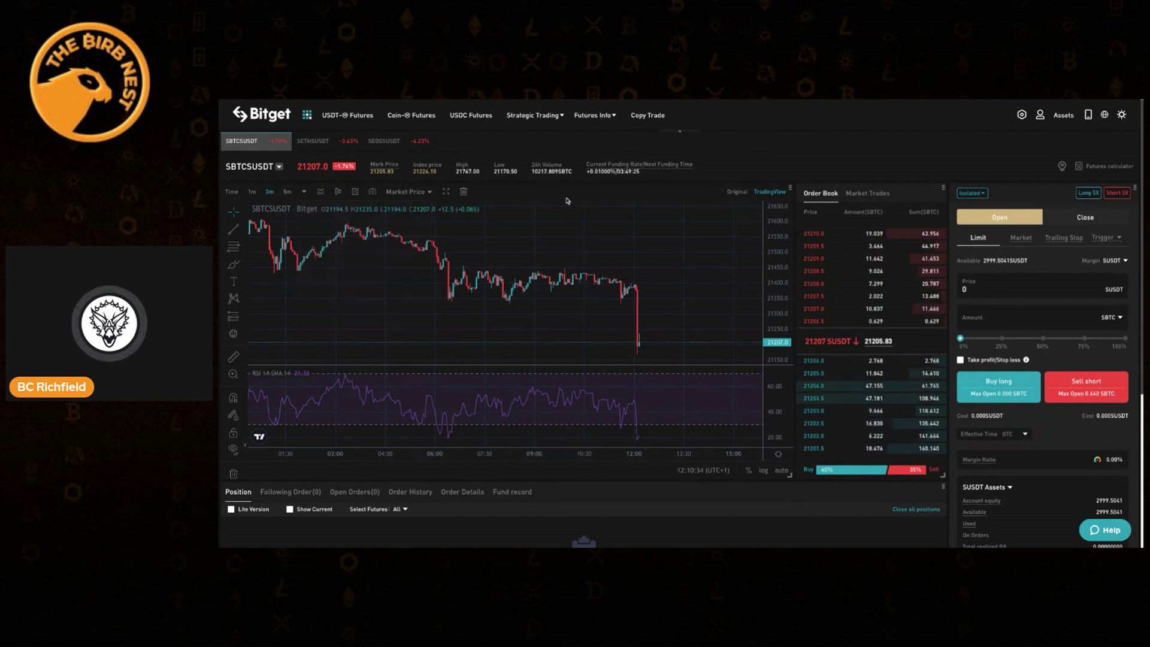
pyautogui.click(680, 132)
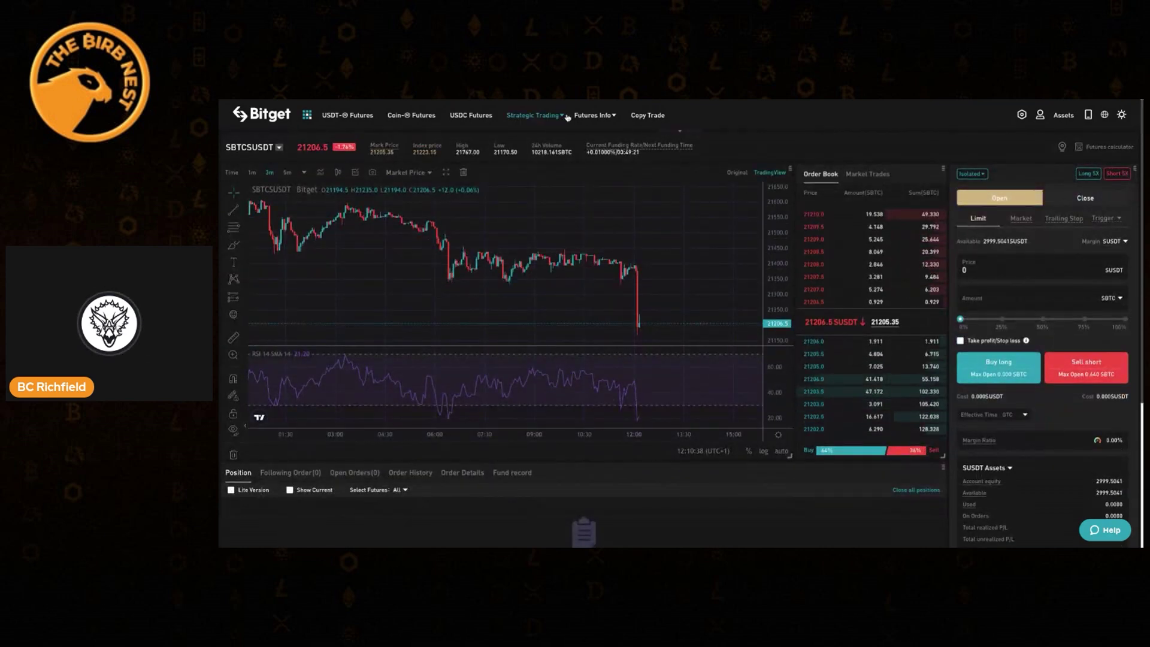
pyautogui.moveTo(566, 116)
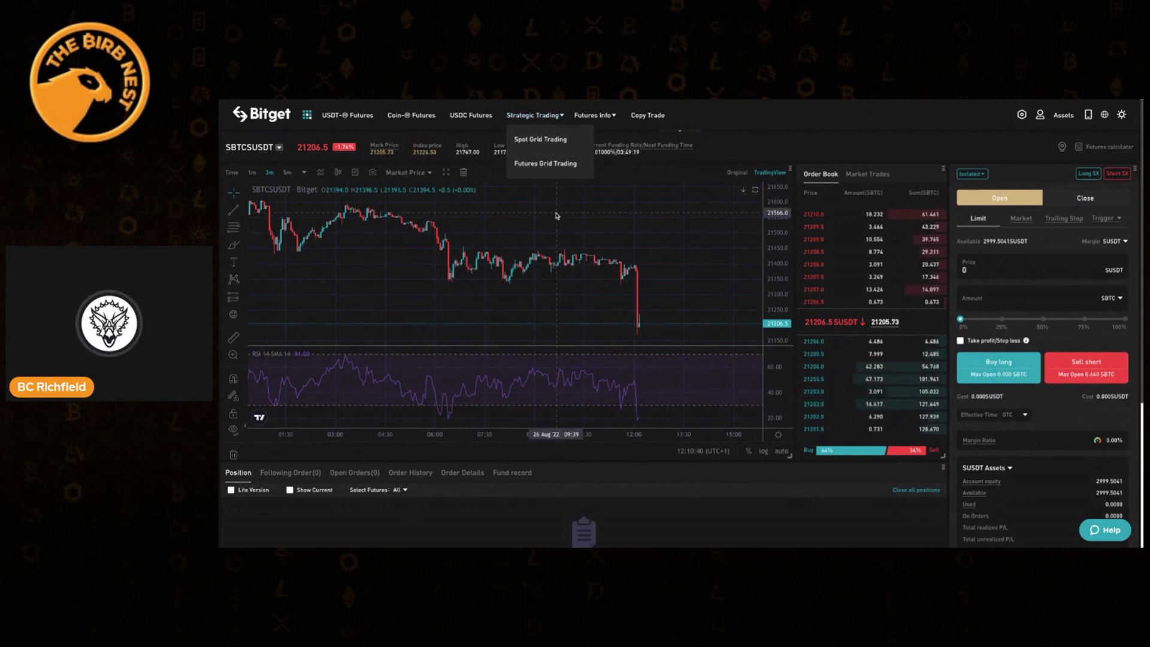
pyautogui.click(279, 148)
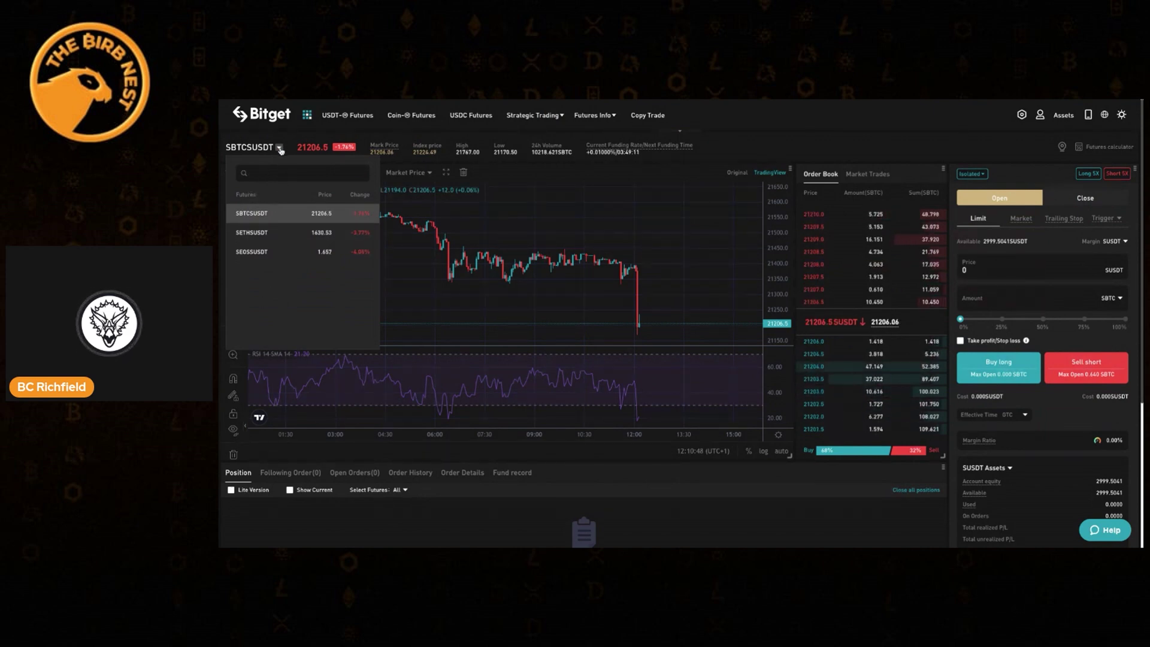
pyautogui.click(539, 181)
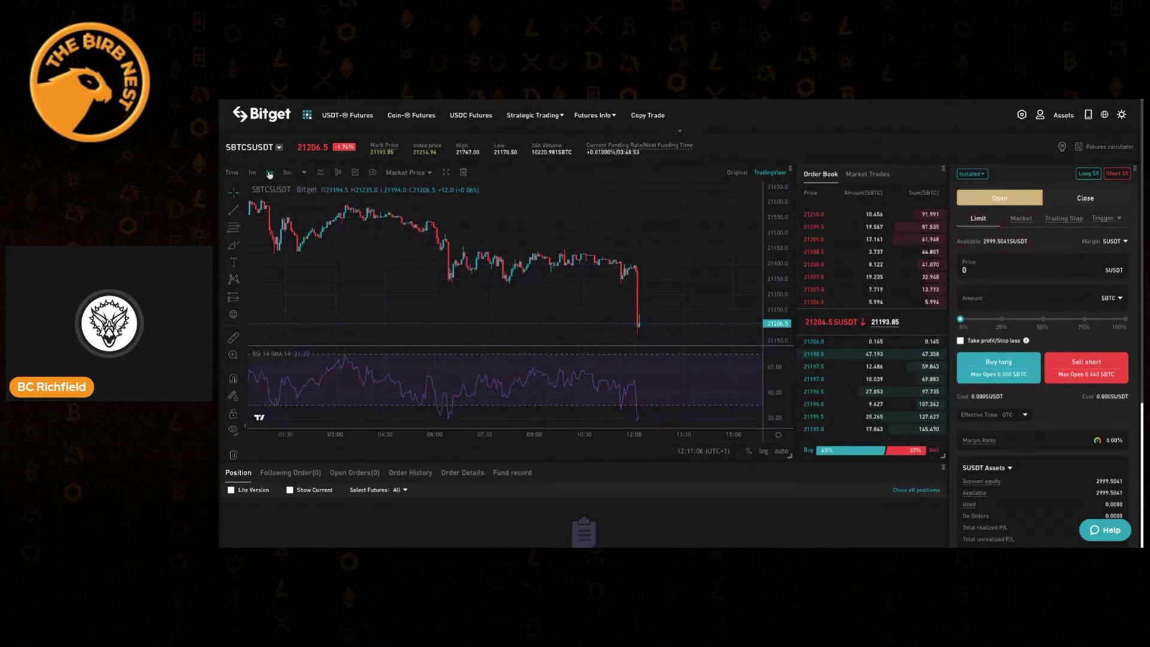
# Choose 1H under Hour in the timeframe list and rescale the SBTCSUSDT price axis.
pyautogui.click(306, 173)
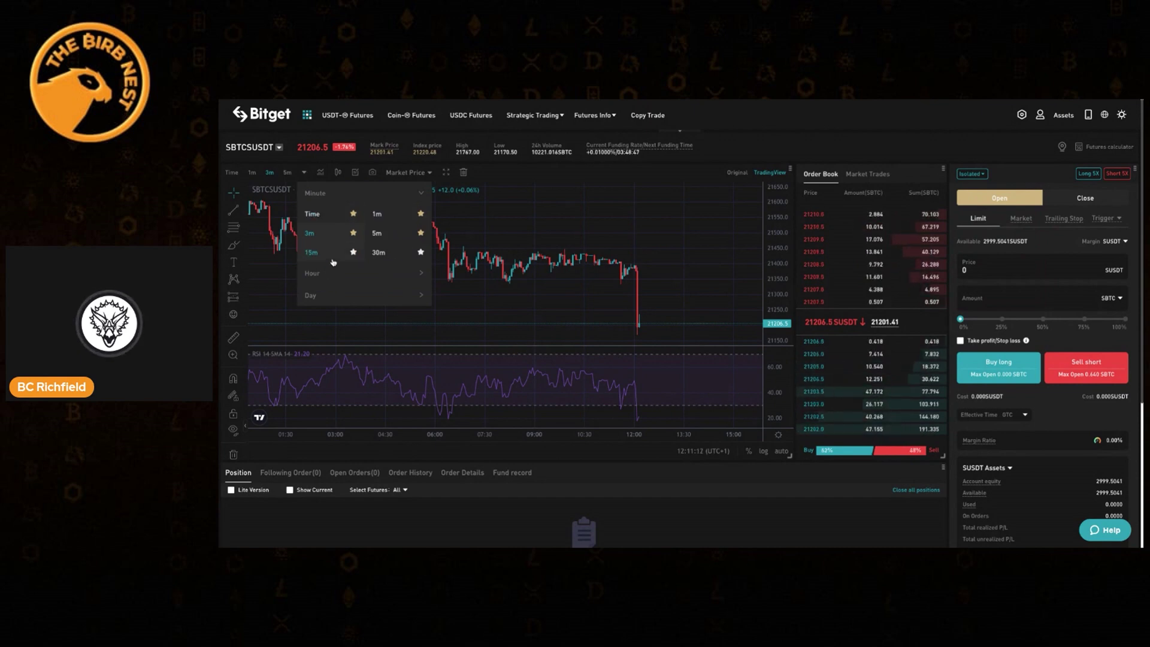
pyautogui.click(421, 274)
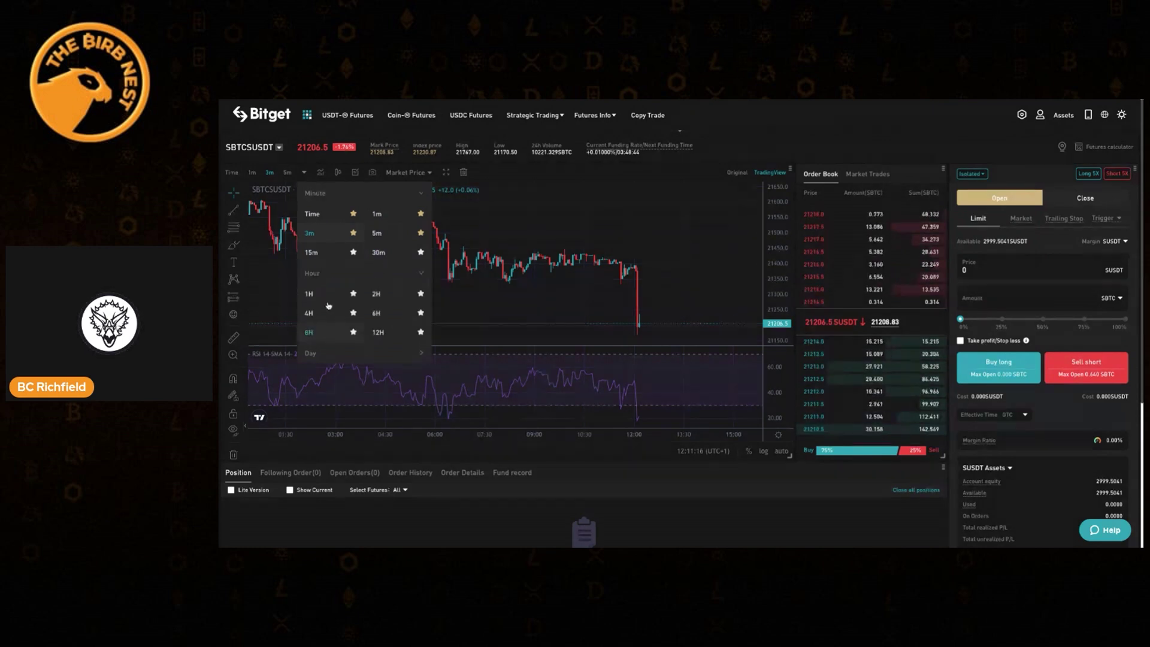
pyautogui.click(311, 295)
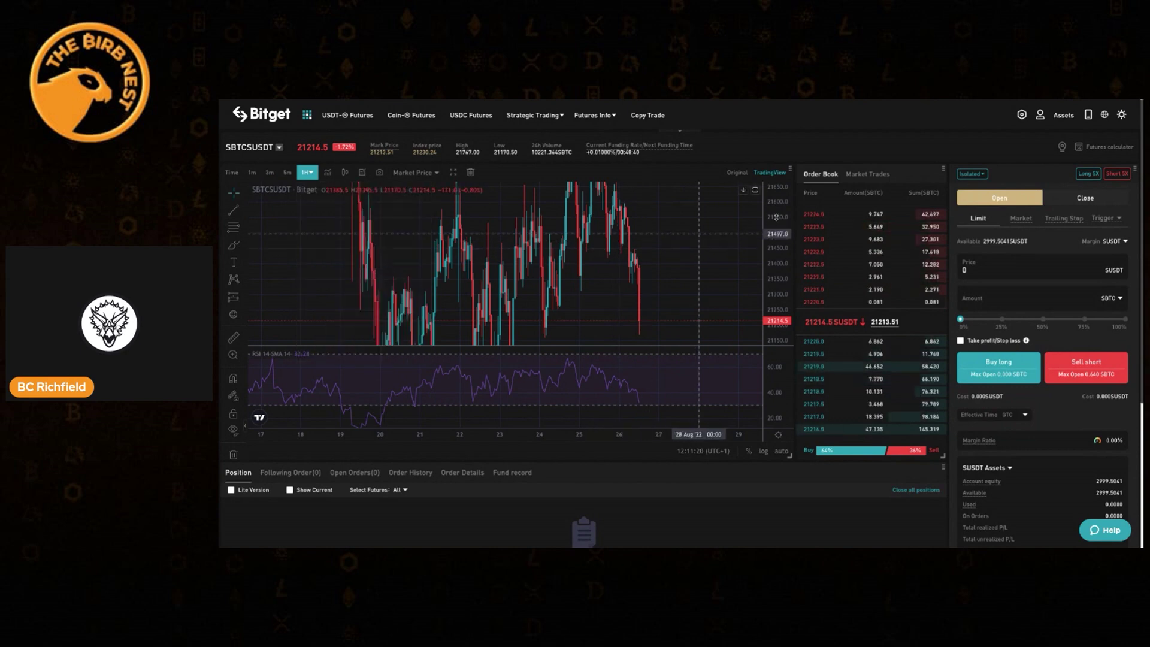
pyautogui.moveTo(782, 194); pyautogui.dragTo(781, 210)
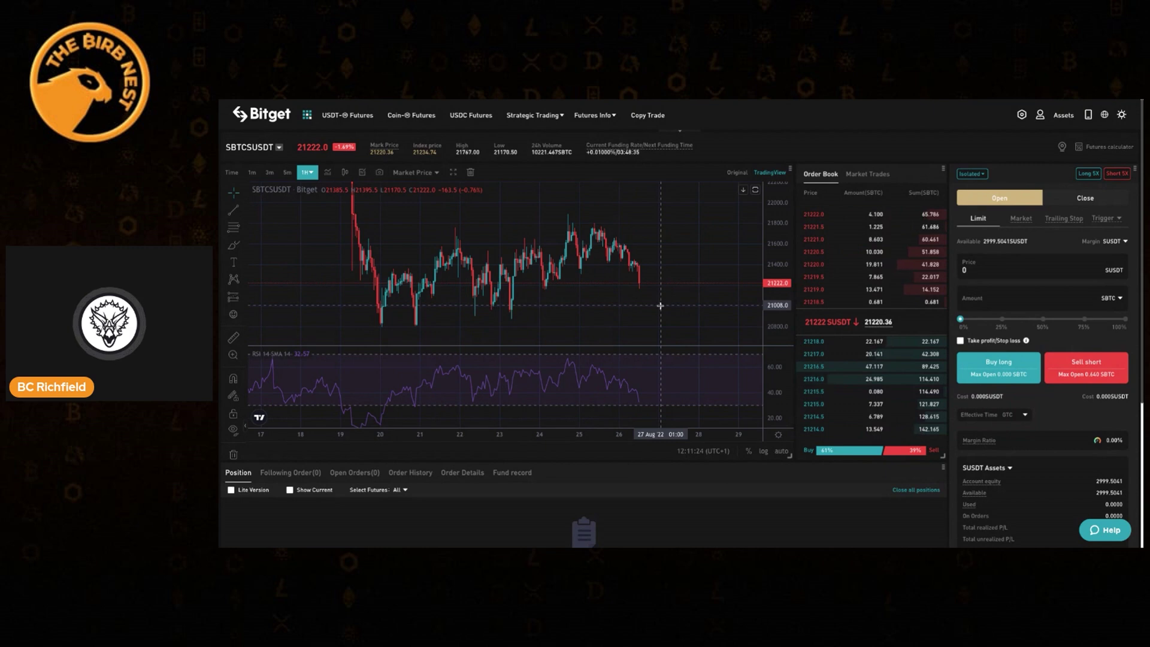
pyautogui.scroll(1, 659, 307)
pyautogui.hscroll(-1, 660, 306)
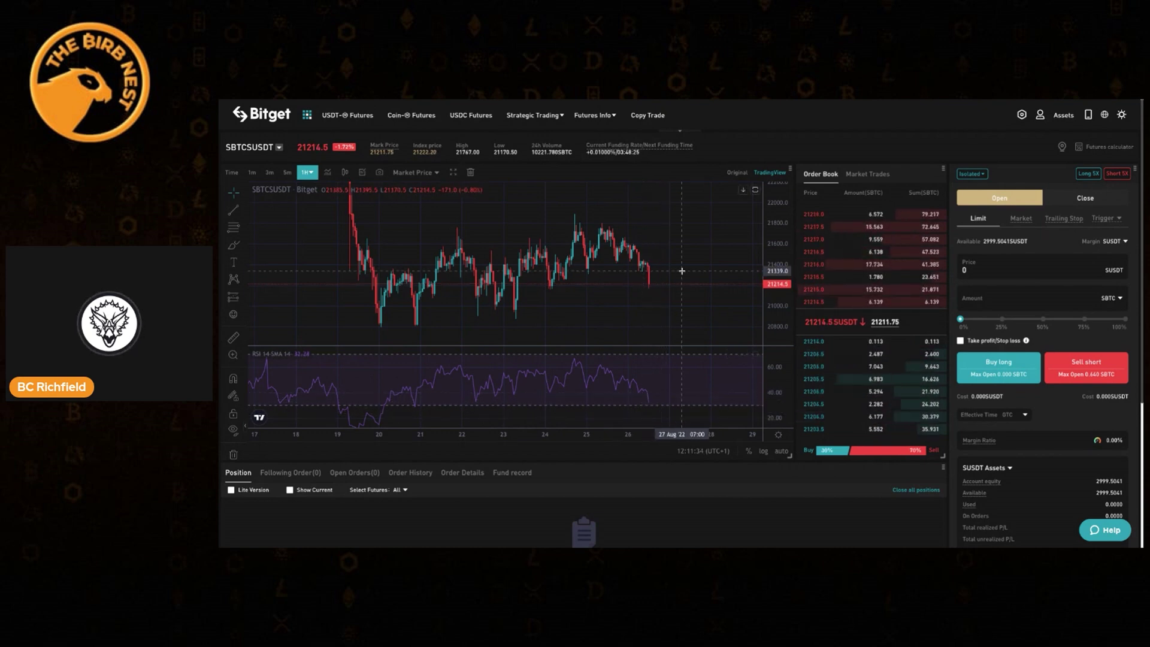
pyautogui.click(236, 211)
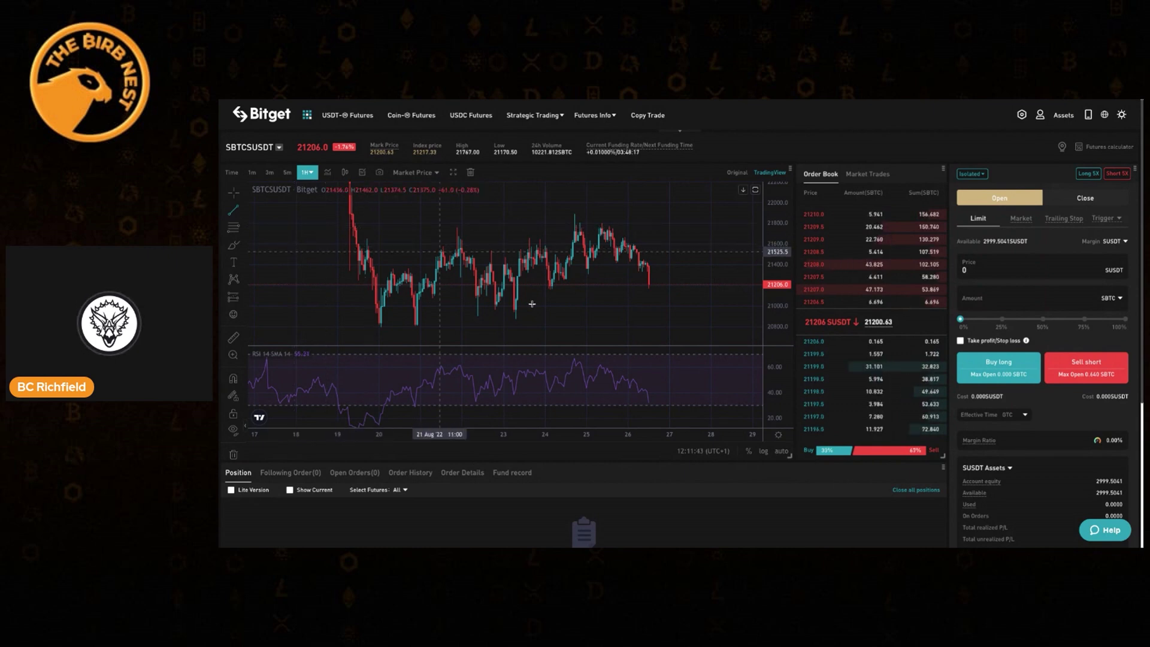
pyautogui.press('ctrl')
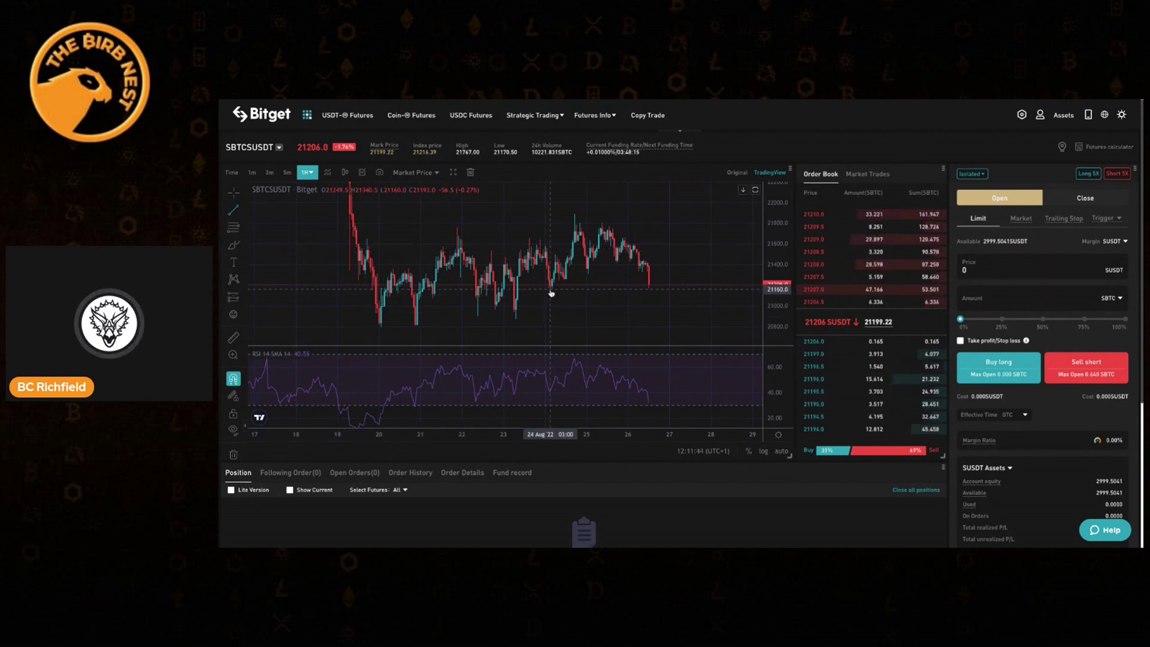
pyautogui.click(550, 290)
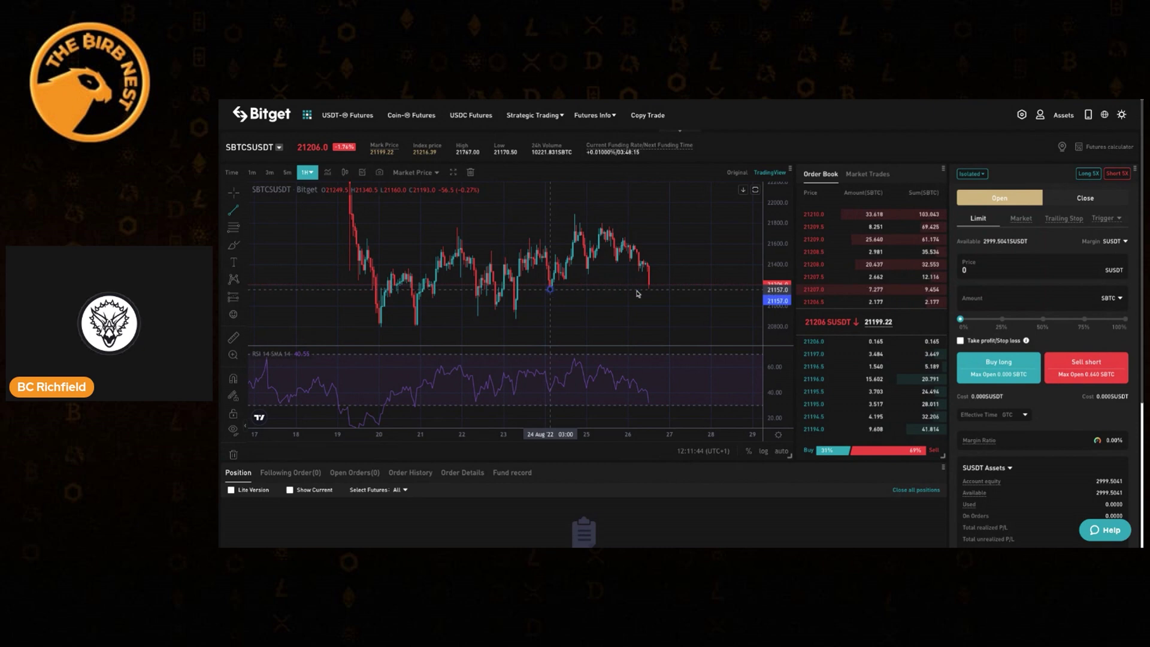
pyautogui.click(706, 289)
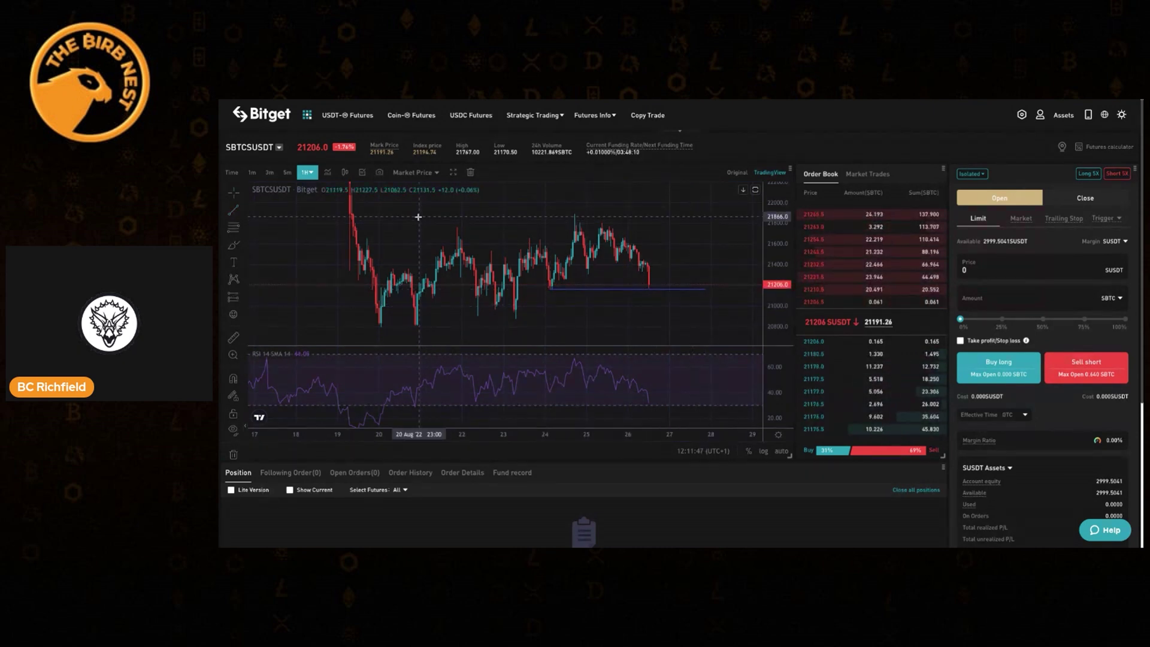
pyautogui.click(651, 282)
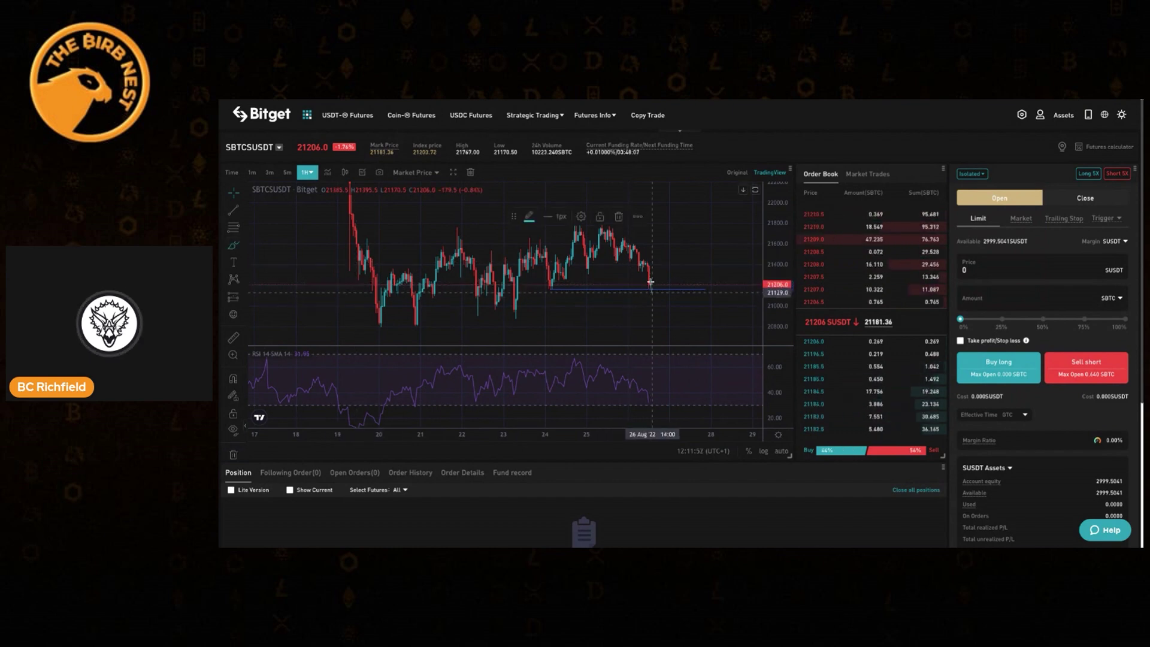
pyautogui.moveTo(662, 302); pyautogui.dragTo(676, 247)
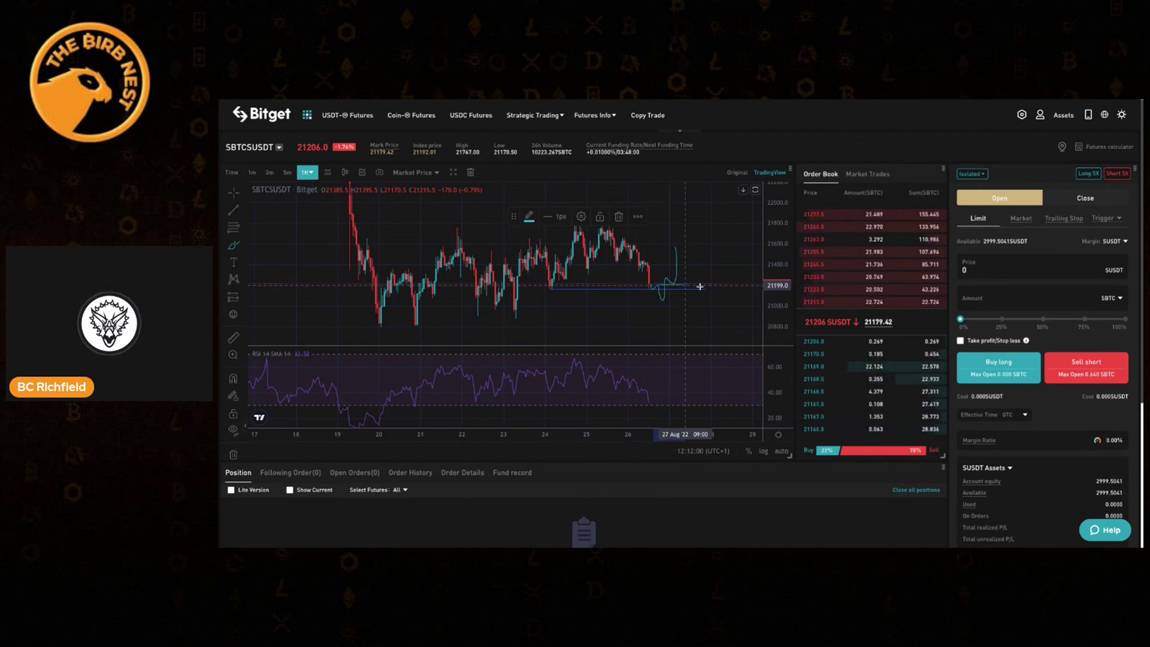
pyautogui.click(233, 192)
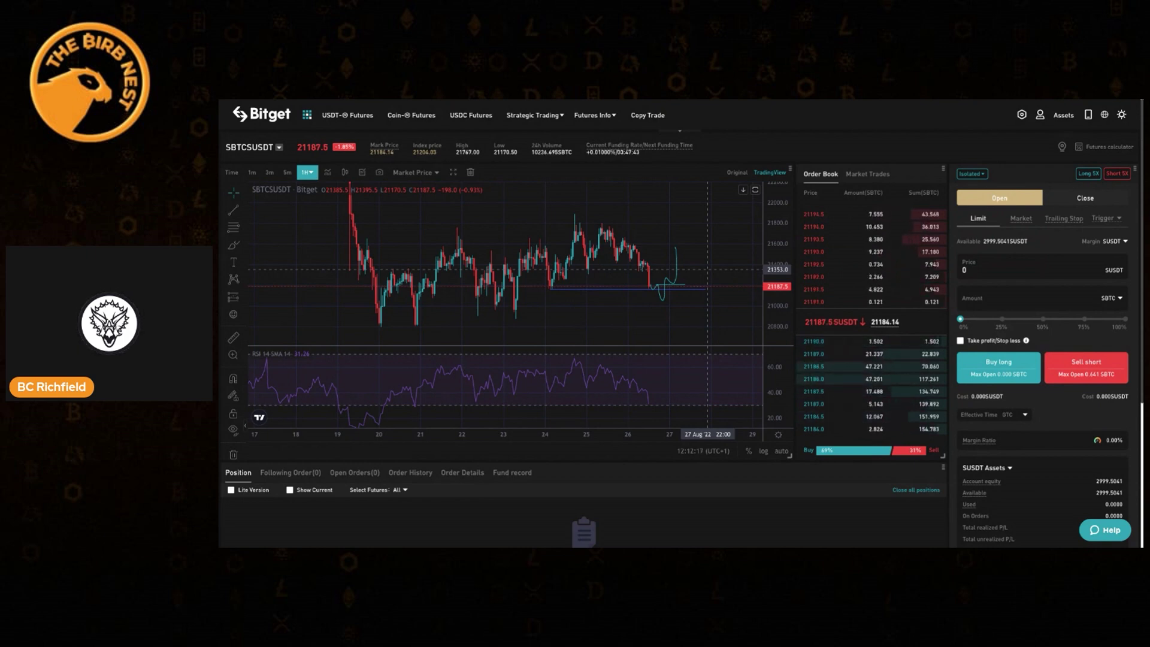
pyautogui.hscroll(2, 707, 269)
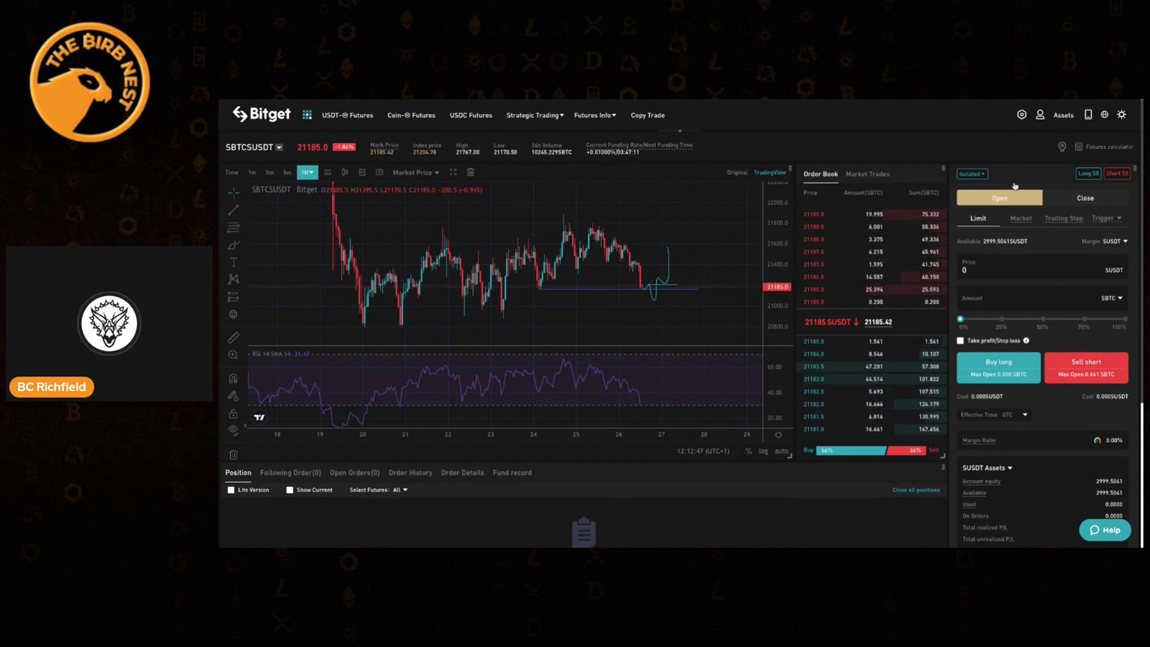
pyautogui.click(982, 175)
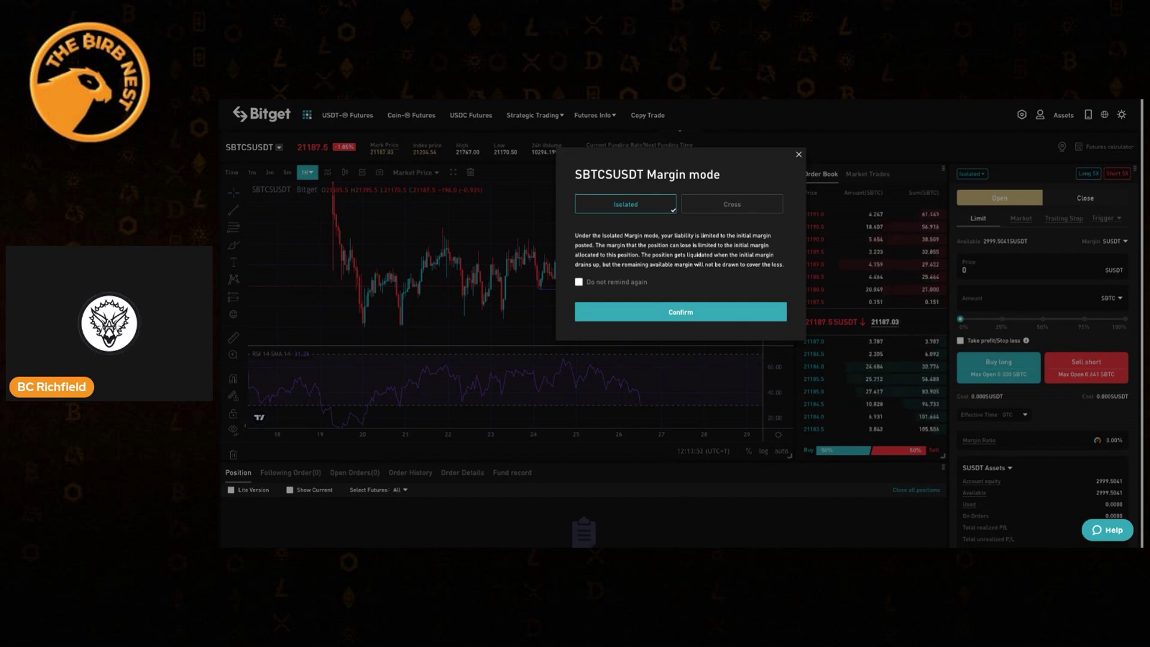
pyautogui.click(798, 156)
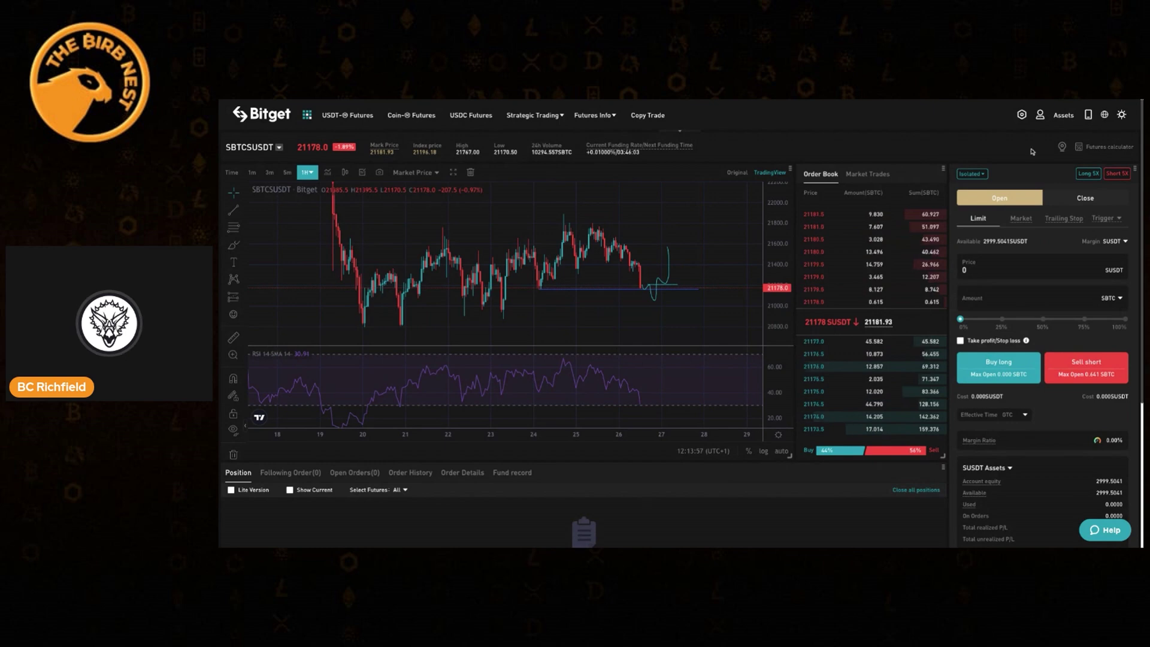
# Confirm a 5x leverage multiple in the Adjust lever dialog for SBTCSUSDT.
pyautogui.click(1093, 177)
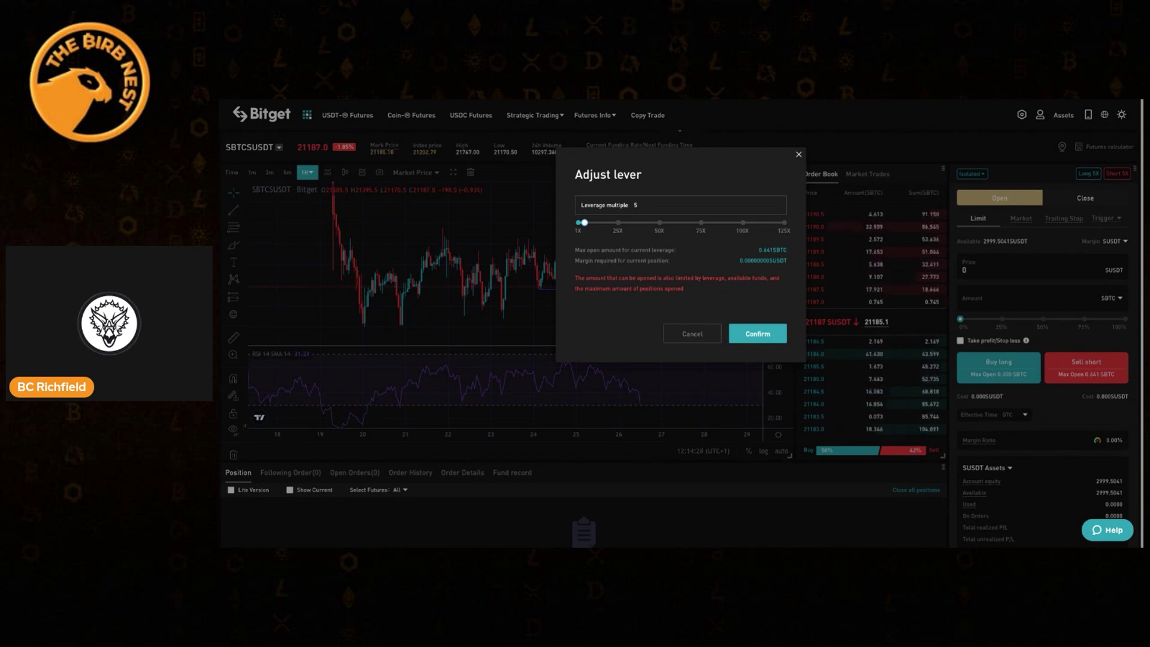
pyautogui.moveTo(586, 224)
pyautogui.mouseDown()
pyautogui.moveTo(673, 222)
pyautogui.moveTo(584, 223)
pyautogui.mouseUp()
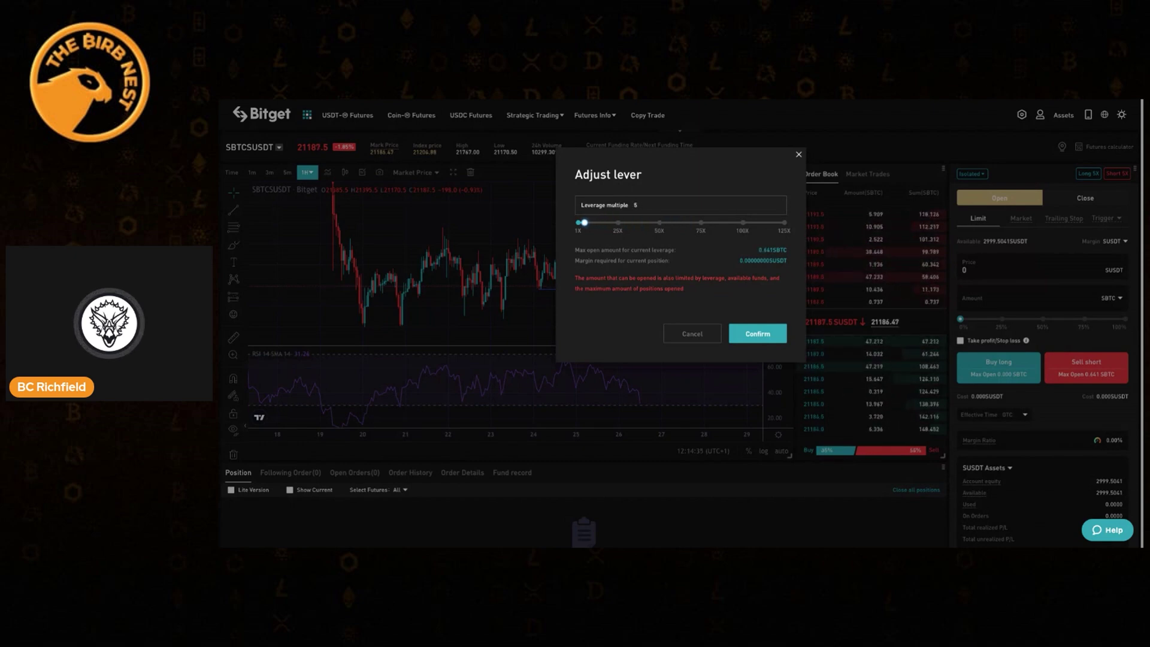
pyautogui.click(756, 334)
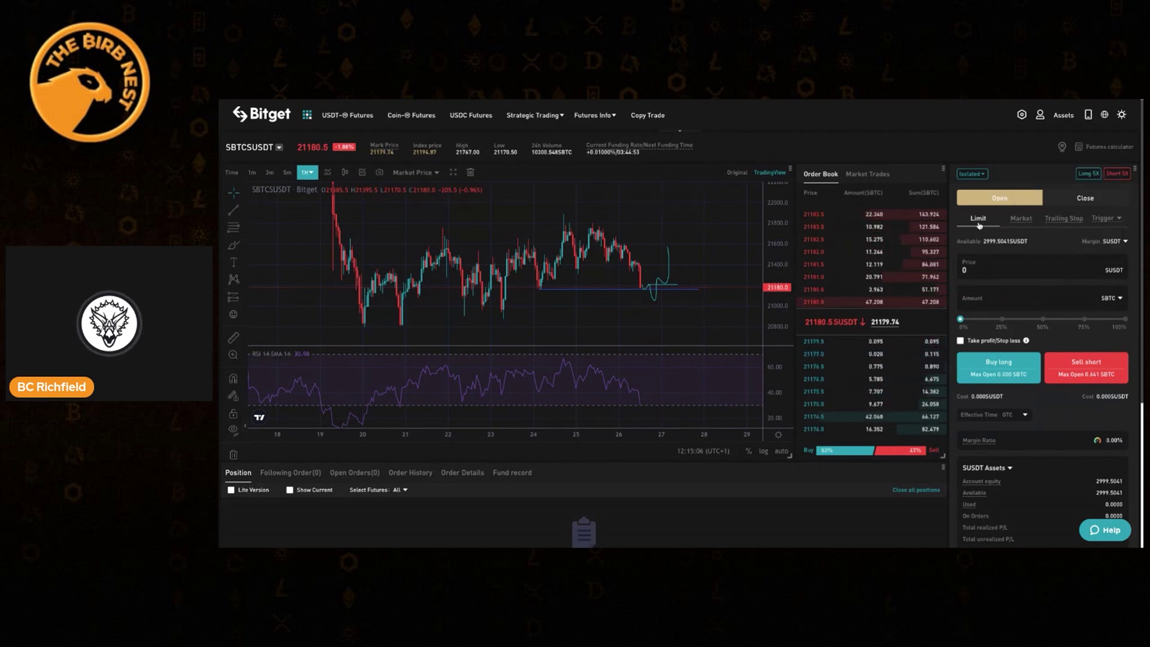
# Change the order type from Market to Trailing Stop.
pyautogui.click(1018, 221)
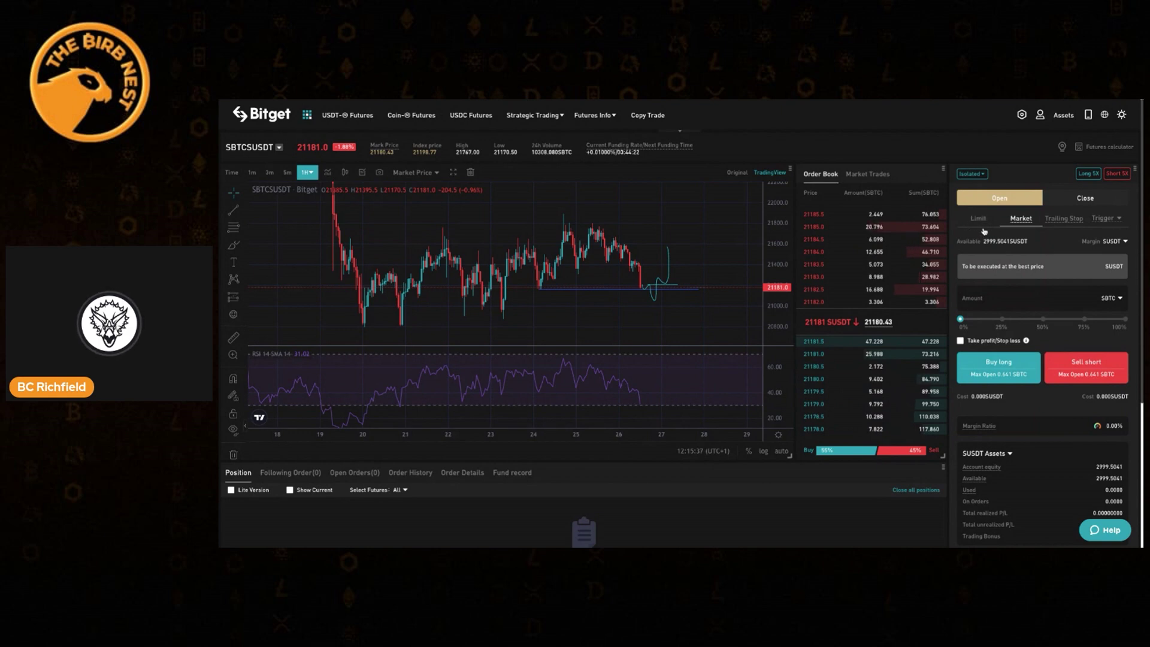
pyautogui.click(1058, 219)
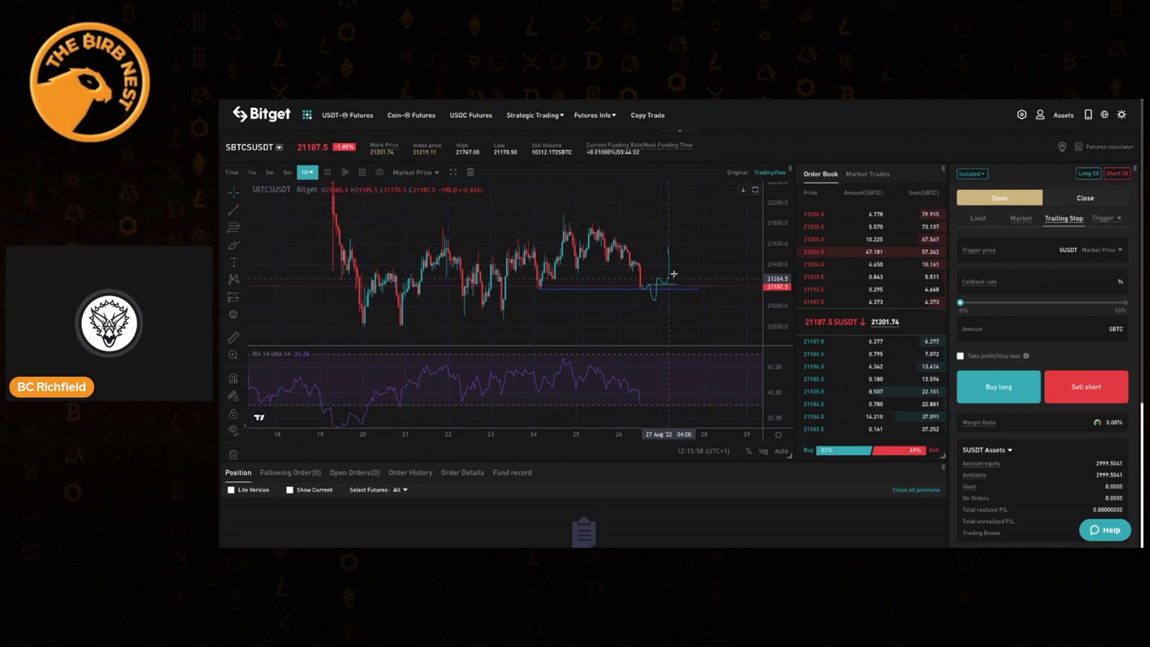
# Check the Callback rate field, then switch the order form to Trigger orders.
pyautogui.click(1016, 283)
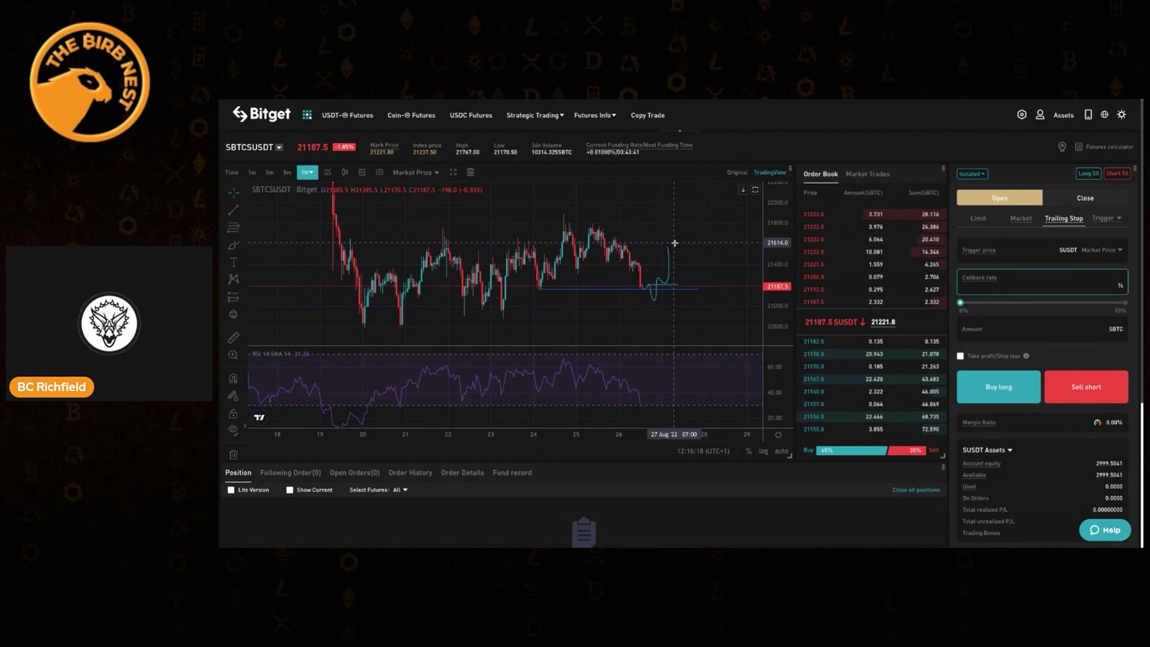
pyautogui.click(1105, 218)
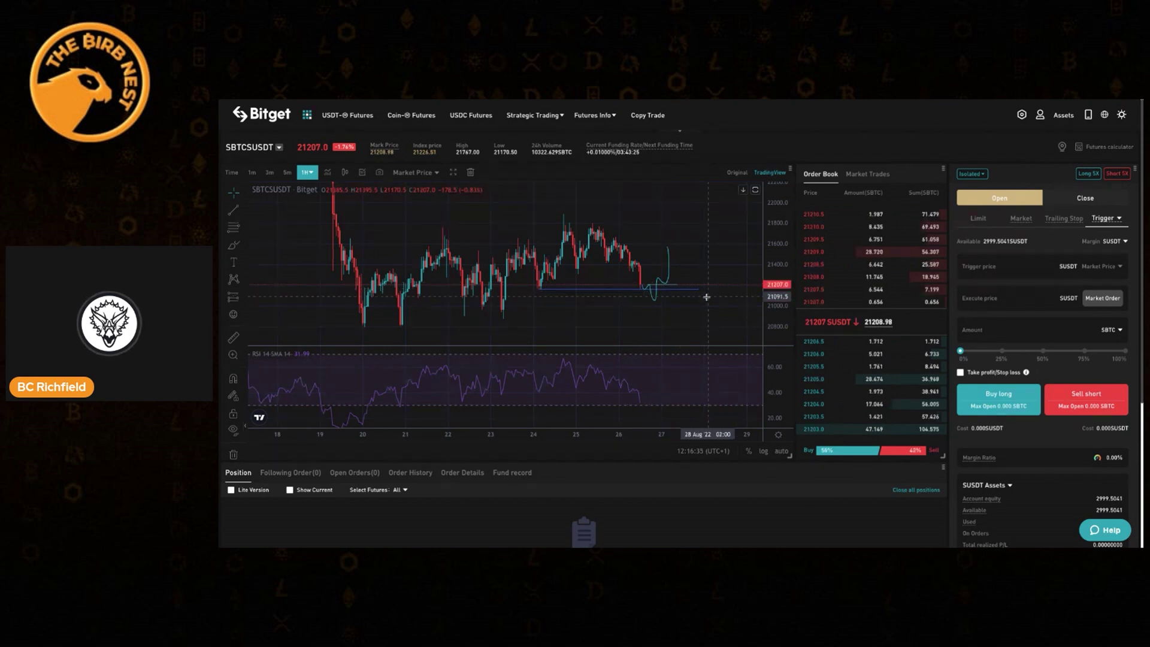
# Zoom into the SBTCSUSDT chart and pan to the latest candles.
pyautogui.scroll(2, 707, 297)
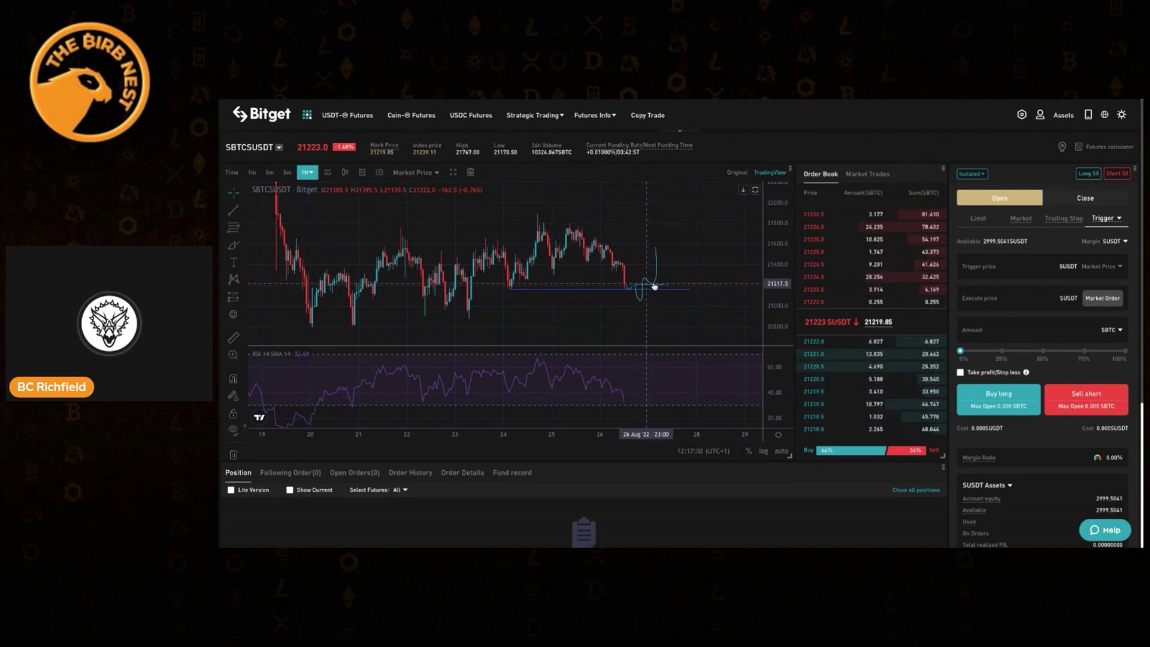
pyautogui.scroll(2, 661, 307)
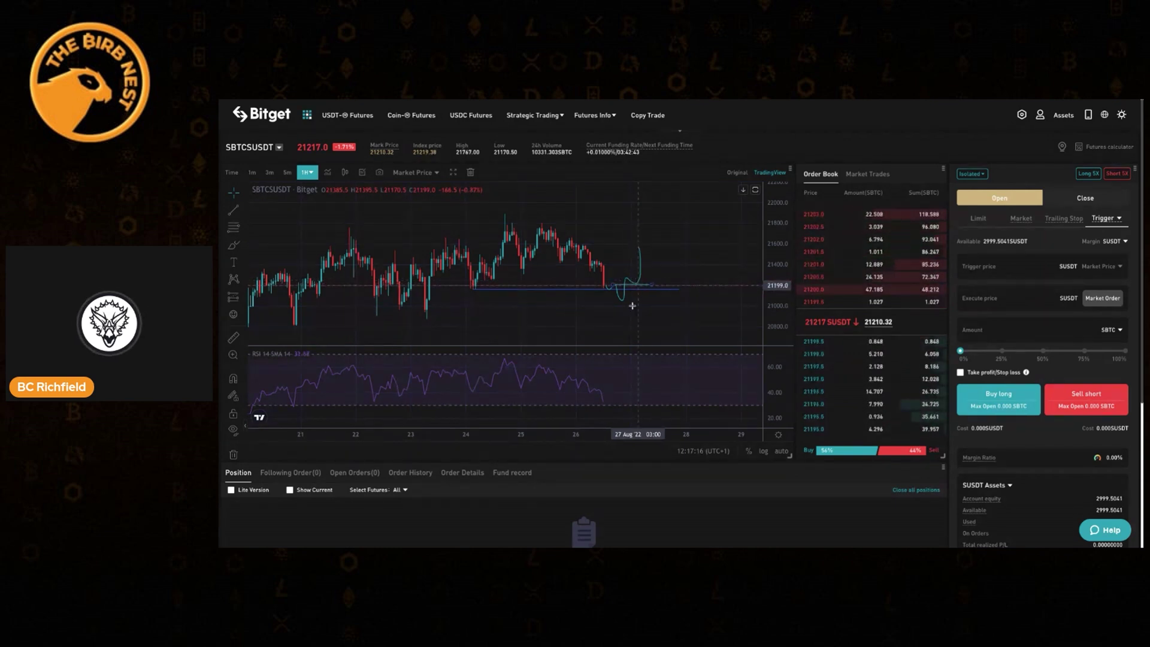
pyautogui.scroll(1, 635, 301)
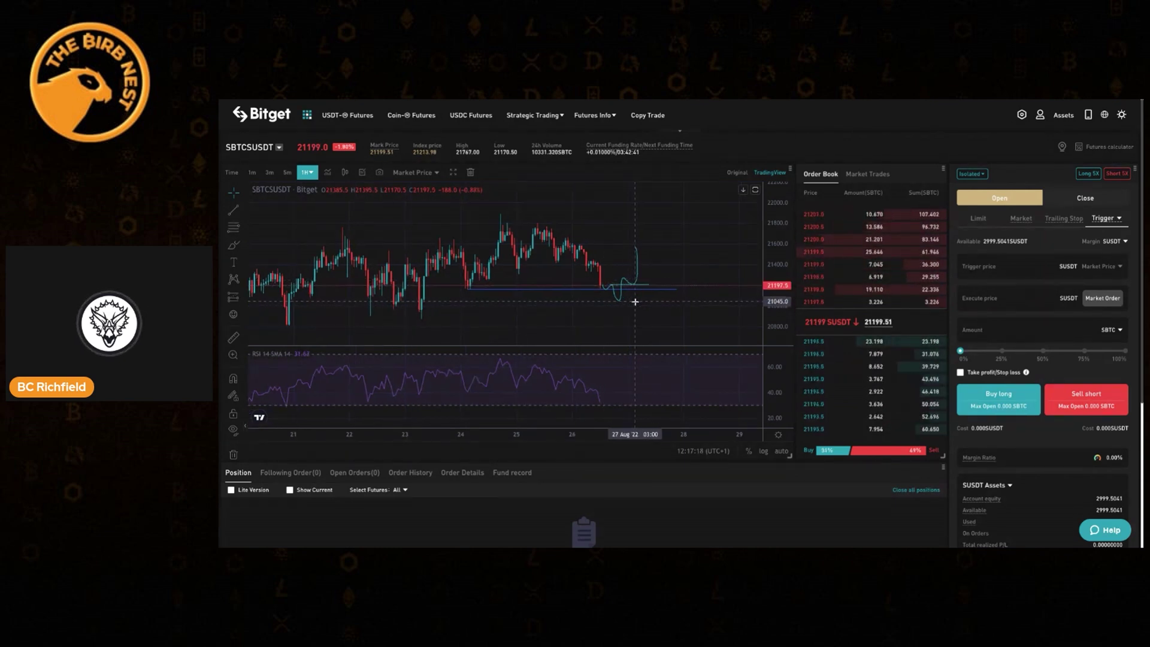
pyautogui.hscroll(-2, 635, 301)
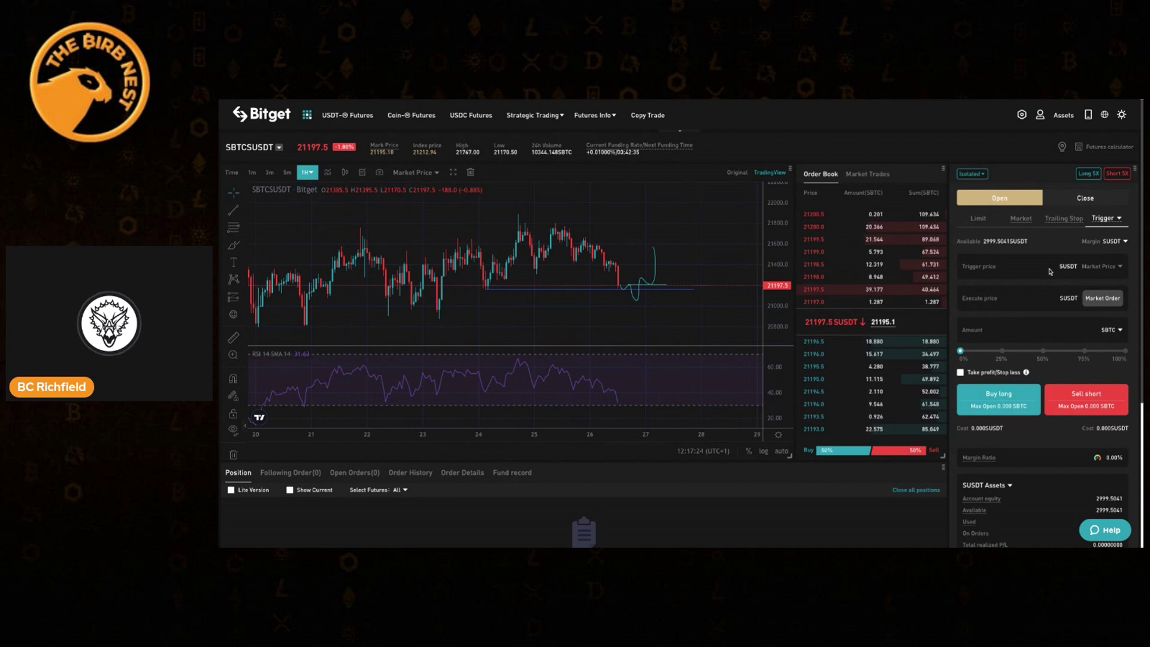
# Switch back to a Limit order and set its price to 21208 SUSDT.
pyautogui.click(977, 219)
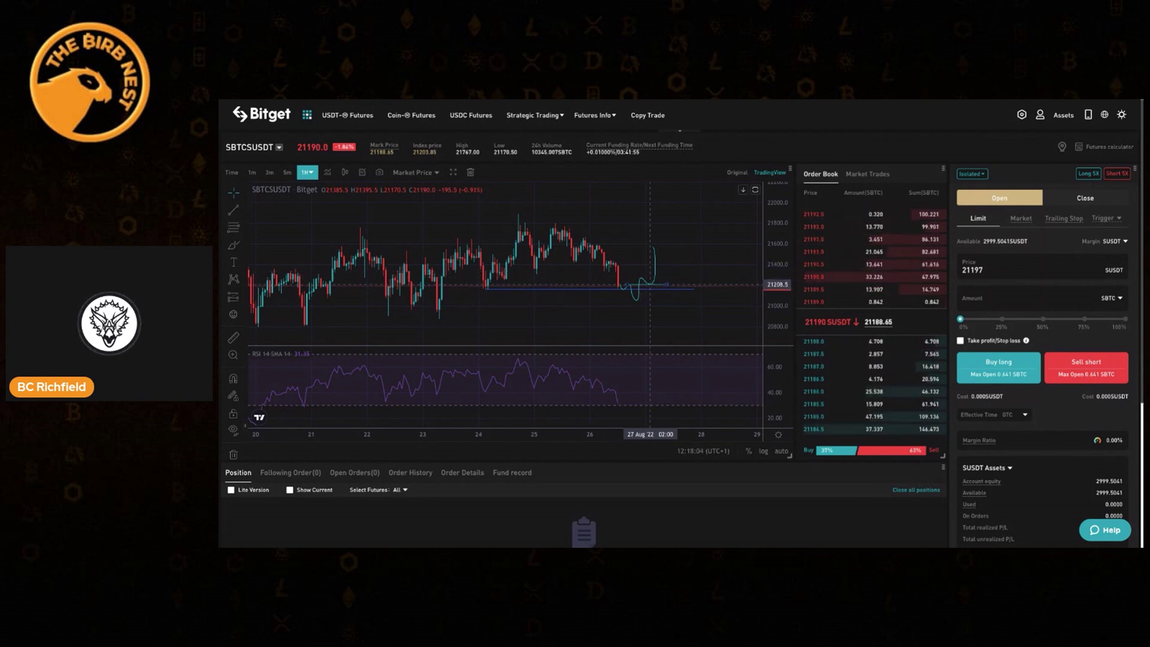
pyautogui.click(996, 270)
pyautogui.press('BackSpace')
pyautogui.press('BackSpace')
pyautogui.press('BackSpace')
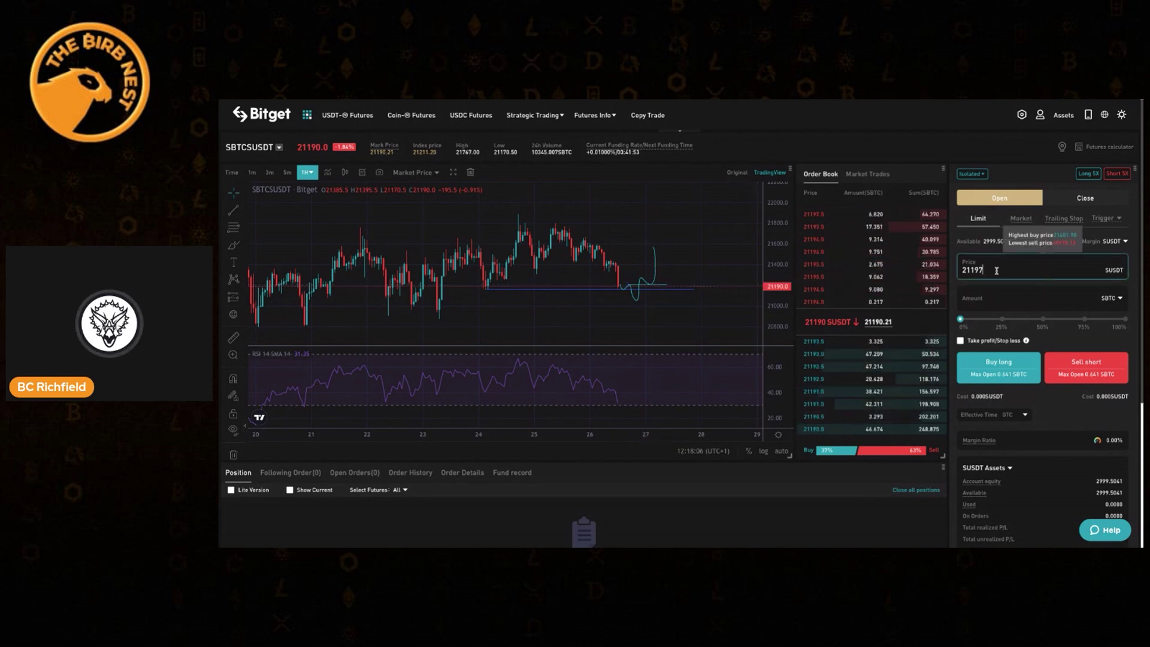
pyautogui.write('208')
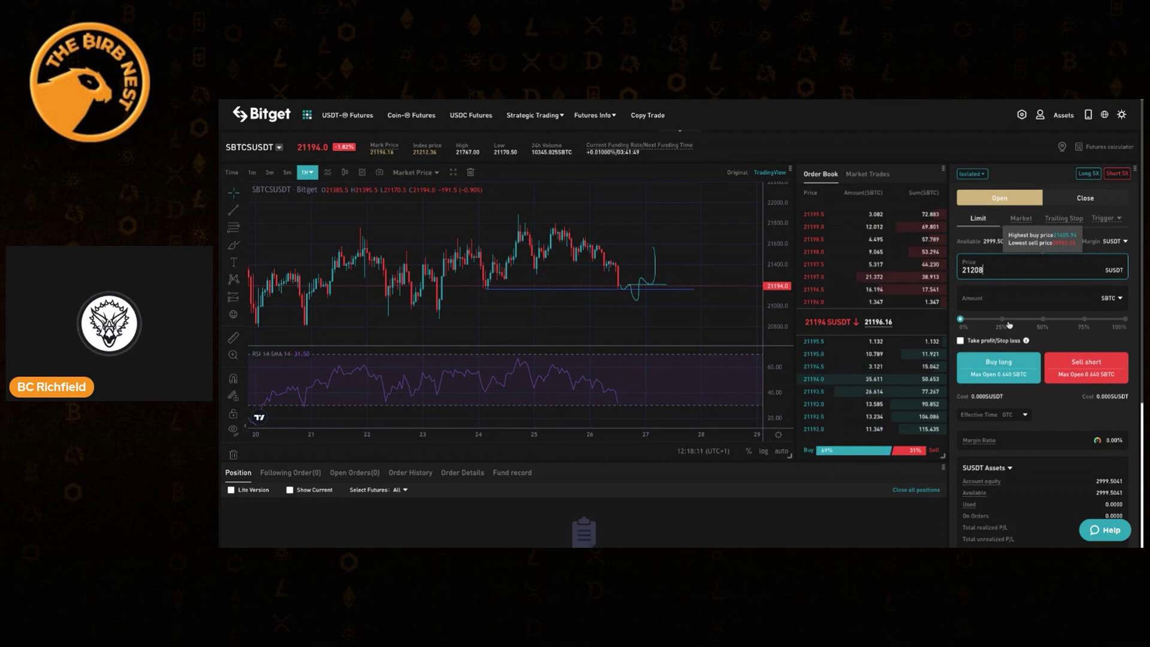
pyautogui.click(988, 299)
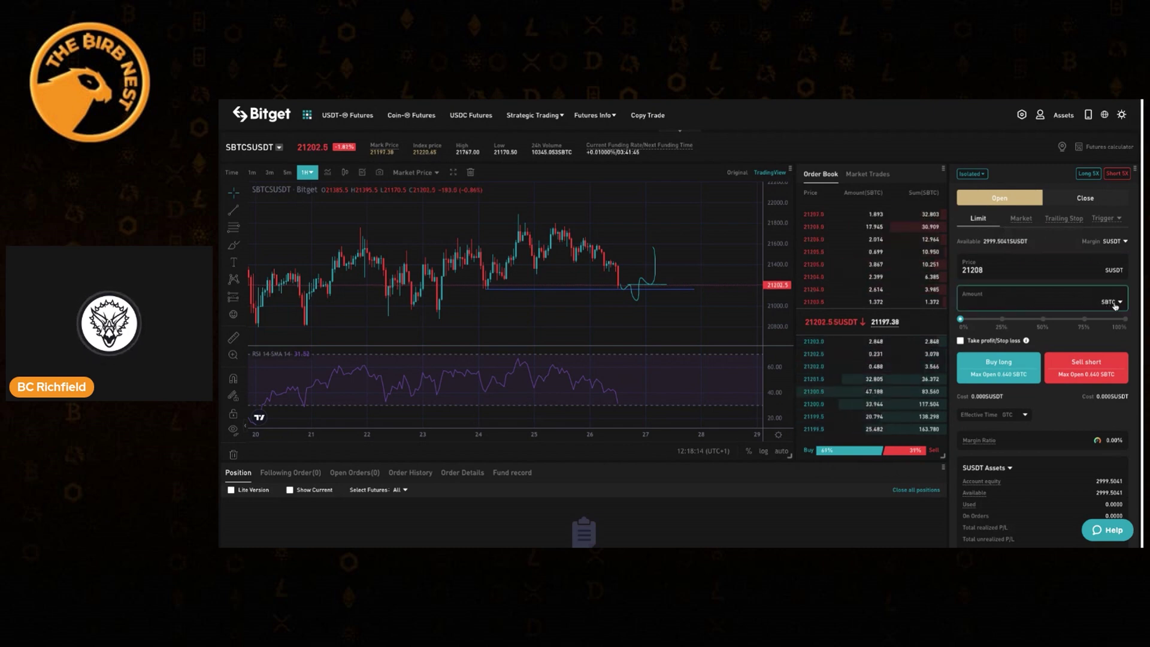
pyautogui.click(1113, 303)
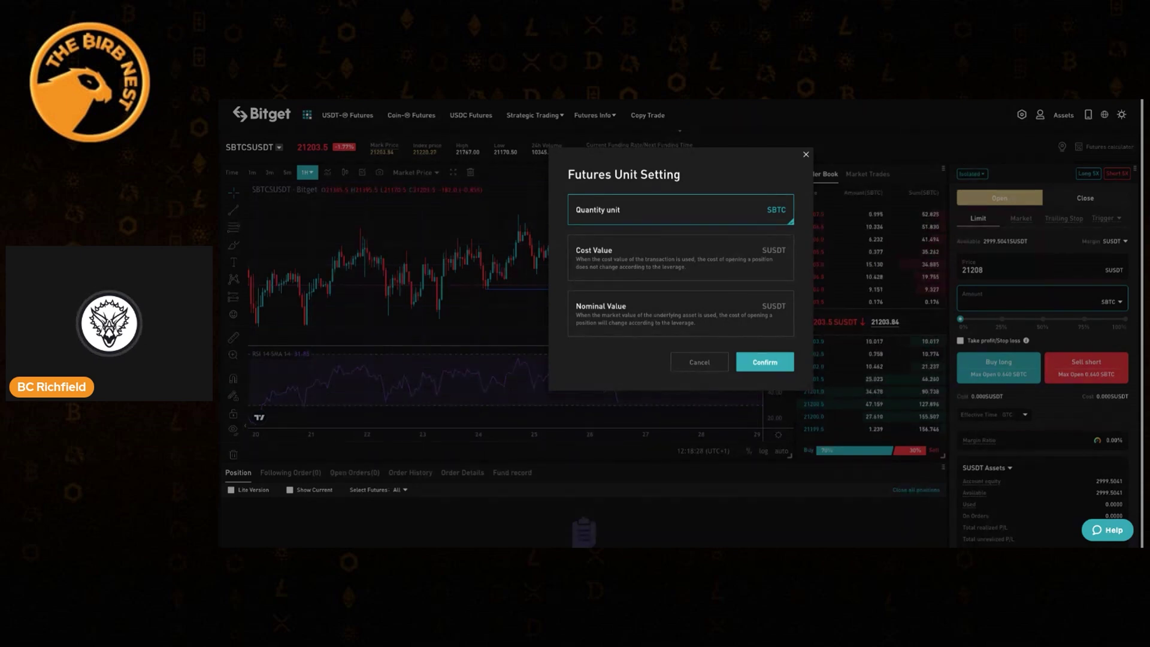
pyautogui.click(805, 155)
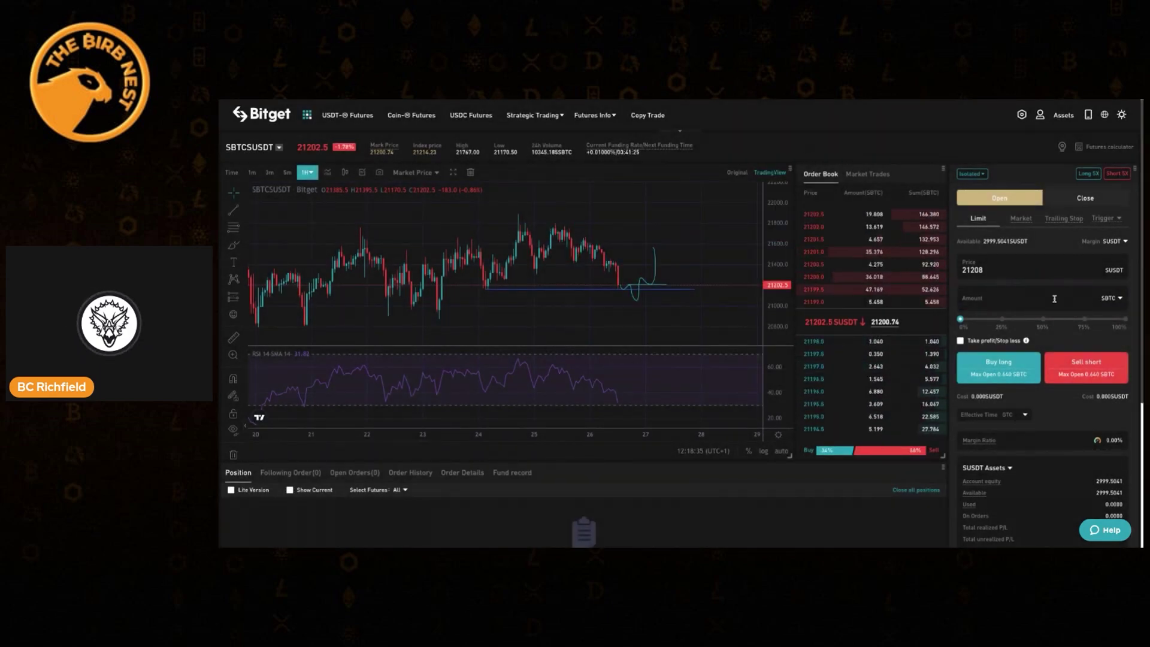
pyautogui.click(1105, 299)
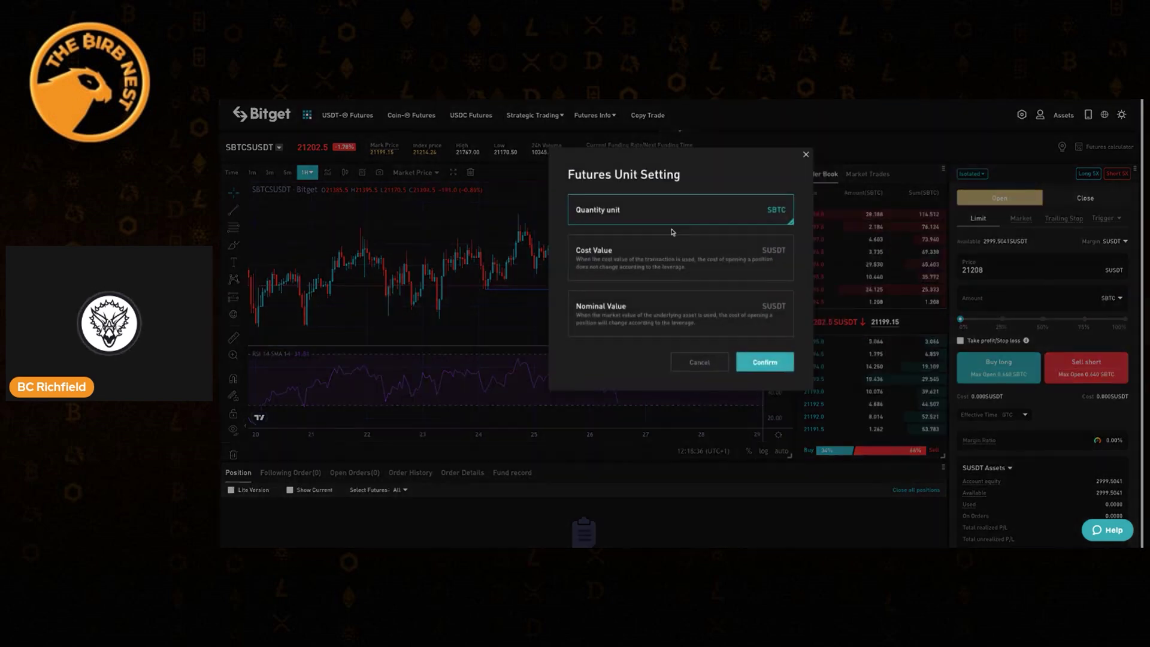
pyautogui.click(1078, 281)
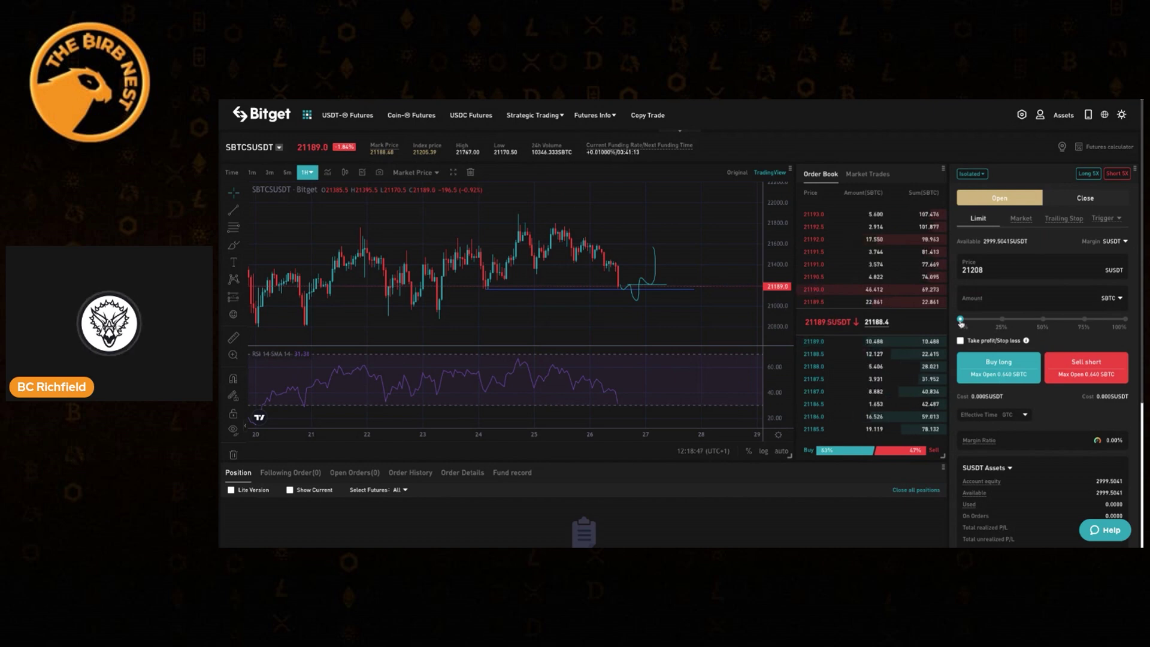
pyautogui.moveTo(960, 321); pyautogui.dragTo(962, 319)
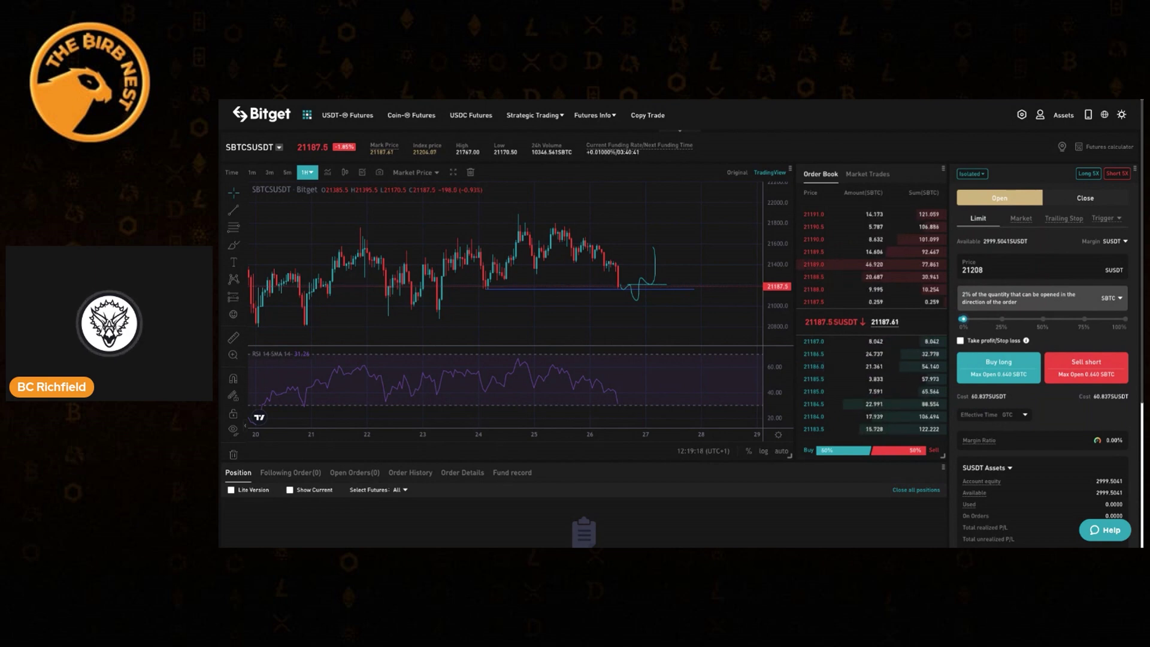
pyautogui.click(1099, 150)
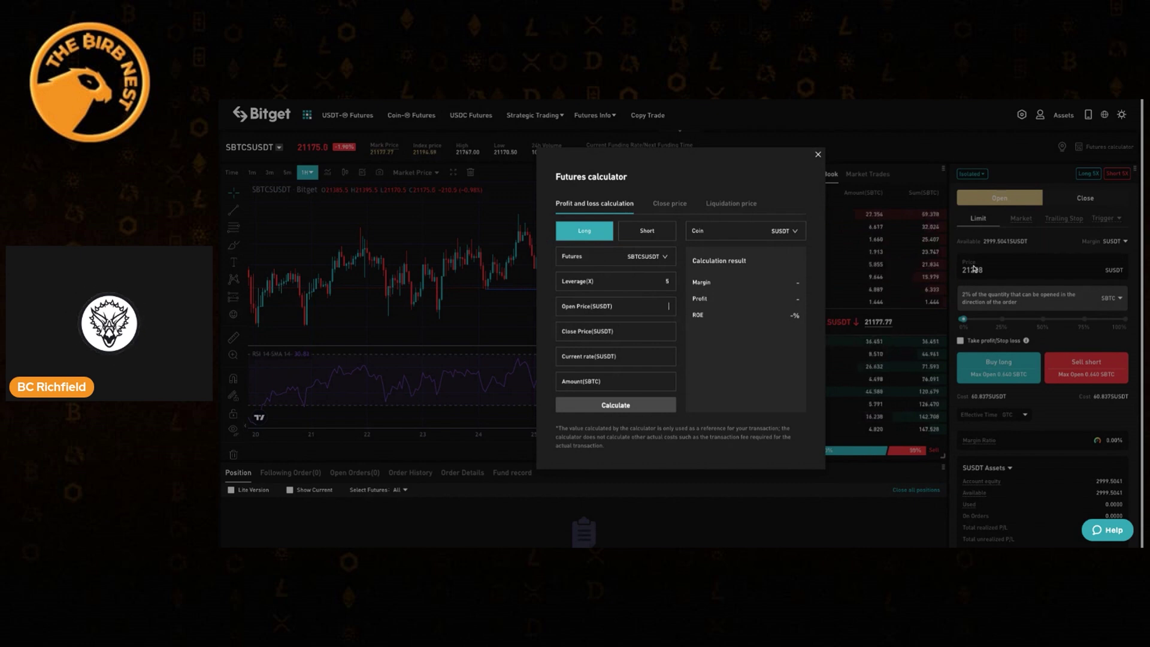
pyautogui.click(673, 309)
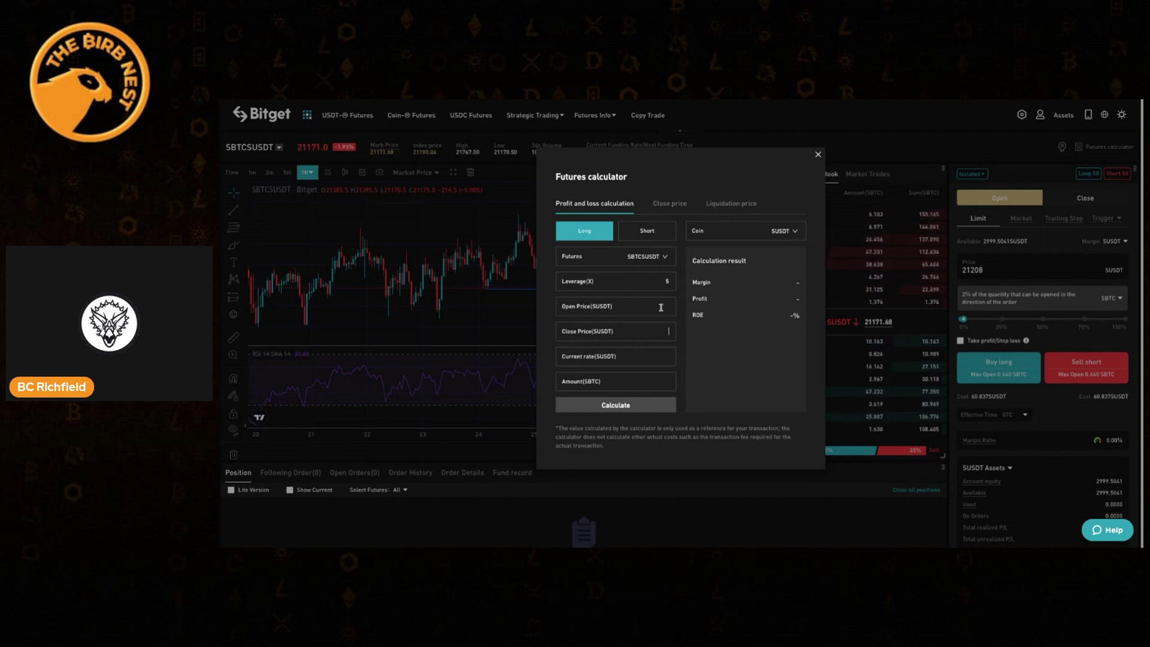
pyautogui.click(818, 157)
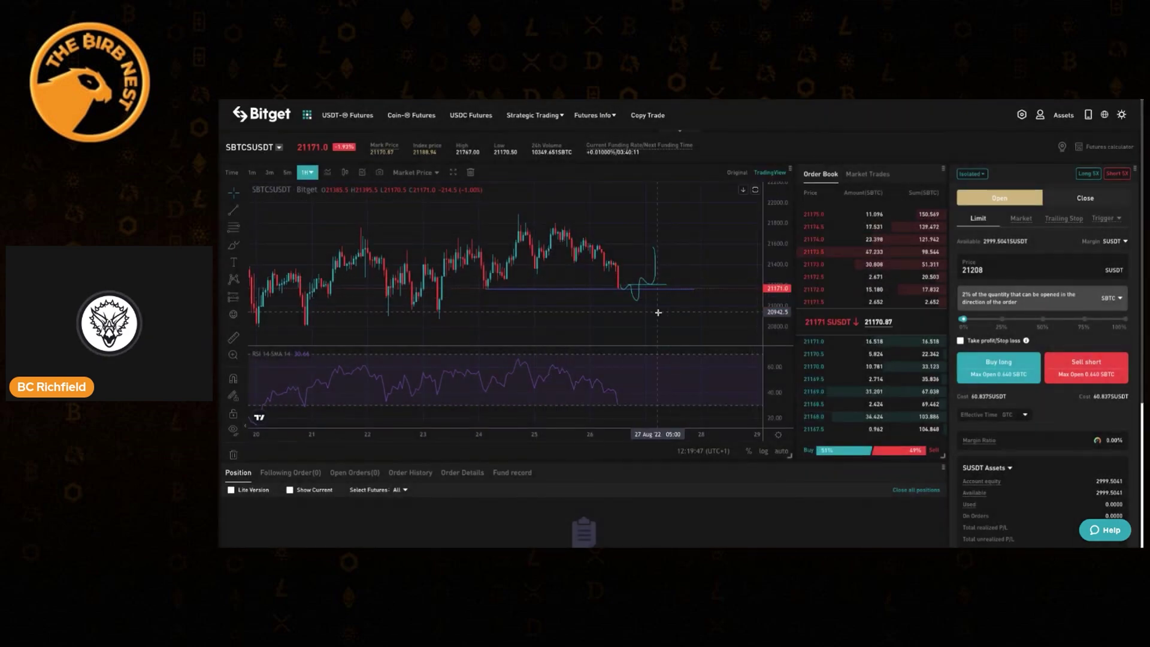
# Zoom the chart's time axis out to show the days back to the 16th.
pyautogui.scroll(-4, 657, 312)
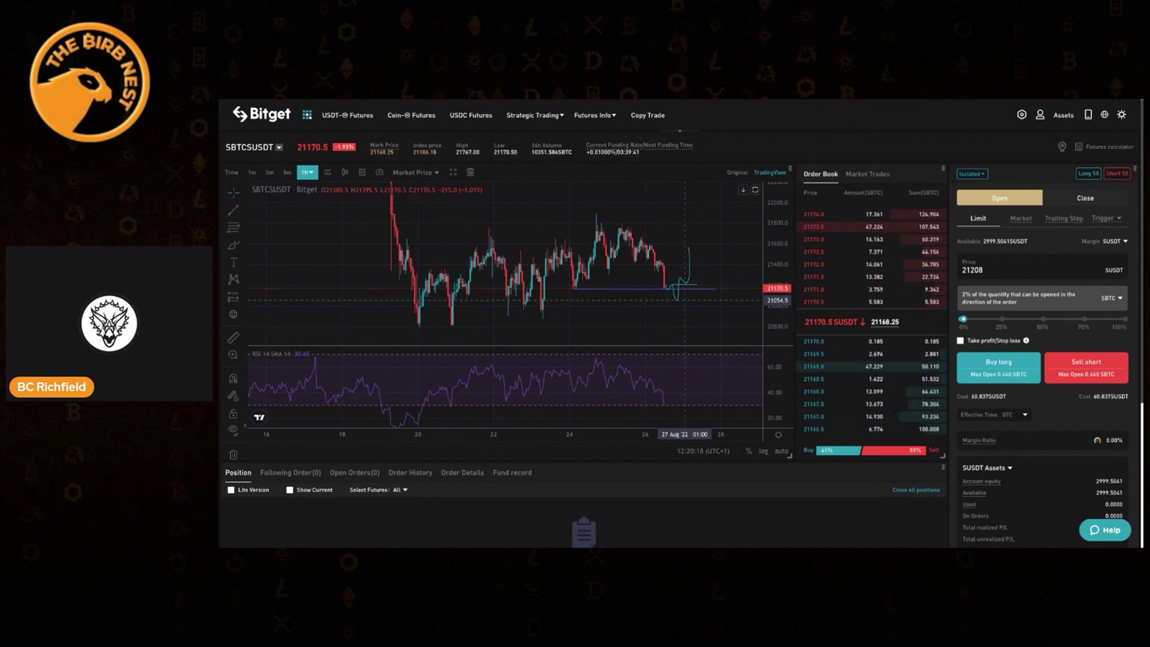
# Reopen the Futures calculator and enter 21208 as the opening price.
pyautogui.click(1095, 148)
pyautogui.click(654, 281)
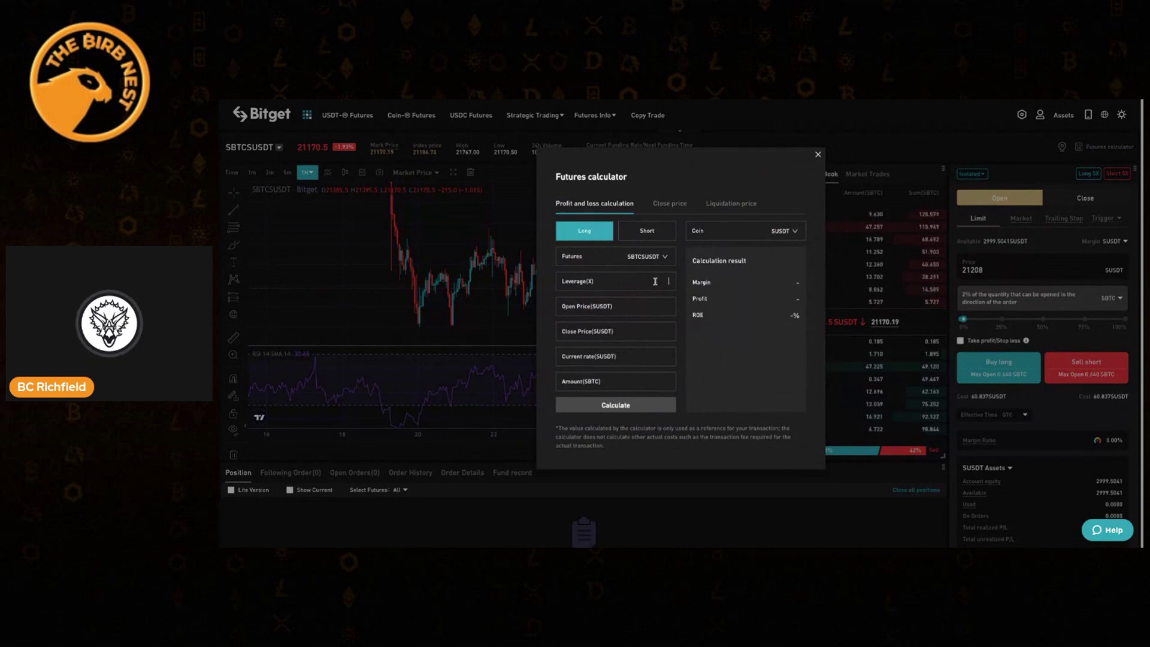
pyautogui.click(647, 309)
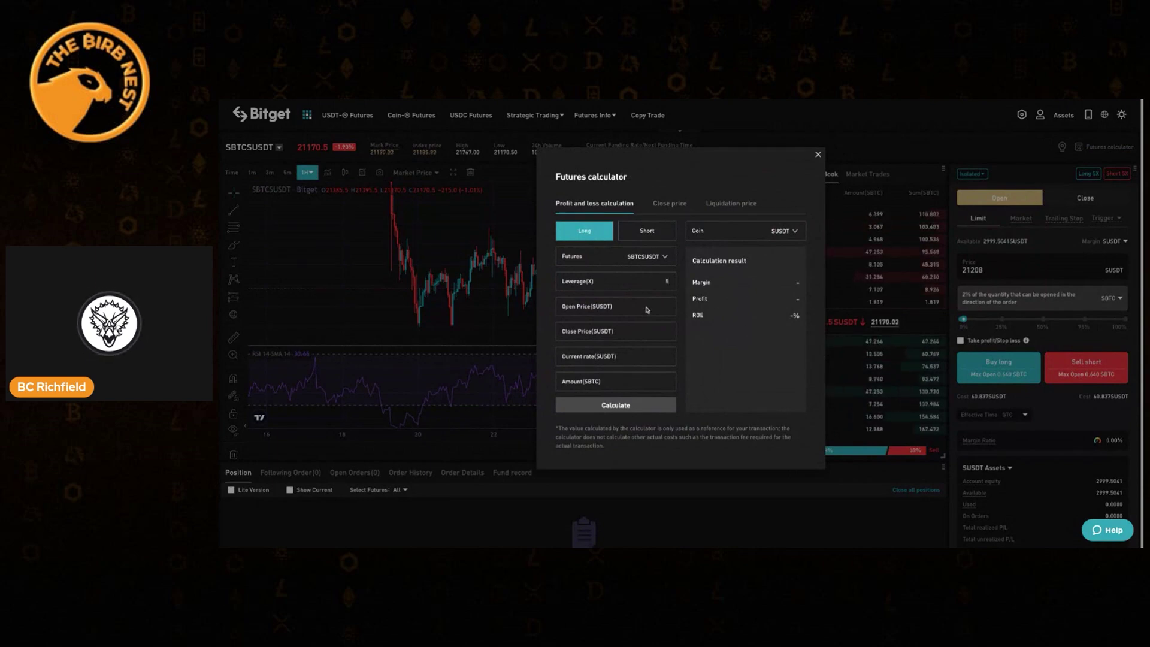
pyautogui.write('21208')
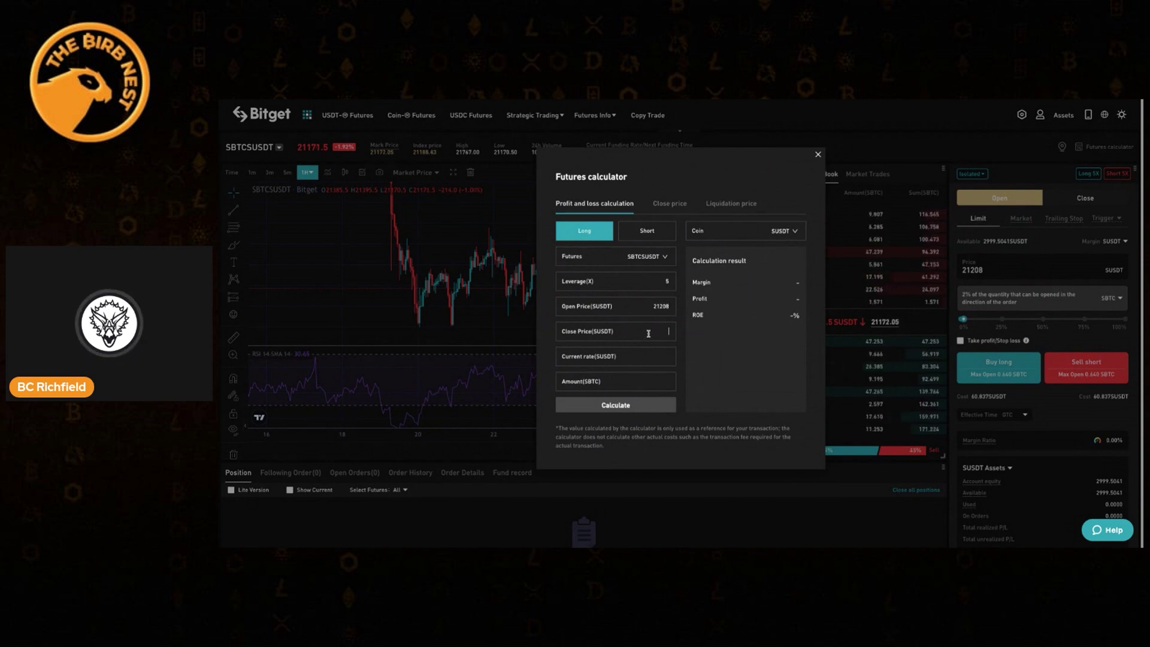
# Enter close price 21698, current rate 21180 and amount 0.64, then calculate the result.
pyautogui.click(668, 331)
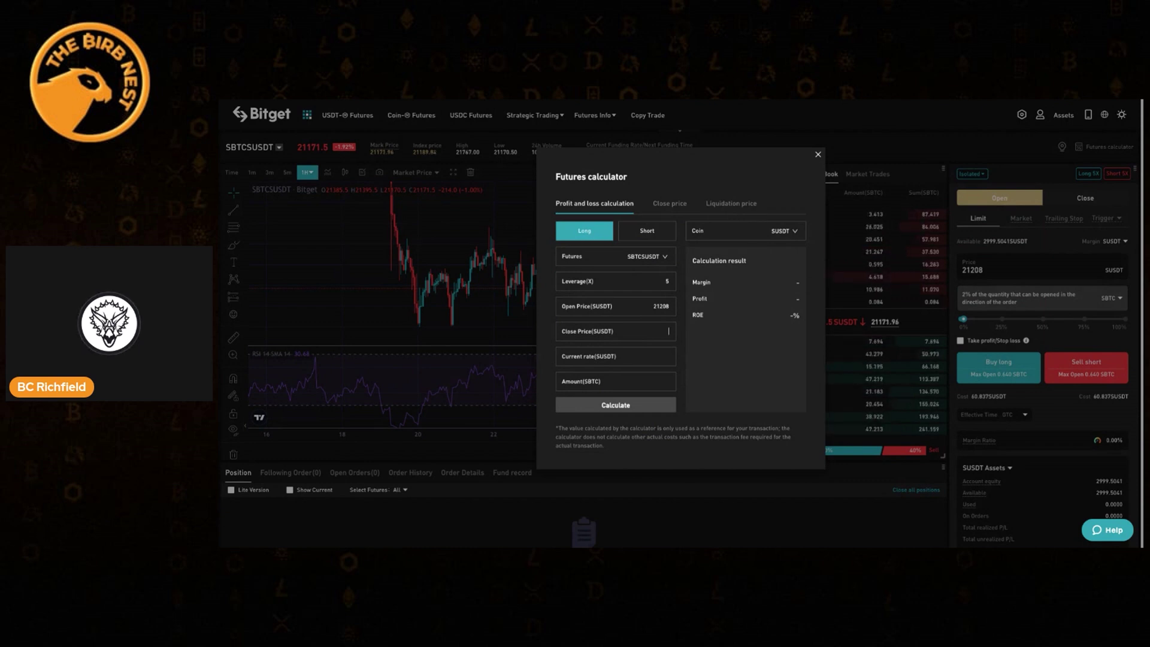
pyautogui.write('2169')
pyautogui.write('8')
pyautogui.write('180')
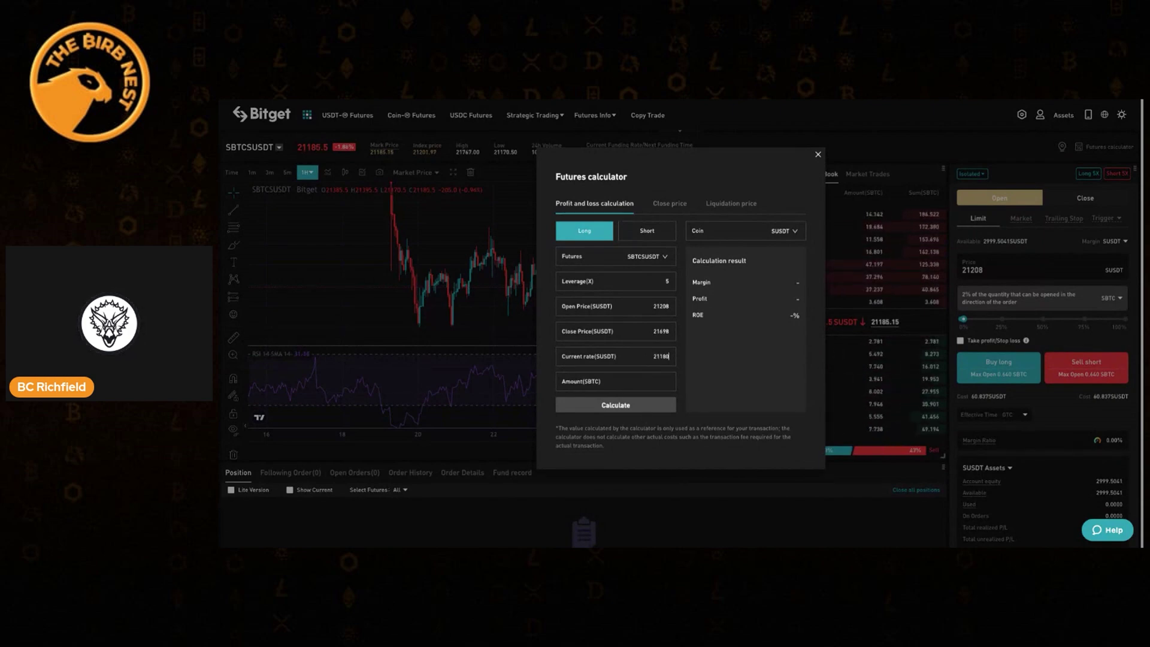
pyautogui.click(654, 385)
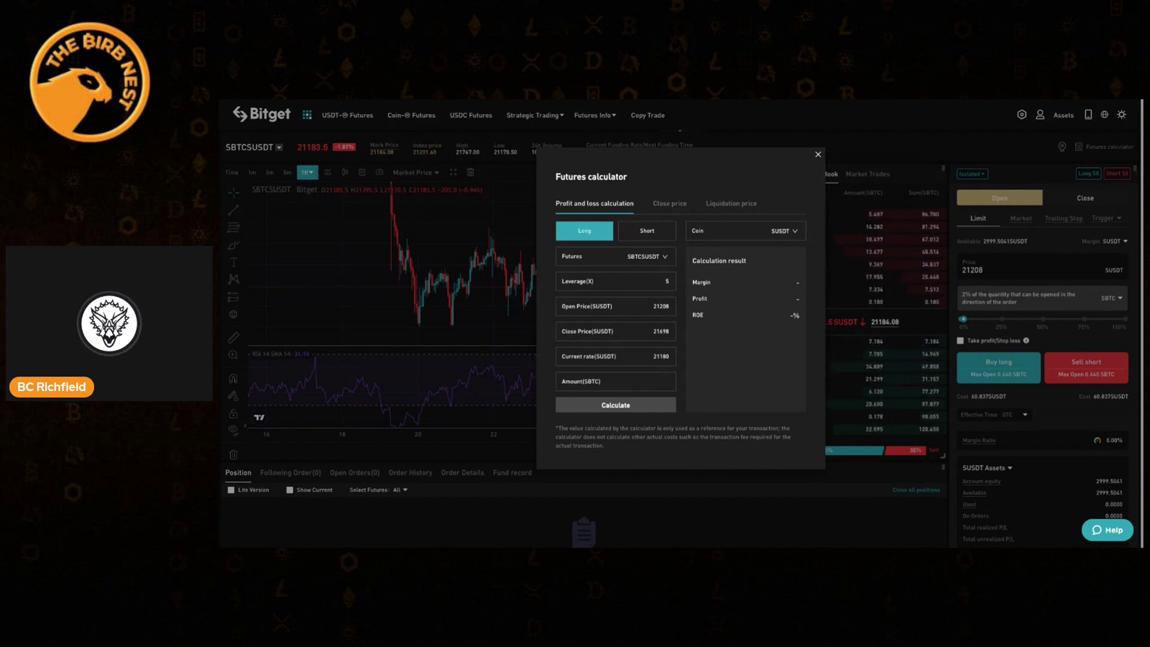
pyautogui.write('0.64')
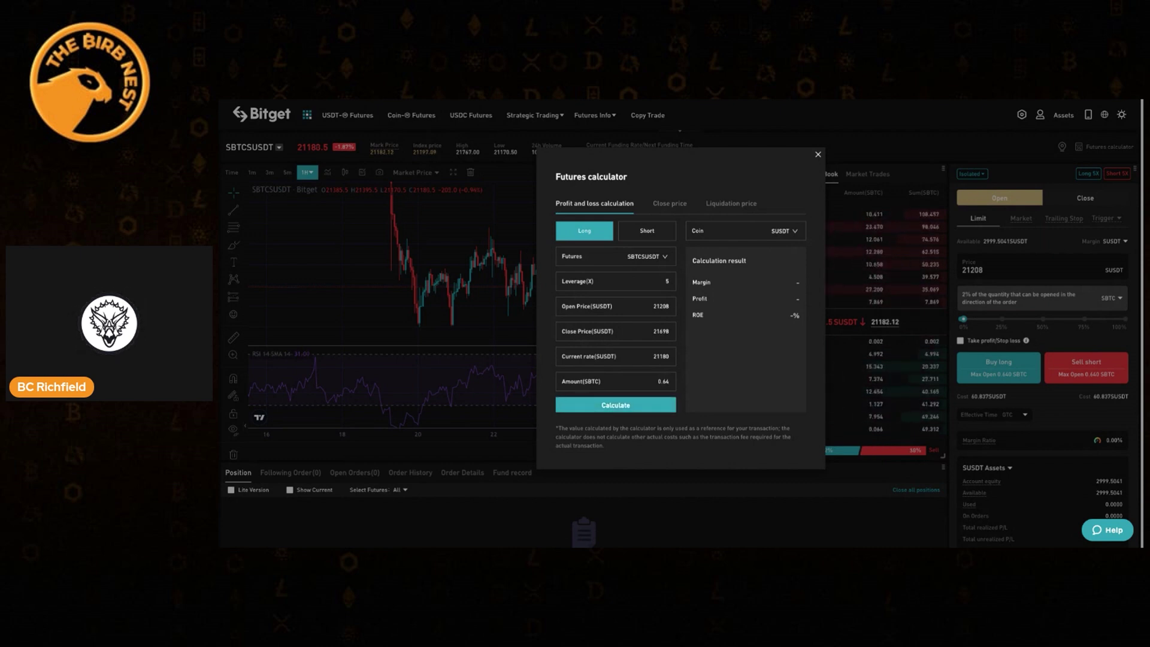
pyautogui.click(617, 409)
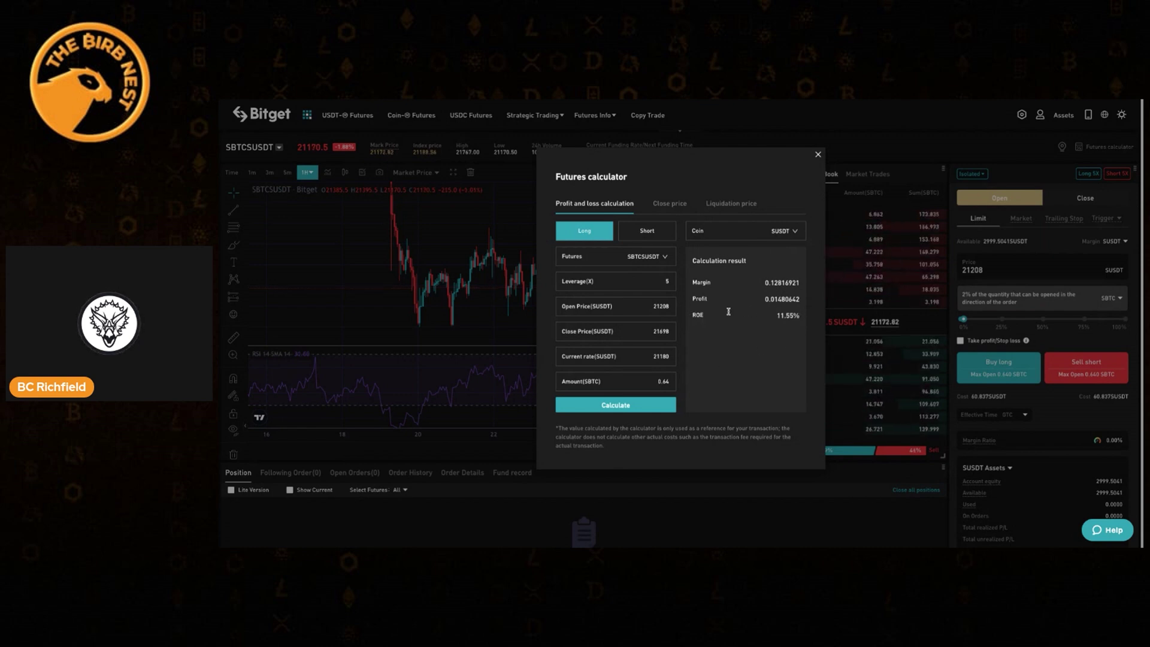
# View the Close price and Liquidation price calculations, return to P&L, and close the calculator.
pyautogui.click(669, 204)
pyautogui.click(729, 205)
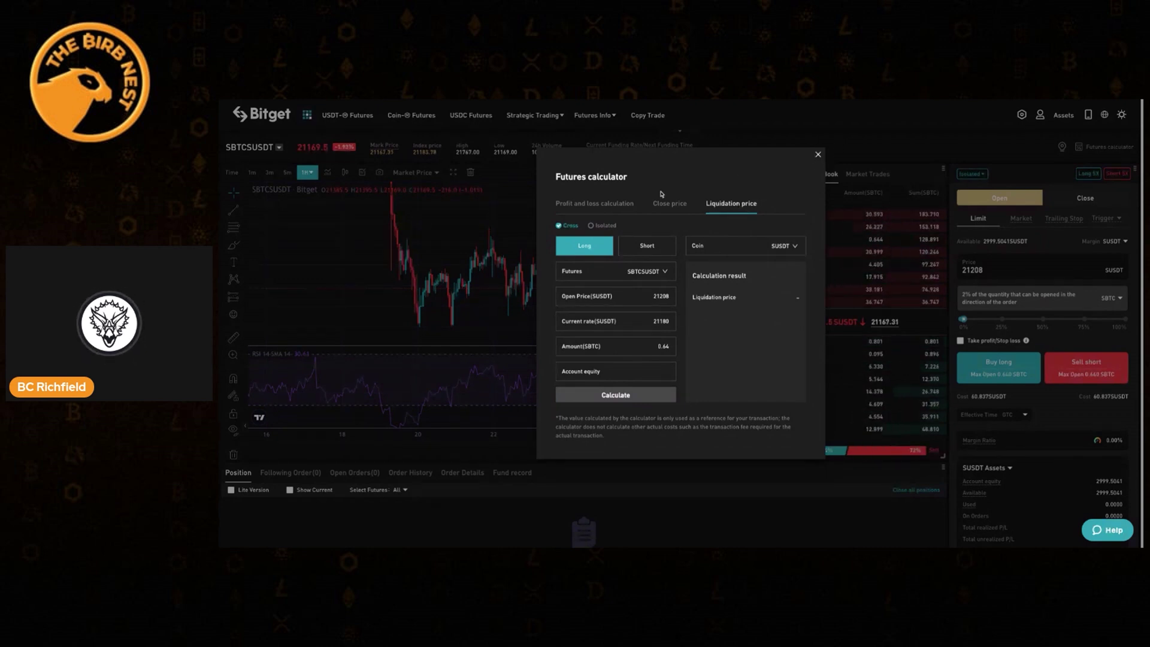
pyautogui.click(671, 207)
pyautogui.click(604, 207)
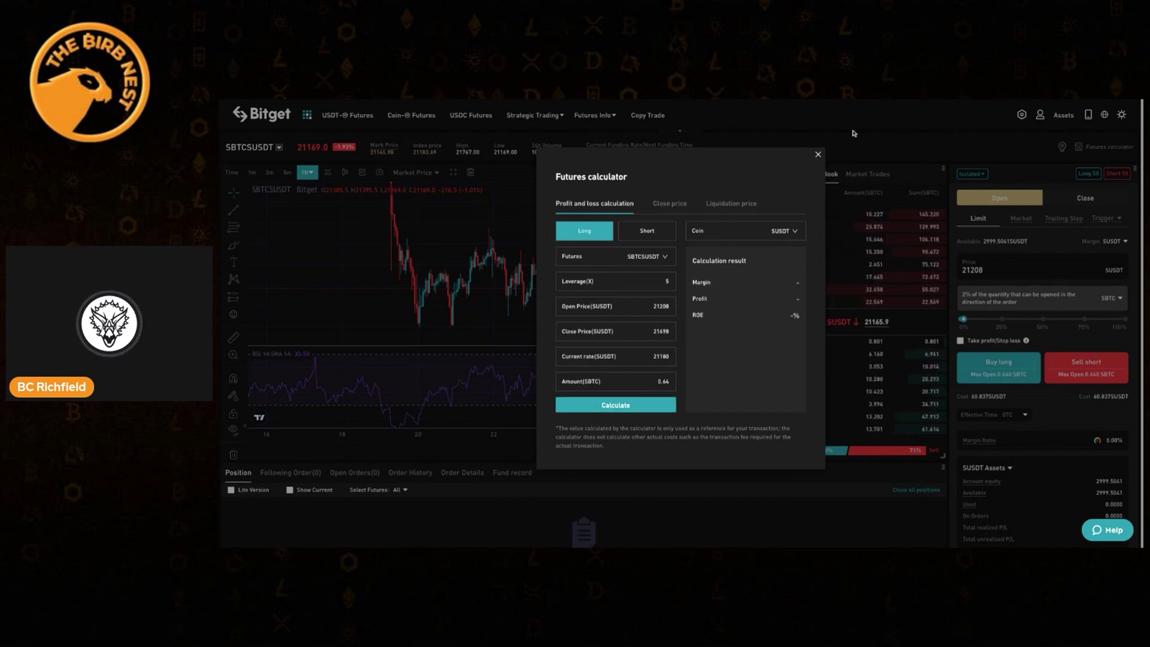
pyautogui.click(818, 155)
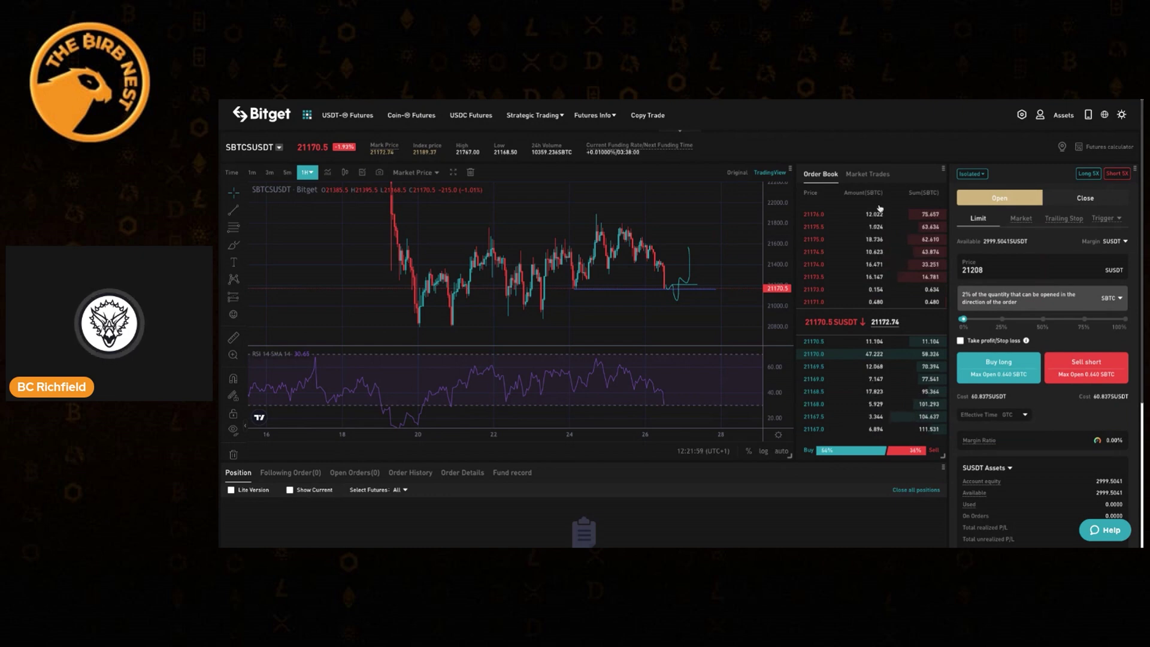
# Enable Take profit/Stop loss with take profit 21698 and stop loss 21054.
pyautogui.scroll(-1, 879, 208)
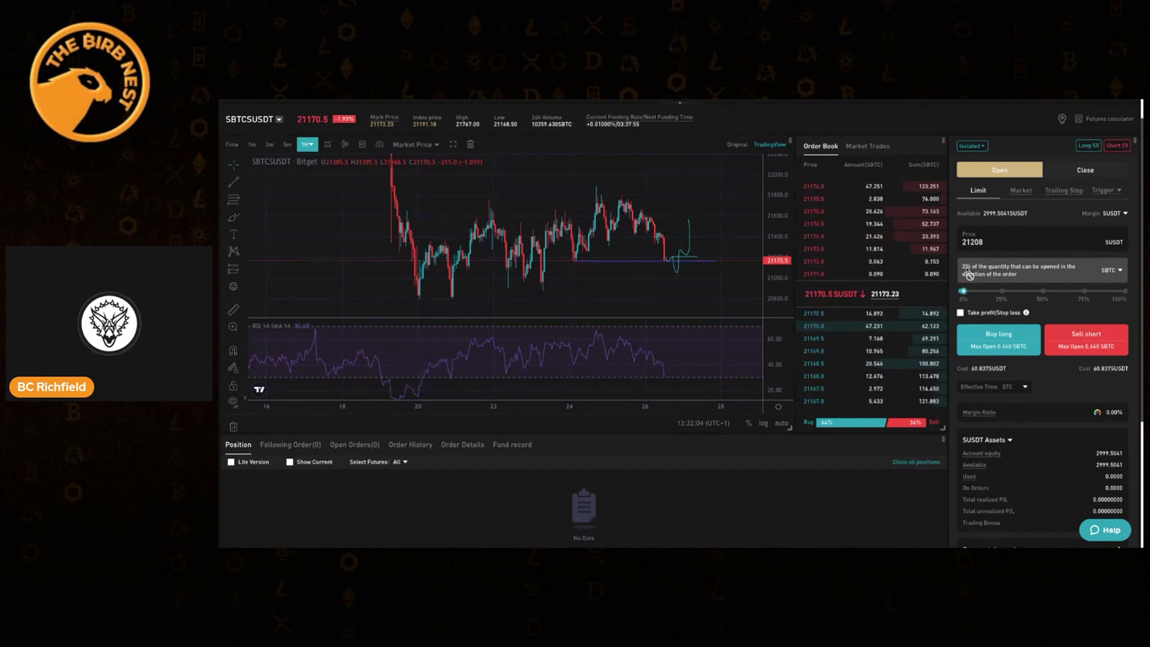
pyautogui.click(960, 312)
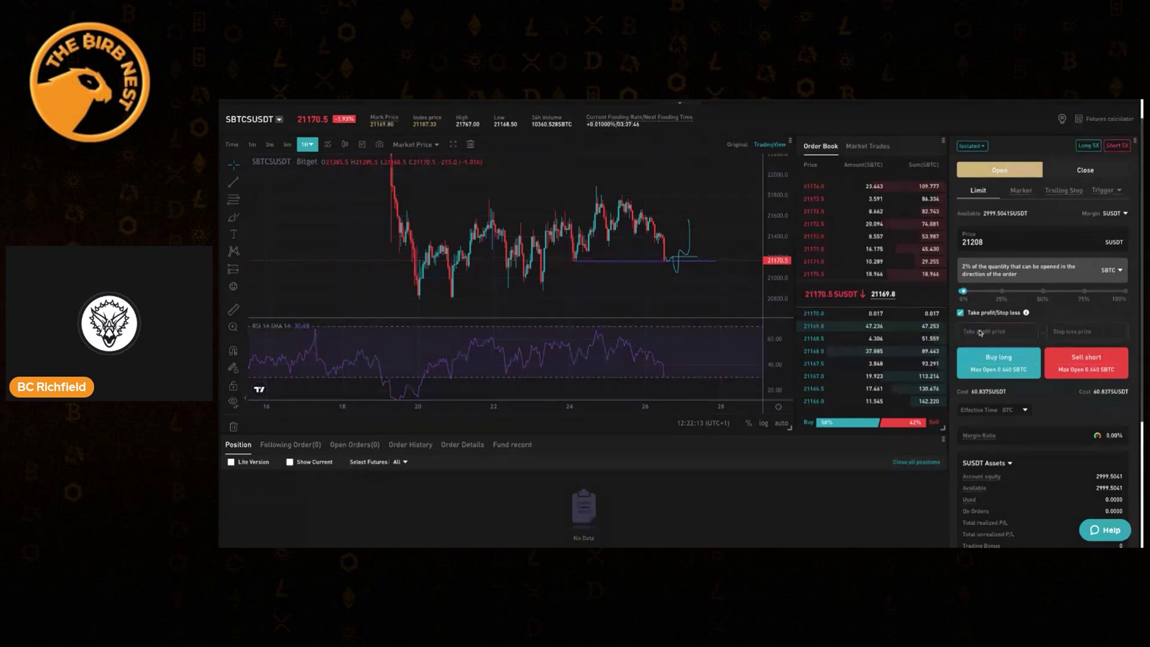
pyautogui.write('21')
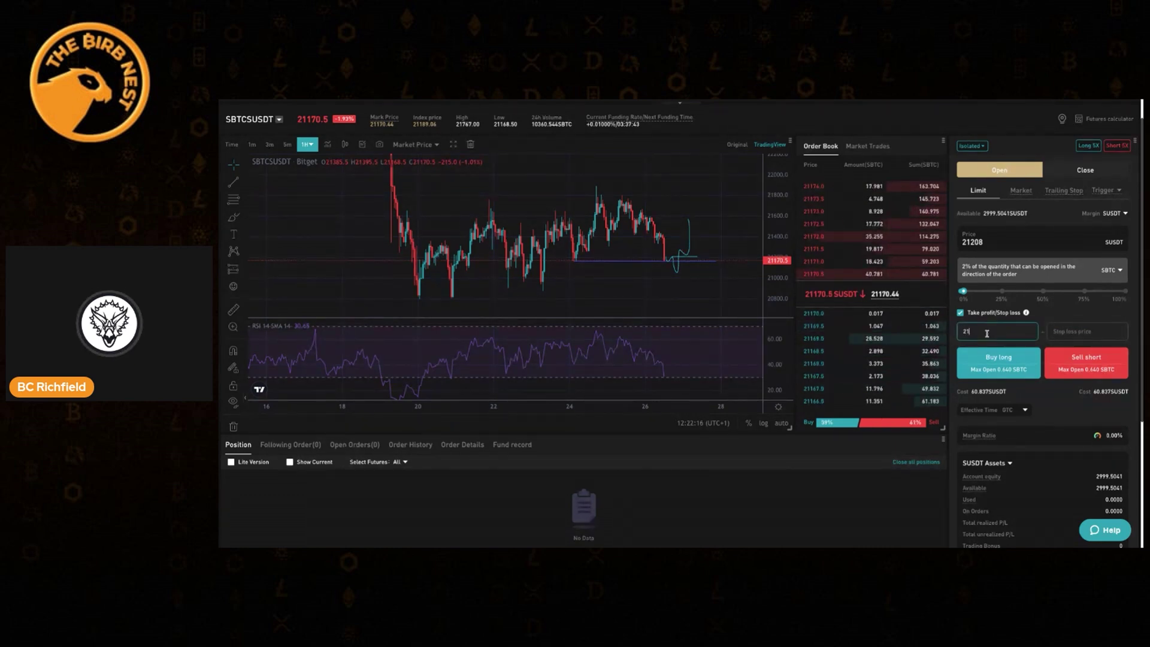
pyautogui.write('498')
pyautogui.click(1091, 331)
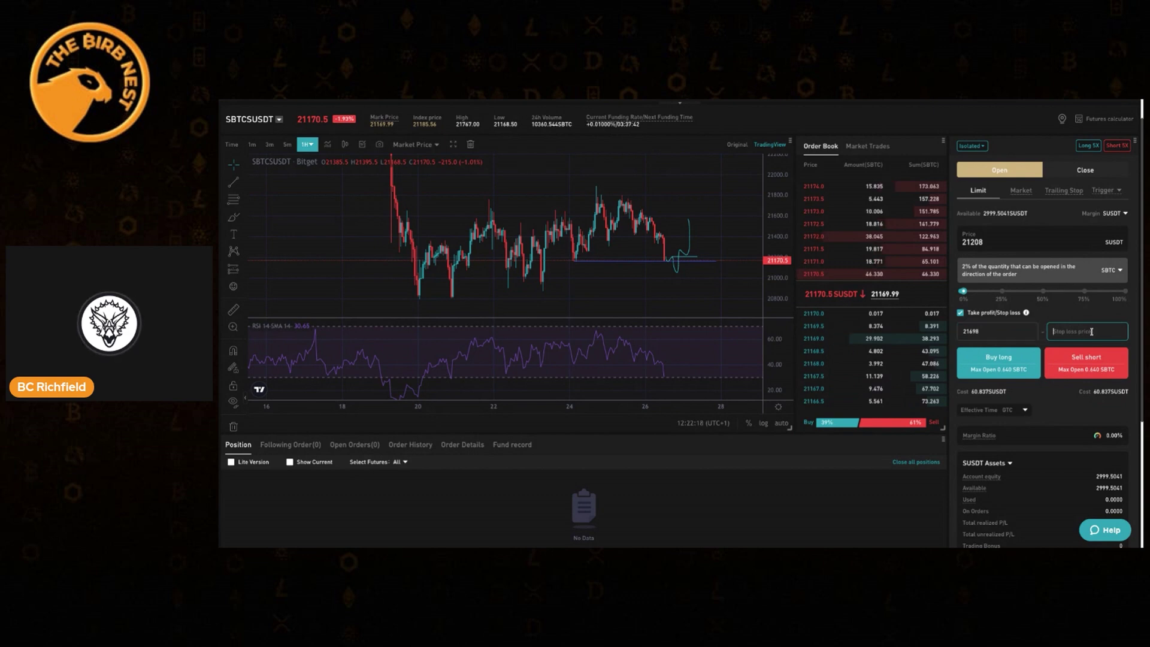
pyautogui.write('21054')
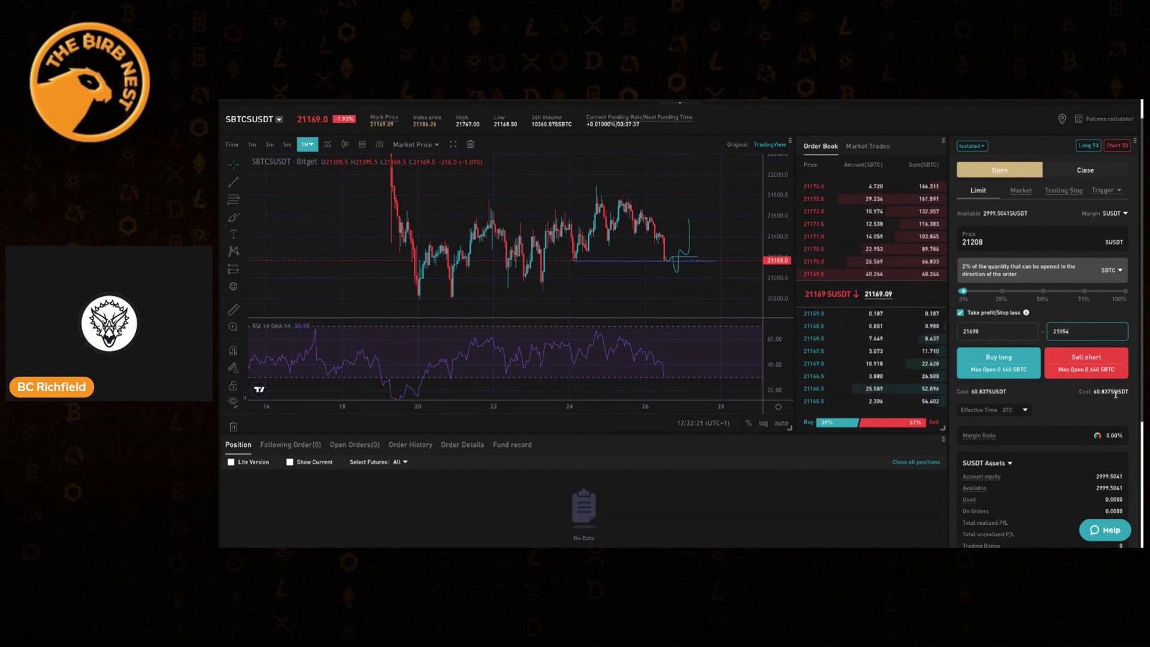
pyautogui.click(1076, 405)
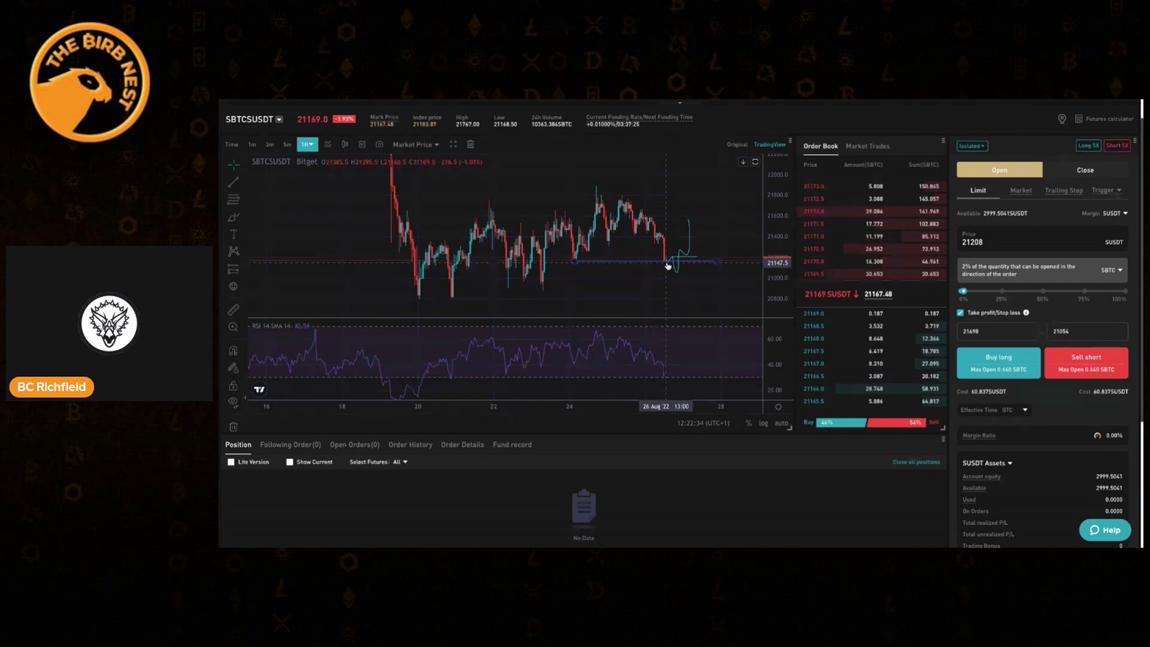
# Place and confirm the 5x Buy long limit order for 0.013 SBTC.
pyautogui.click(1004, 361)
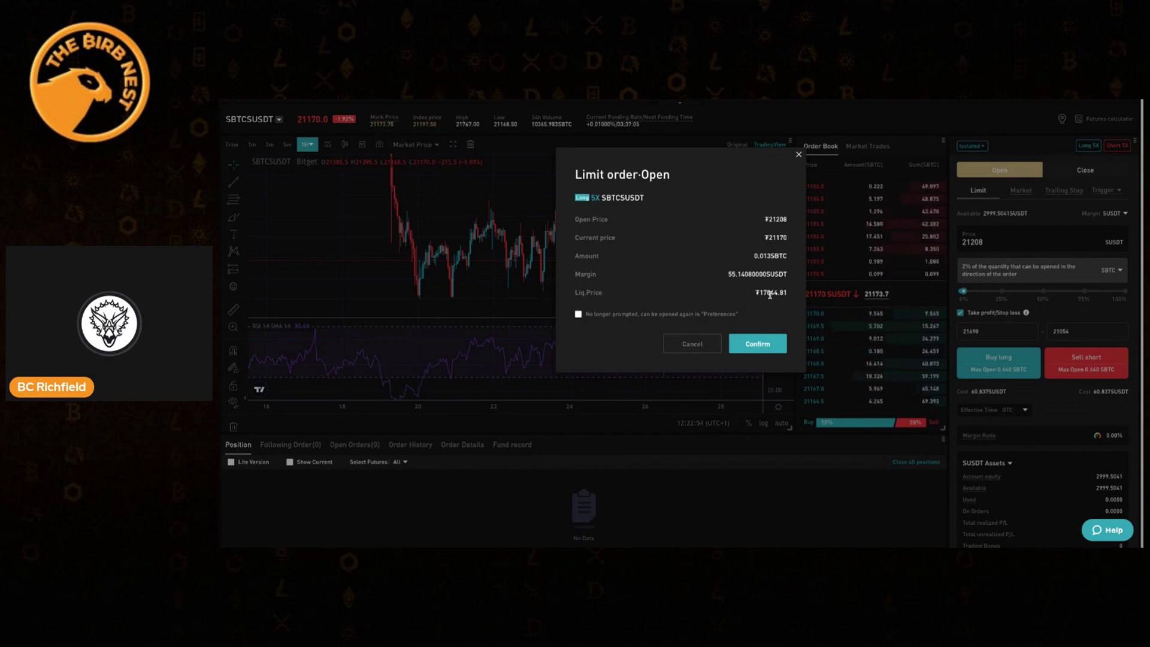
pyautogui.click(758, 346)
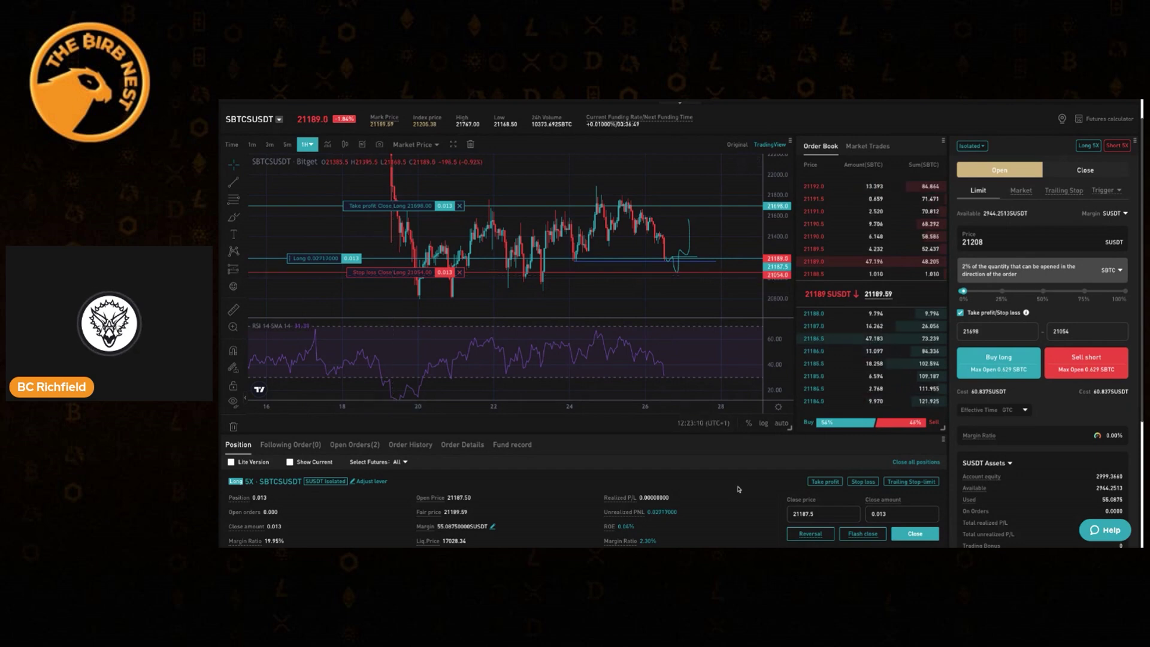
pyautogui.scroll(-3, 739, 490)
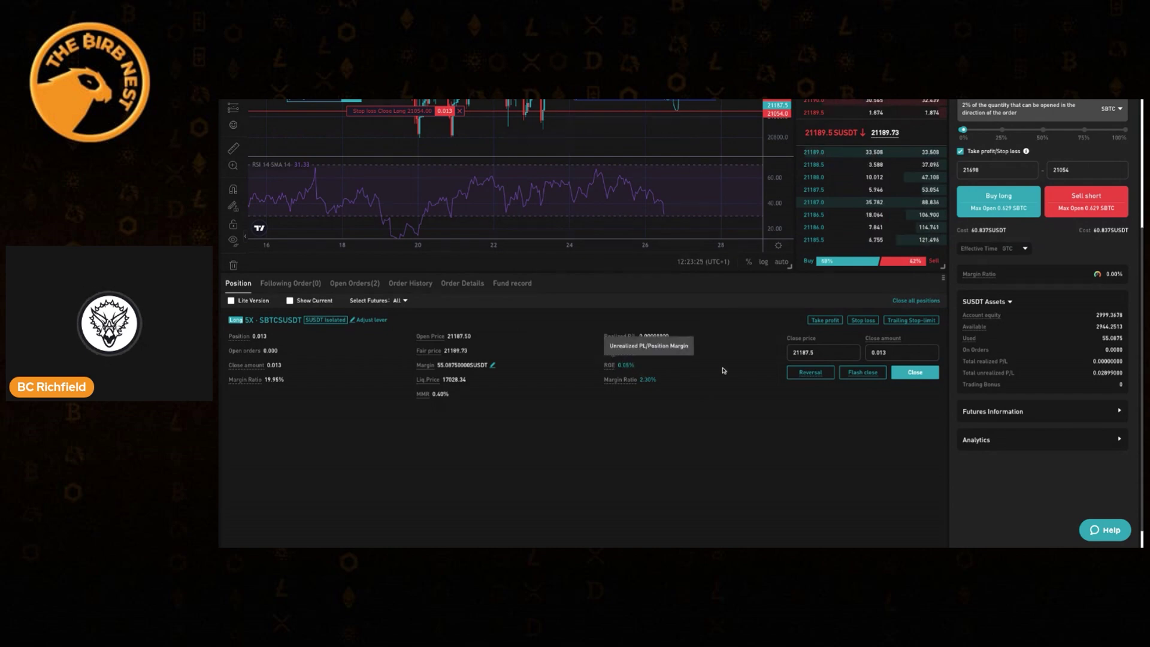
pyautogui.scroll(1, 722, 370)
pyautogui.scroll(2, 722, 370)
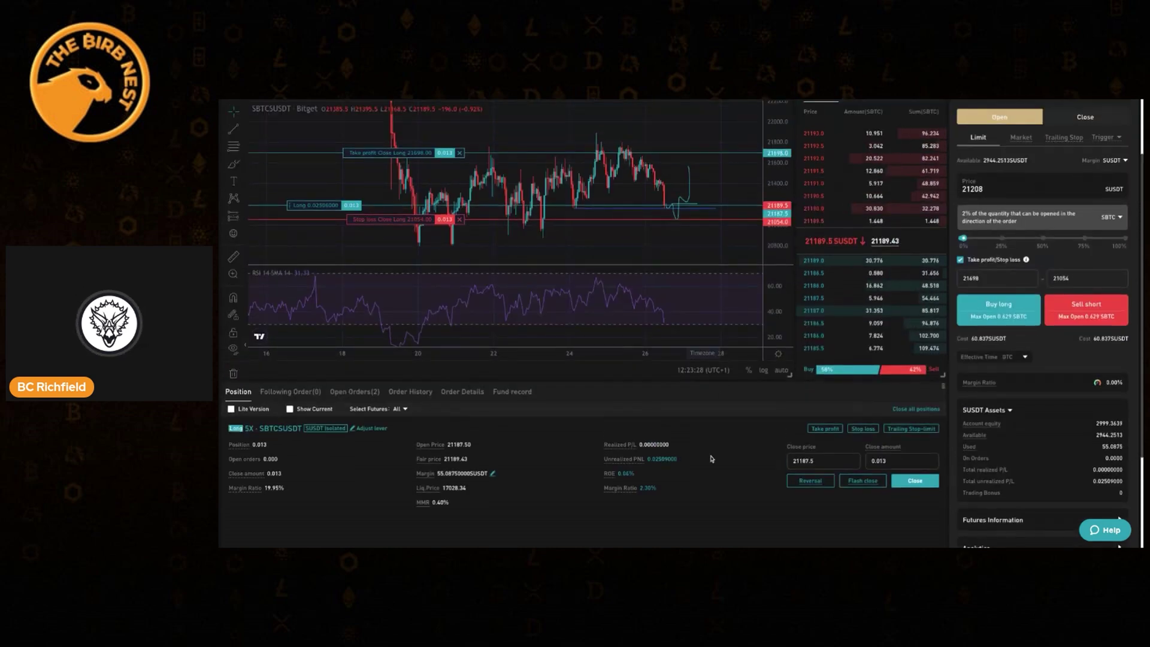
pyautogui.scroll(-1, 711, 458)
pyautogui.scroll(-2, 711, 458)
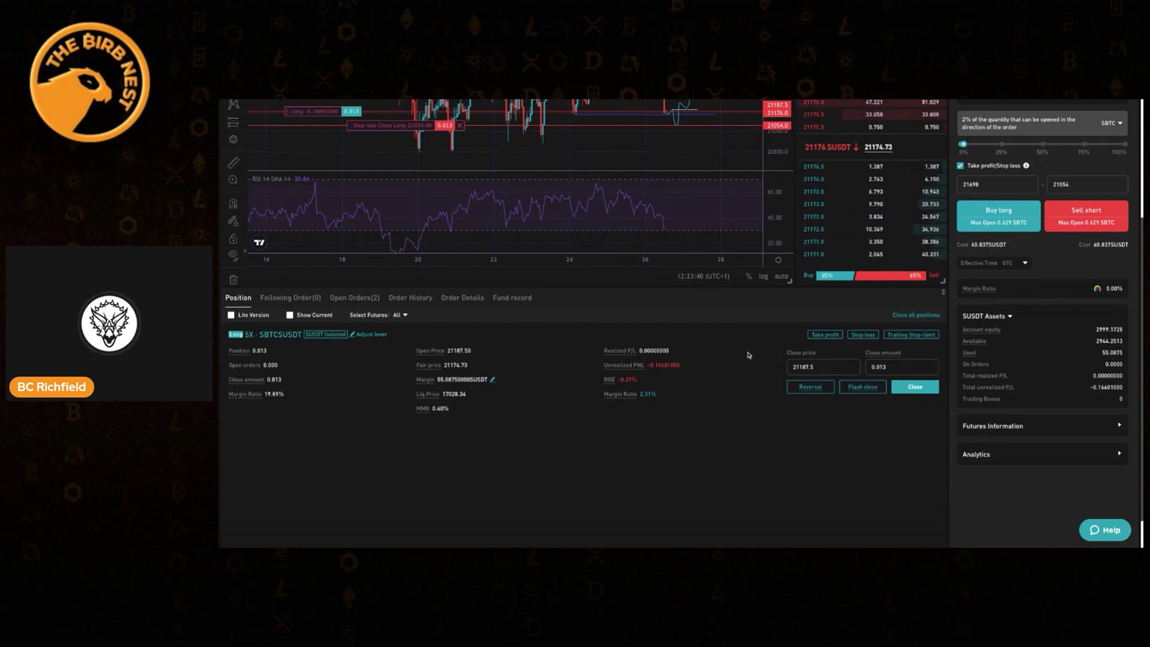
pyautogui.scroll(-1, 748, 355)
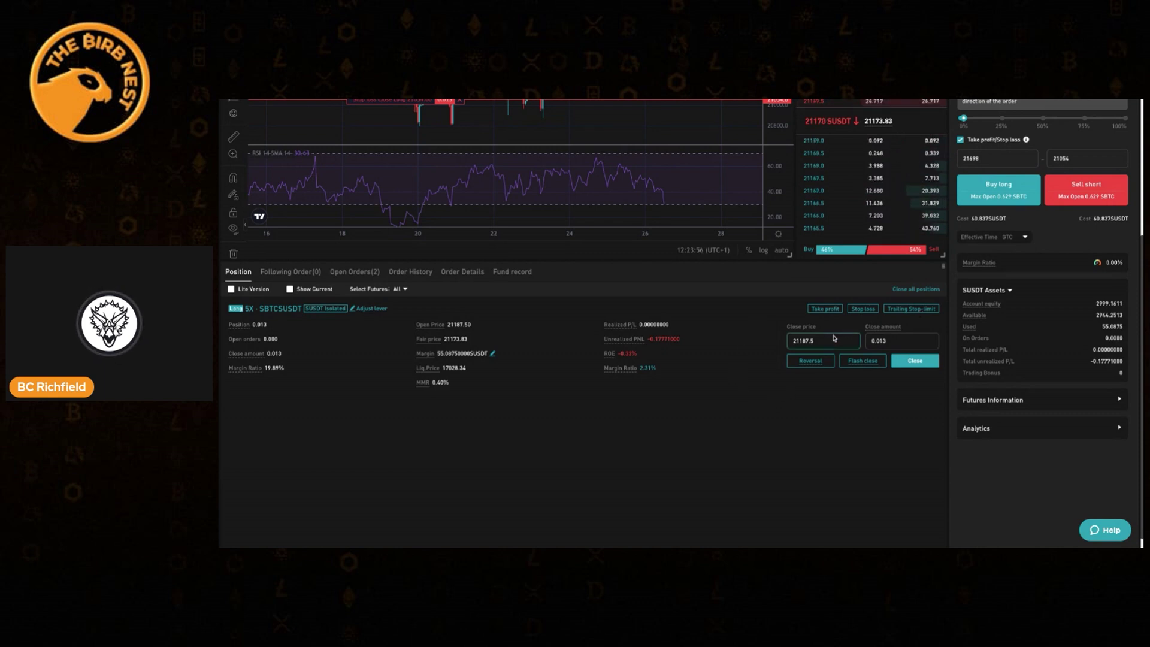
pyautogui.scroll(1, 747, 378)
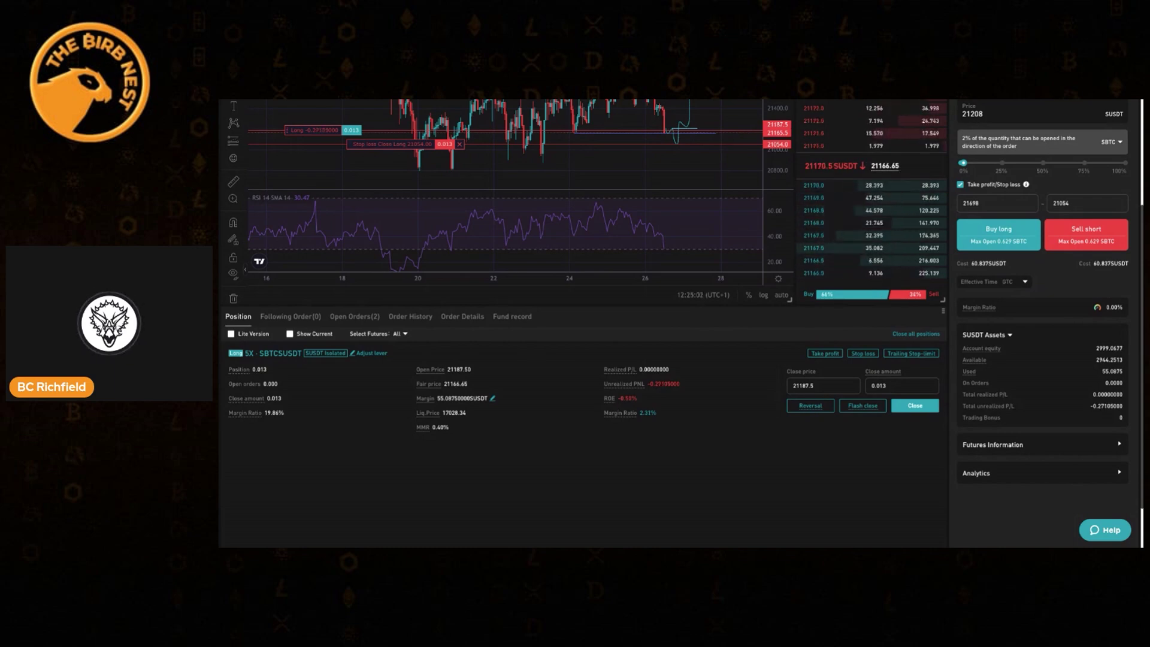
pyautogui.scroll(1, 676, 323)
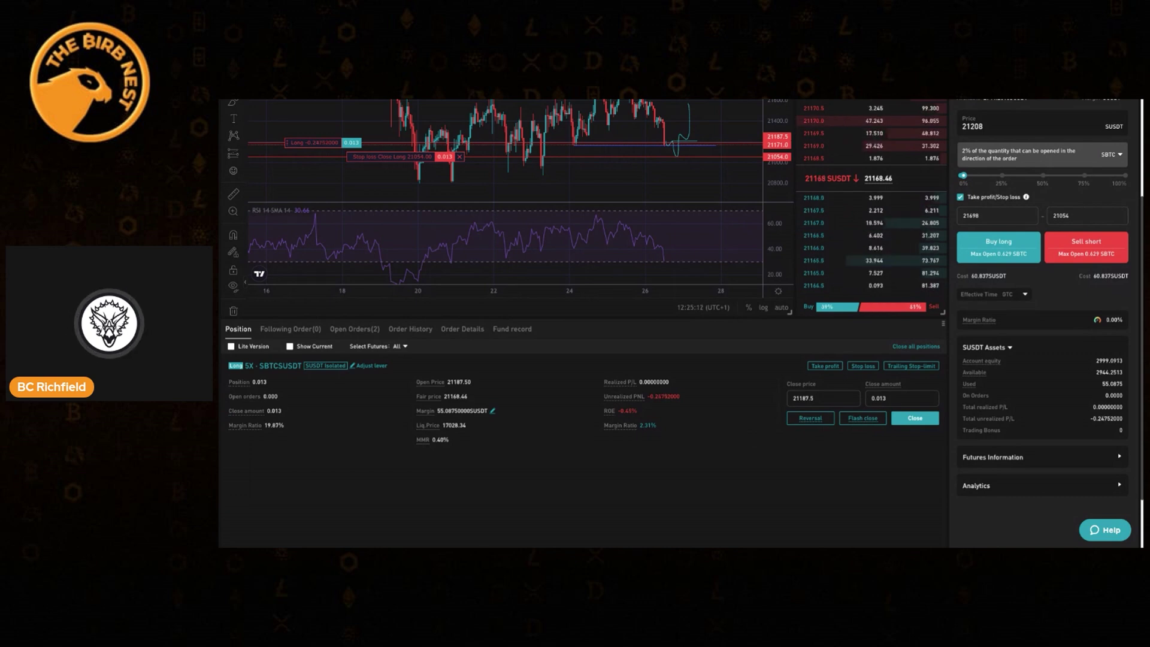
pyautogui.scroll(1, 584, 324)
pyautogui.scroll(-2, 584, 324)
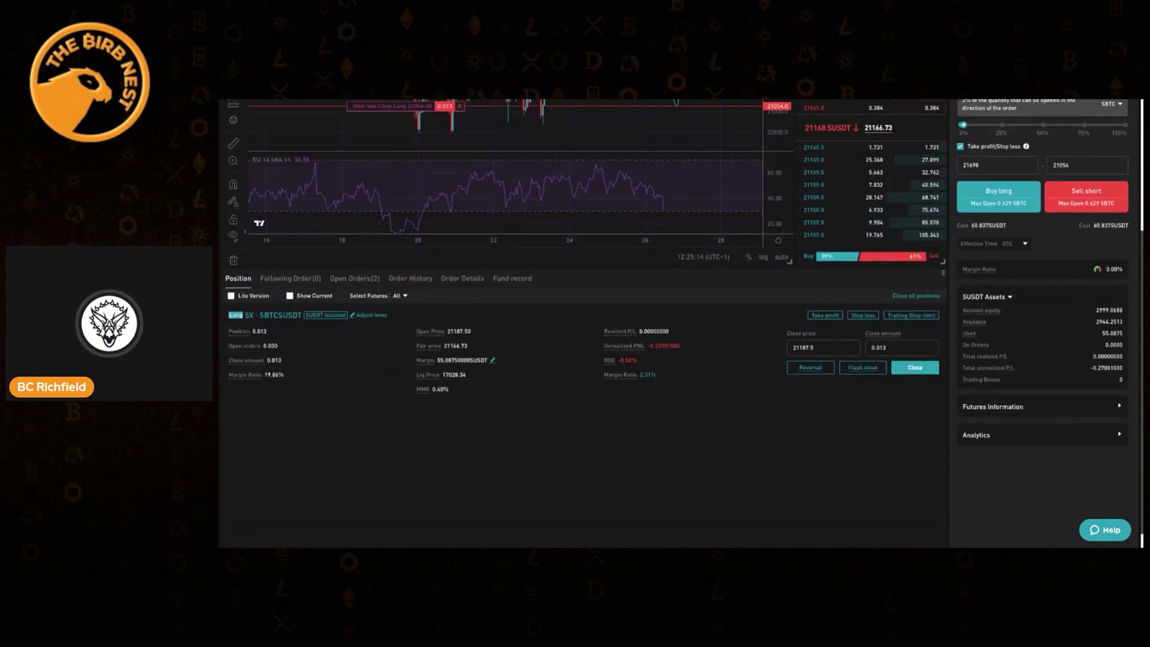
pyautogui.click(816, 347)
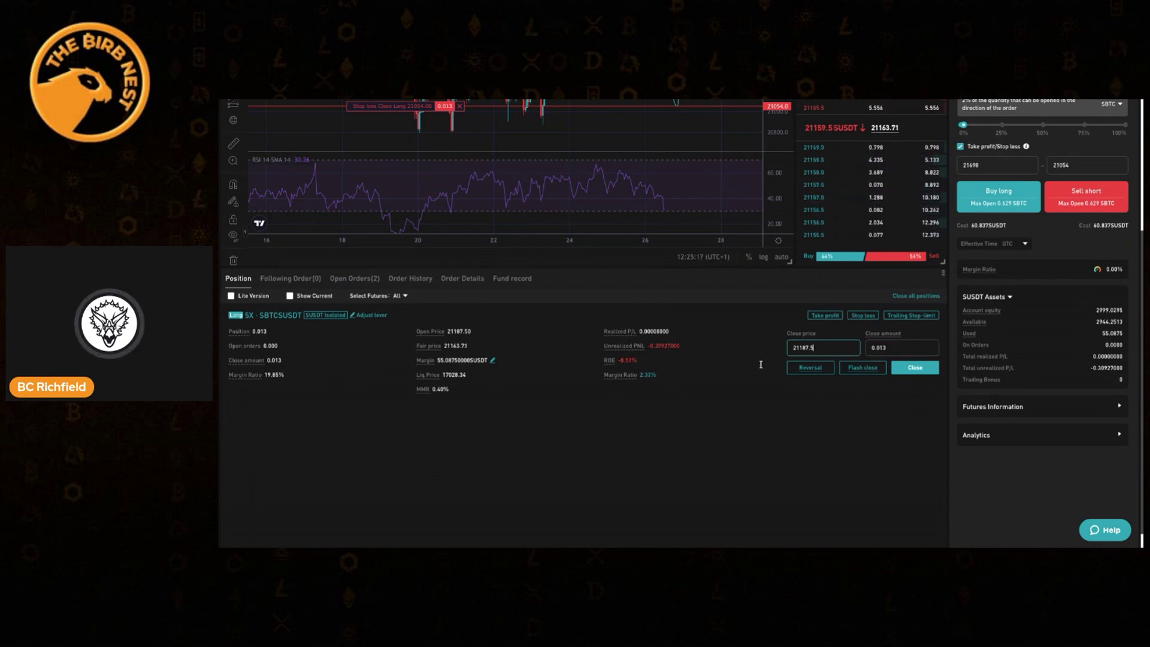
pyautogui.scroll(2, 761, 364)
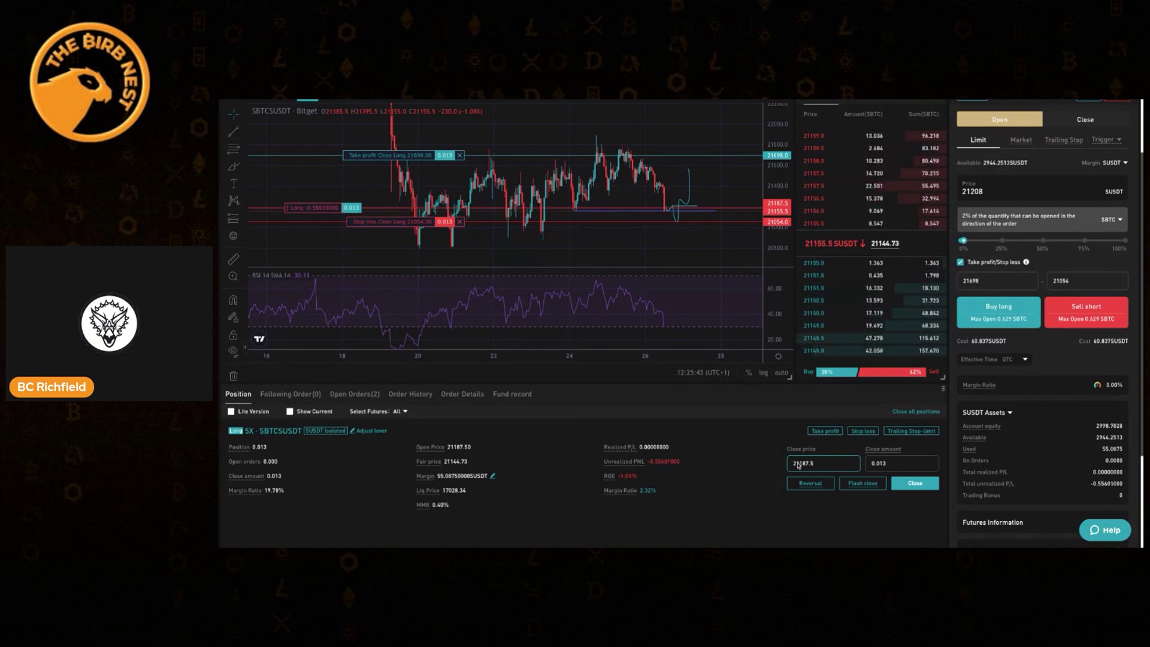
pyautogui.click(885, 460)
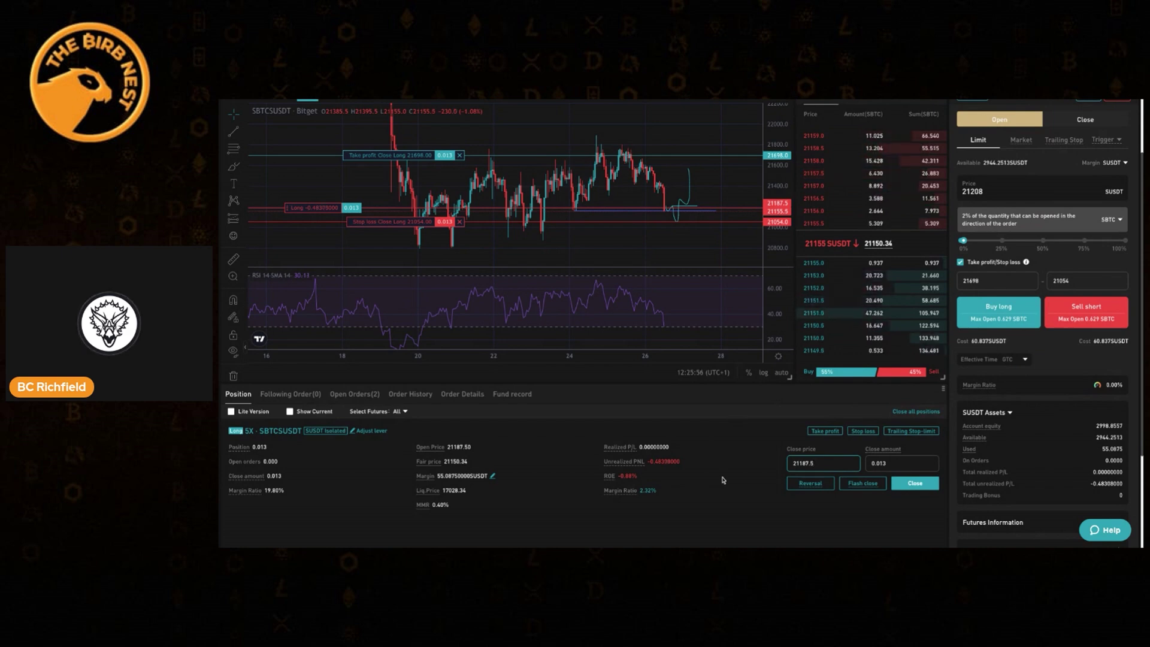
pyautogui.scroll(2, 723, 480)
pyautogui.scroll(2, 723, 479)
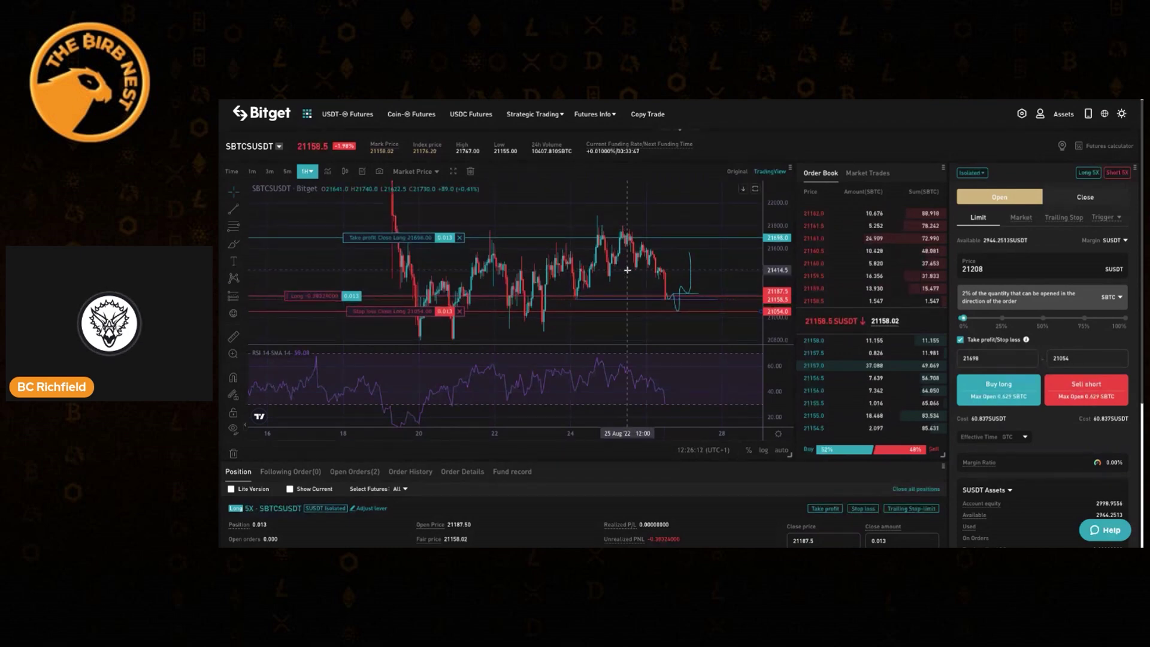
pyautogui.scroll(2, 627, 270)
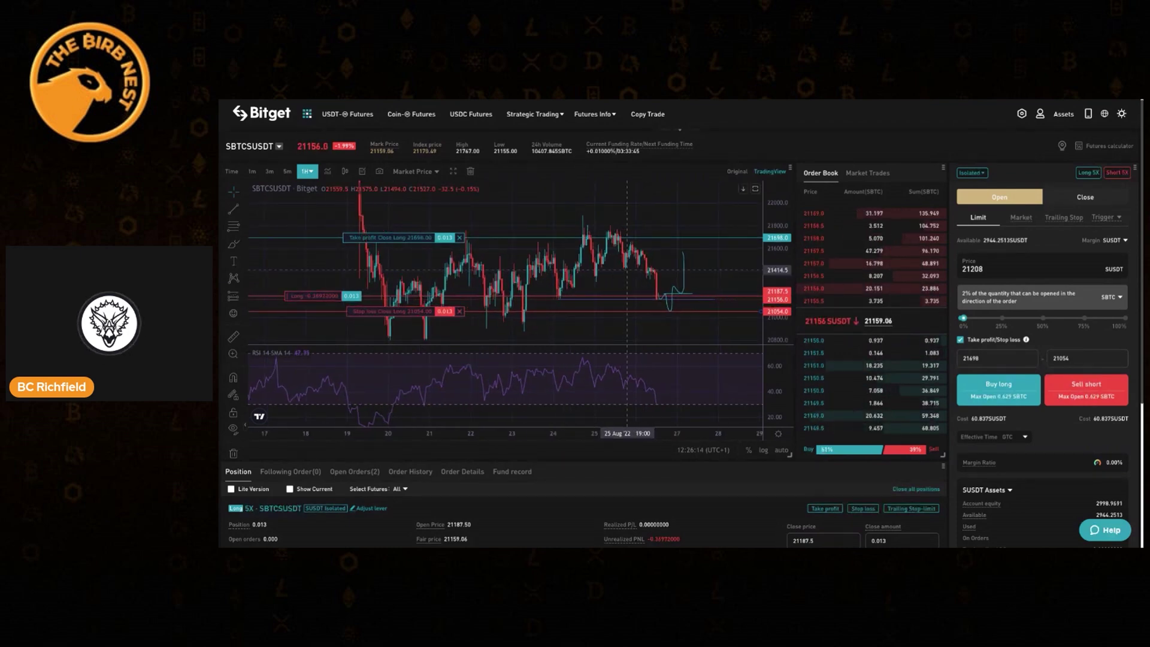
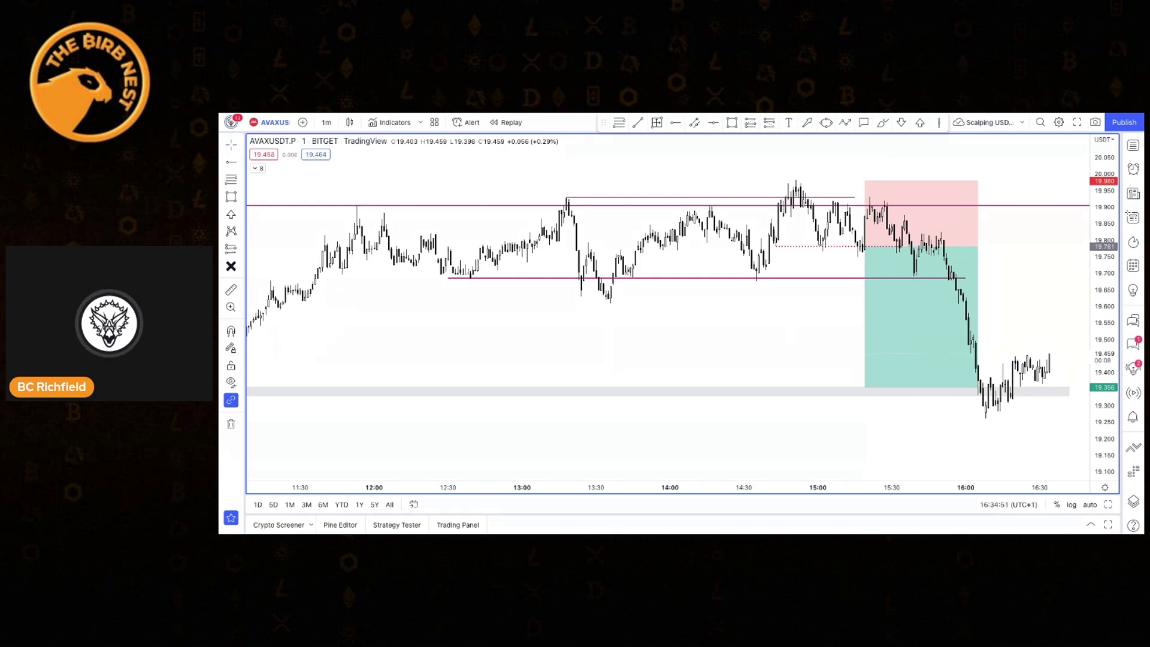
# Review the position's stop and target figures by selecting and deselecting it.
pyautogui.scroll(-5, 667, 309)
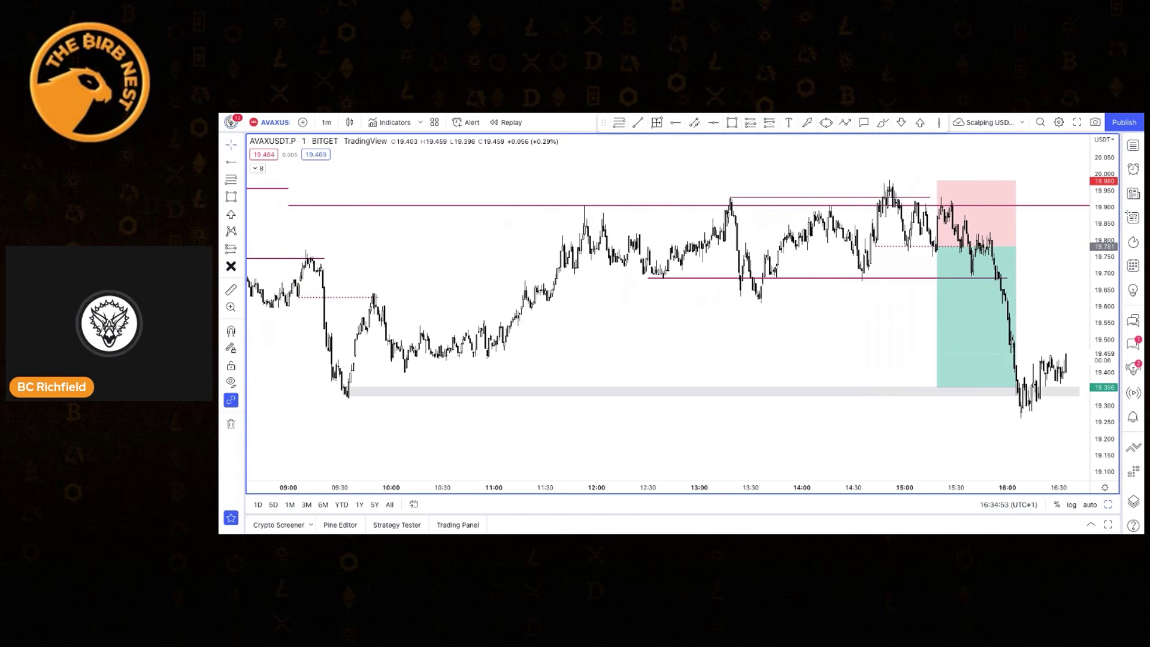
pyautogui.scroll(-3, 277, 266)
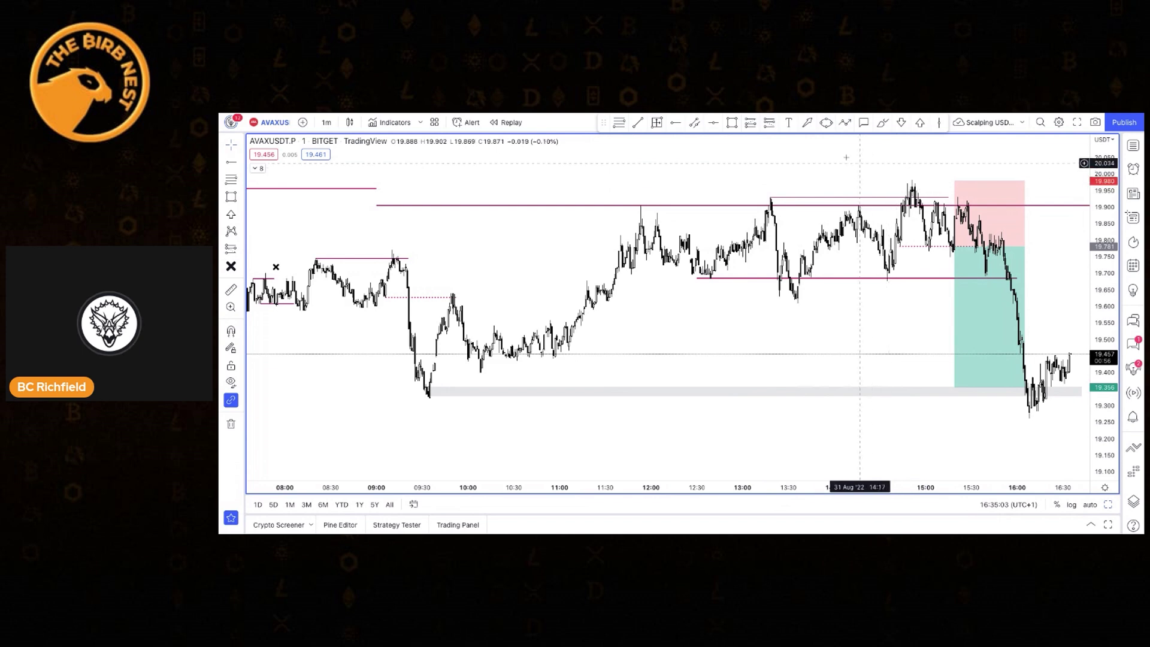
pyautogui.scroll(5, 846, 158)
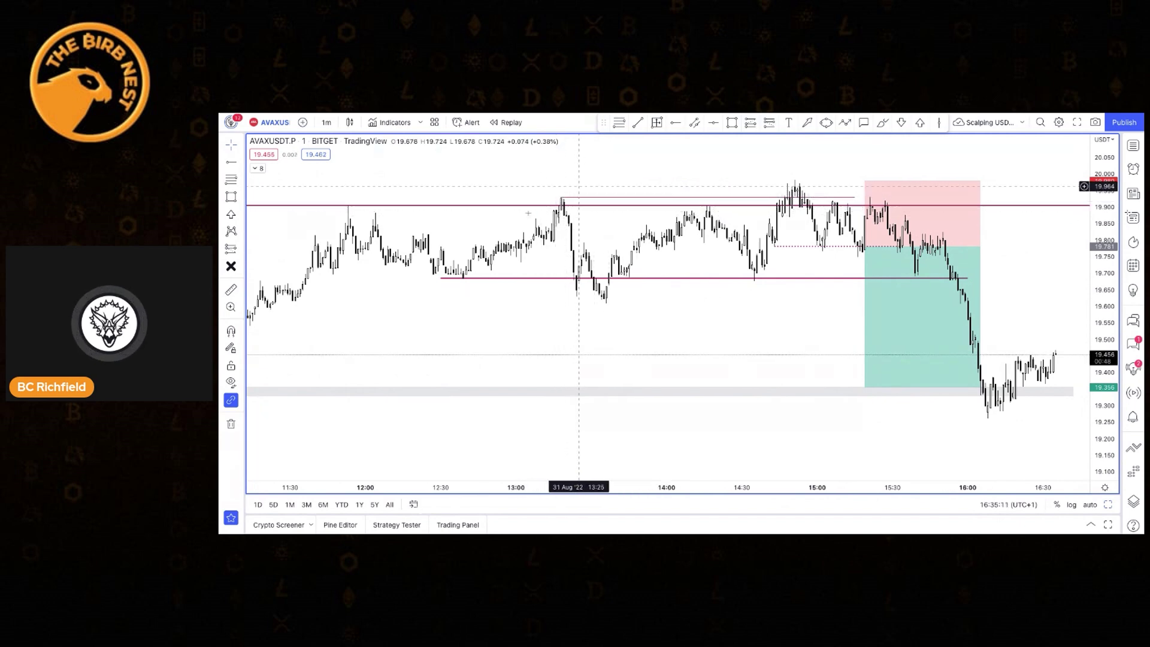
pyautogui.scroll(-2, 582, 202)
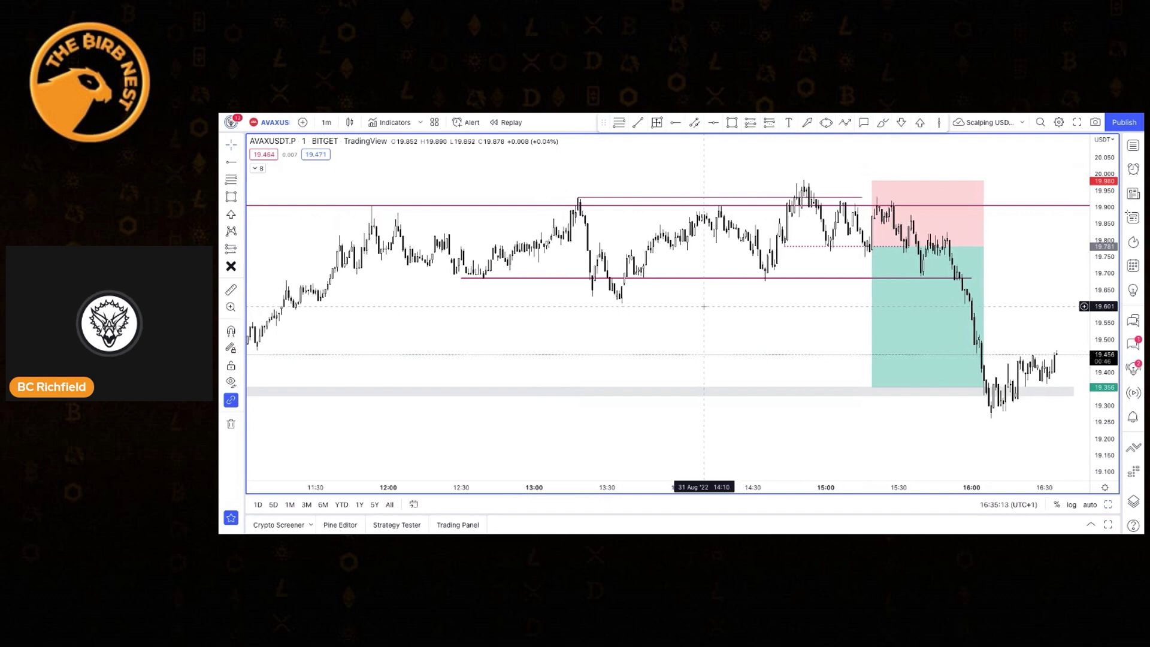
pyautogui.scroll(2, 582, 202)
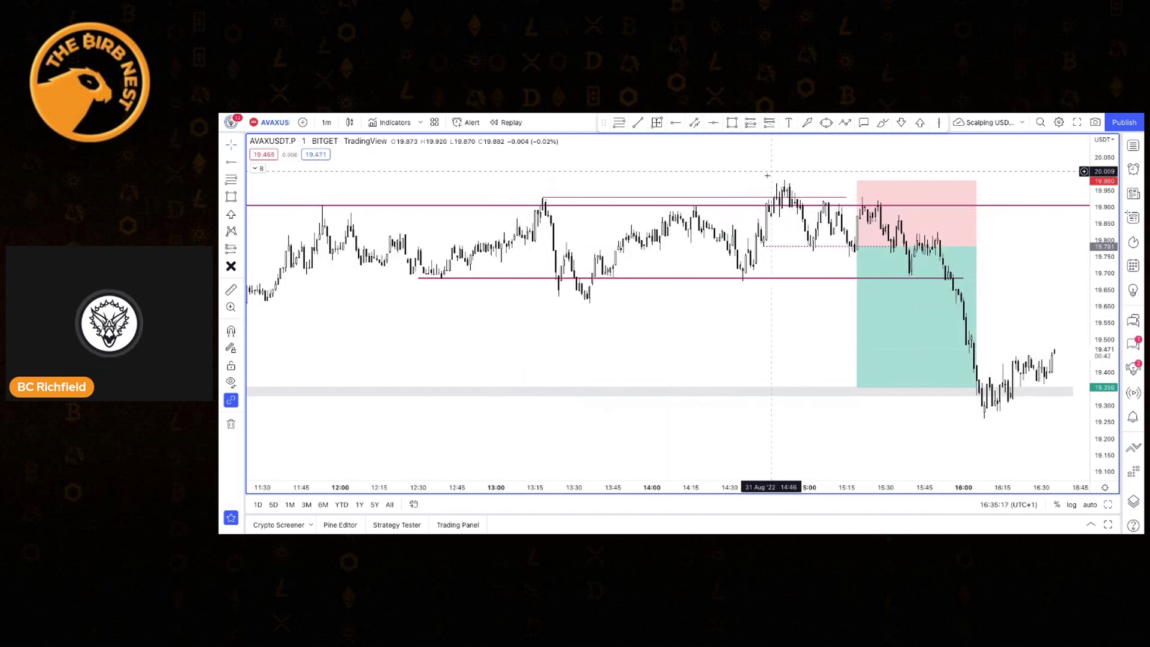
pyautogui.scroll(1, 767, 175)
pyautogui.scroll(4, 767, 175)
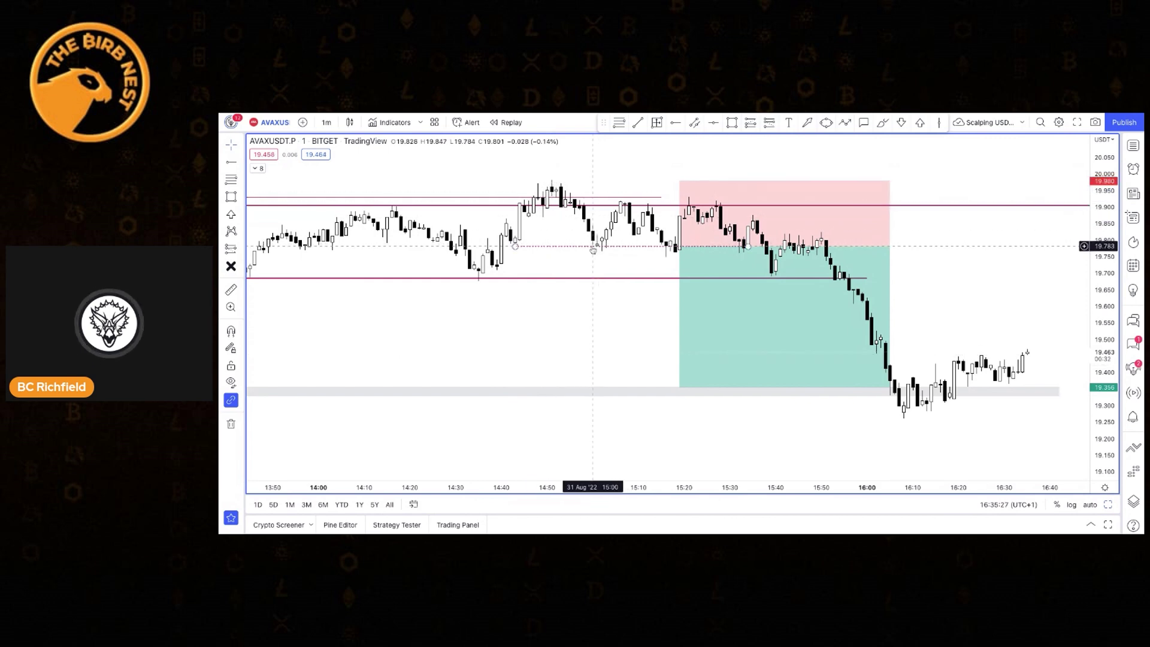
pyautogui.click(679, 251)
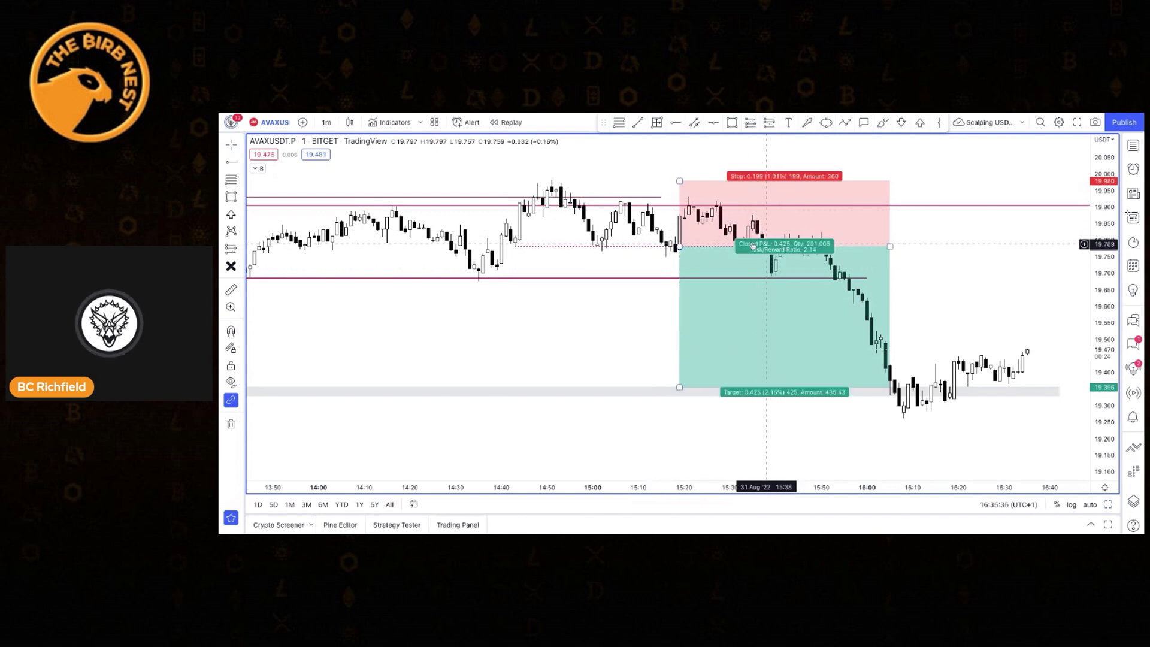
pyautogui.click(949, 246)
pyautogui.click(778, 245)
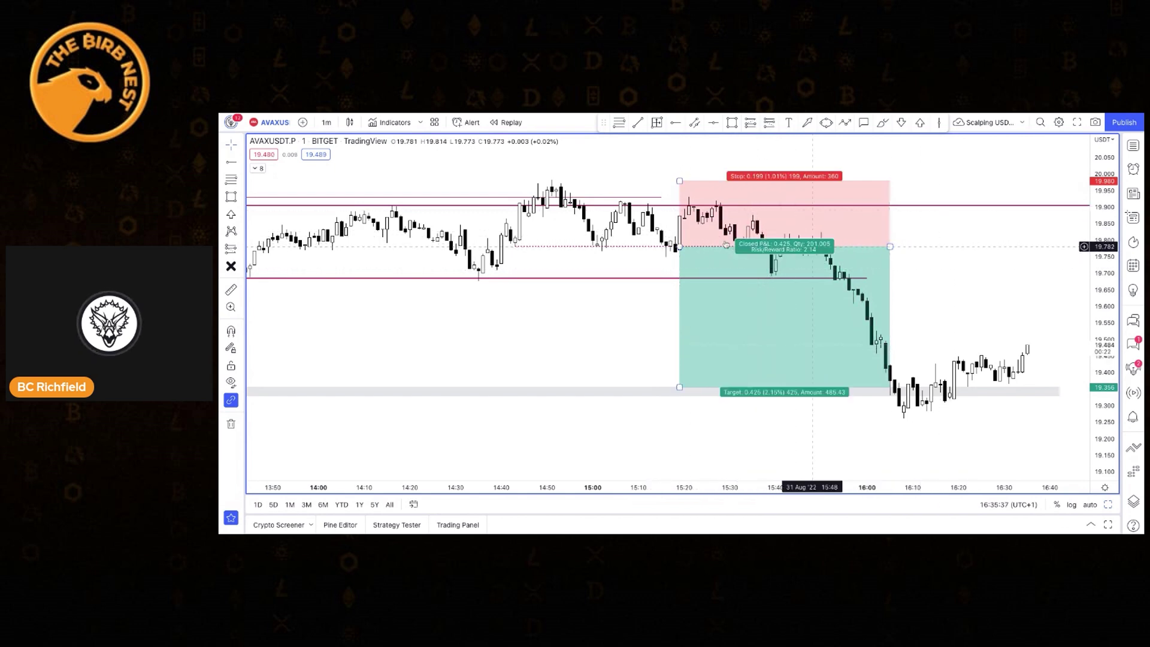
pyautogui.click(958, 258)
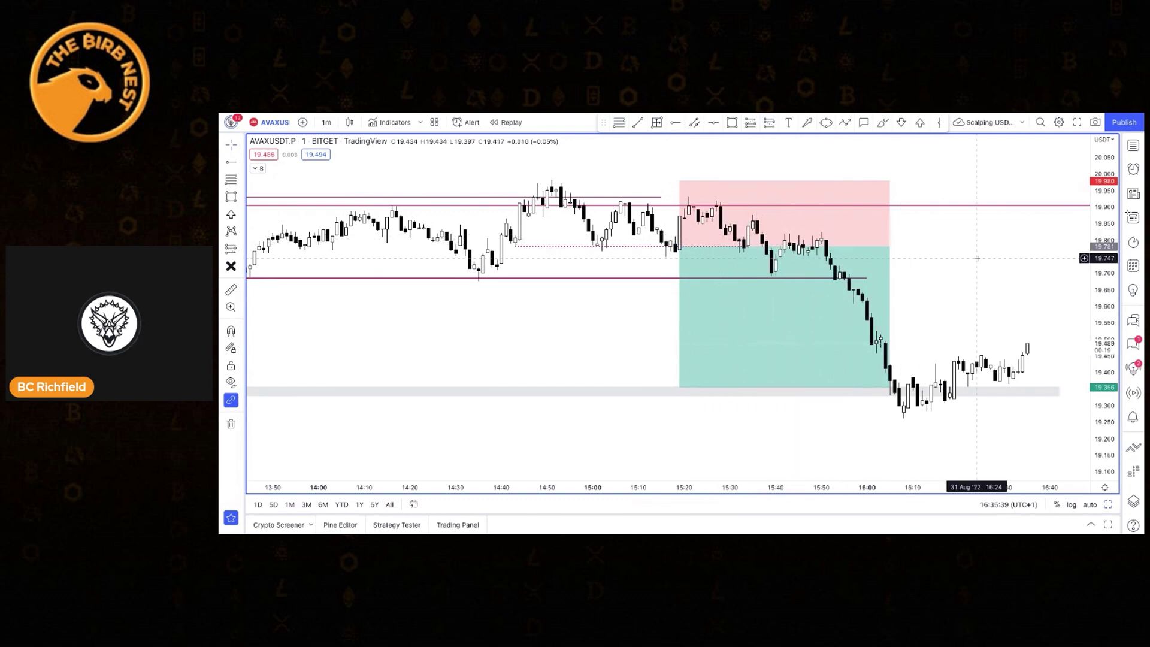
# Show the position's stop, target and P&L labels.
pyautogui.scroll(-5, 970, 258)
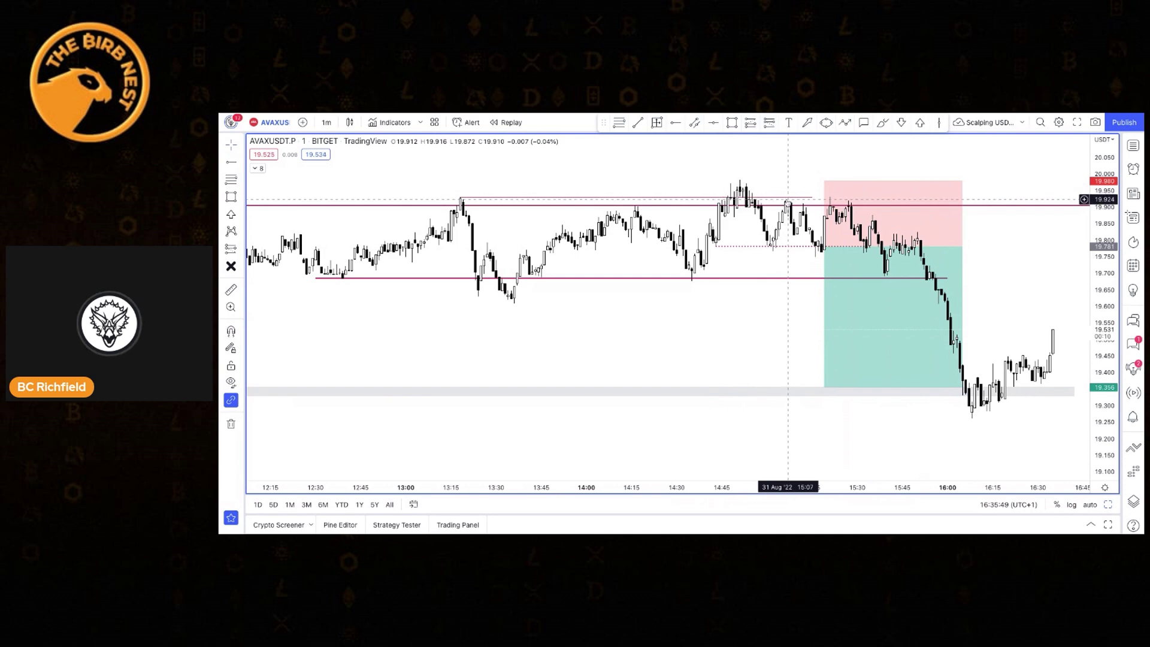
pyautogui.moveTo(830, 204)
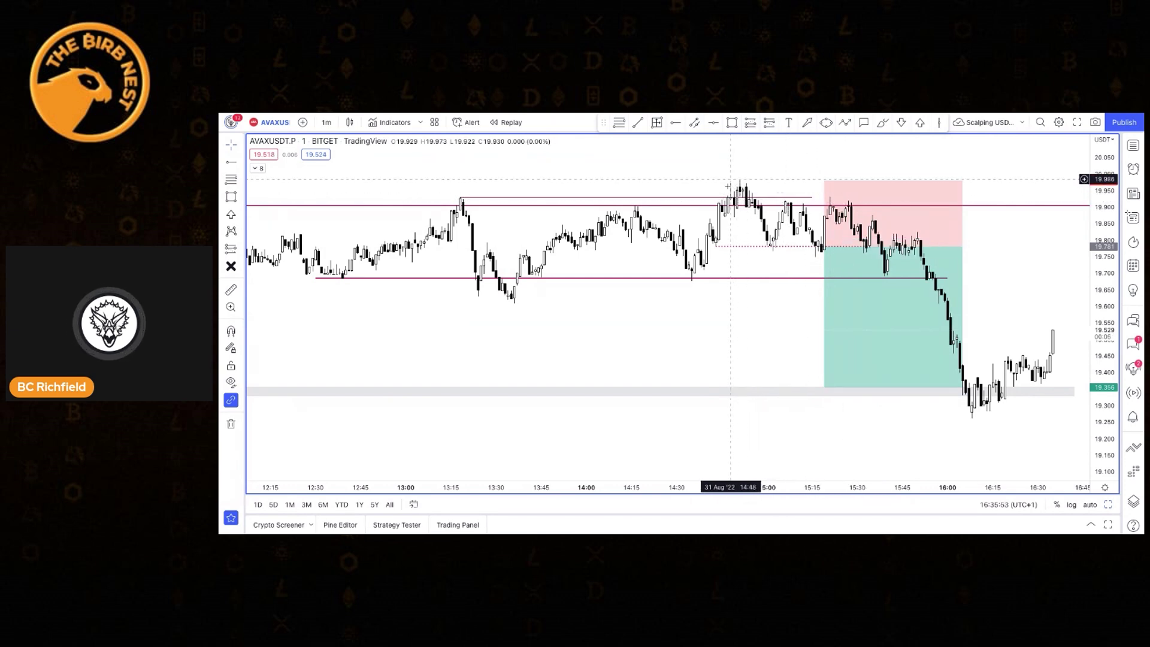
pyautogui.scroll(-1, 743, 183)
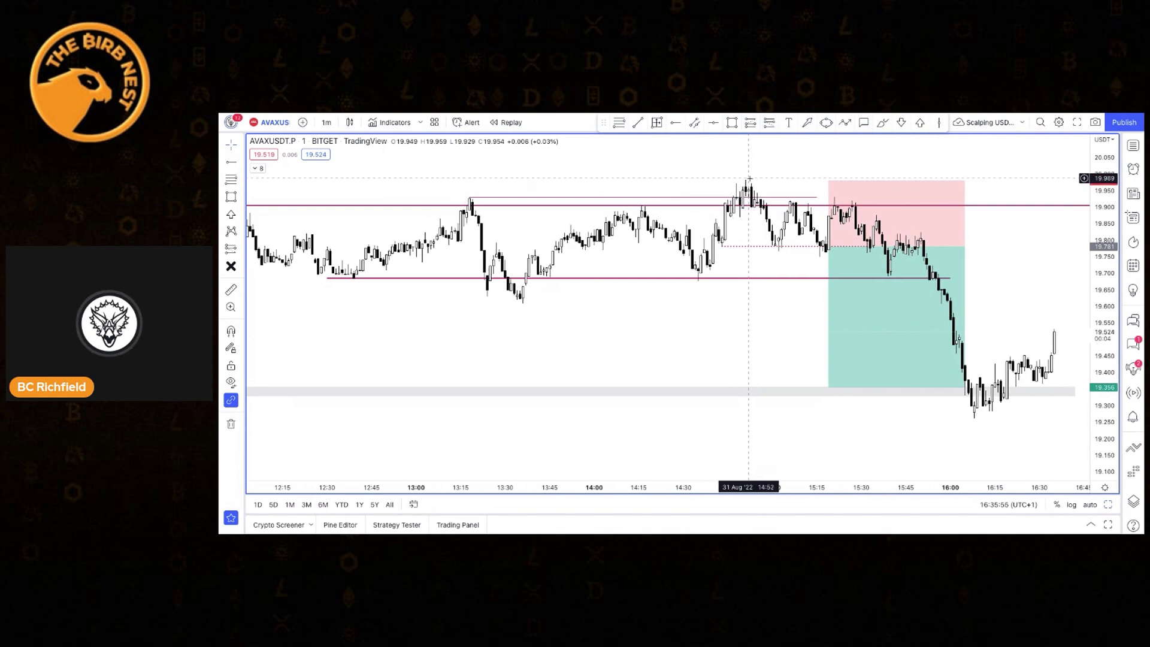
pyautogui.scroll(-2, 749, 178)
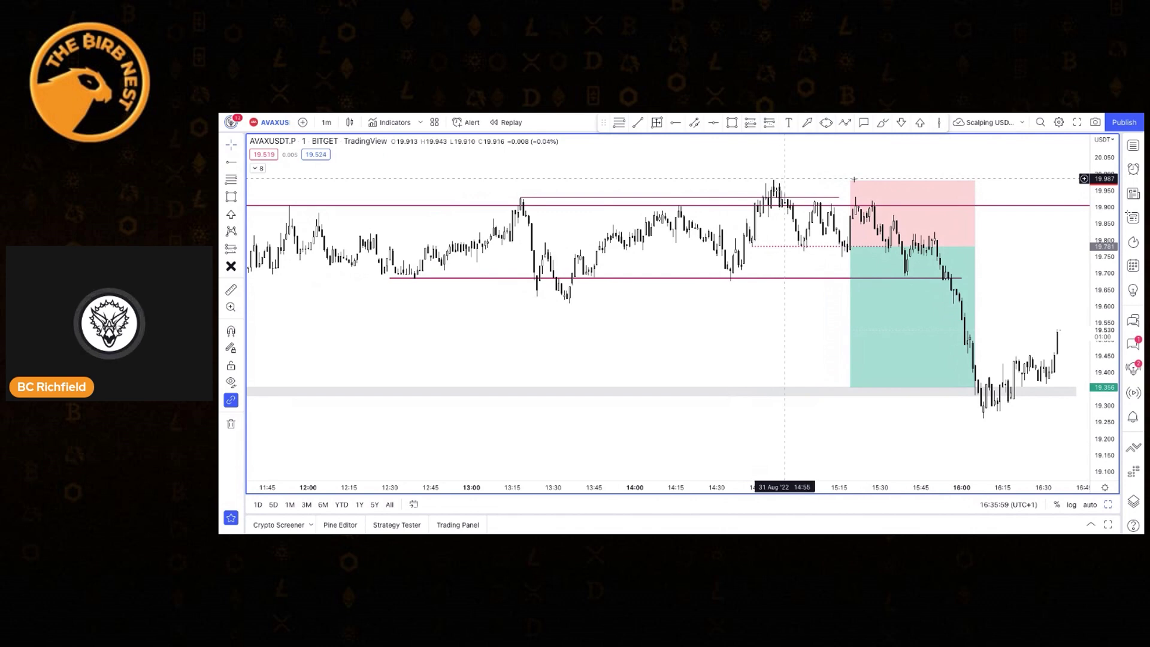
pyautogui.click(850, 184)
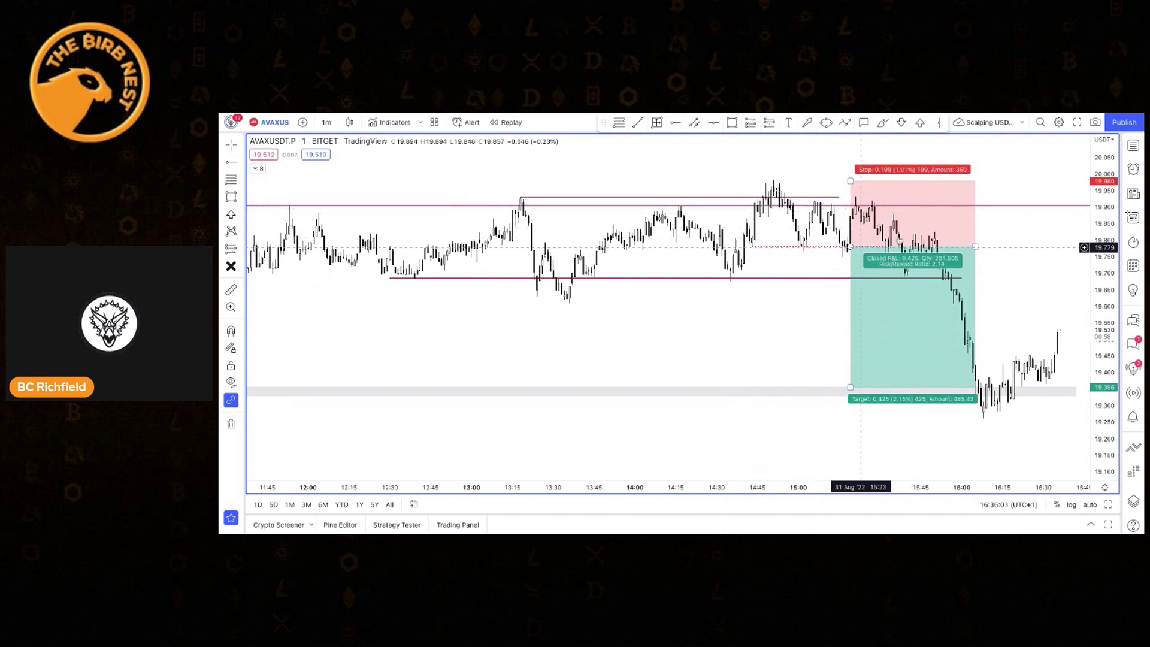
# Inspect the grey support zone by selecting and deselecting it.
pyautogui.scroll(-2, 744, 380)
pyautogui.hscroll(-5, 745, 379)
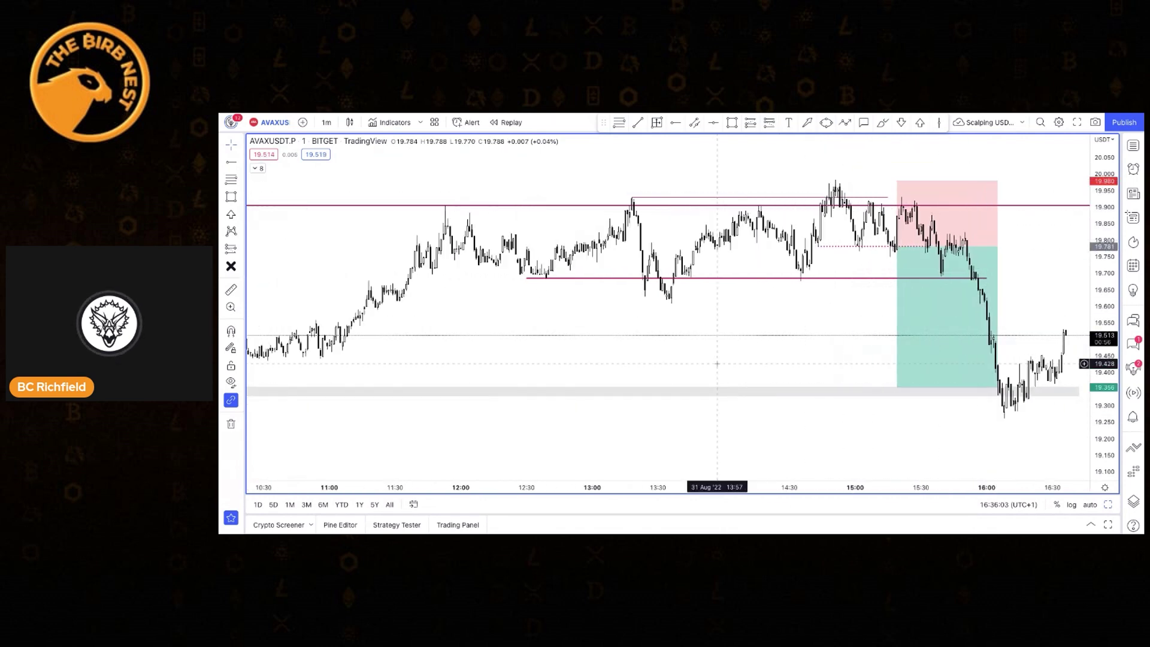
pyautogui.hscroll(-5, 716, 364)
pyautogui.scroll(1, 717, 363)
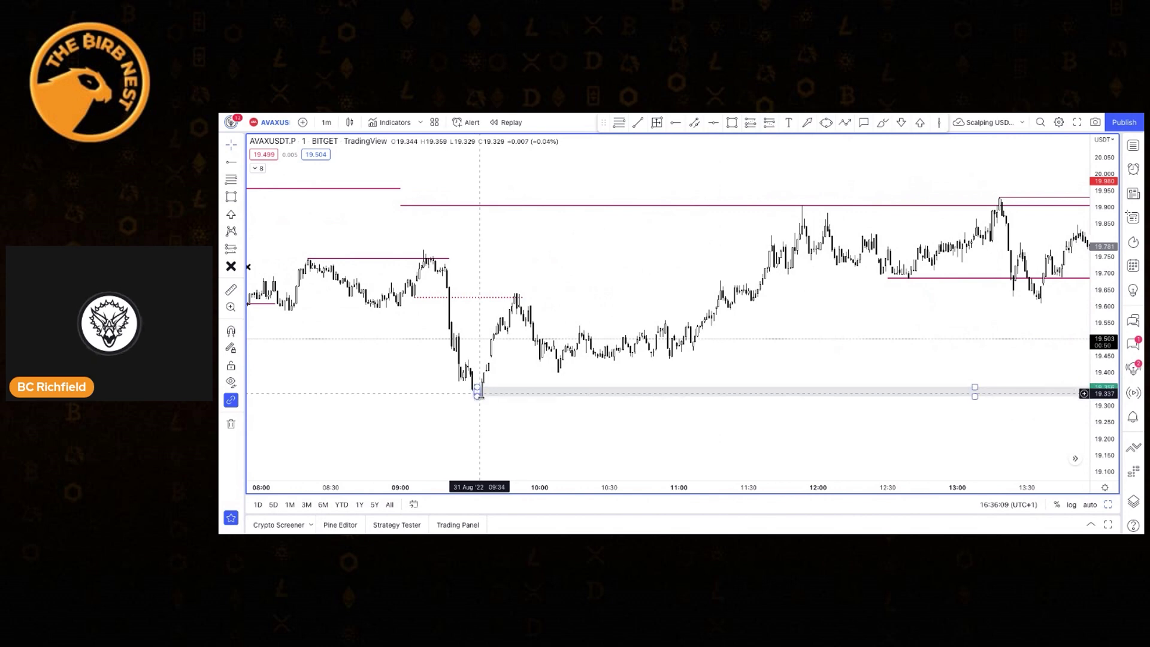
pyautogui.hscroll(15, 950, 345)
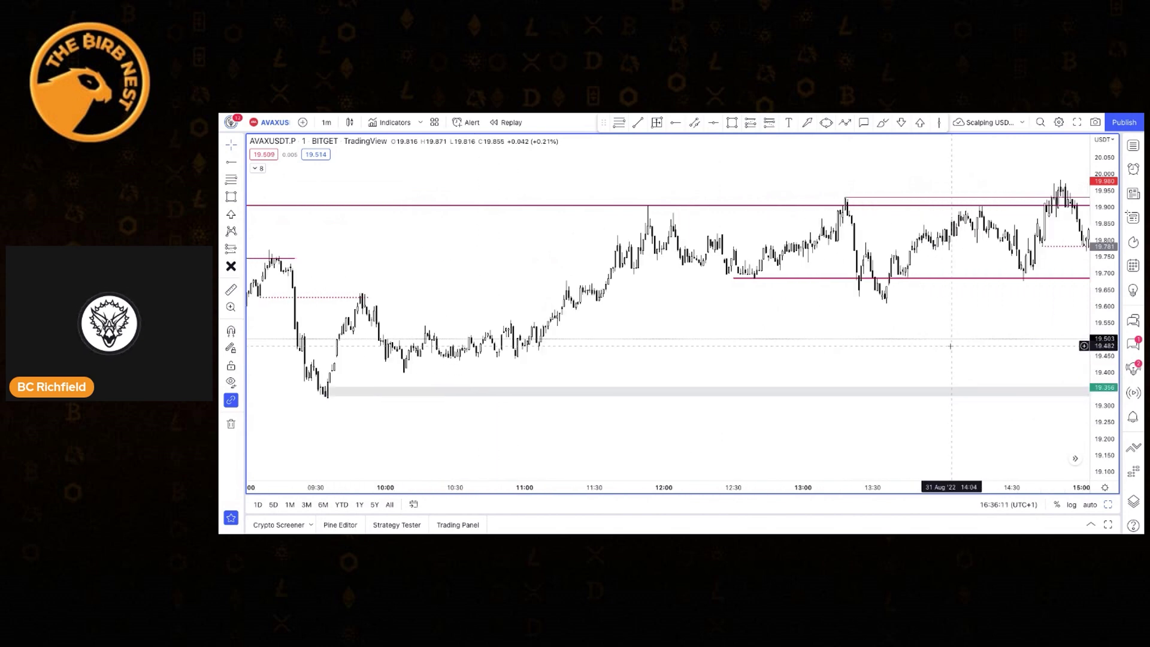
pyautogui.hscroll(-2, 950, 345)
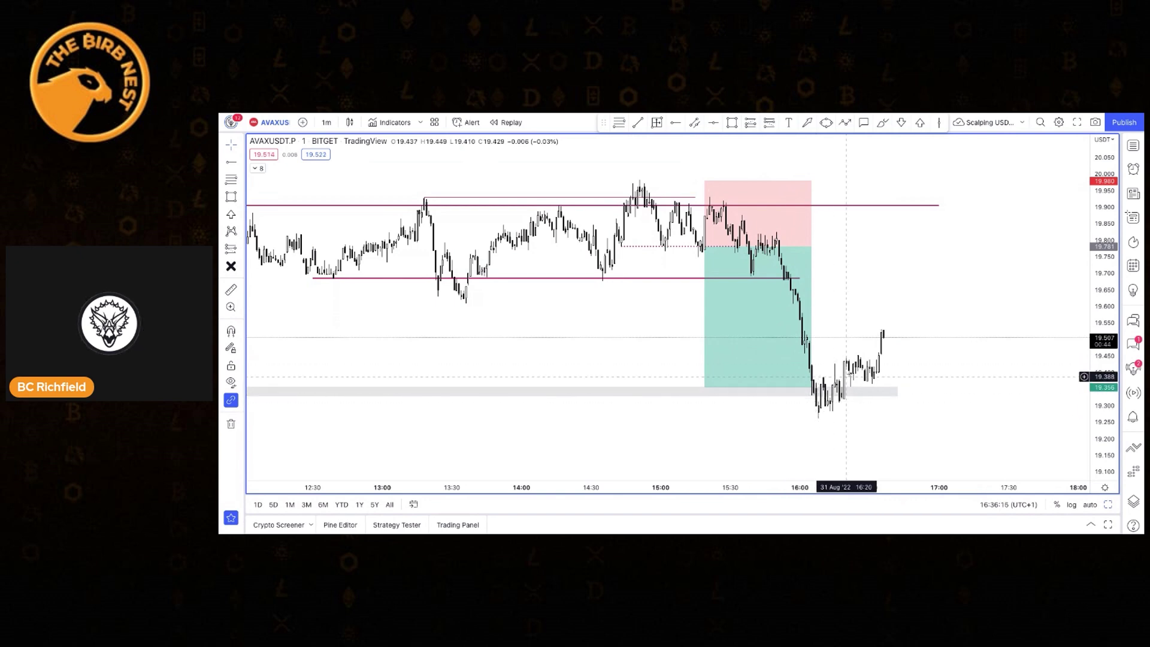
pyautogui.click(897, 389)
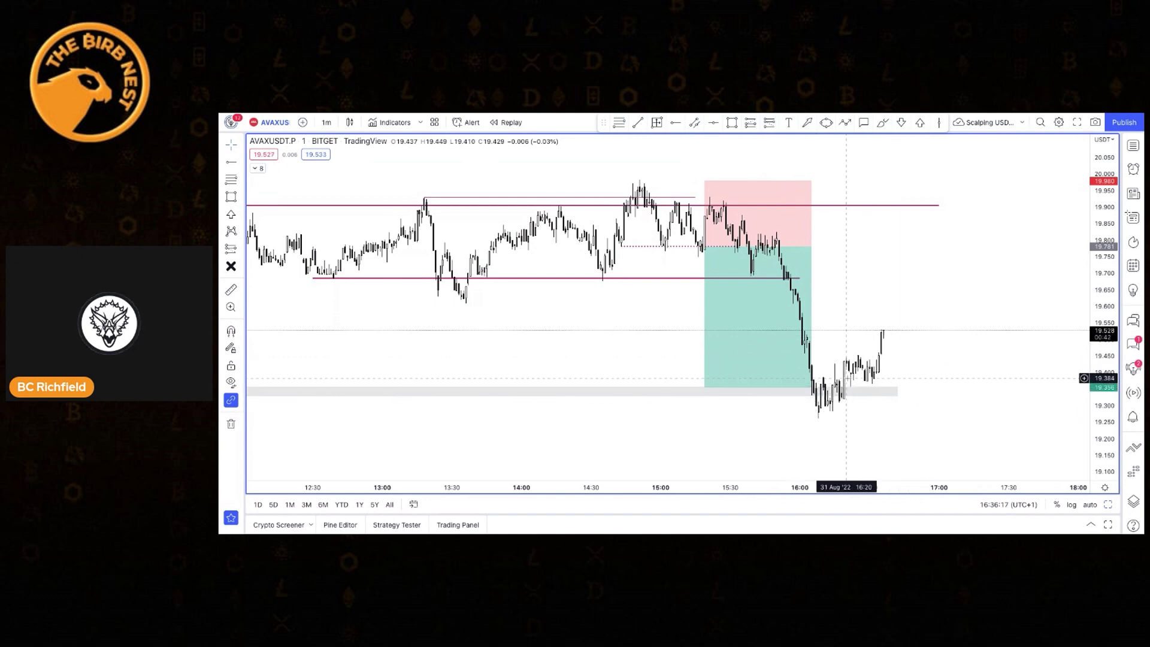
pyautogui.click(933, 298)
# Pan to earlier candles and inspect the lower horizontal breakdown line.
pyautogui.scroll(3, 932, 299)
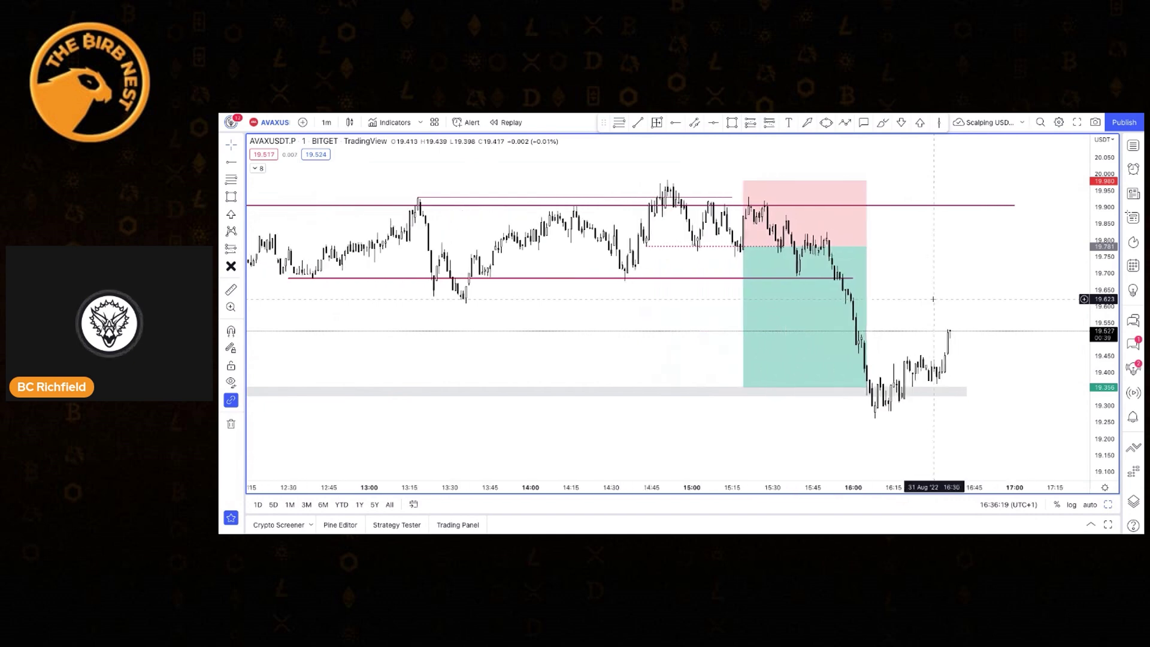
pyautogui.moveTo(932, 299); pyautogui.dragTo(961, 298)
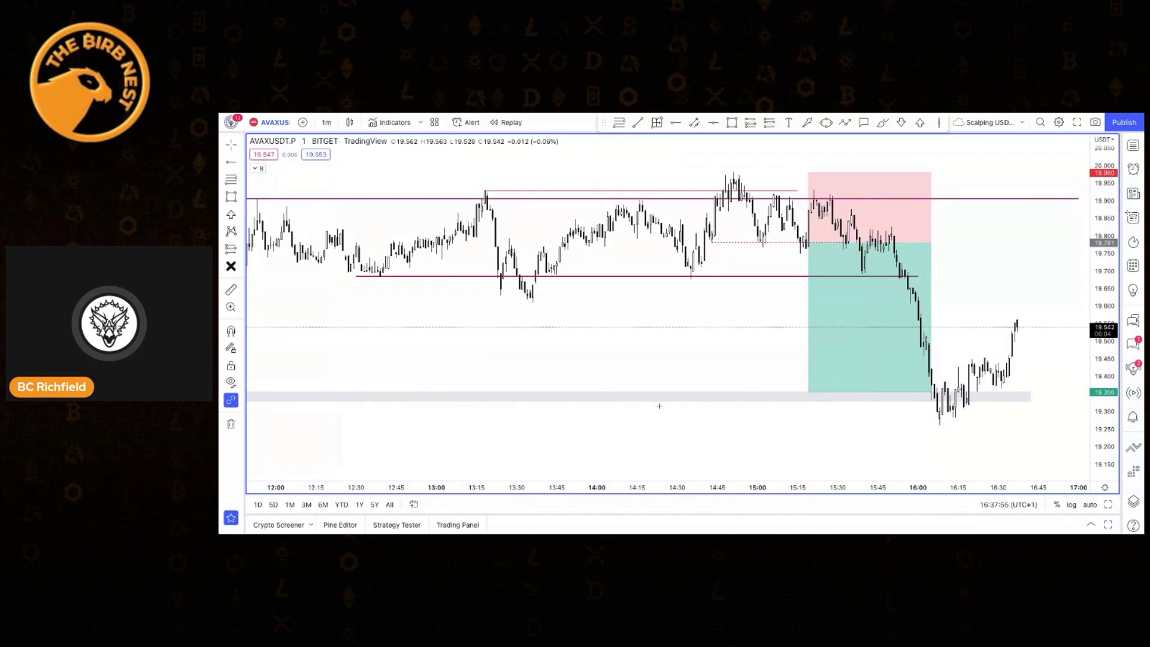
pyautogui.click(774, 276)
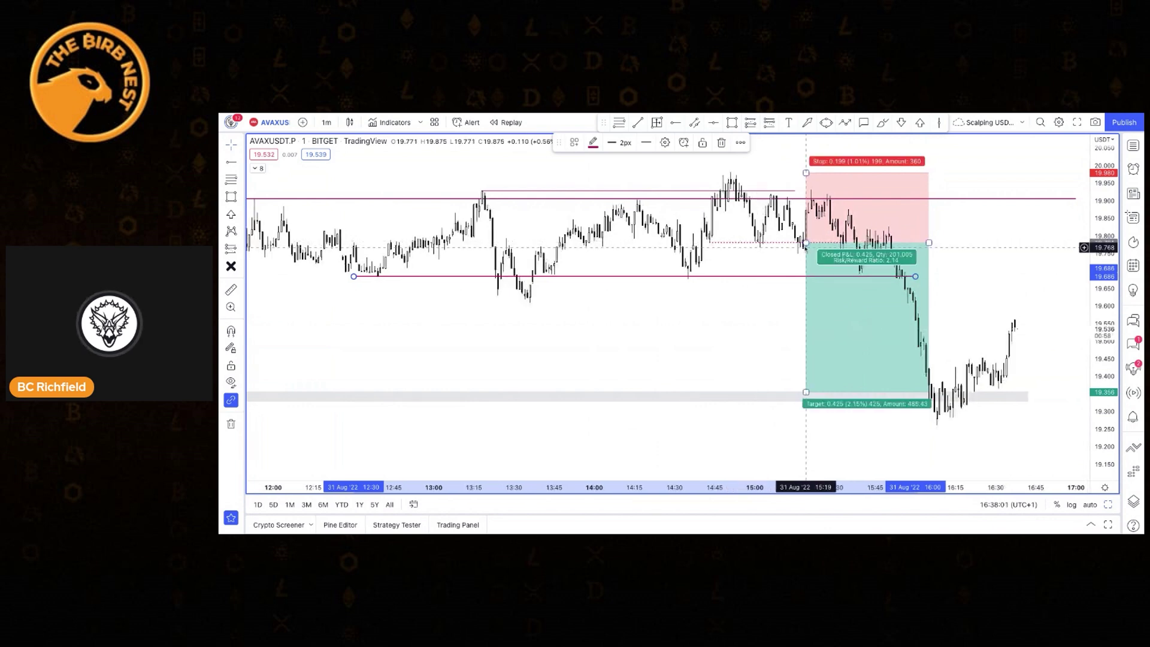
pyautogui.scroll(-2, 1006, 271)
pyautogui.click(1006, 270)
# Switch the chart to the 15-minute interval, leaving space on the right.
pyautogui.write('15')
pyautogui.press('Return')
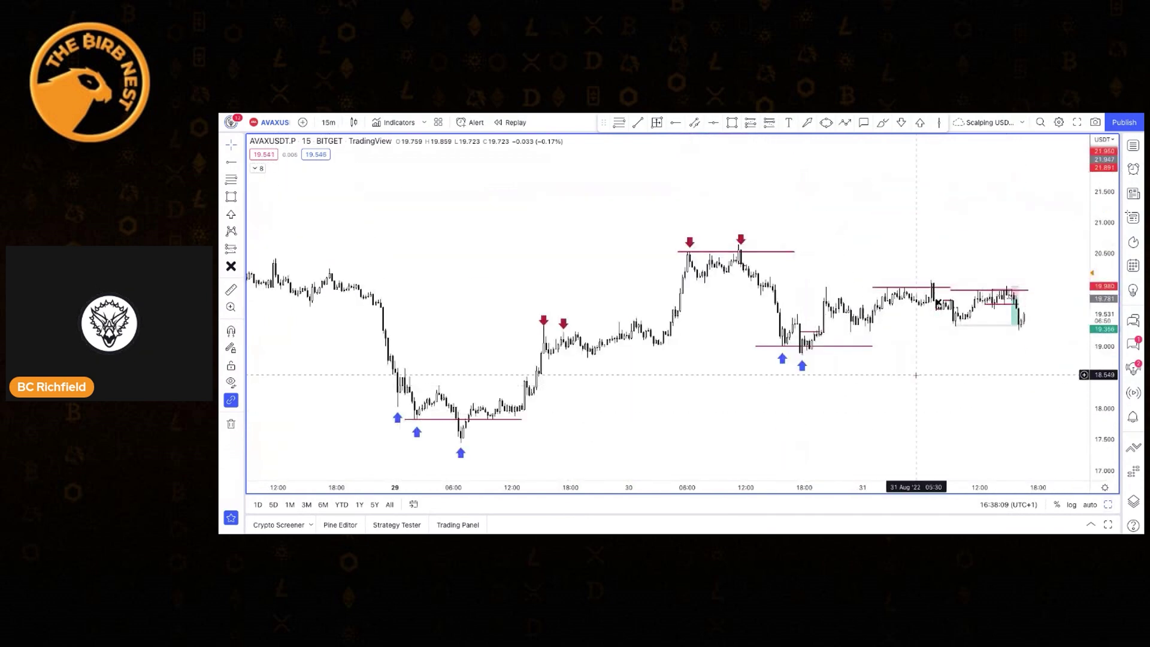
pyautogui.moveTo(916, 375); pyautogui.dragTo(740, 359)
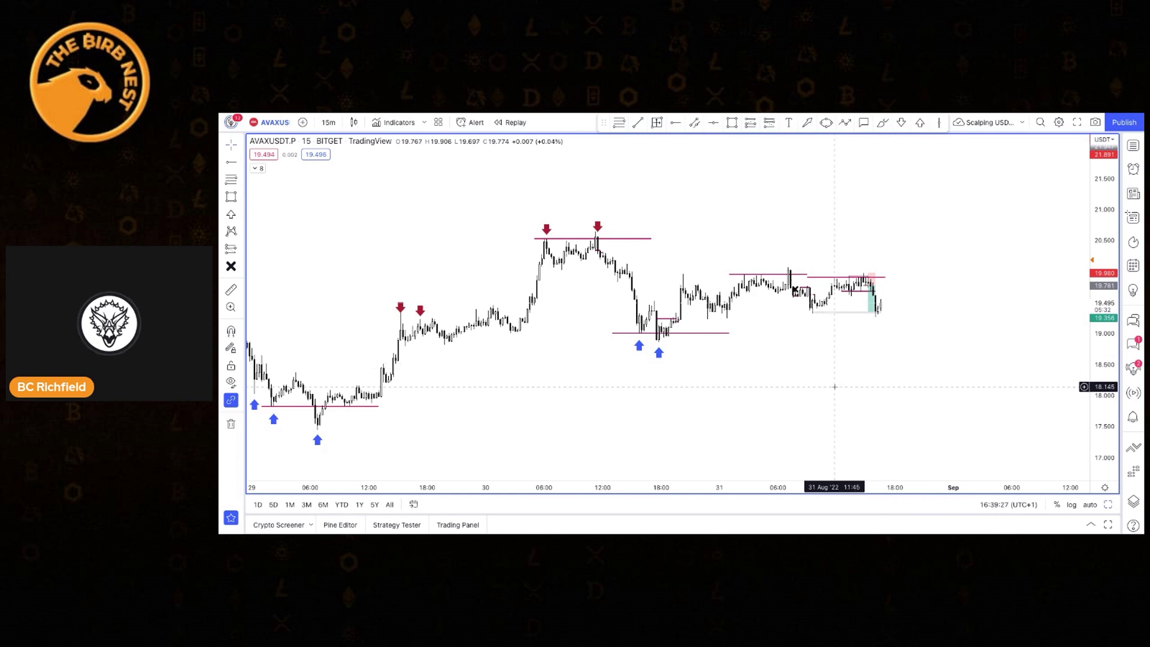
# Check the drawing at the latest resistance level and reposition the view.
pyautogui.hscroll(-3, 834, 386)
pyautogui.hscroll(-2, 834, 386)
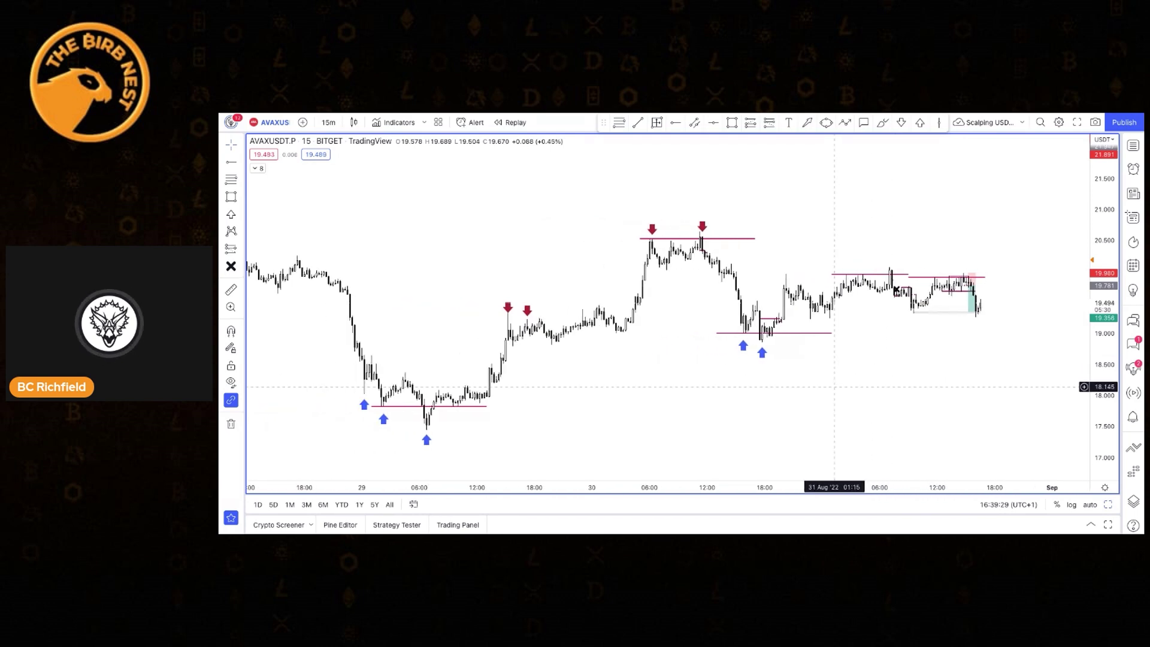
pyautogui.click(896, 290)
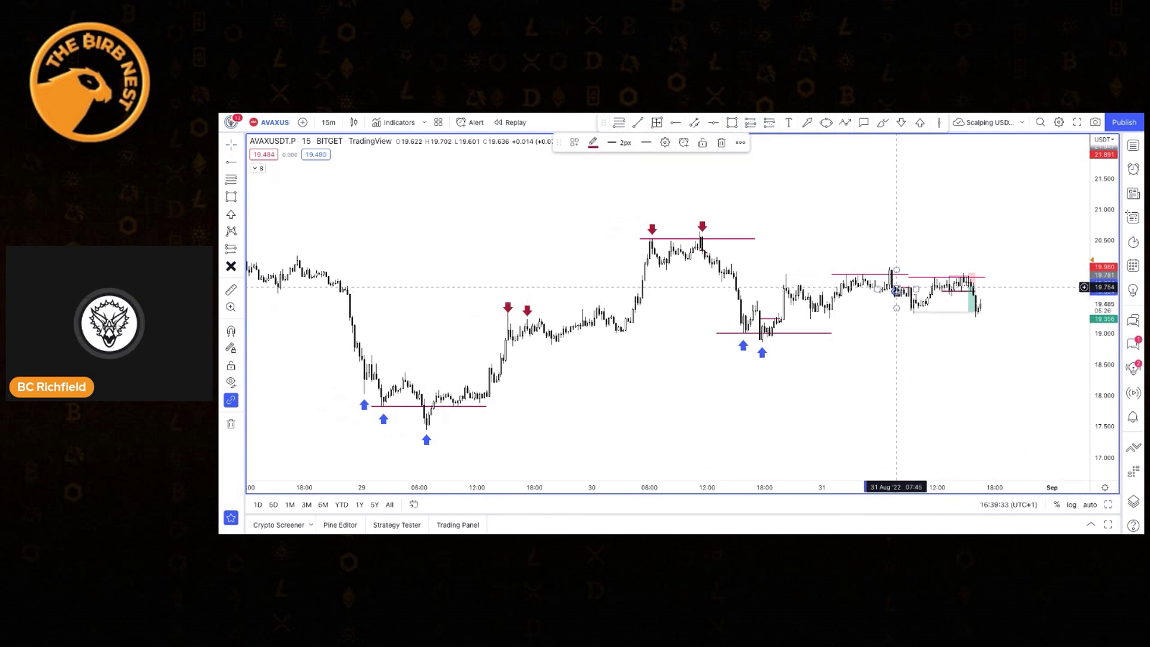
pyautogui.click(896, 296)
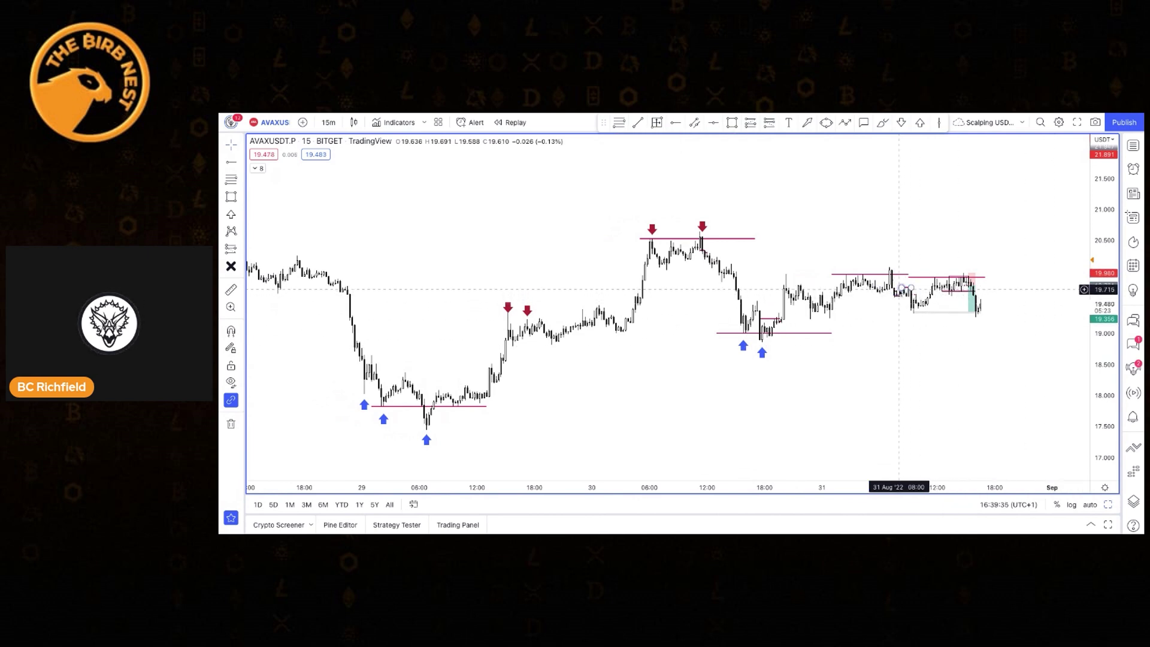
pyautogui.click(895, 291)
pyautogui.click(892, 296)
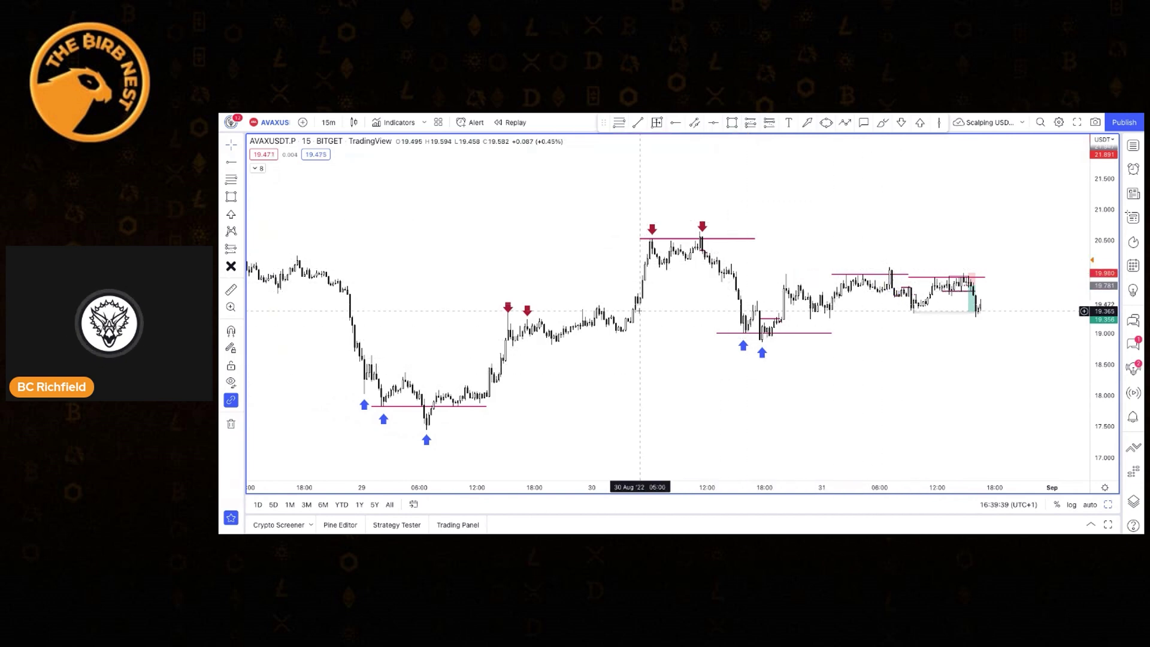
pyautogui.moveTo(674, 362); pyautogui.dragTo(710, 320)
# Bring back the oscillator and volume panes and lower the candles in the price pane.
pyautogui.doubleClick(702, 350)
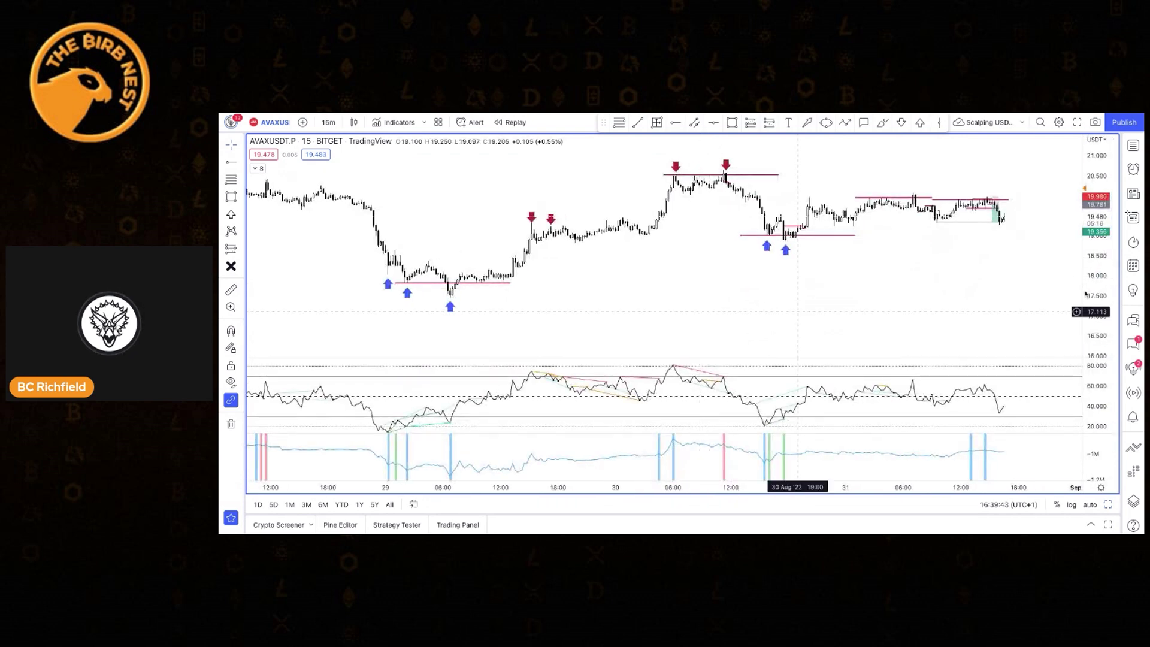
pyautogui.moveTo(954, 266); pyautogui.dragTo(948, 325)
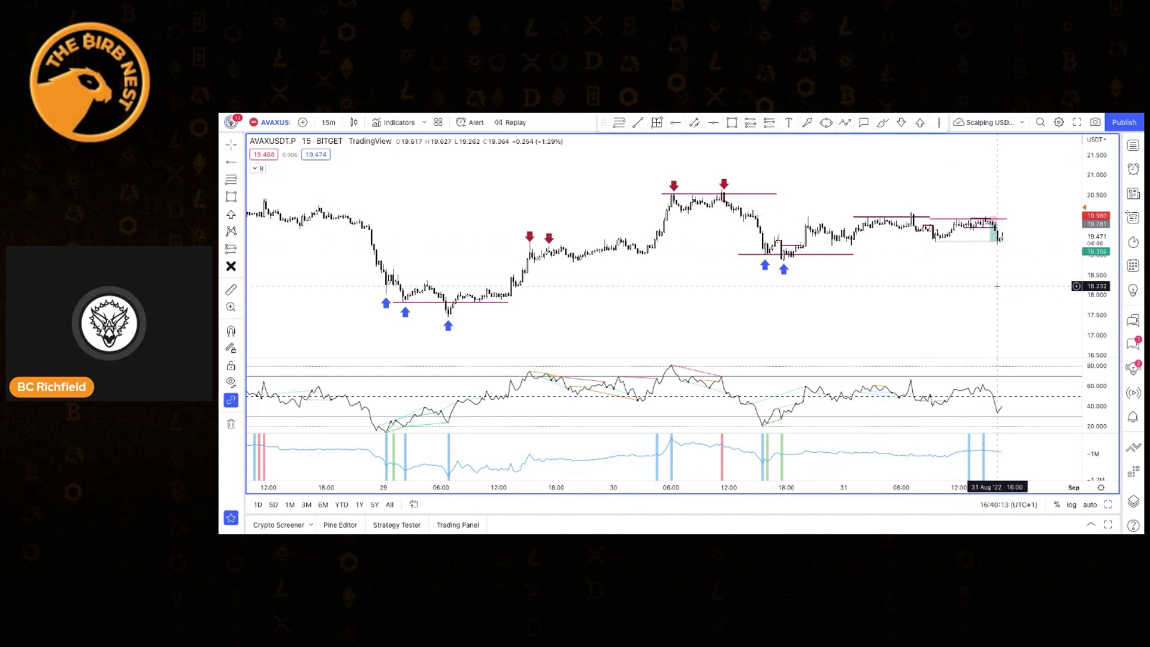
pyautogui.scroll(-2, 997, 286)
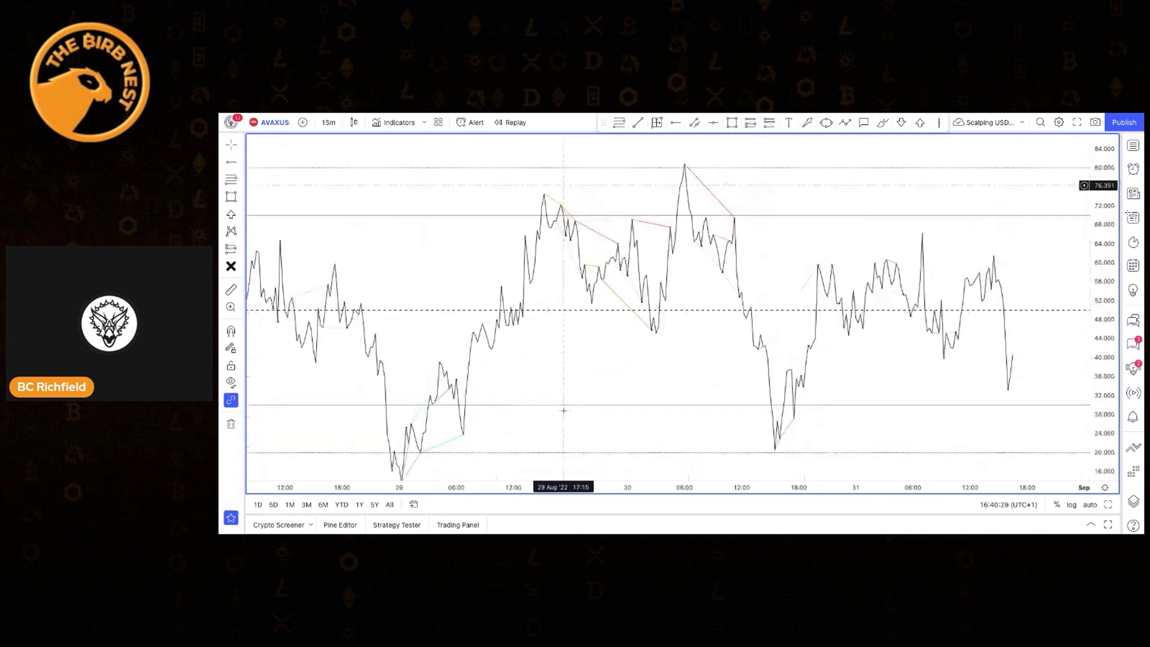
# Maximise the RSI pane, then restore the price, RSI and volume panes.
pyautogui.doubleClick(560, 412)
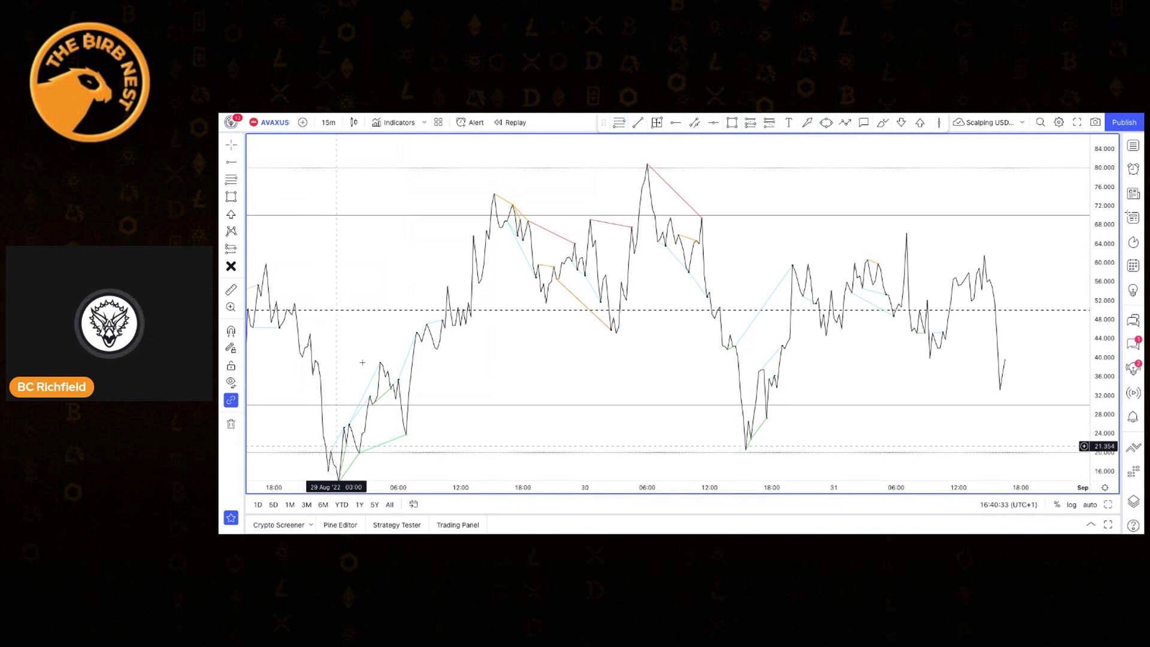
pyautogui.doubleClick(370, 326)
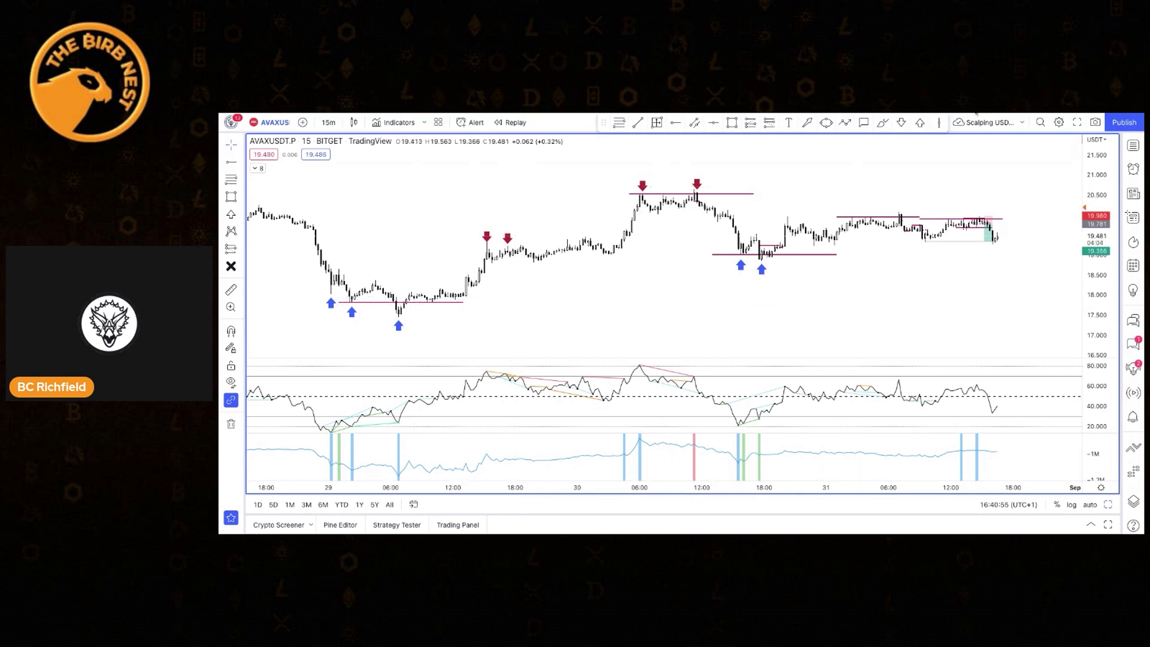
# Pick the Brush tool for freehand drawing on the chart.
pyautogui.click(882, 126)
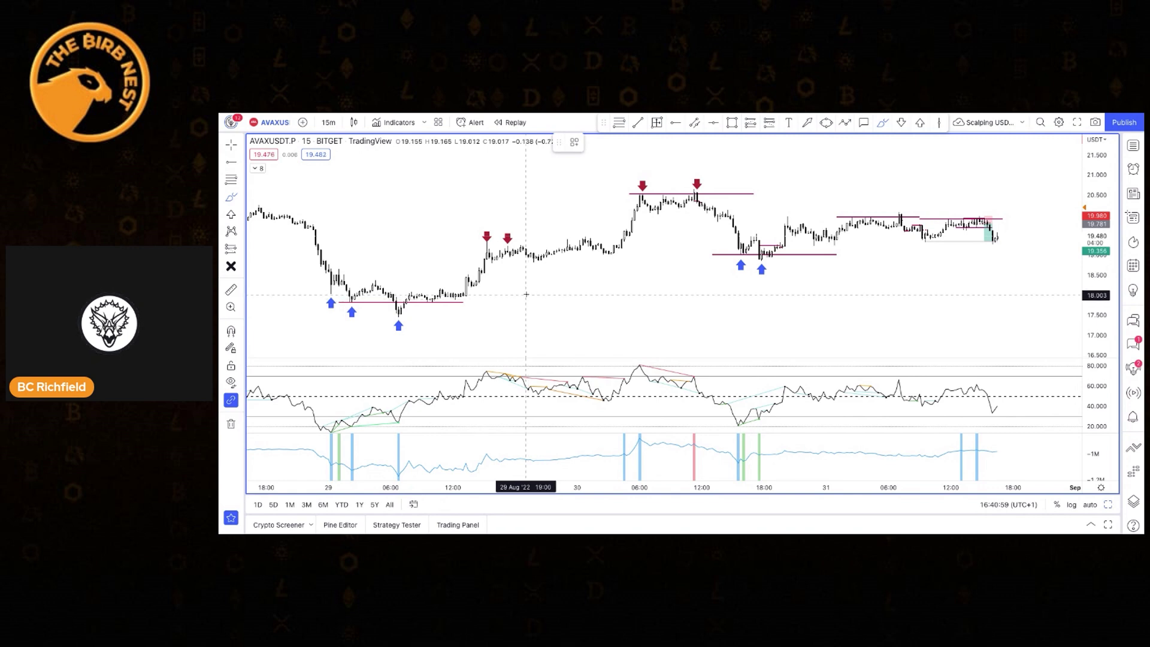
# Sketch a dip-and-recover path over a level and place a blue up arrow beneath.
pyautogui.moveTo(525, 289)
pyautogui.mouseDown()
pyautogui.moveTo(554, 336)
pyautogui.moveTo(577, 259)
pyautogui.mouseUp()
pyautogui.moveTo(541, 303); pyautogui.dragTo(590, 303)
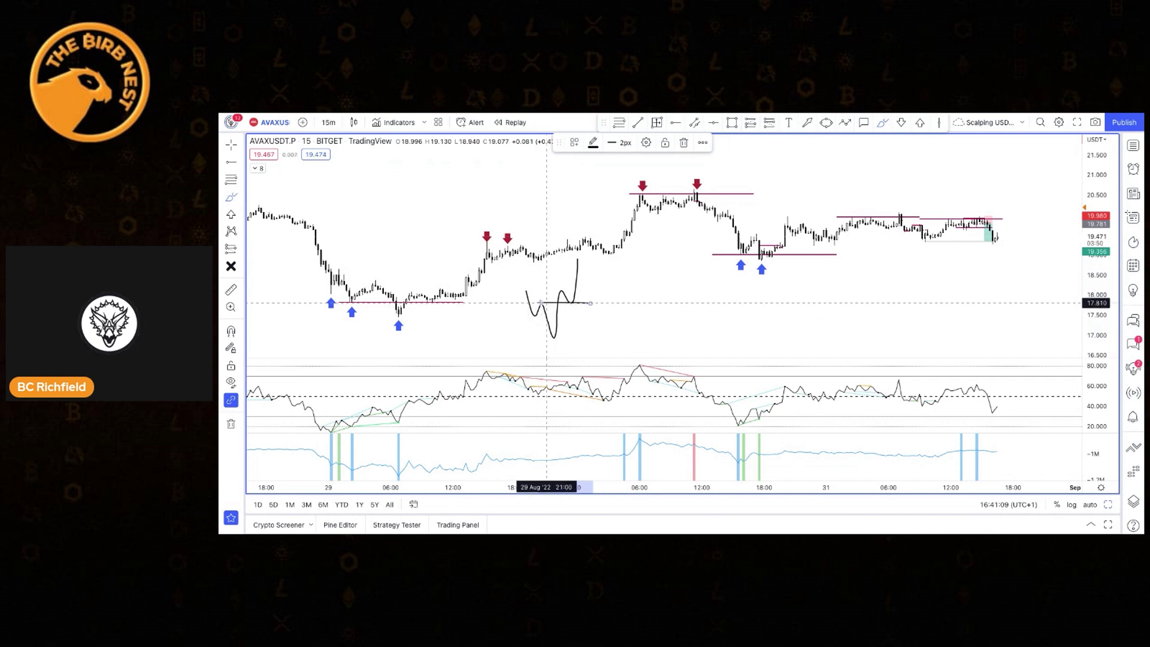
pyautogui.click(919, 123)
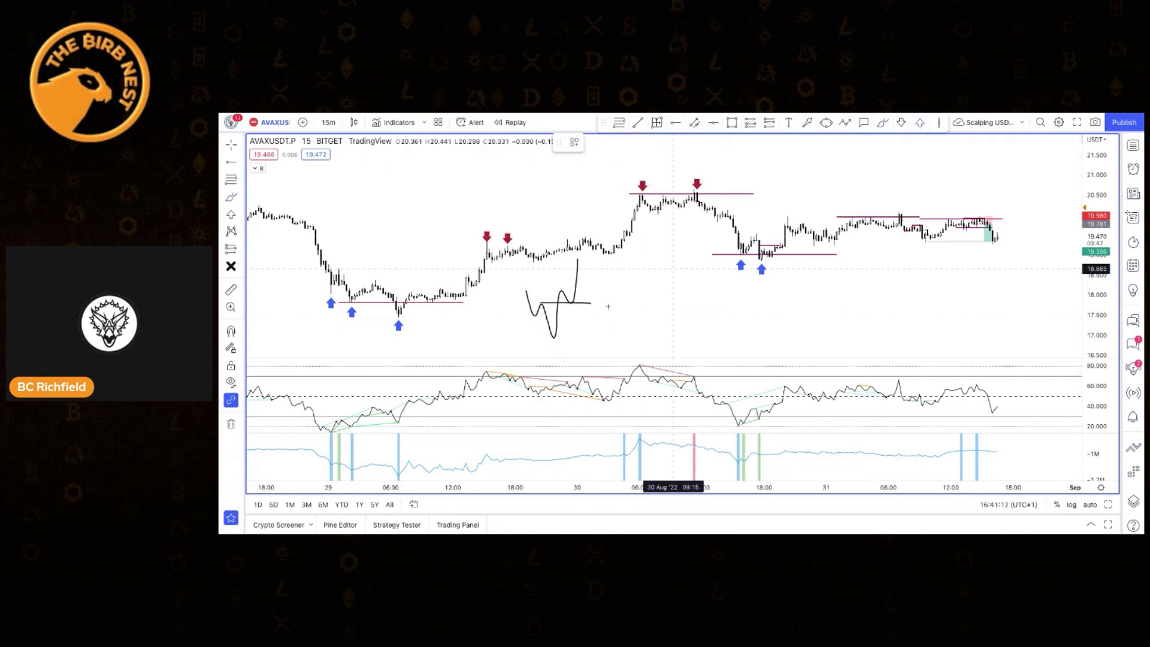
pyautogui.click(570, 310)
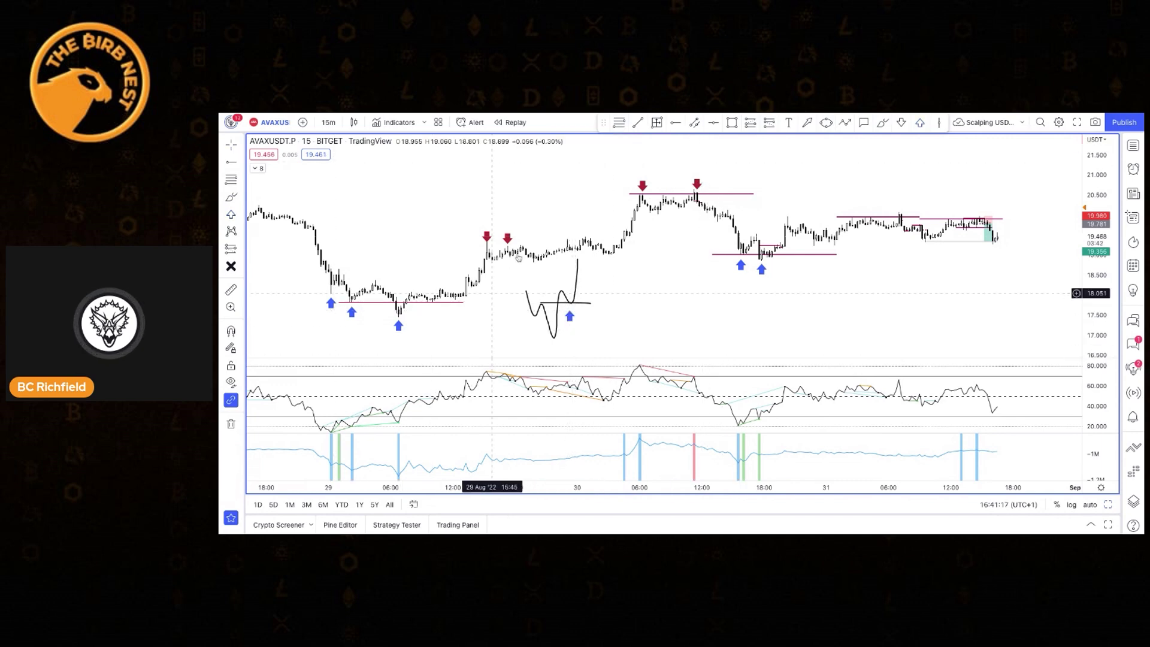
pyautogui.click(589, 302)
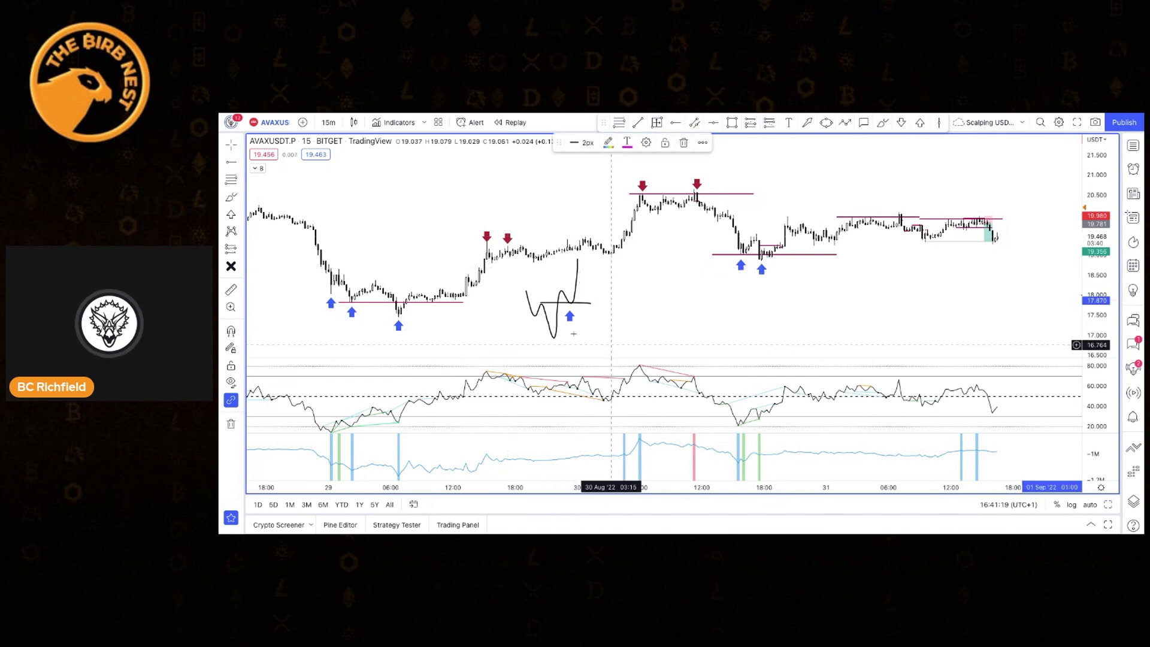
# Box-select the freehand sketch and up arrow together and delete them.
pyautogui.moveTo(509, 279); pyautogui.dragTo(608, 338)
pyautogui.press('Delete')
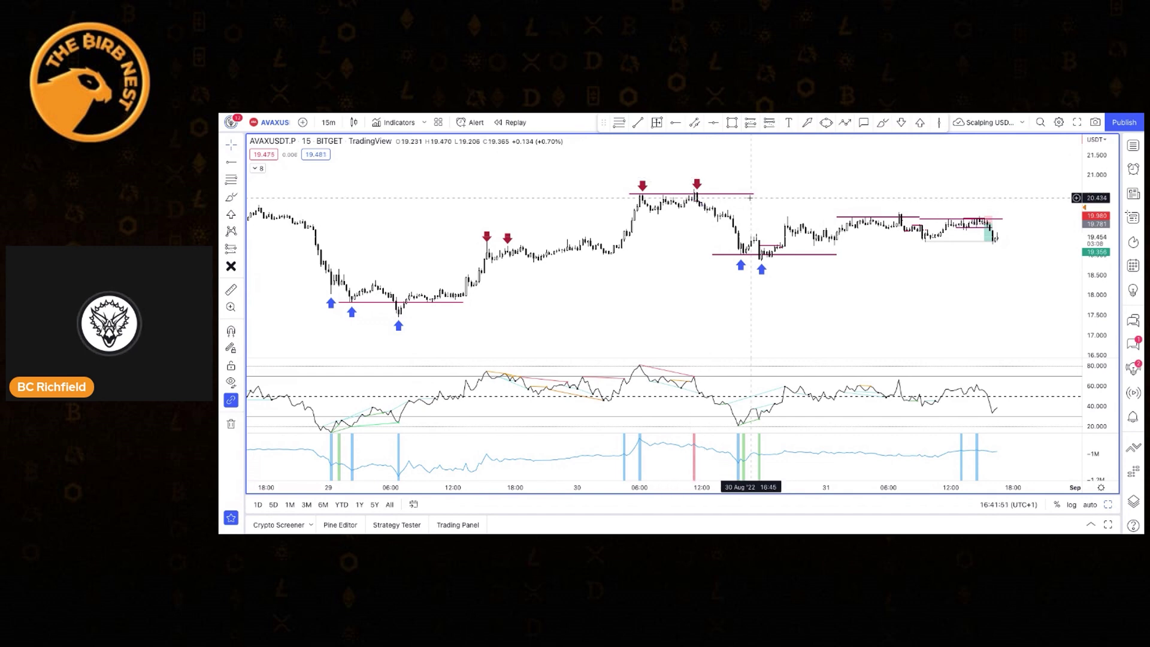
pyautogui.scroll(-2, 839, 285)
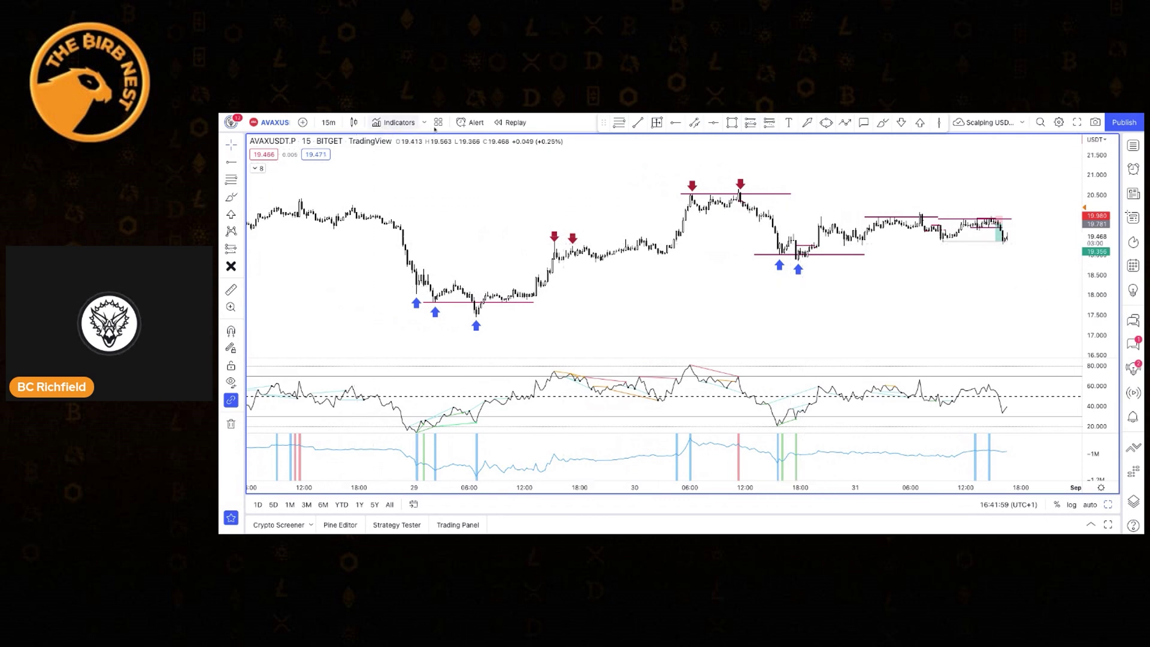
# Start bar replay with its start point set on 30 Aug.
pyautogui.click(513, 123)
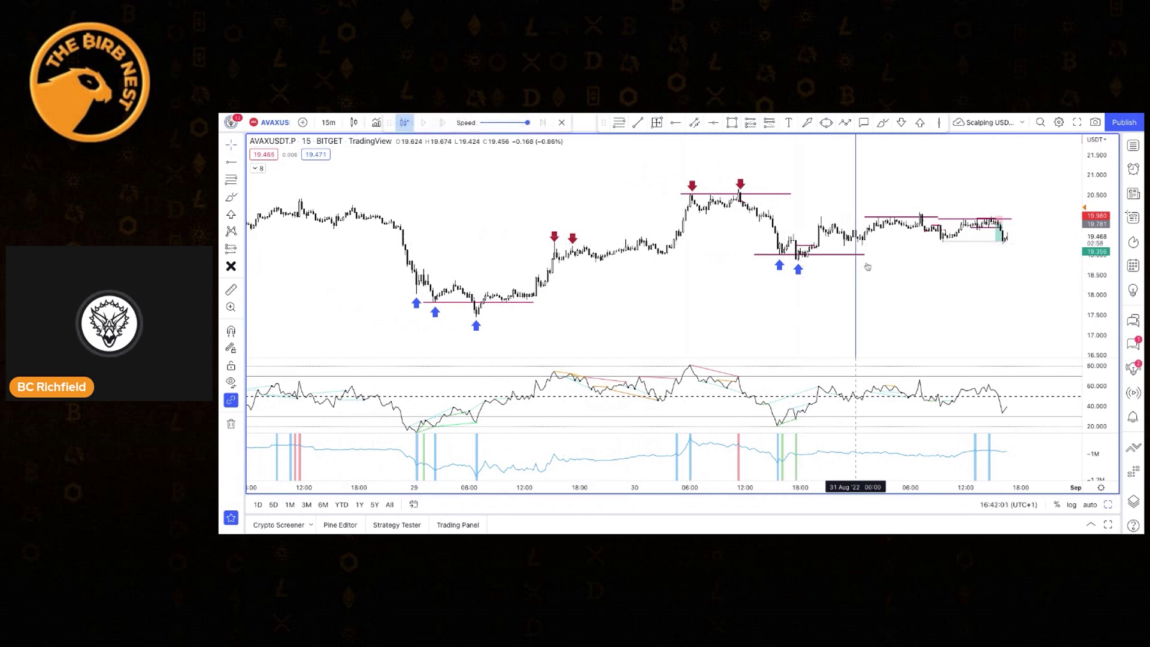
pyautogui.click(822, 281)
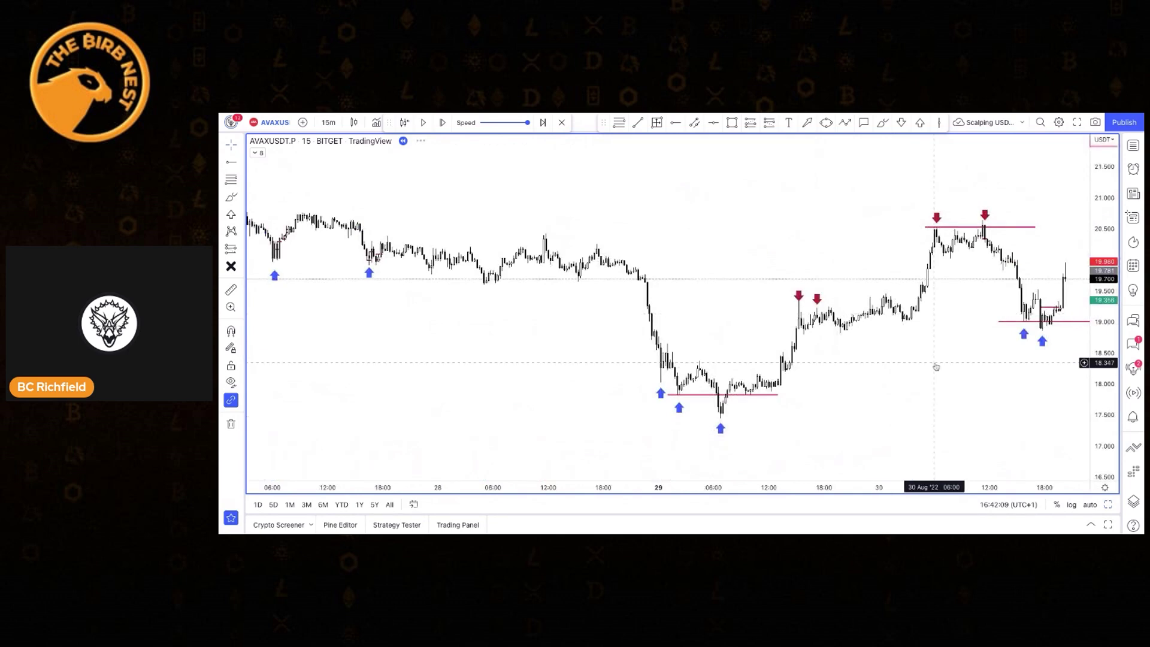
# Switch to the 1-minute interval and stretch the price scale so candles fill the pane.
pyautogui.write('1')
pyautogui.press('Return')
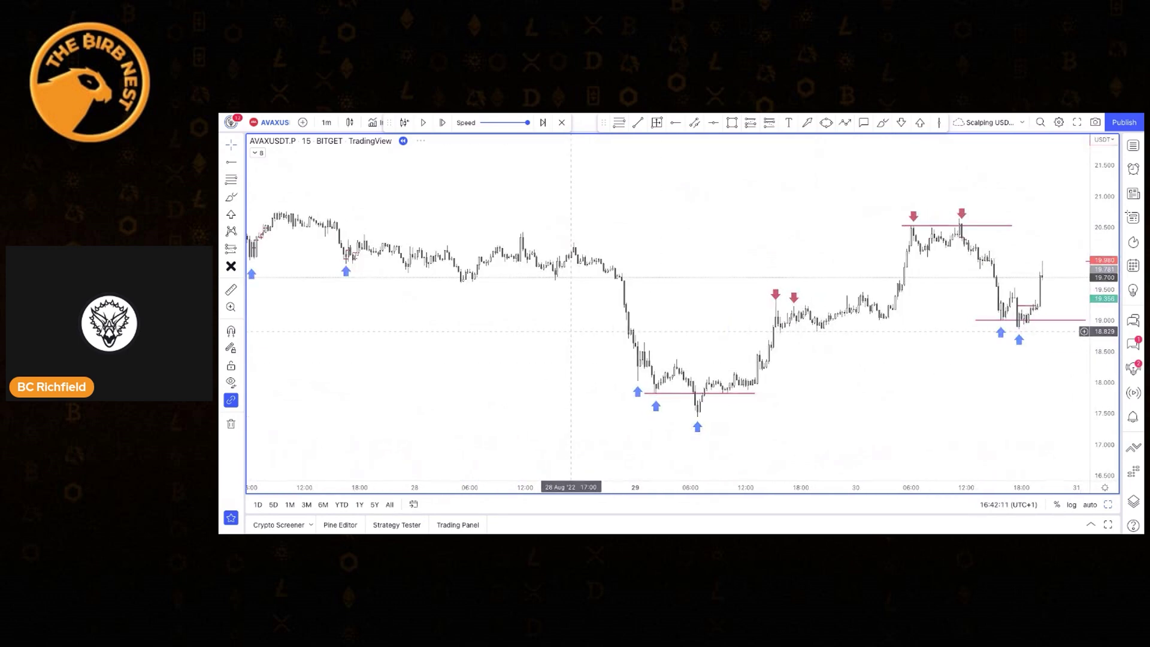
pyautogui.moveTo(1102, 421); pyautogui.dragTo(1110, 359)
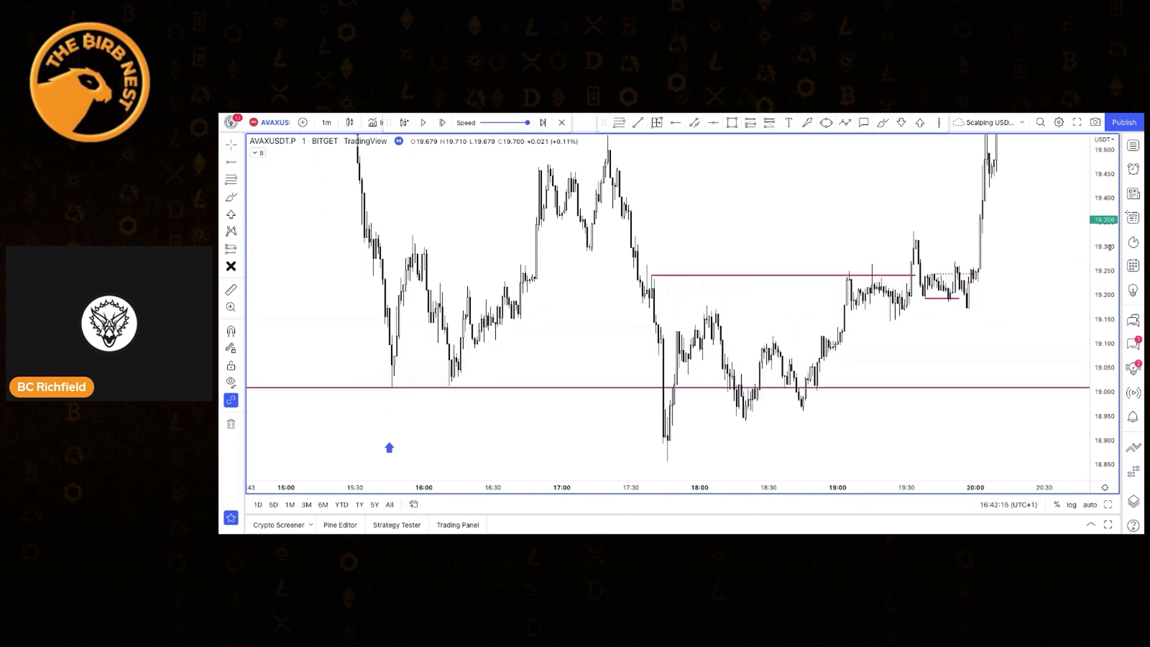
pyautogui.moveTo(687, 239); pyautogui.dragTo(795, 167)
# Zoom in on the candles breaking resistance around 19:30–20:00.
pyautogui.scroll(5, 795, 167)
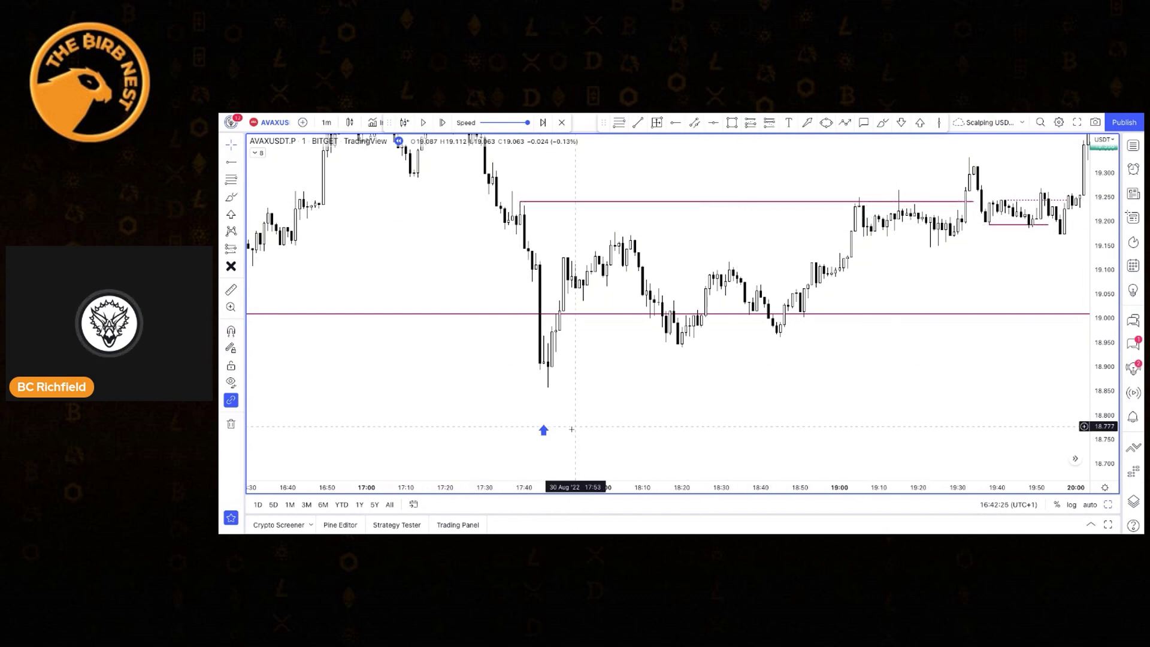
pyautogui.hscroll(3, 1008, 280)
pyautogui.hscroll(3, 1010, 280)
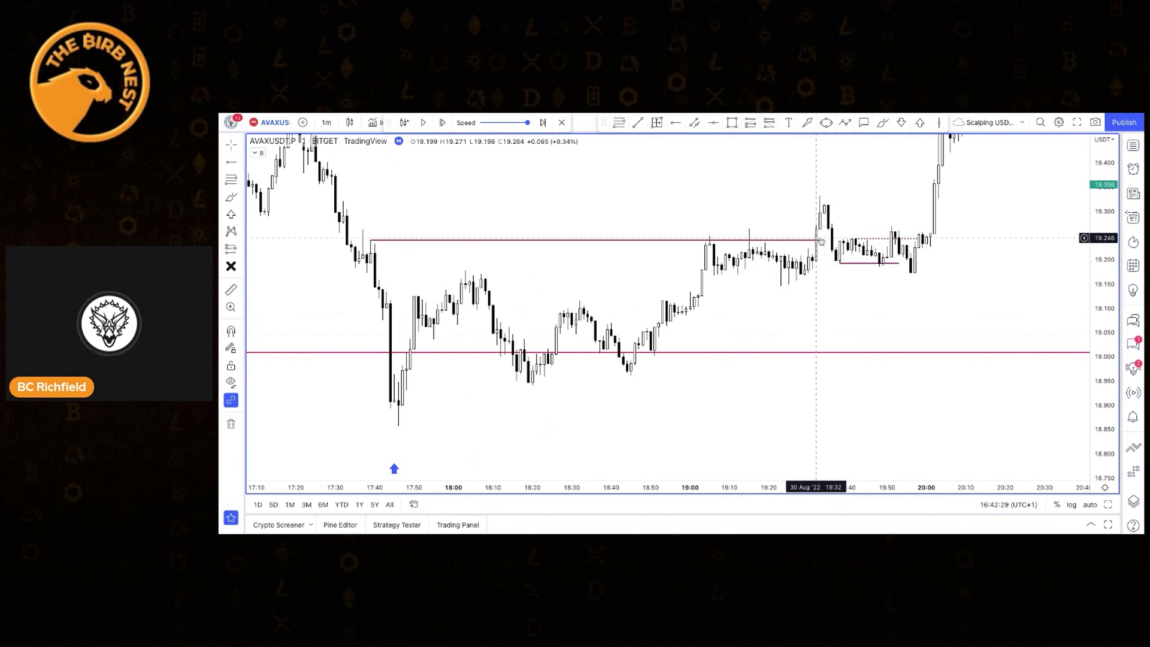
pyautogui.hscroll(2, 977, 281)
pyautogui.hscroll(3, 977, 281)
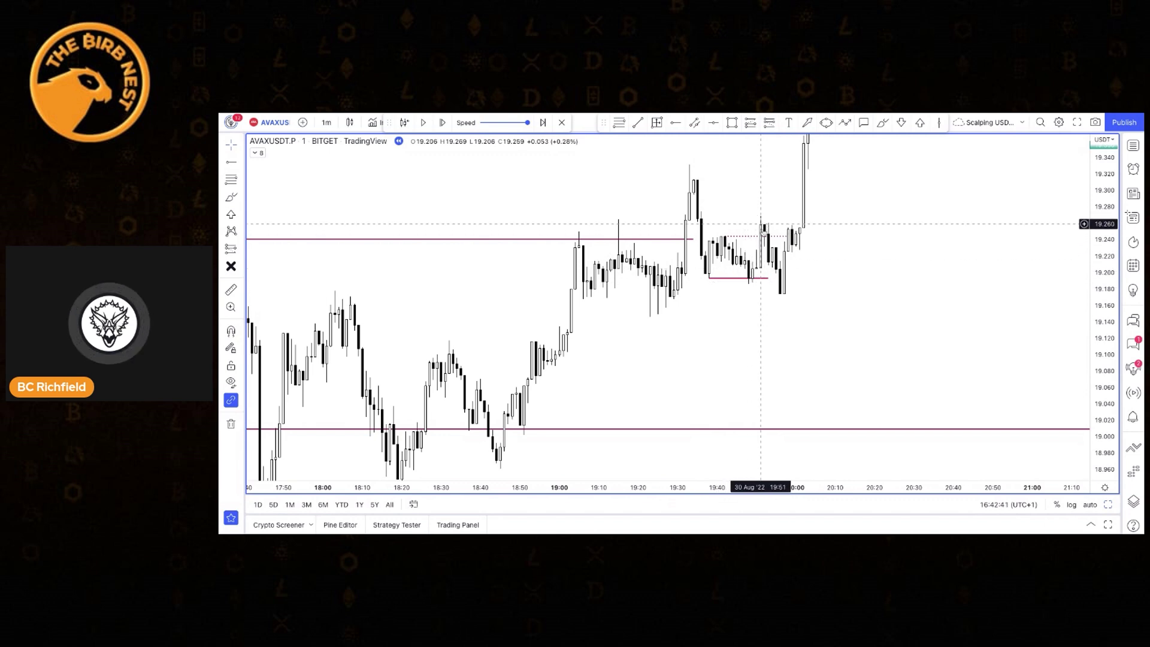
pyautogui.scroll(3, 762, 230)
pyautogui.scroll(1, 762, 232)
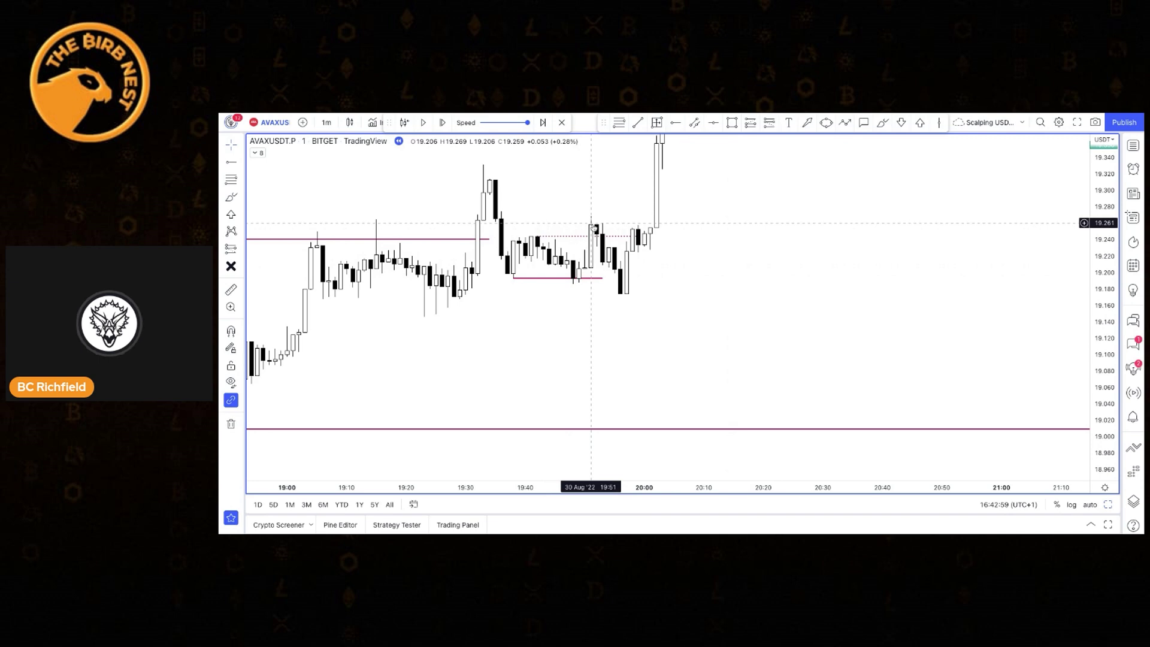
pyautogui.scroll(3, 588, 228)
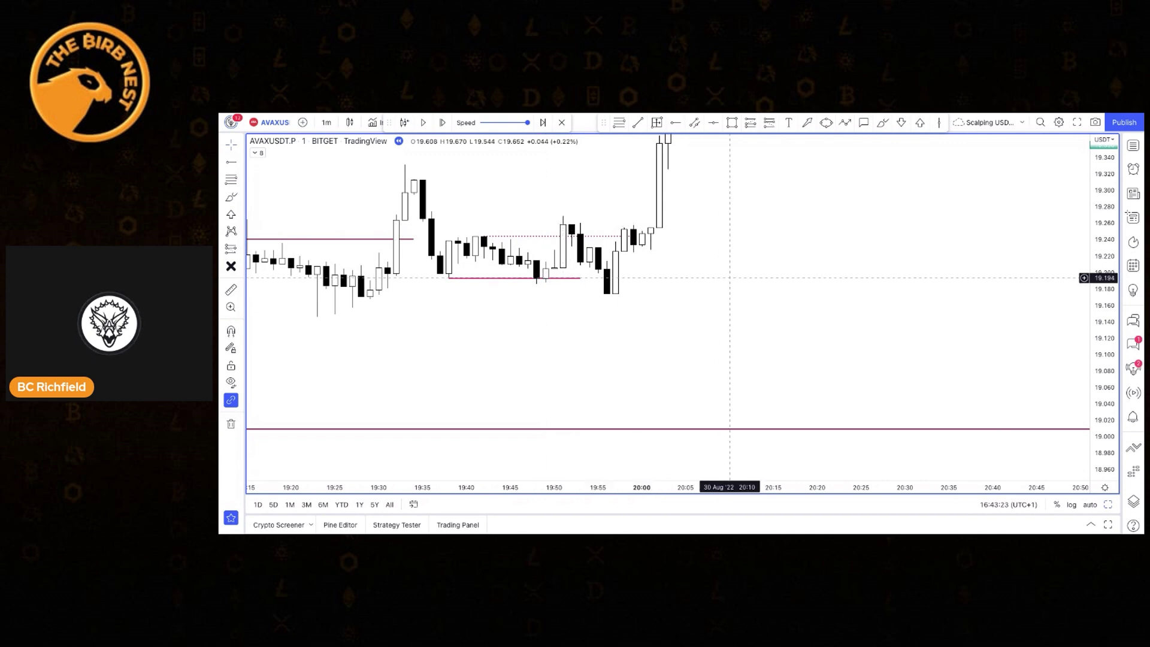
pyautogui.moveTo(729, 277); pyautogui.dragTo(793, 319)
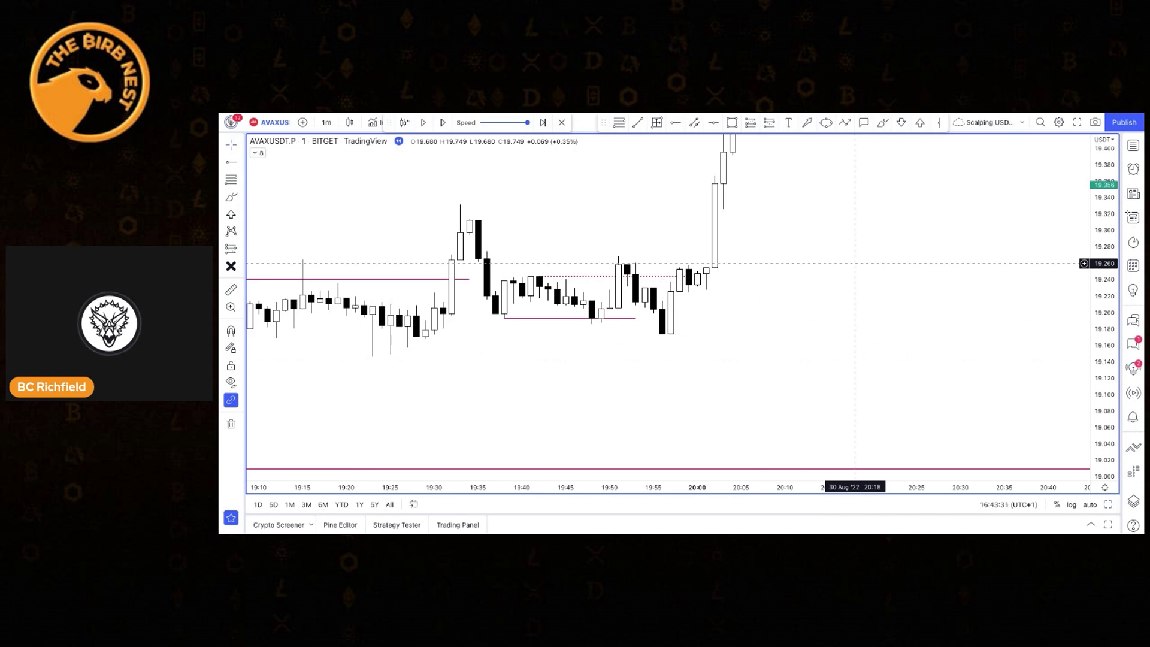
pyautogui.scroll(-5, 855, 263)
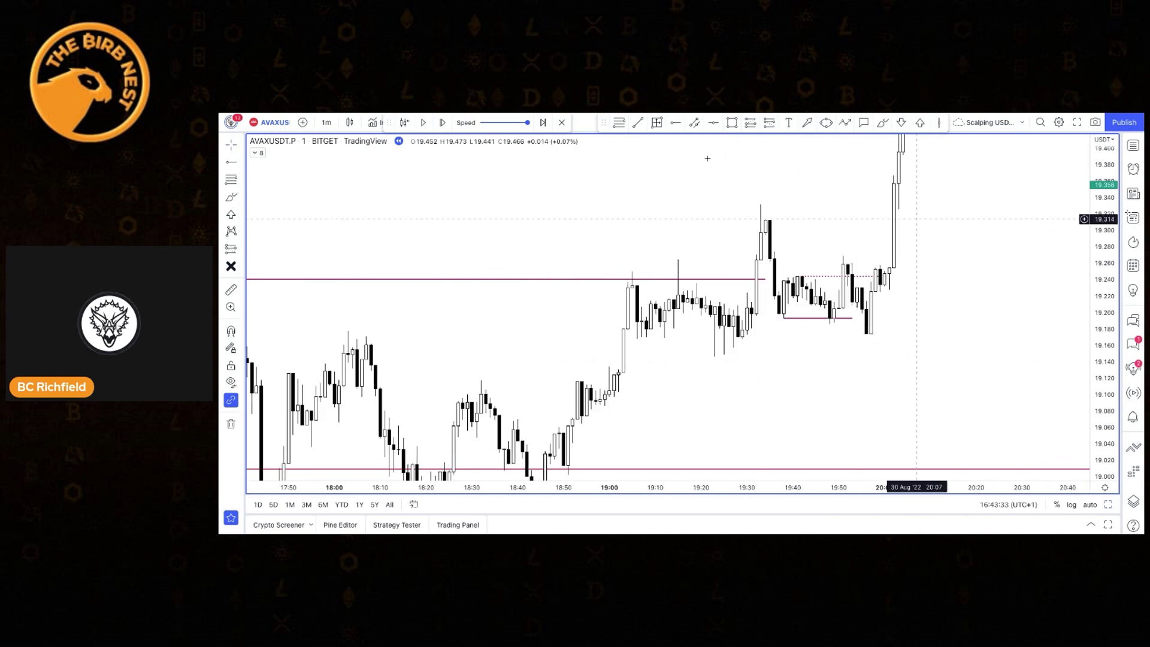
# Place a long position at 19.245 with stop raised to 19.147 and target 19.466.
pyautogui.click(847, 276)
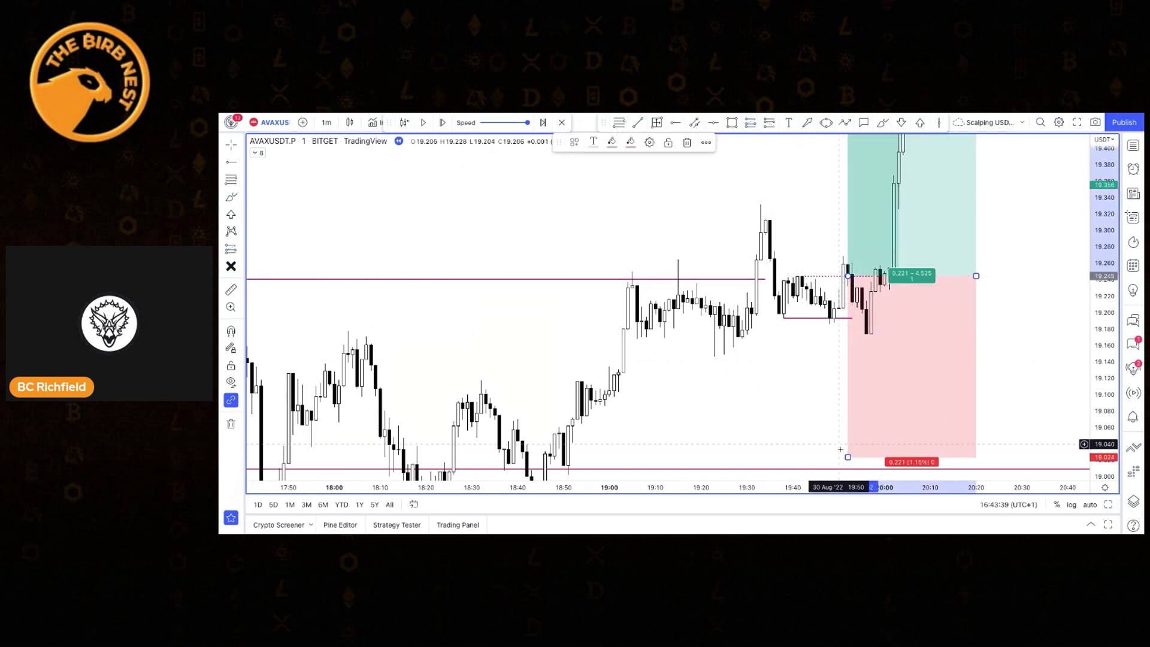
pyautogui.moveTo(848, 457); pyautogui.dragTo(847, 355)
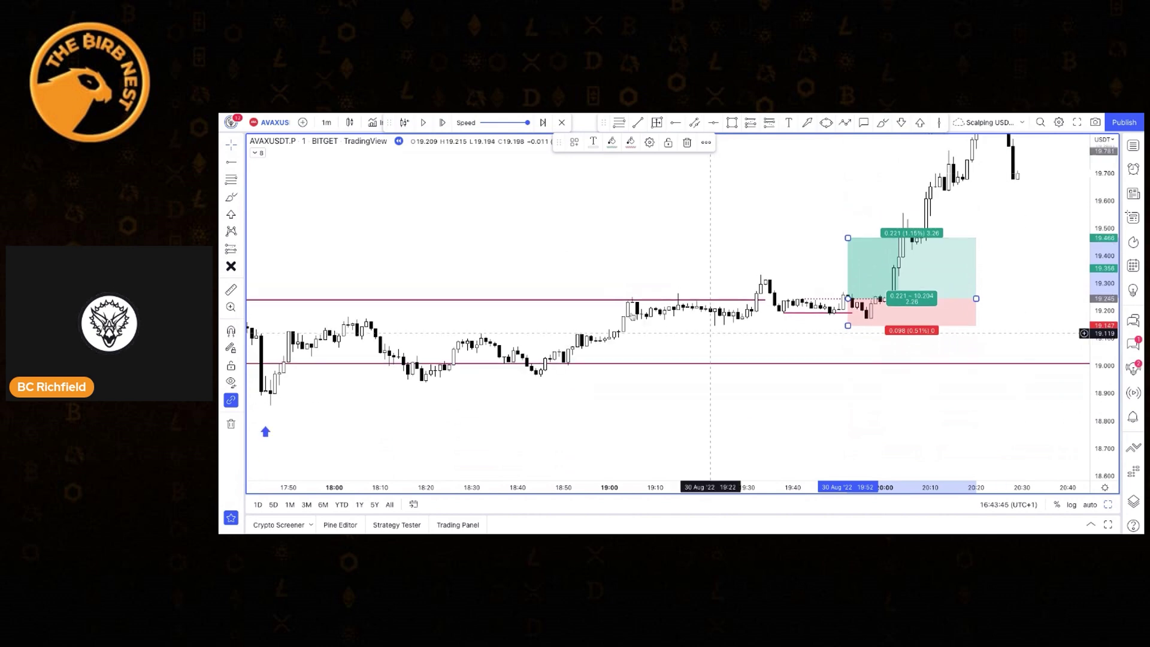
pyautogui.scroll(-5, 632, 316)
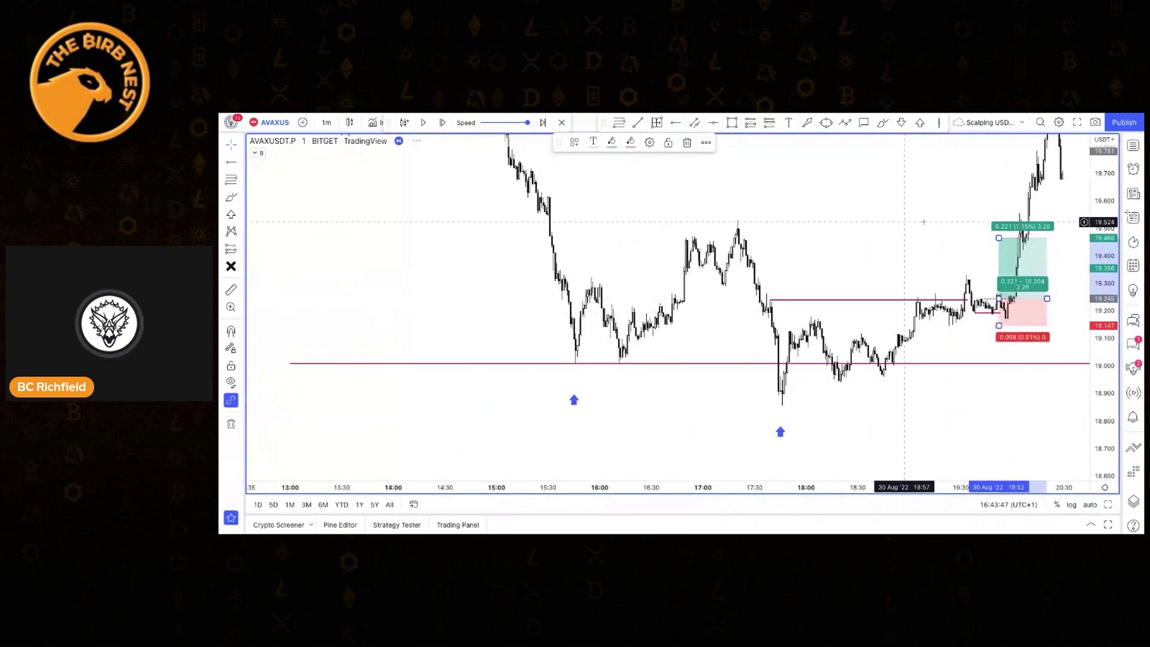
pyautogui.scroll(-3, 740, 246)
pyautogui.moveTo(740, 246); pyautogui.dragTo(724, 248)
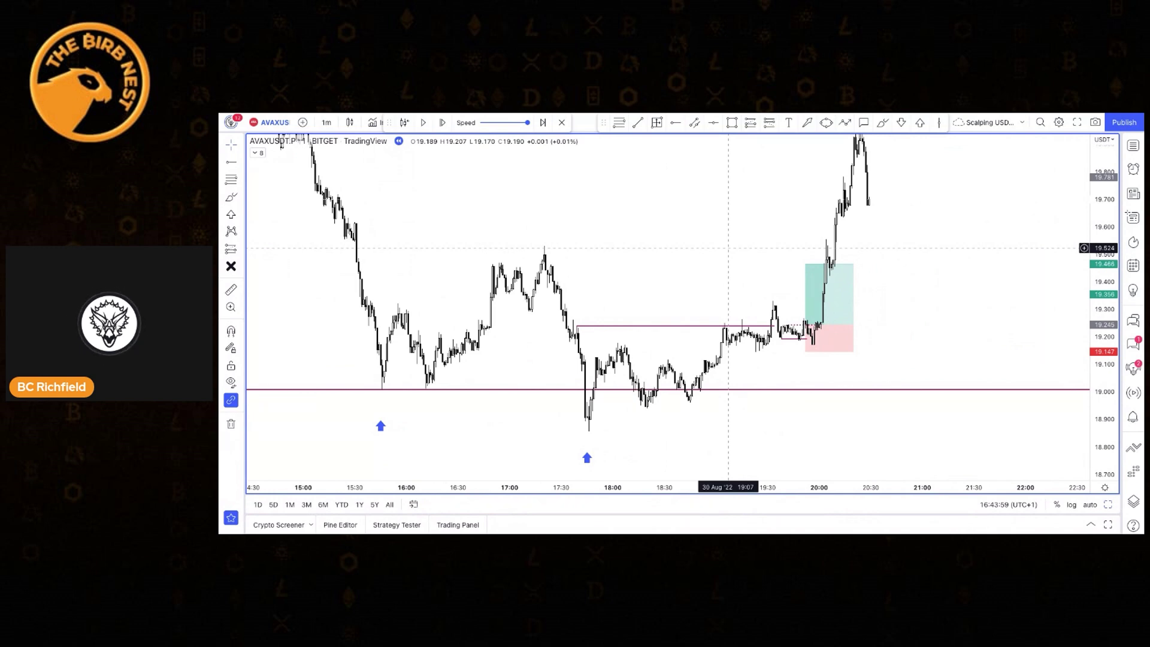
pyautogui.scroll(2, 728, 247)
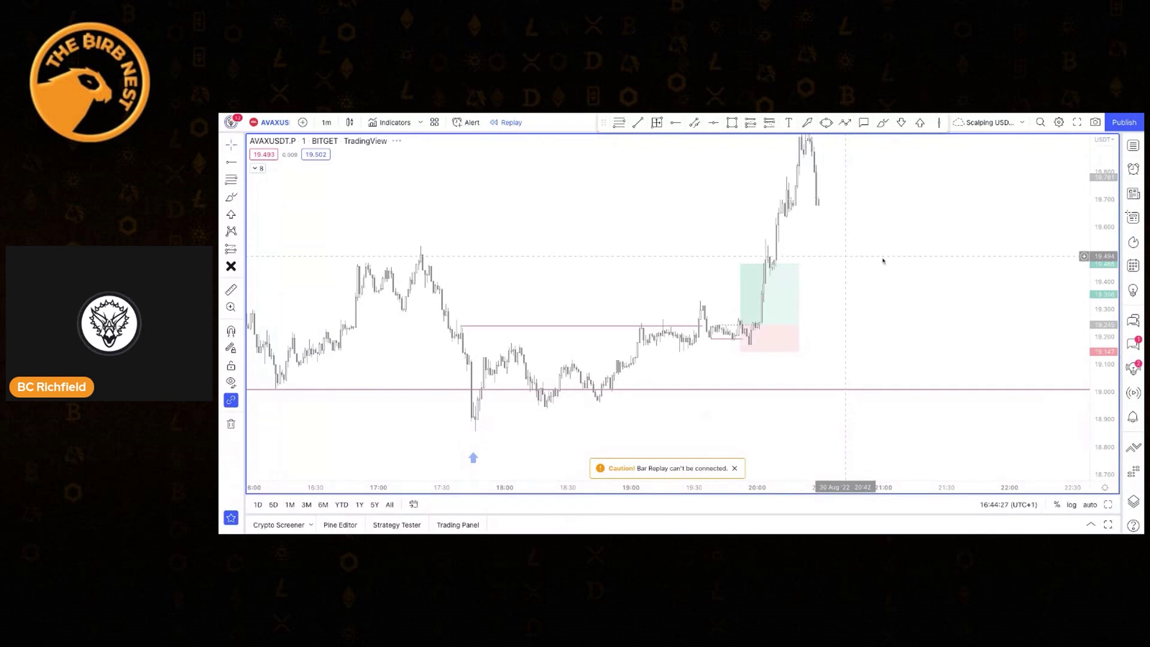
pyautogui.click(734, 467)
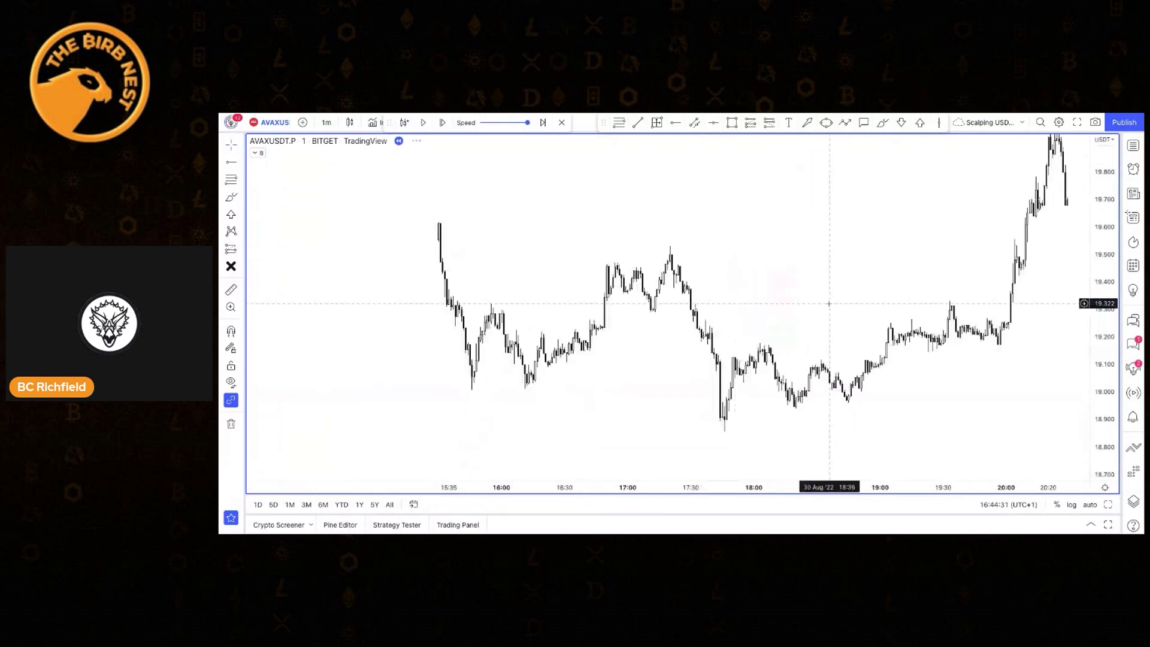
pyautogui.scroll(2, 829, 303)
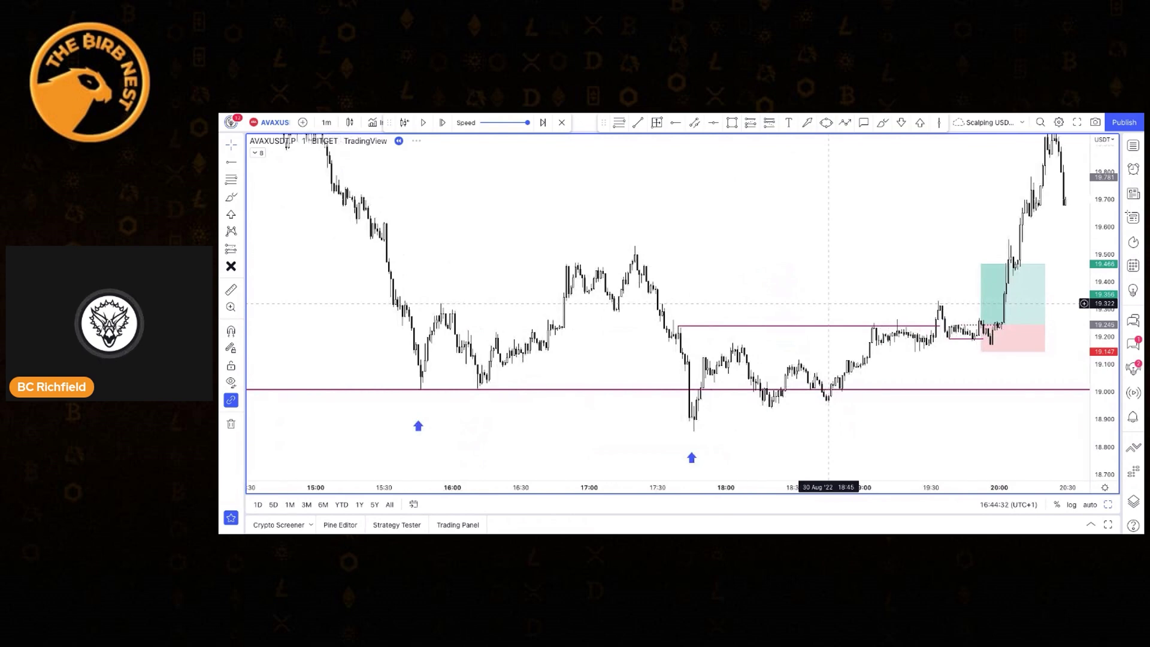
pyautogui.hscroll(5, 828, 304)
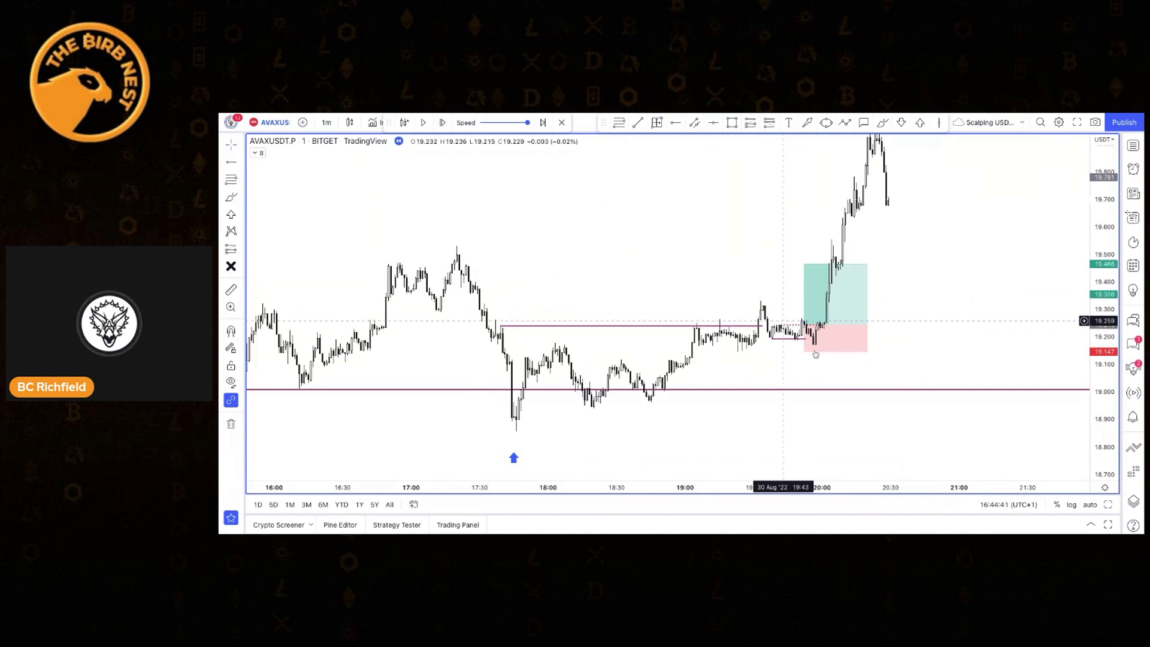
pyautogui.click(848, 308)
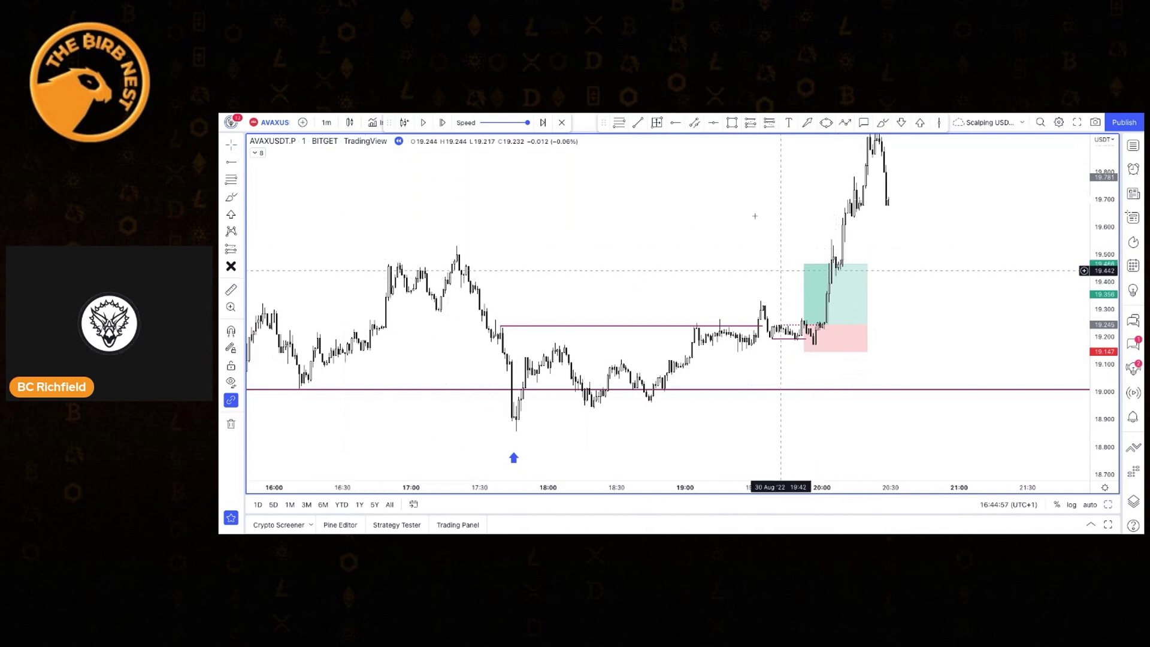
pyautogui.moveTo(751, 202); pyautogui.dragTo(754, 245)
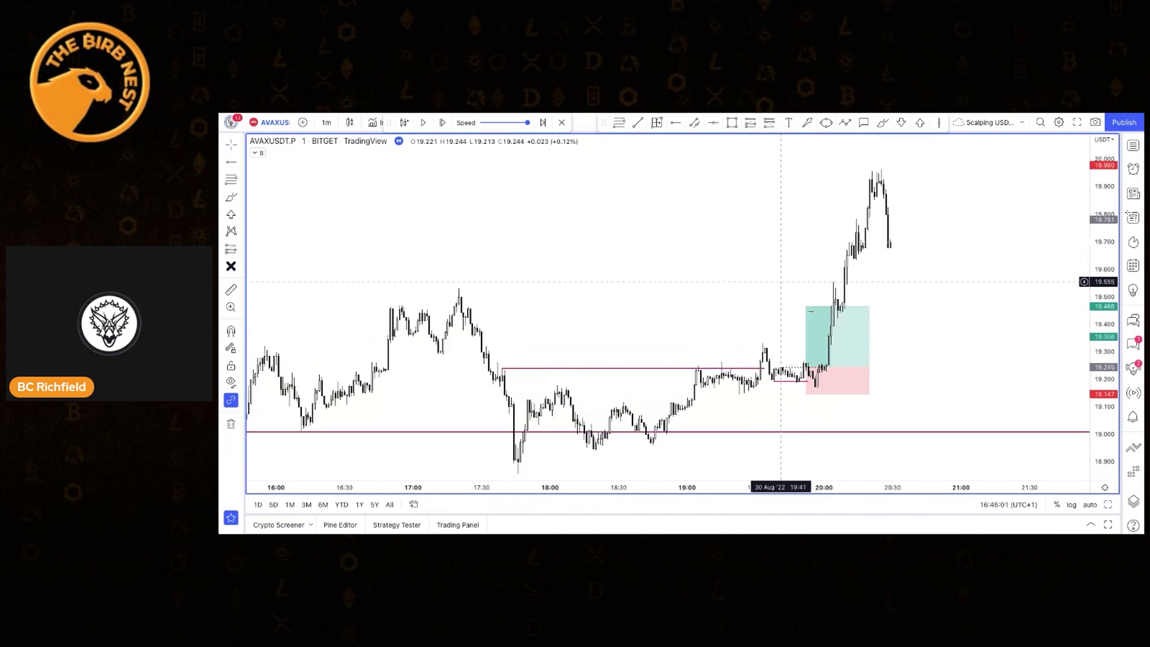
pyautogui.click(853, 329)
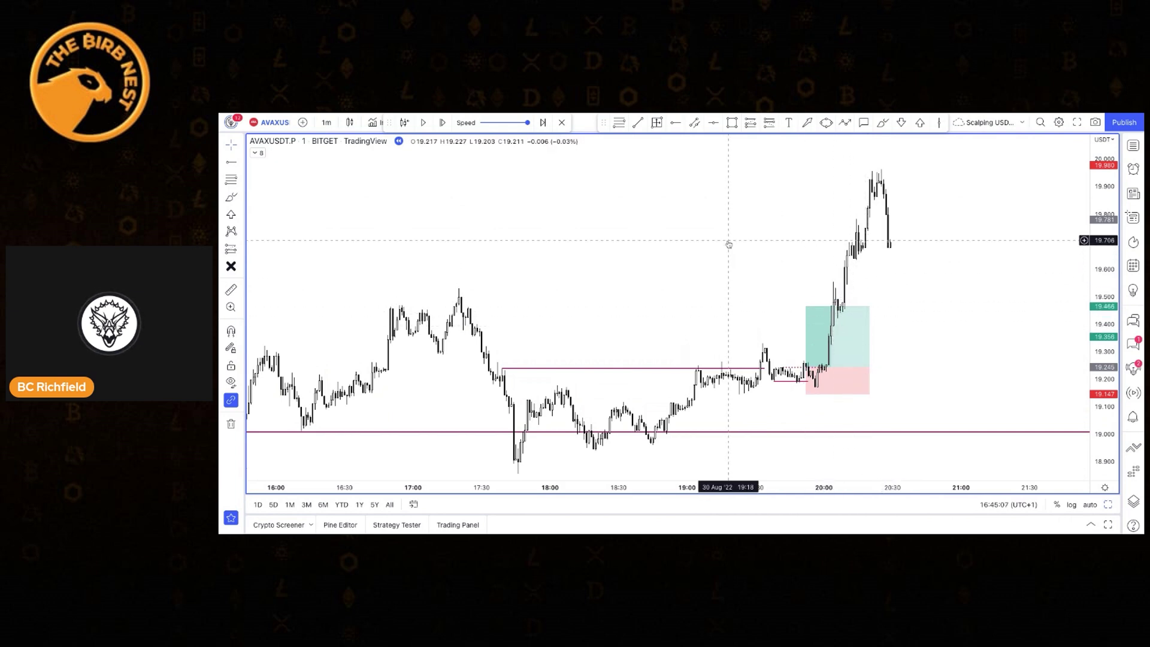
pyautogui.scroll(-3, 728, 240)
pyautogui.hscroll(-3, 728, 241)
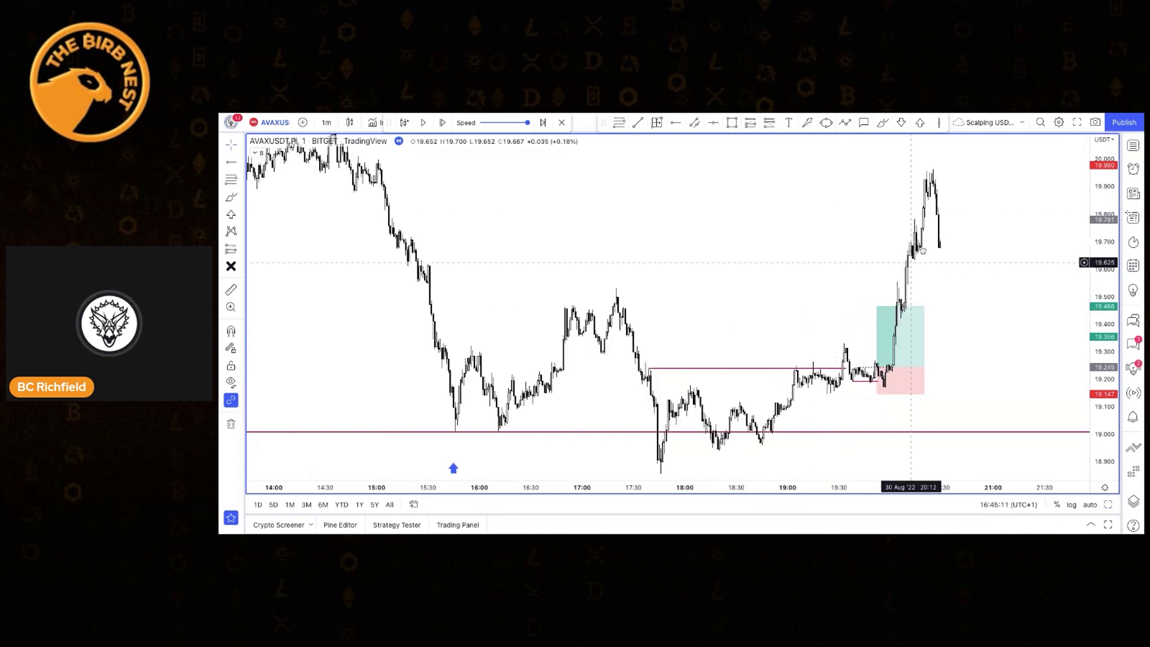
pyautogui.moveTo(730, 193); pyautogui.dragTo(726, 248)
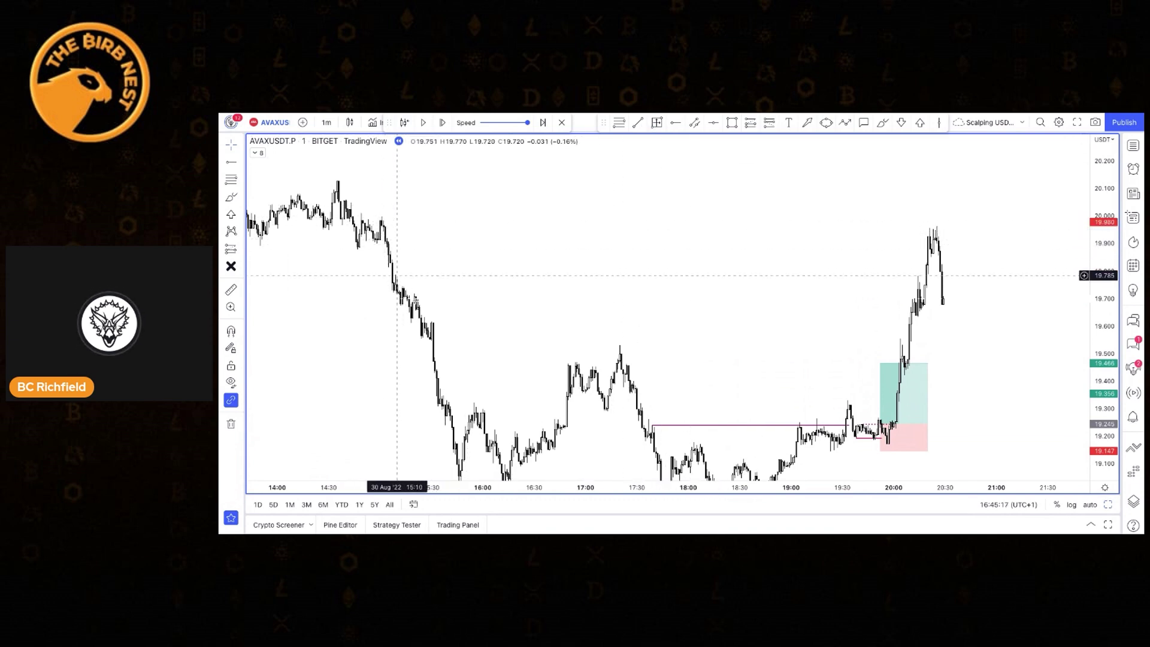
pyautogui.moveTo(575, 277); pyautogui.dragTo(603, 246)
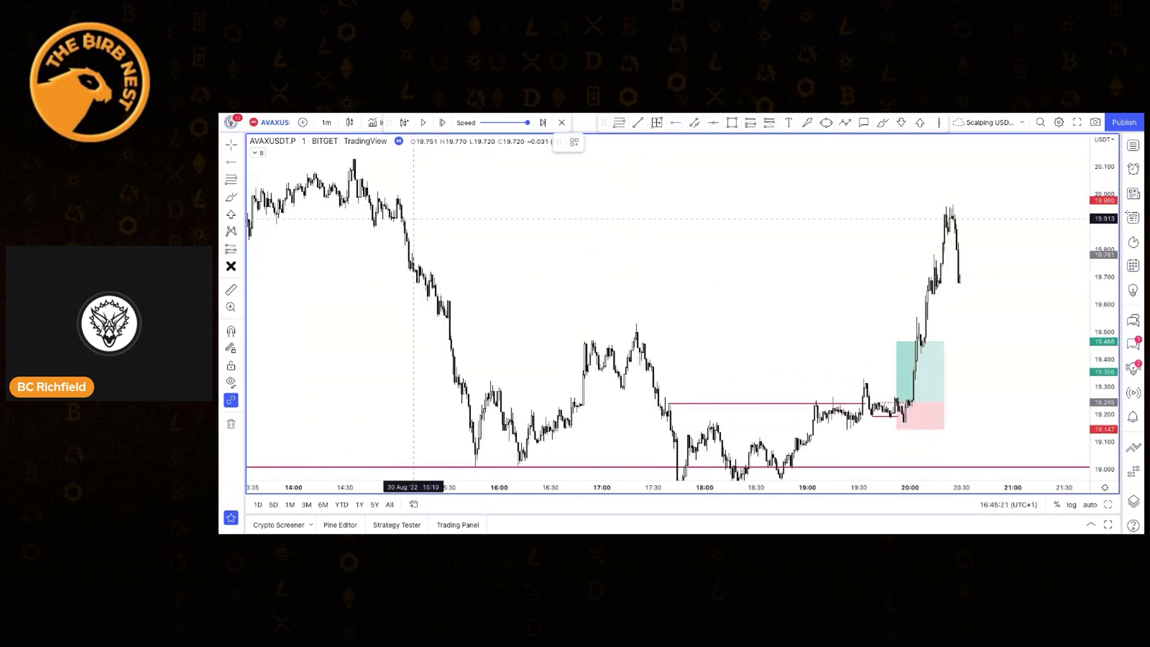
# Mark 19.913 with a horizontal ray and raise the long target to it (3.47% gain).
pyautogui.click(393, 218)
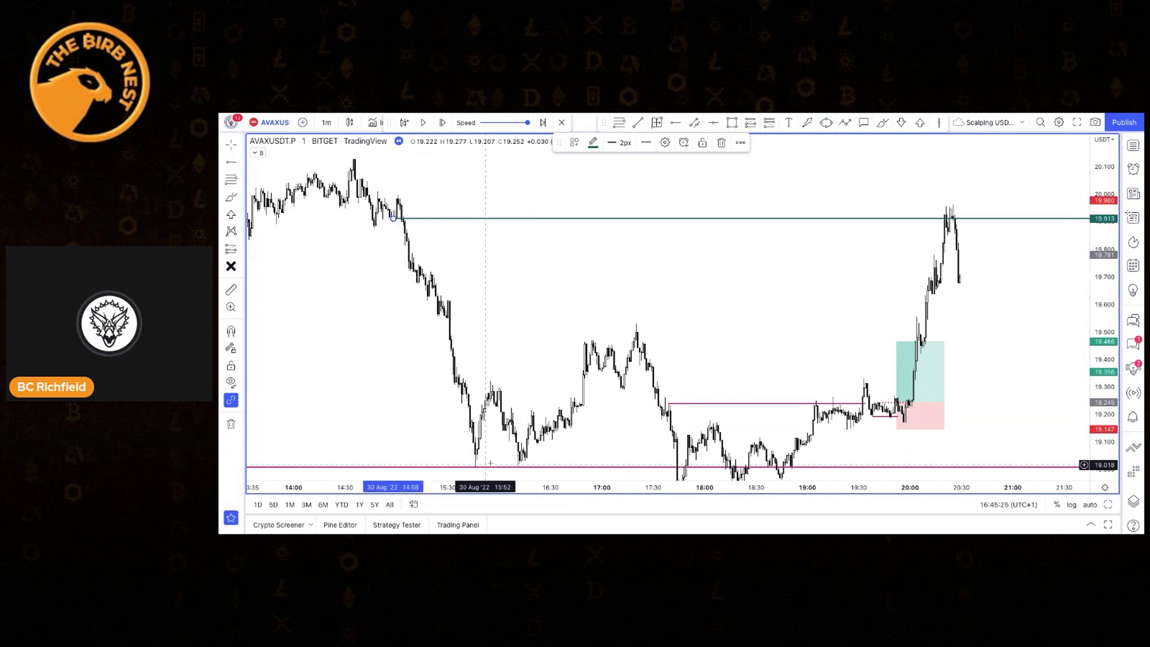
pyautogui.moveTo(897, 342); pyautogui.dragTo(896, 218)
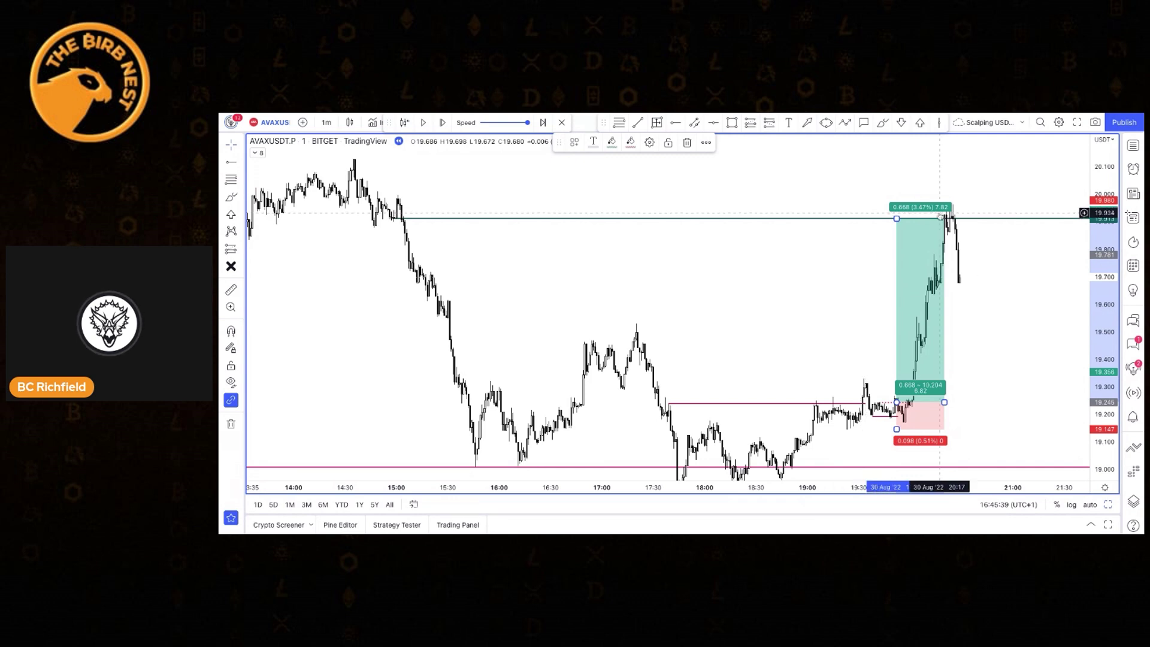
pyautogui.scroll(2, 992, 312)
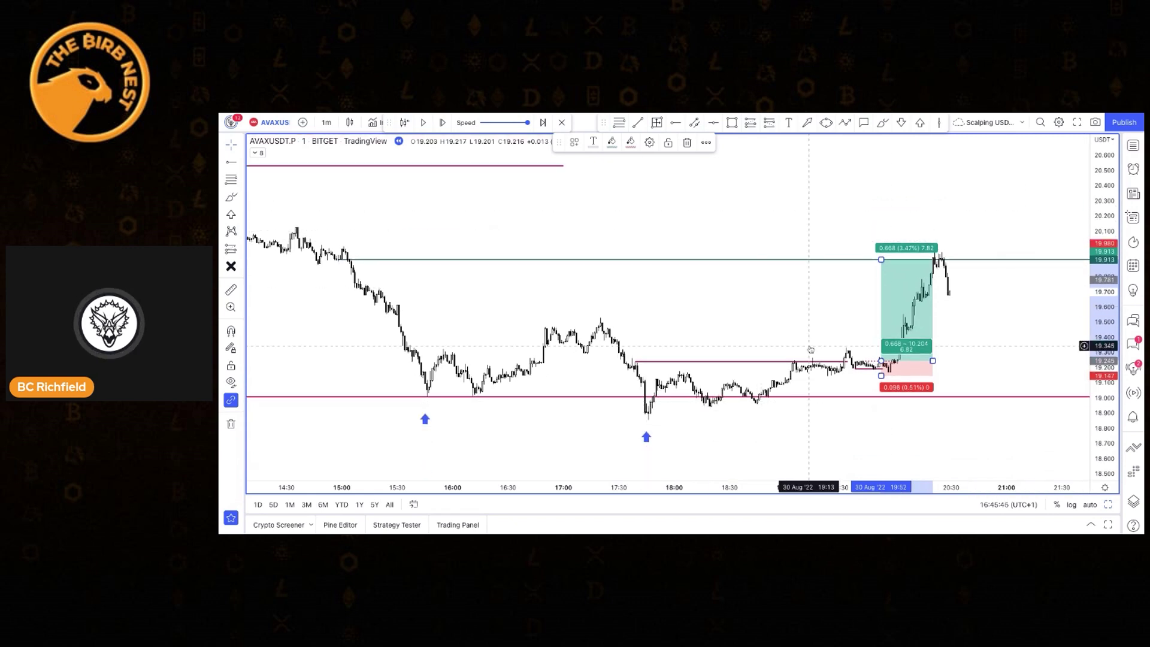
pyautogui.scroll(-3, 809, 346)
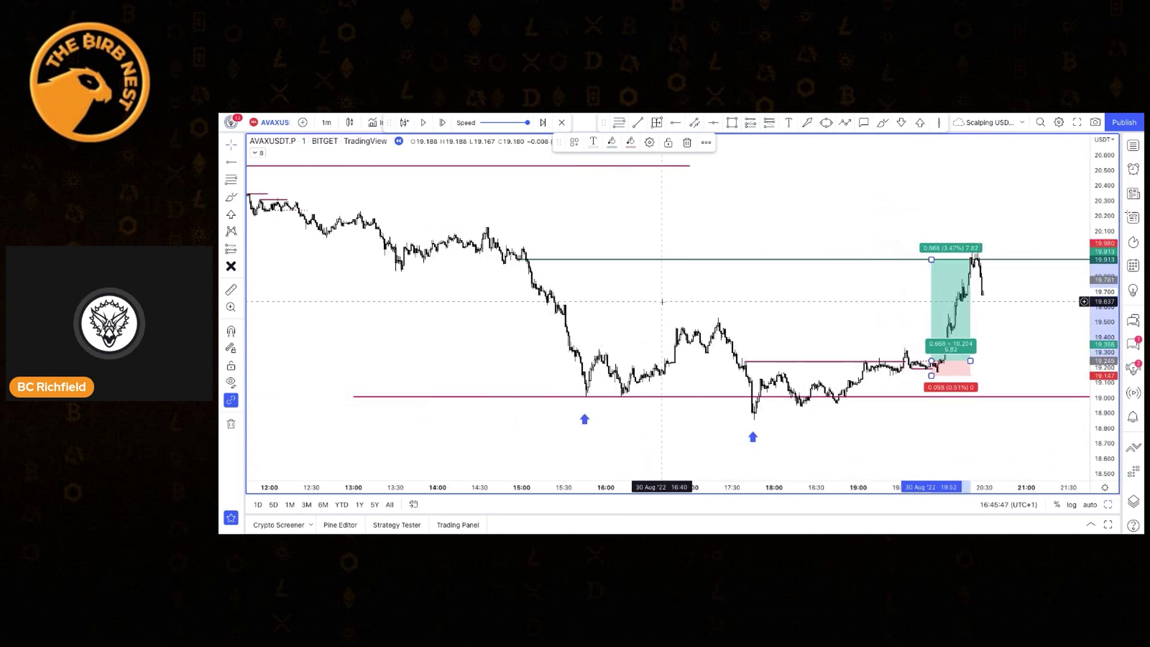
# Switch the AVAXUSDT chart to the 15-minute interval and pan to show through 31 Aug.
pyautogui.write('15')
pyautogui.press('Return')
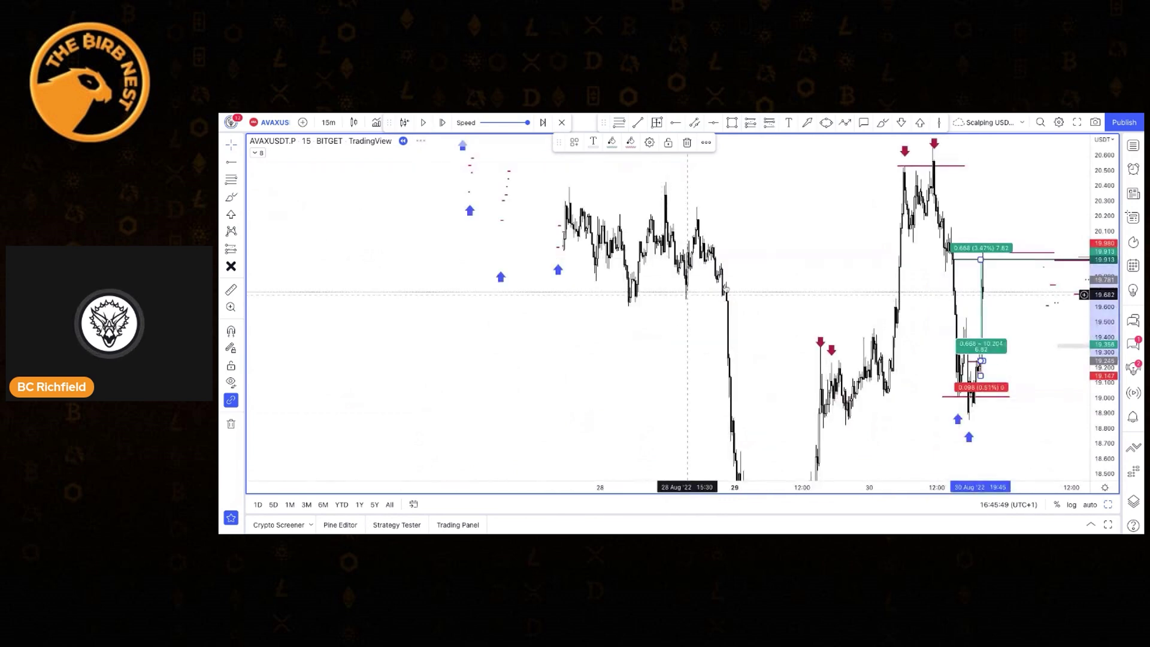
pyautogui.scroll(3, 861, 295)
pyautogui.scroll(2, 860, 295)
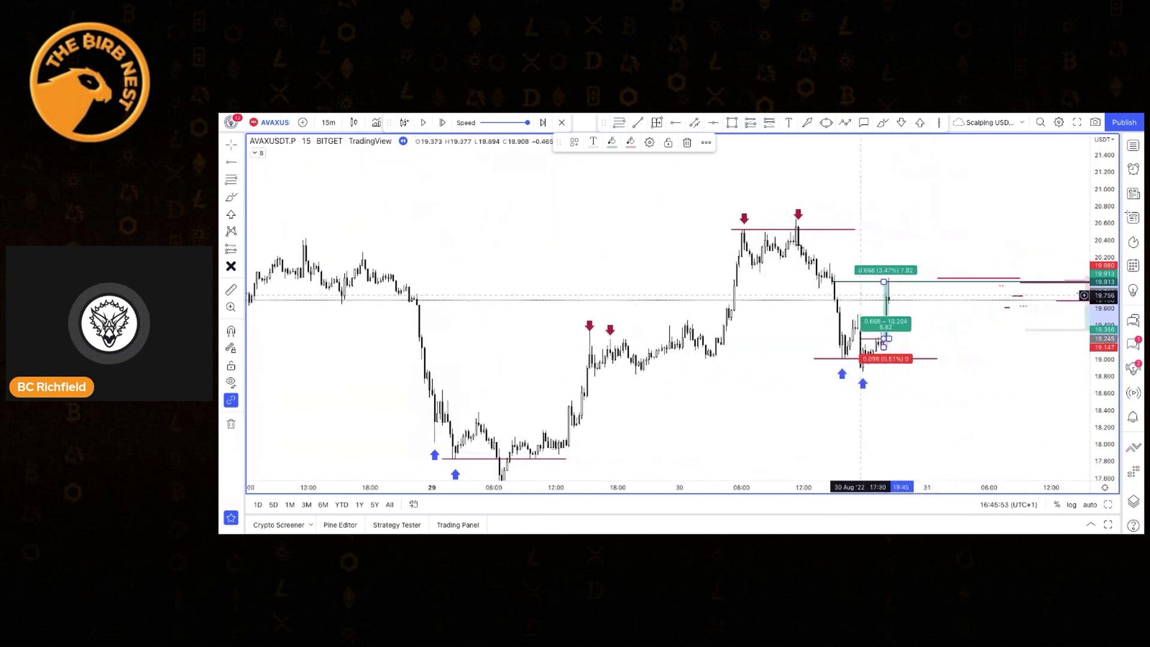
pyautogui.moveTo(914, 287); pyautogui.dragTo(838, 205)
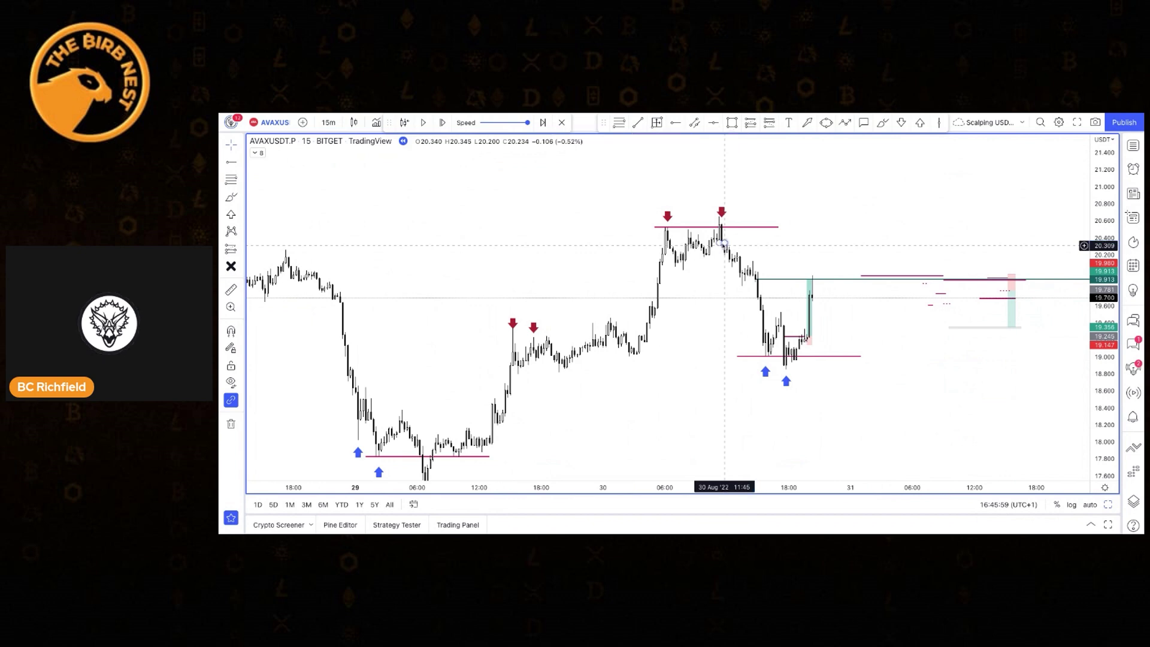
pyautogui.scroll(2, 791, 239)
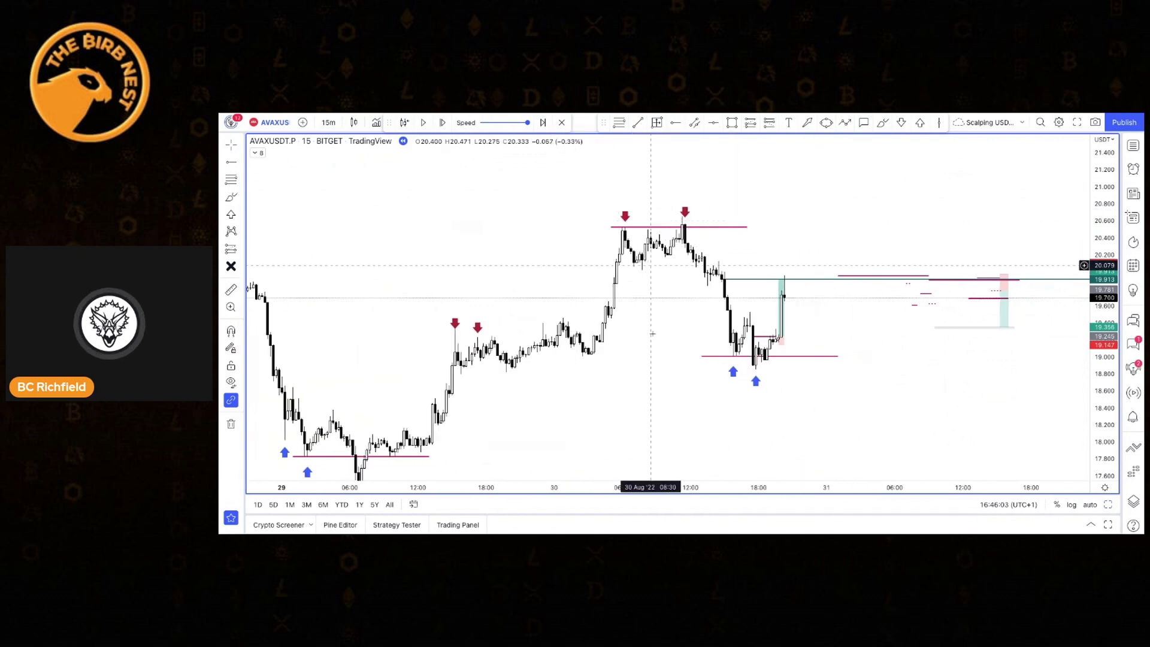
# Restore the RSI and OBV panes and start Bar Replay from 30 Aug midday.
pyautogui.doubleClick(653, 376)
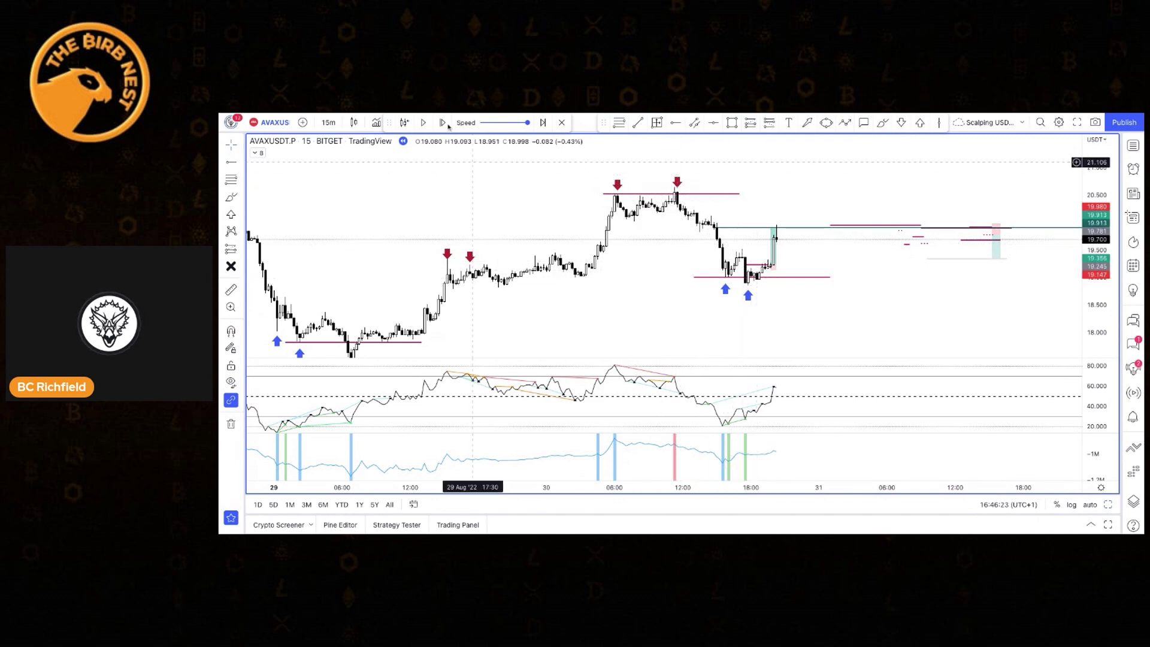
pyautogui.click(707, 248)
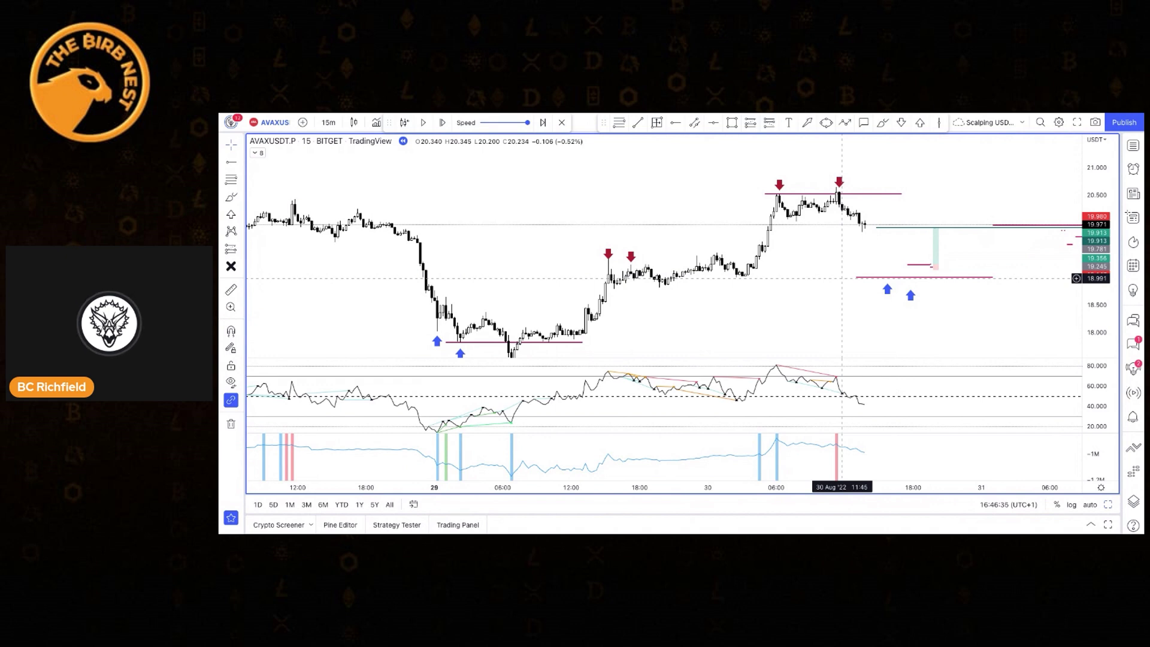
pyautogui.scroll(-1, 841, 278)
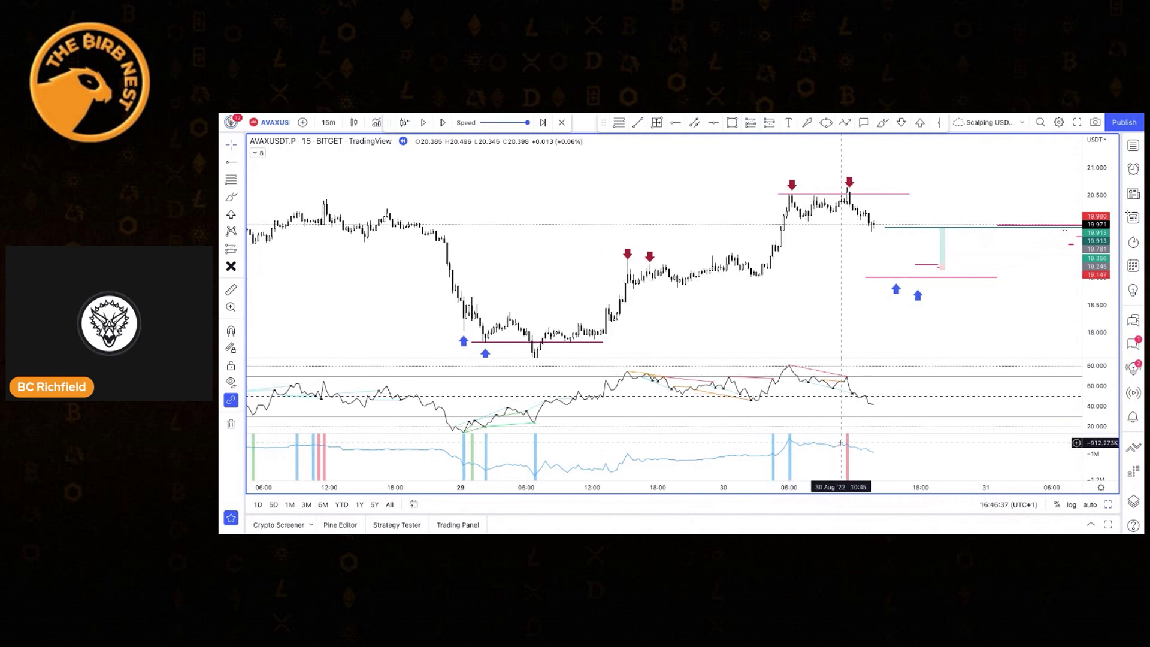
pyautogui.click(257, 154)
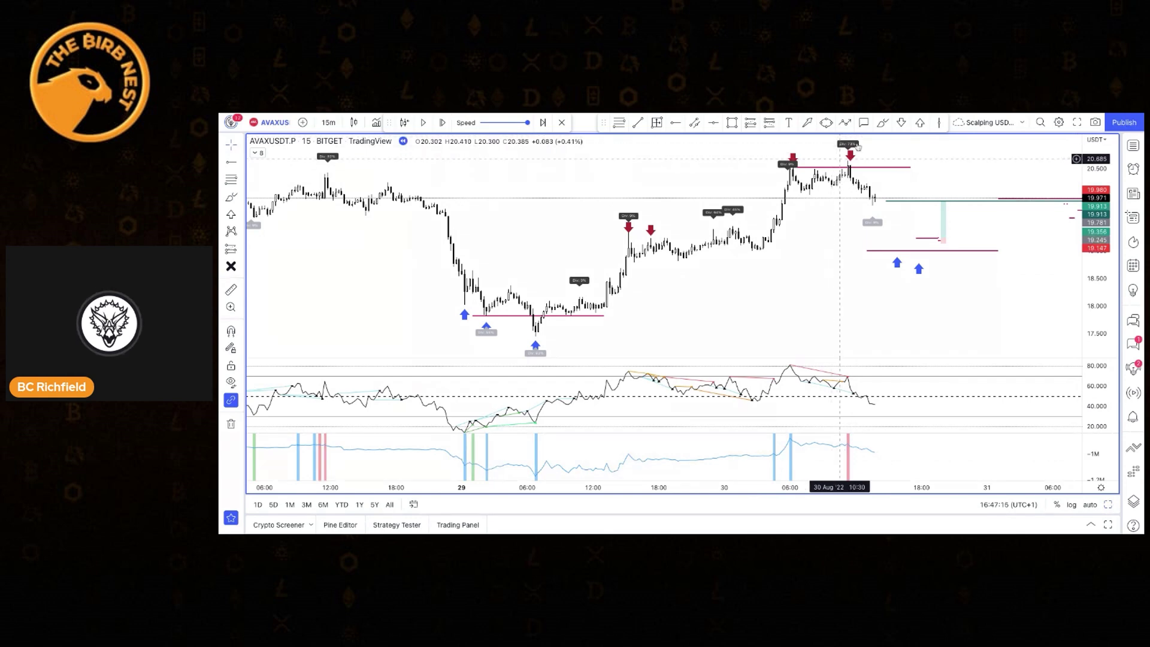
pyautogui.scroll(2, 851, 154)
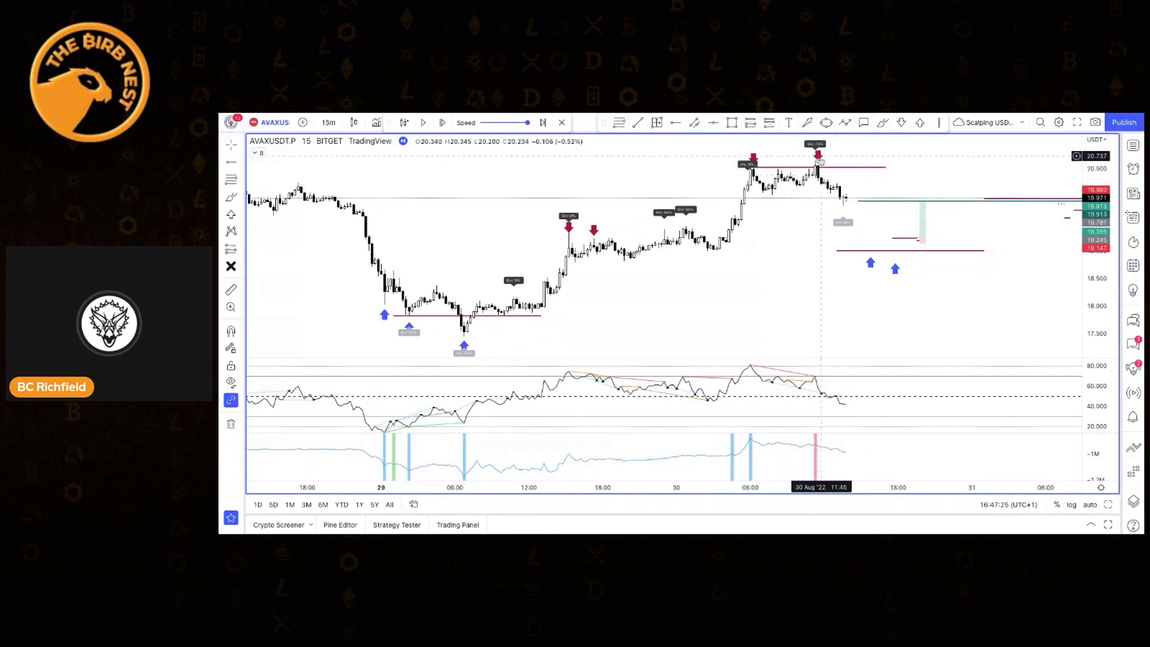
pyautogui.scroll(-2, 796, 179)
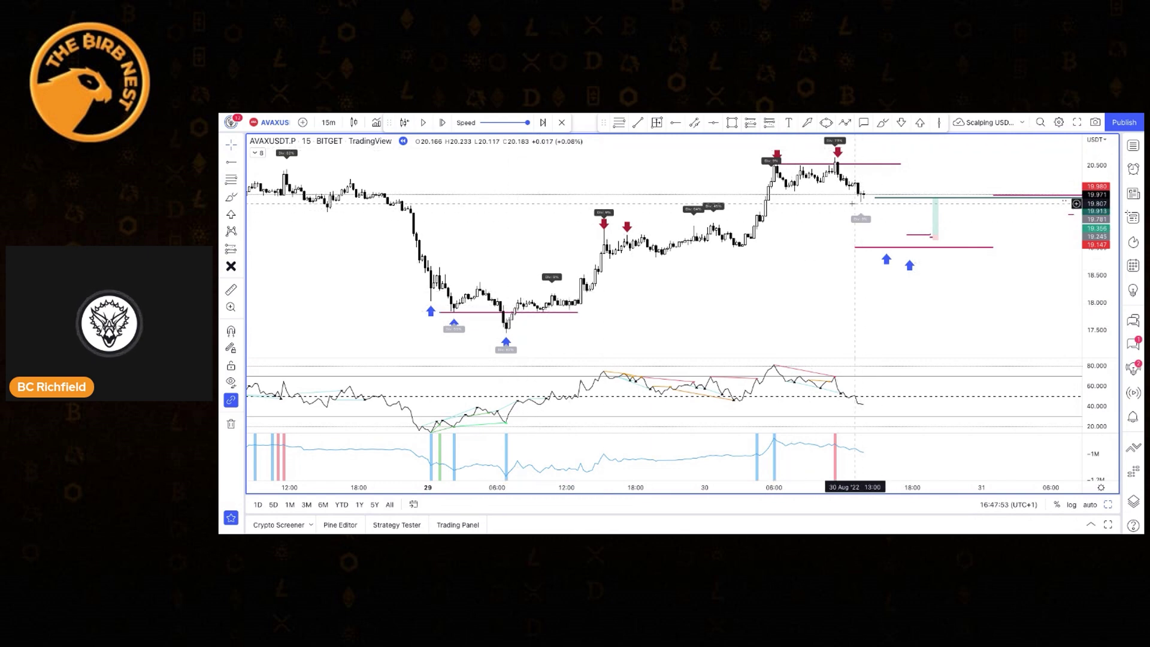
# Hide the indicator panes so the price chart fills the window.
pyautogui.moveTo(820, 288); pyautogui.dragTo(659, 307)
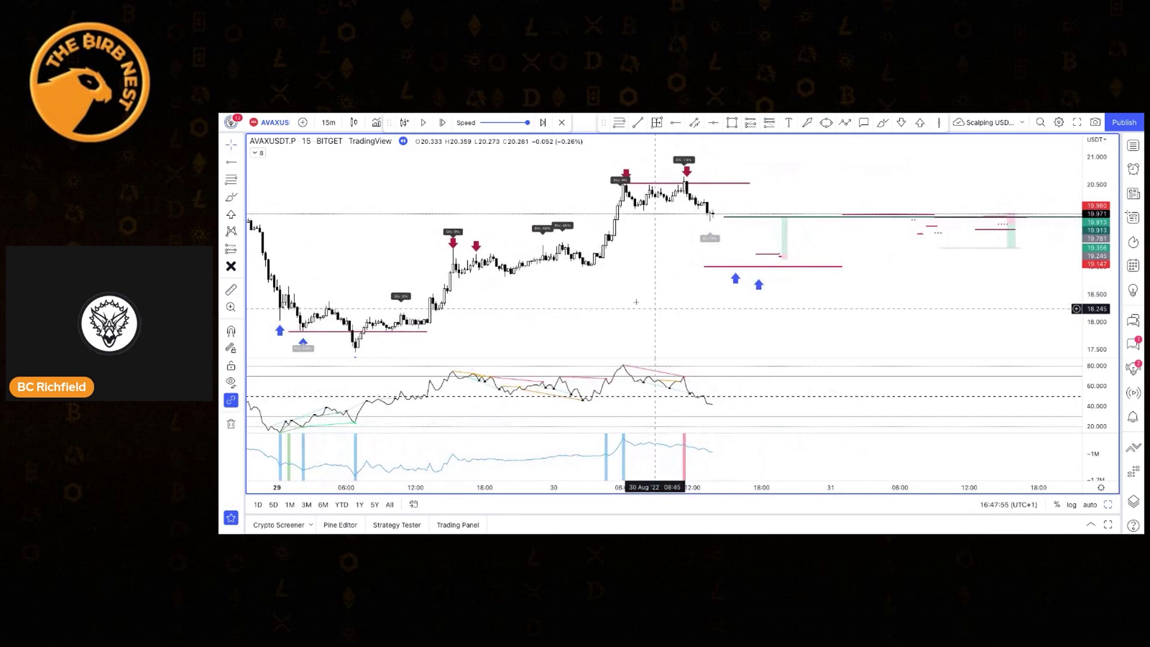
pyautogui.click(257, 154)
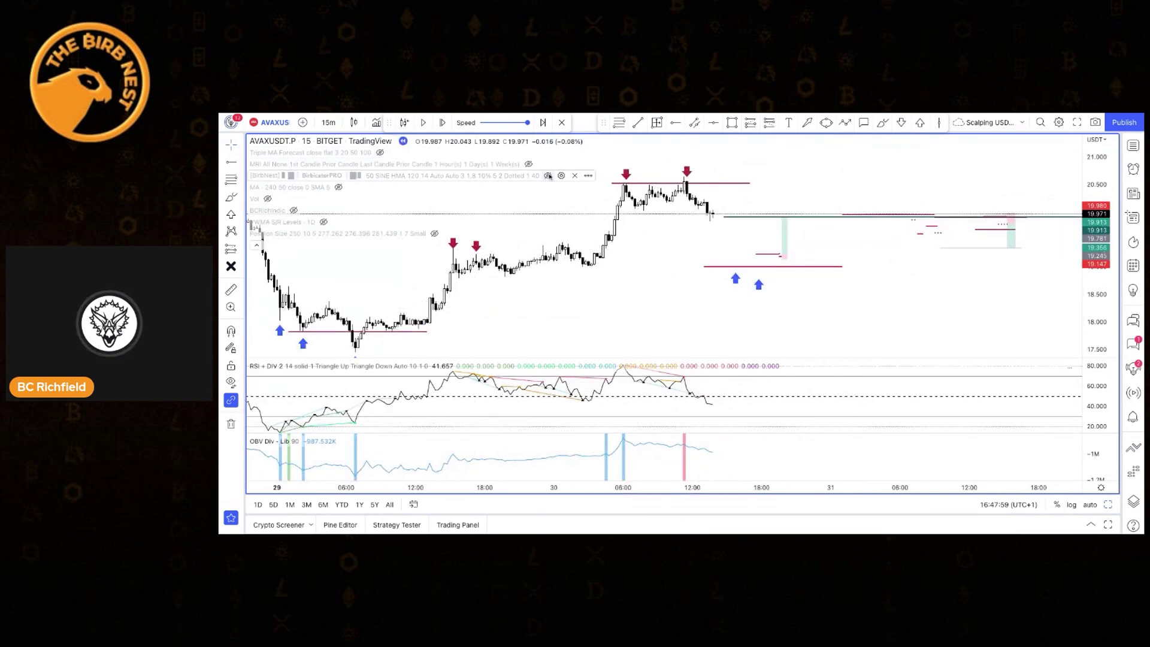
pyautogui.click(256, 245)
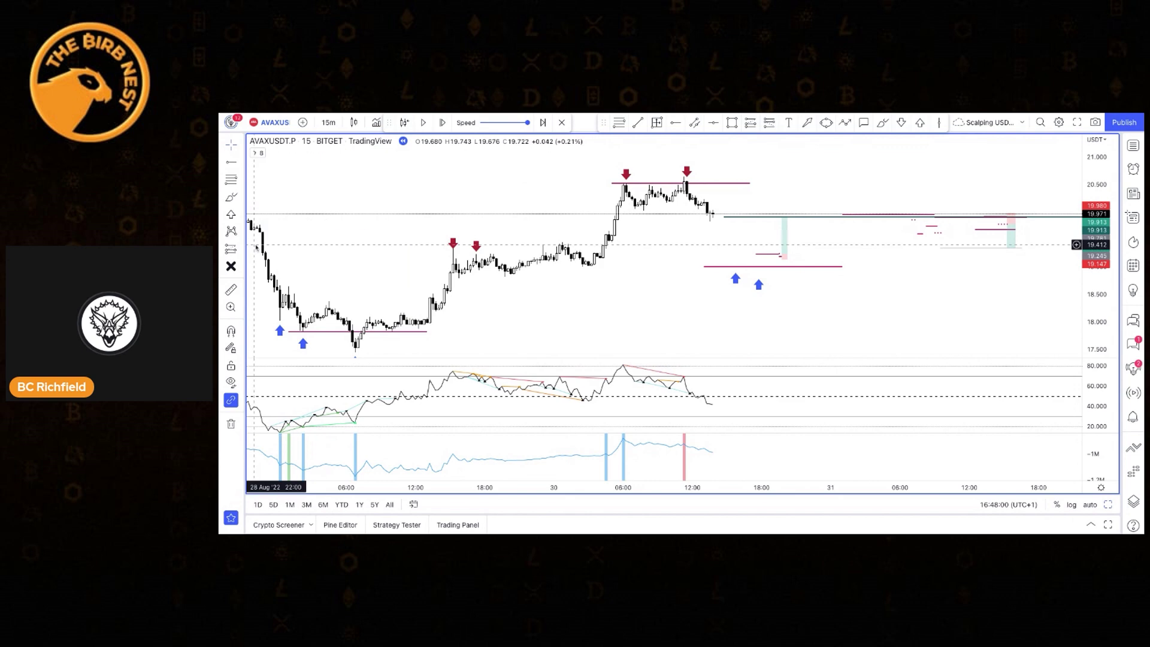
pyautogui.doubleClick(888, 318)
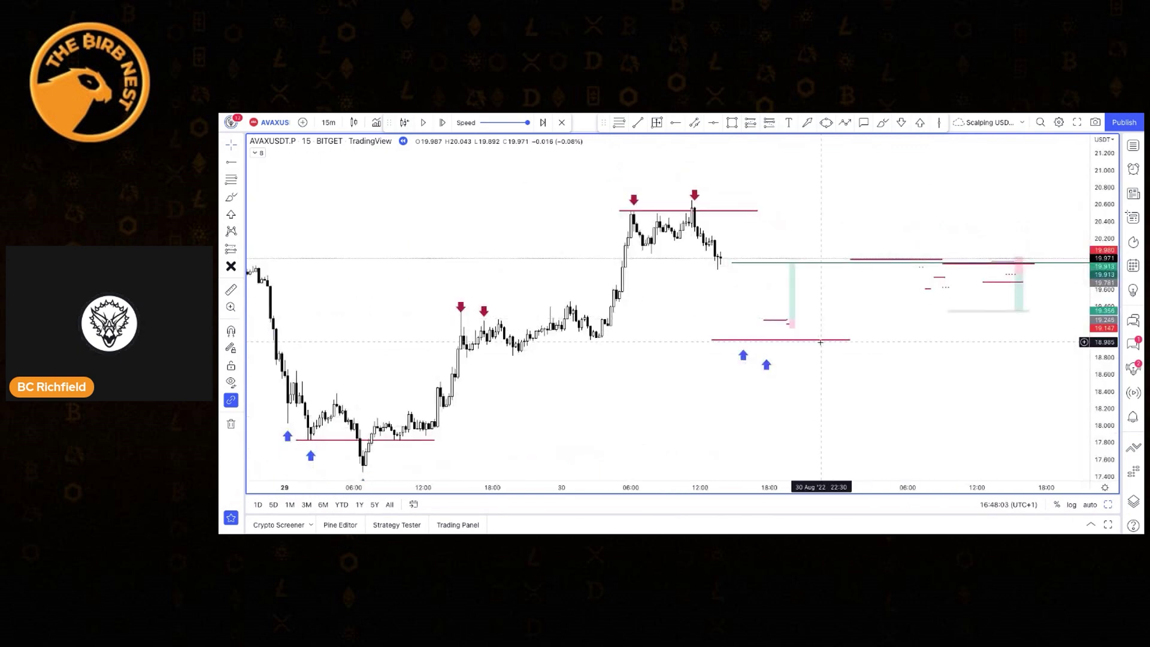
# Switch to the 1-minute interval and frame the resistance line from 07:30, scale about 18.6–20.1.
pyautogui.write('1')
pyautogui.press('Return')
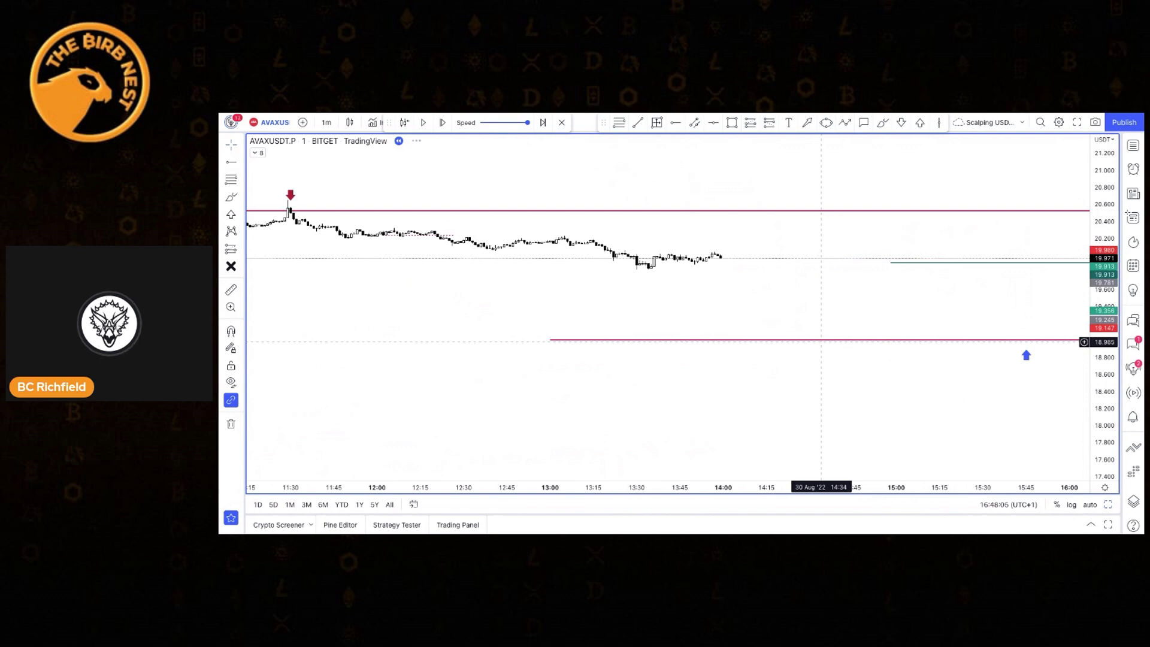
pyautogui.scroll(-5, 820, 342)
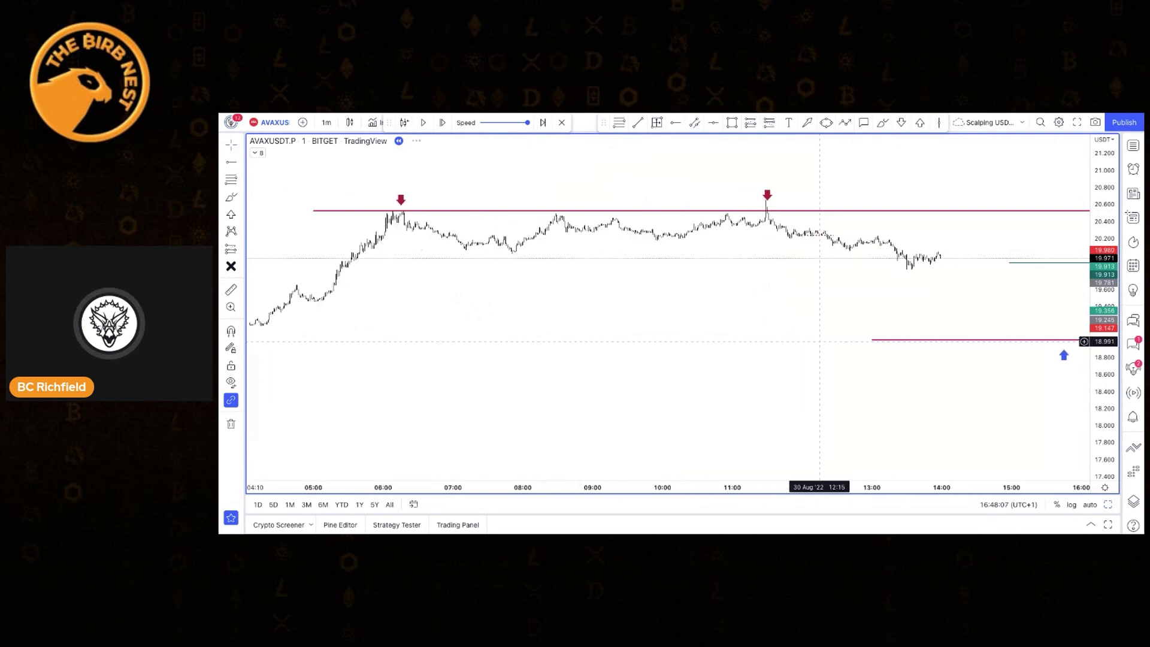
pyautogui.moveTo(1084, 306); pyautogui.dragTo(916, 239)
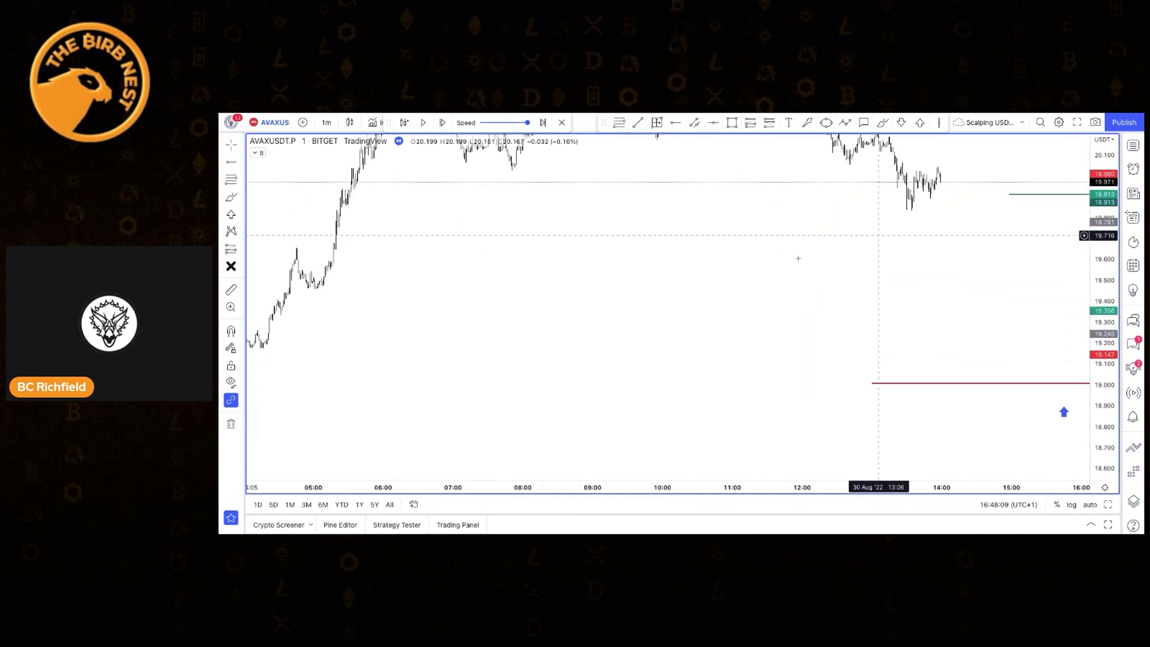
pyautogui.moveTo(778, 240); pyautogui.dragTo(741, 367)
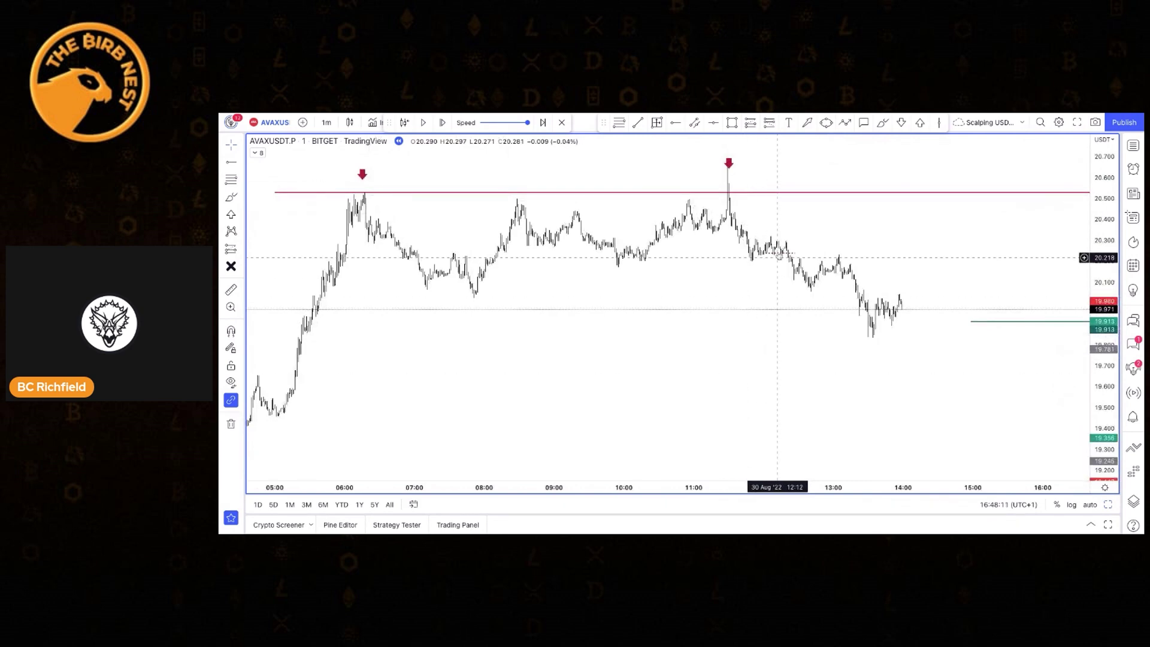
pyautogui.scroll(4, 778, 253)
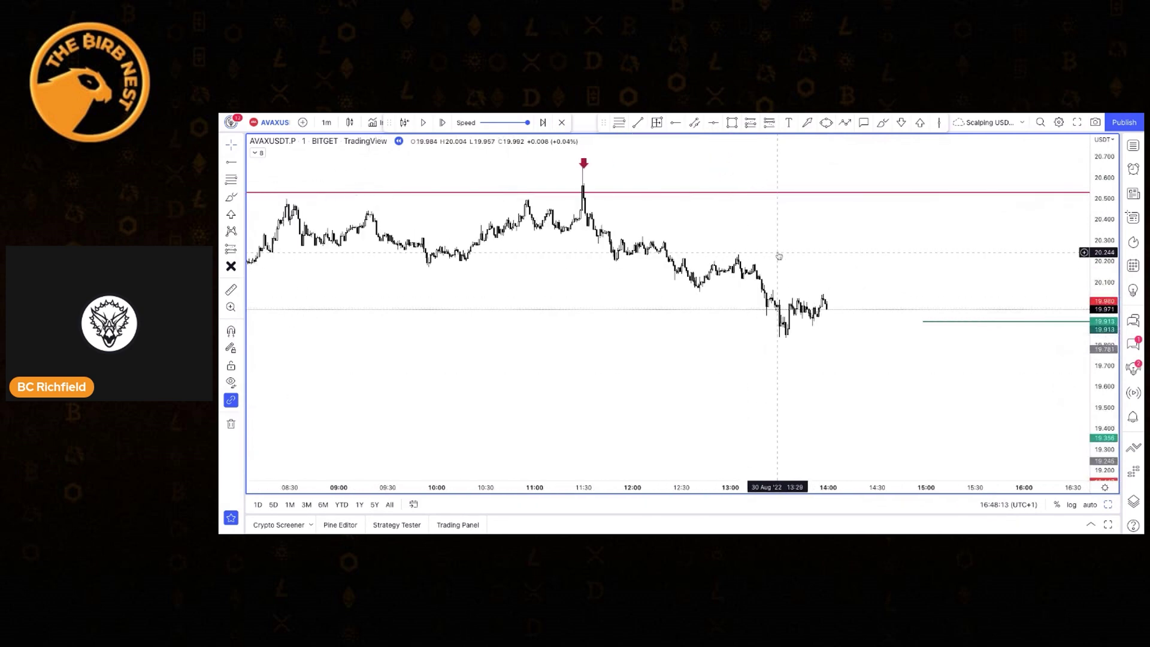
pyautogui.moveTo(765, 208); pyautogui.dragTo(834, 203)
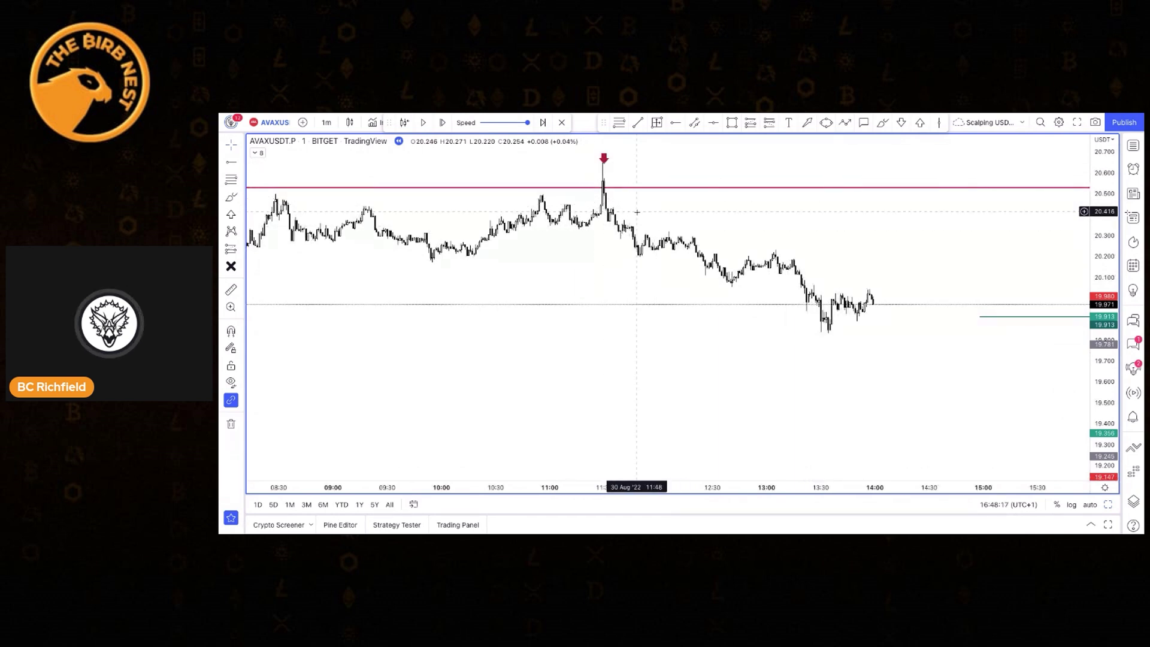
pyautogui.moveTo(652, 210); pyautogui.dragTo(759, 224)
pyautogui.scroll(1, 767, 226)
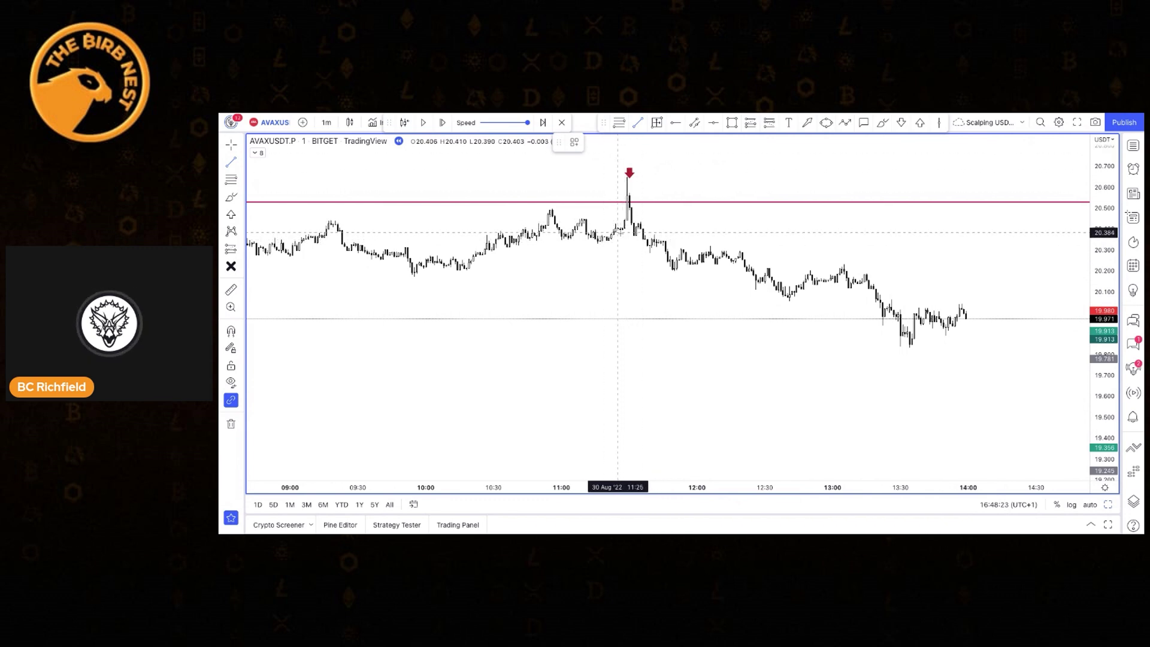
# Draw a short solid red horizontal line at 20.386.
pyautogui.moveTo(620, 232); pyautogui.dragTo(671, 232)
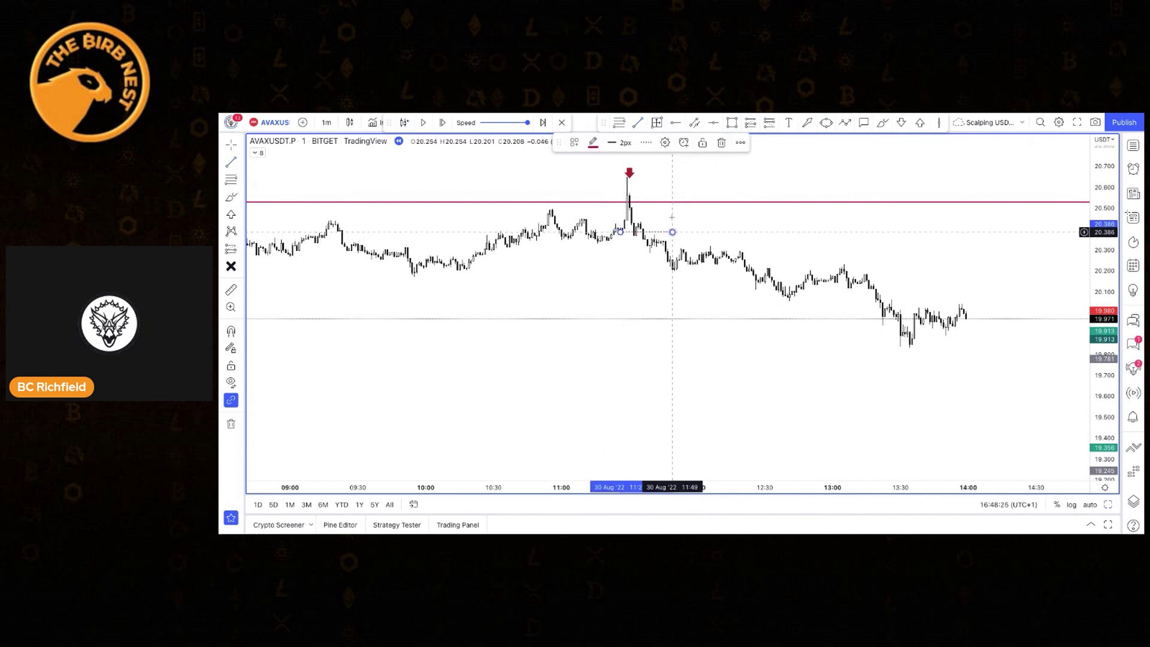
pyautogui.click(645, 143)
pyautogui.click(662, 163)
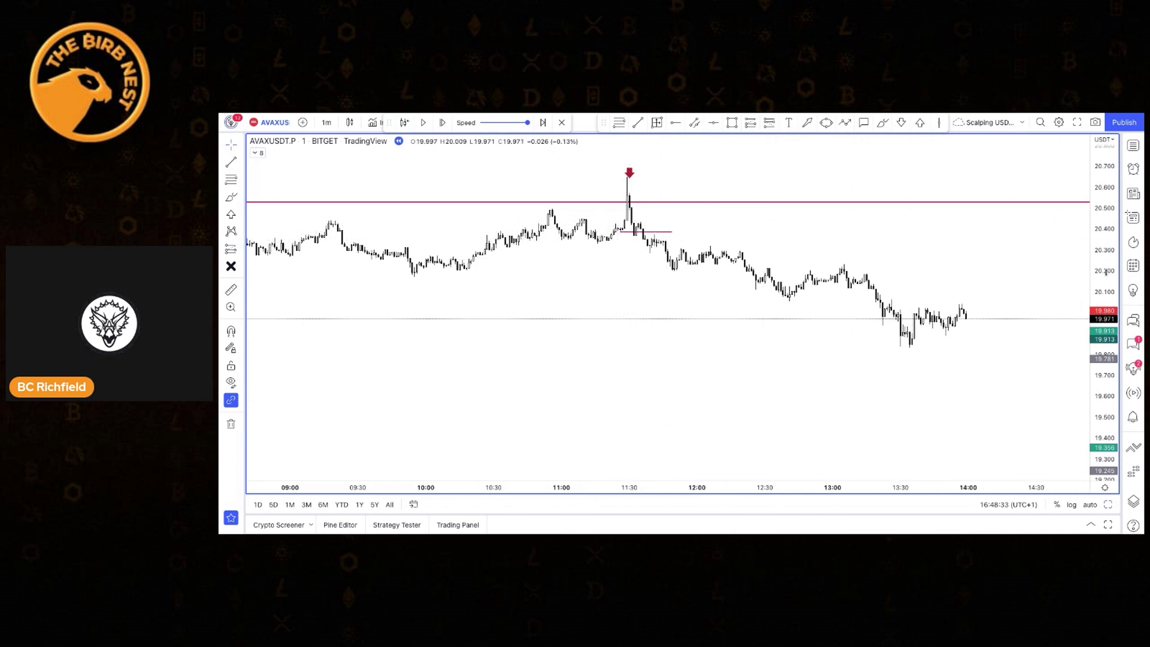
# Draw a horizontal line along the consolidation top.
pyautogui.moveTo(1105, 271); pyautogui.dragTo(1105, 240)
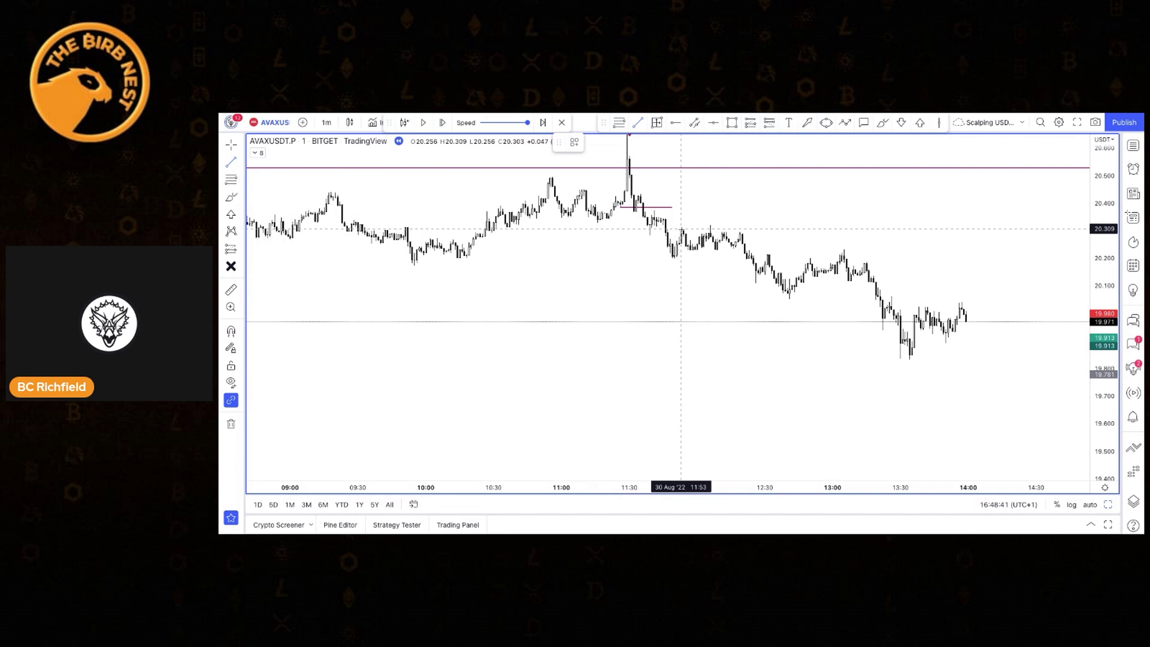
pyautogui.moveTo(681, 229); pyautogui.dragTo(738, 228)
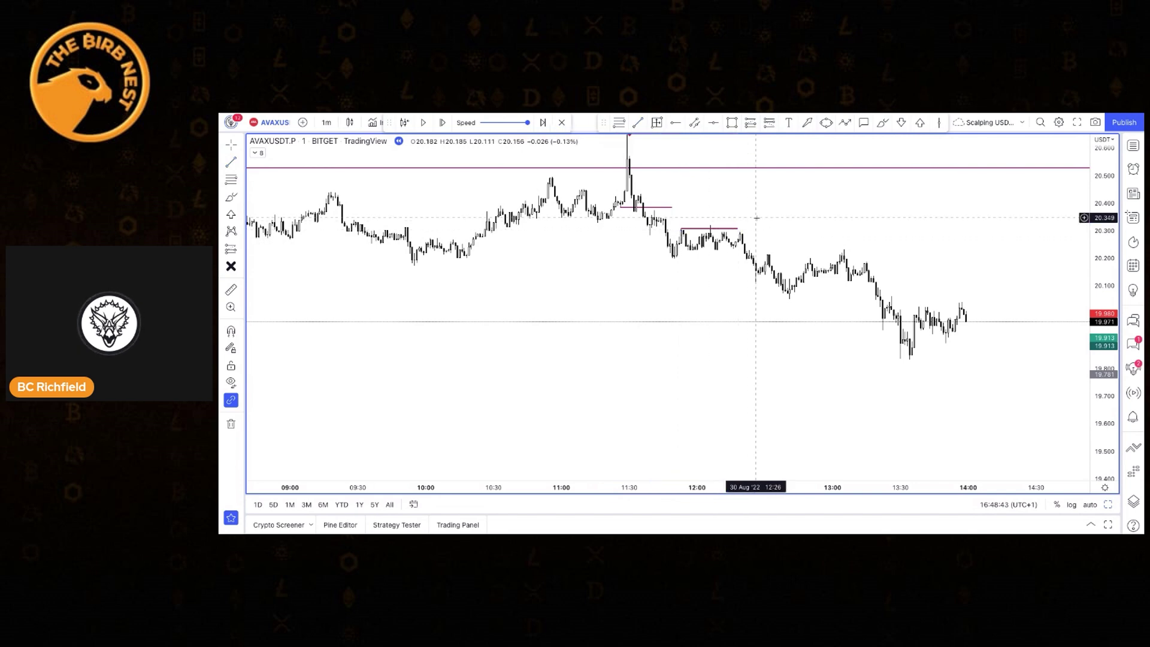
pyautogui.hscroll(5, 702, 249)
pyautogui.scroll(3, 724, 277)
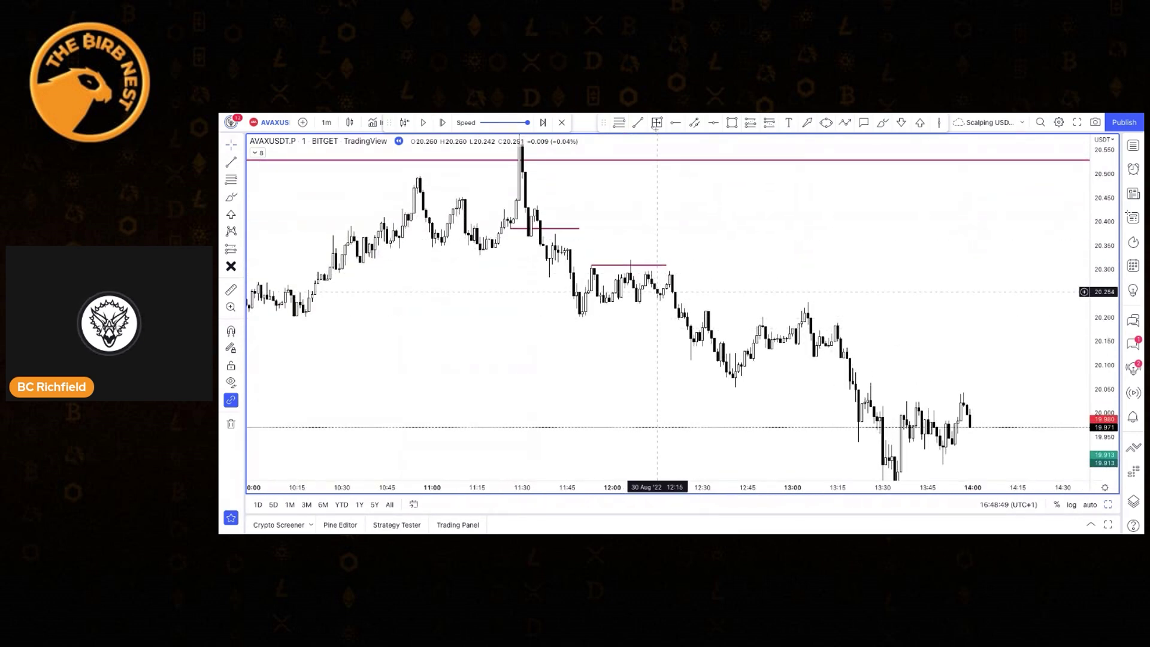
# Draw a dotted horizontal trend line at 20.238 from 12:02 to 12:28 and review its settings.
pyautogui.click(637, 122)
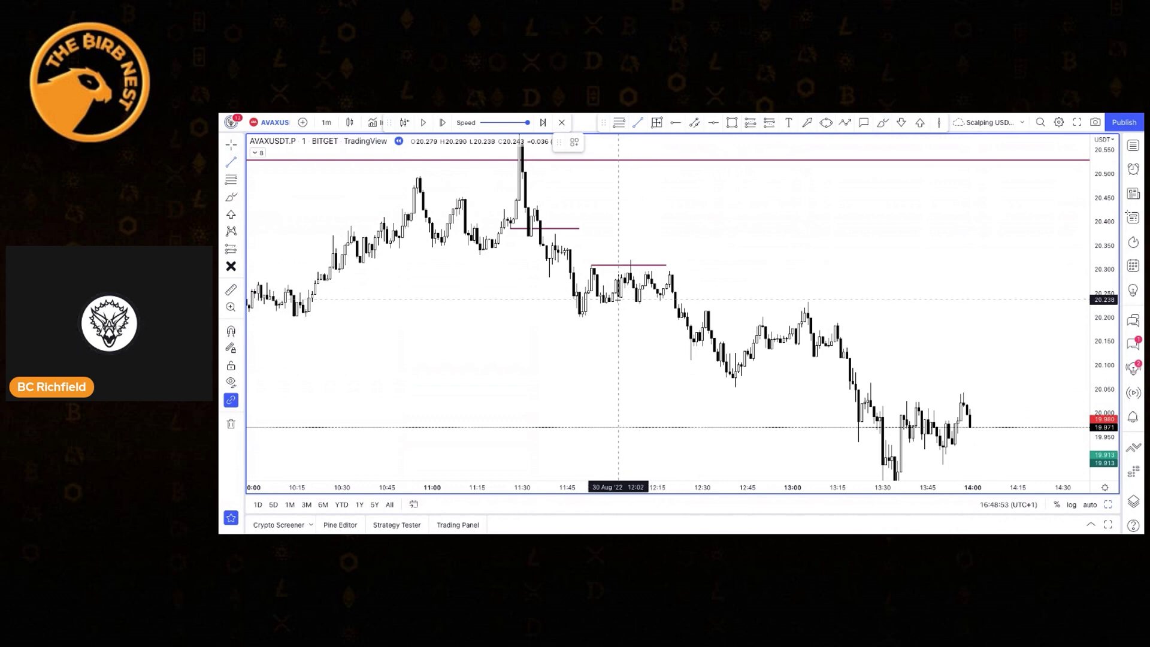
pyautogui.moveTo(618, 300); pyautogui.dragTo(696, 299)
pyautogui.doubleClick(696, 299)
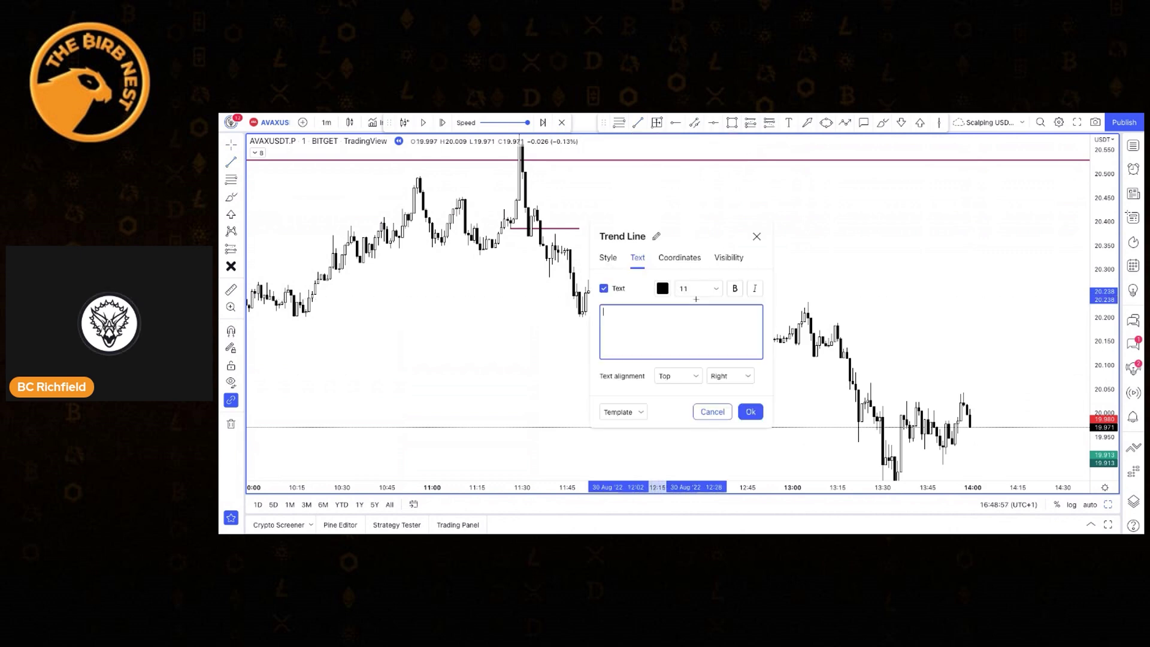
pyautogui.click(647, 412)
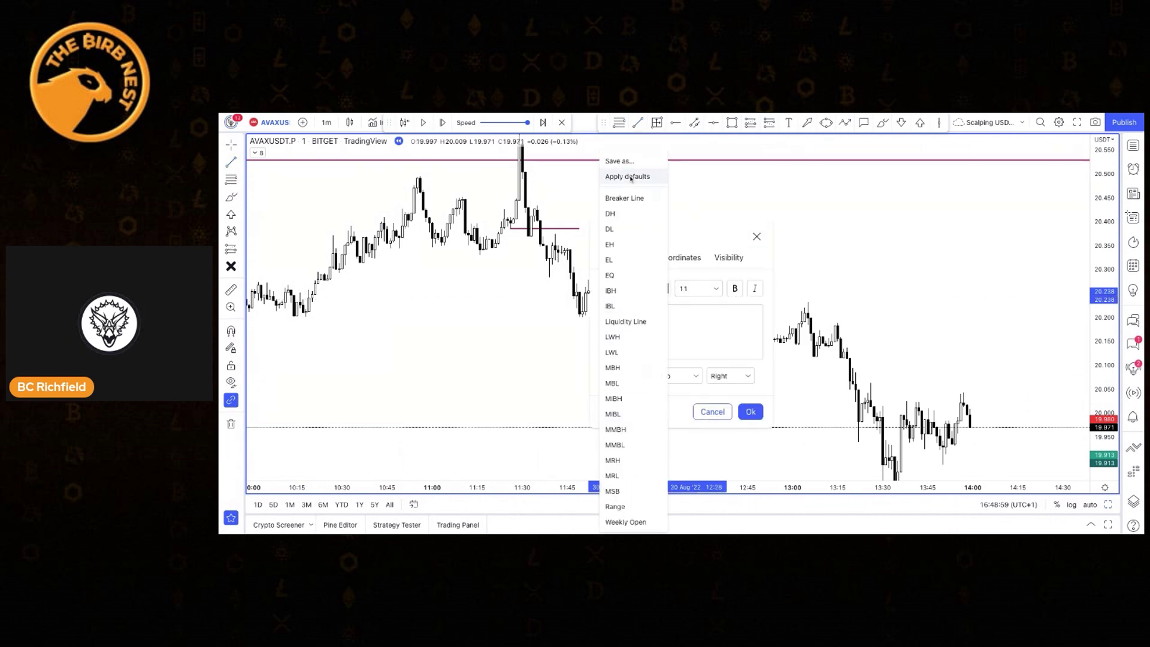
pyautogui.click(627, 196)
pyautogui.press('Escape')
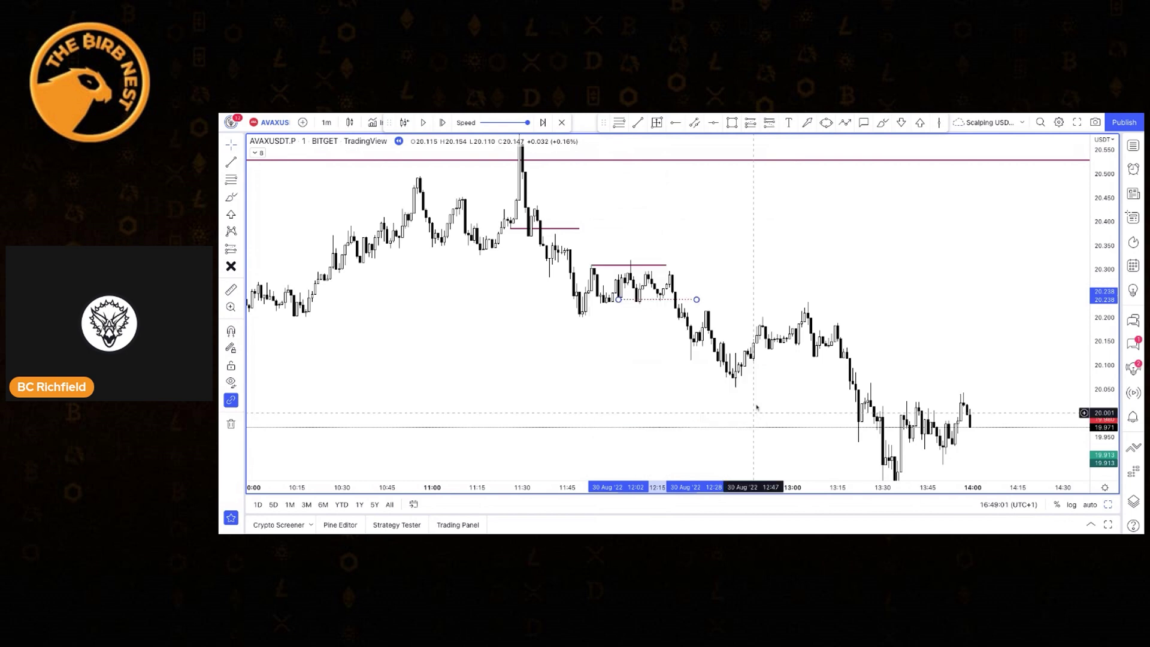
# Zoom out and pan back to the 04:00–05:30 early-morning rally.
pyautogui.click(540, 268)
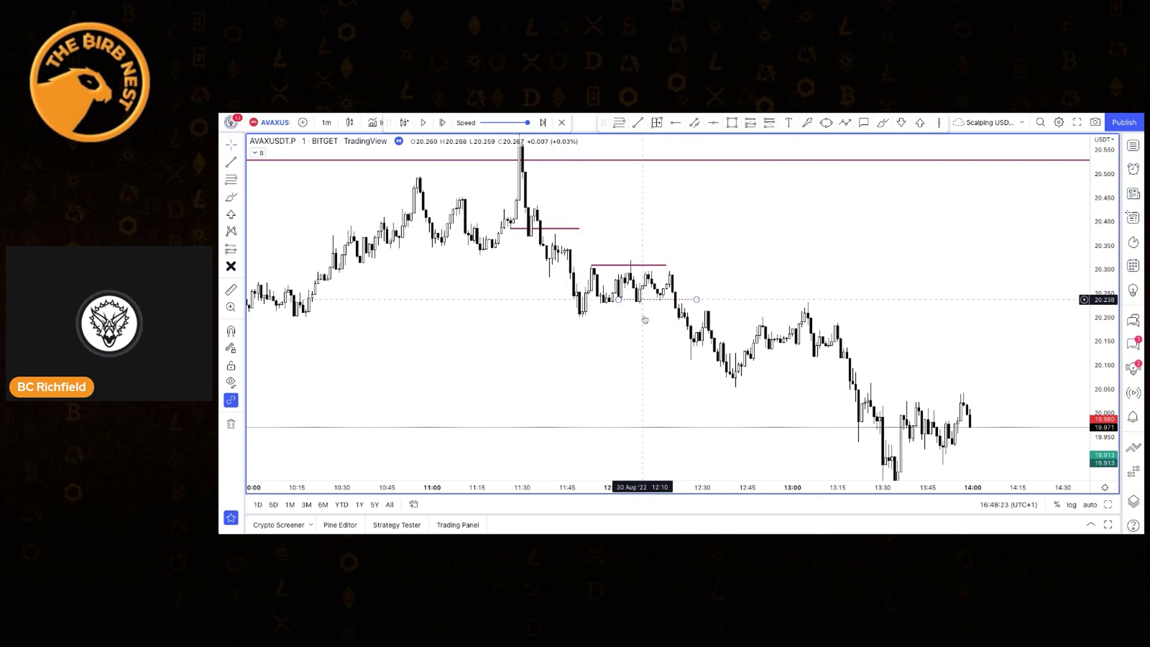
pyautogui.scroll(-4, 631, 363)
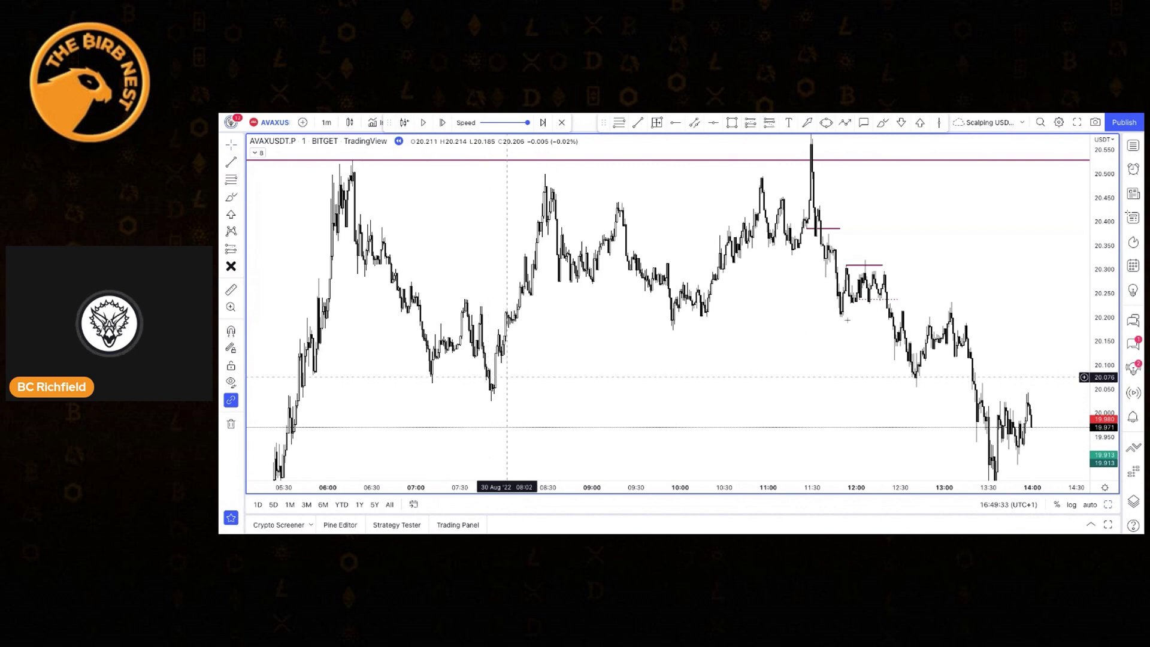
pyautogui.moveTo(740, 365); pyautogui.dragTo(763, 245)
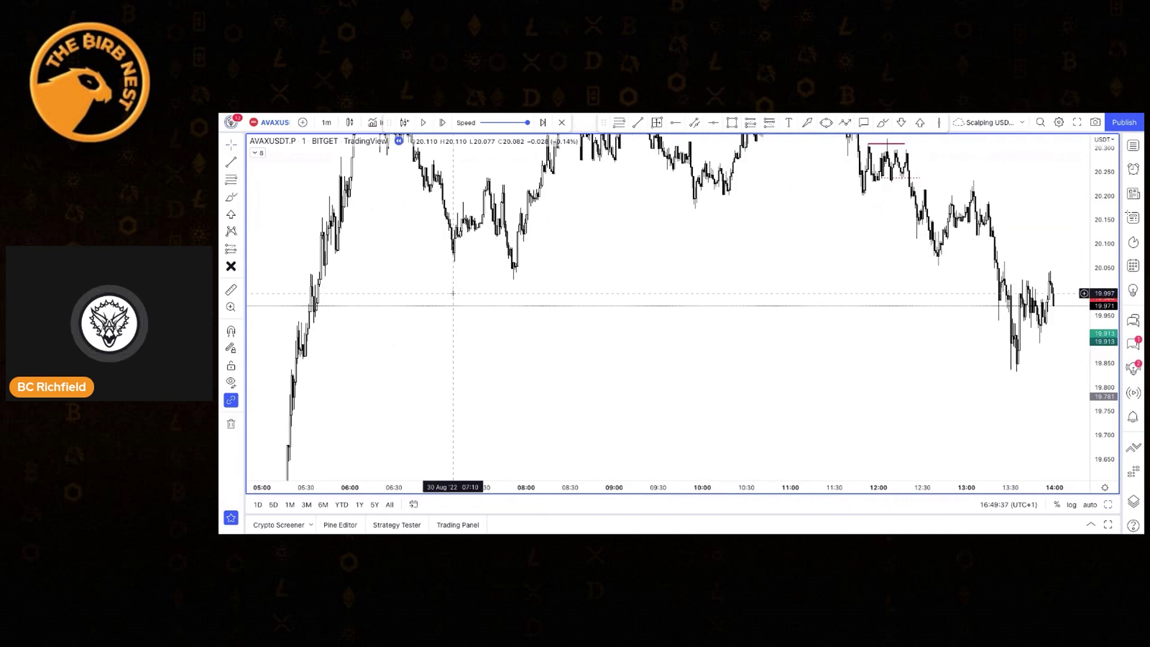
pyautogui.hscroll(-5, 453, 293)
pyautogui.moveTo(413, 381); pyautogui.dragTo(587, 288)
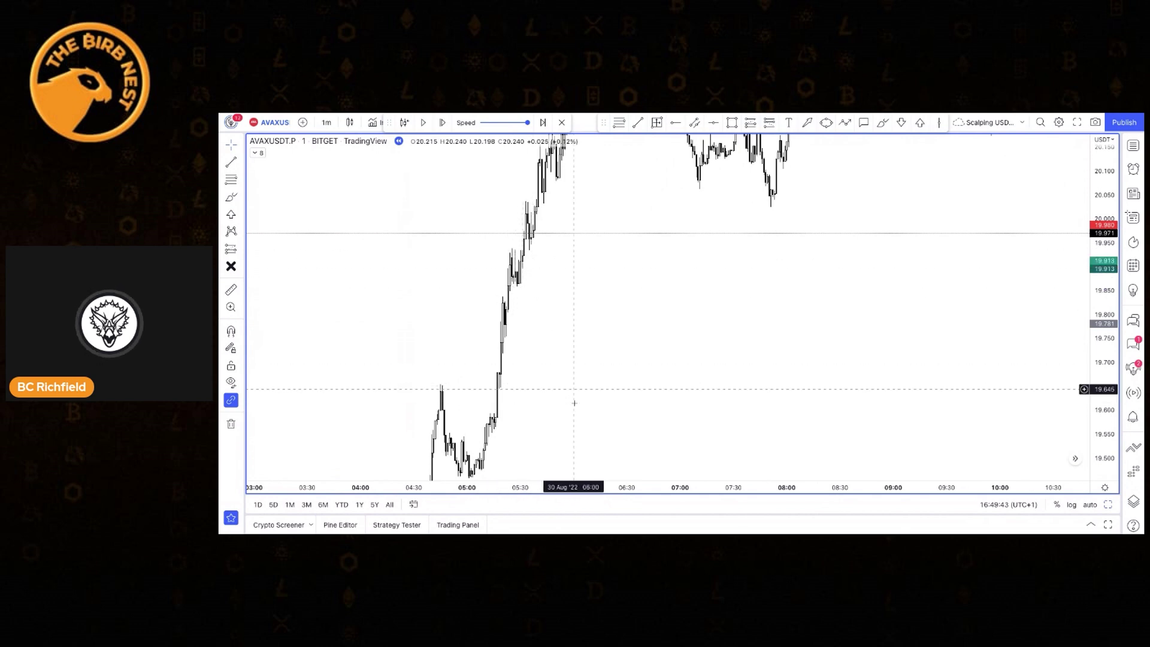
pyautogui.moveTo(574, 403); pyautogui.dragTo(570, 300)
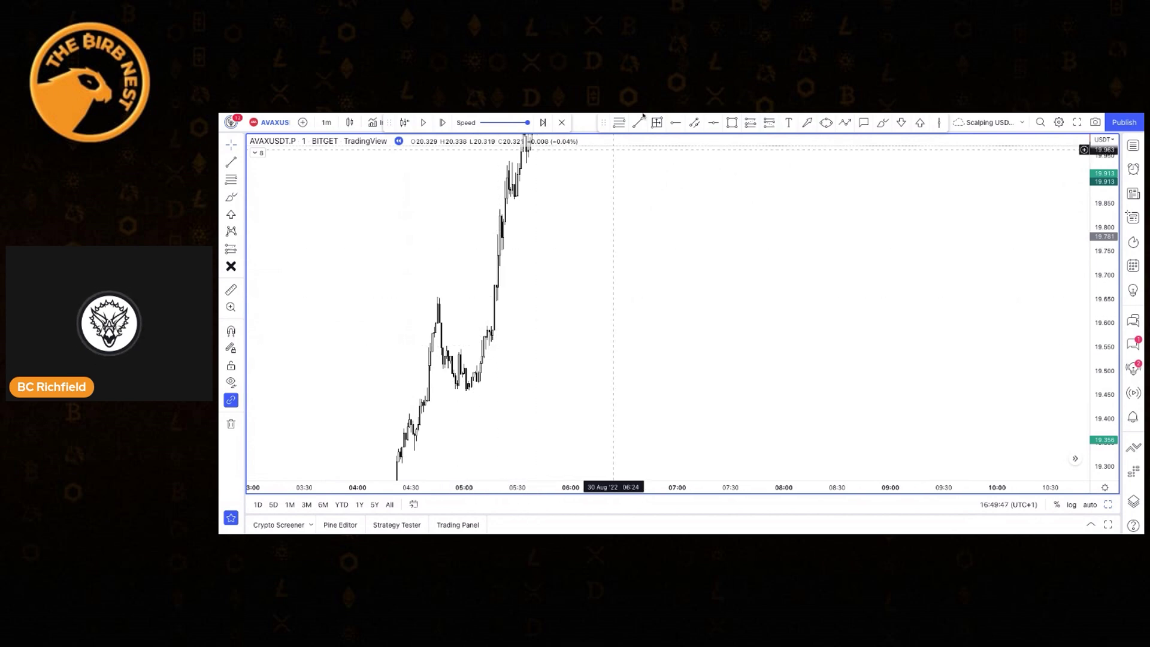
pyautogui.scroll(5, 695, 278)
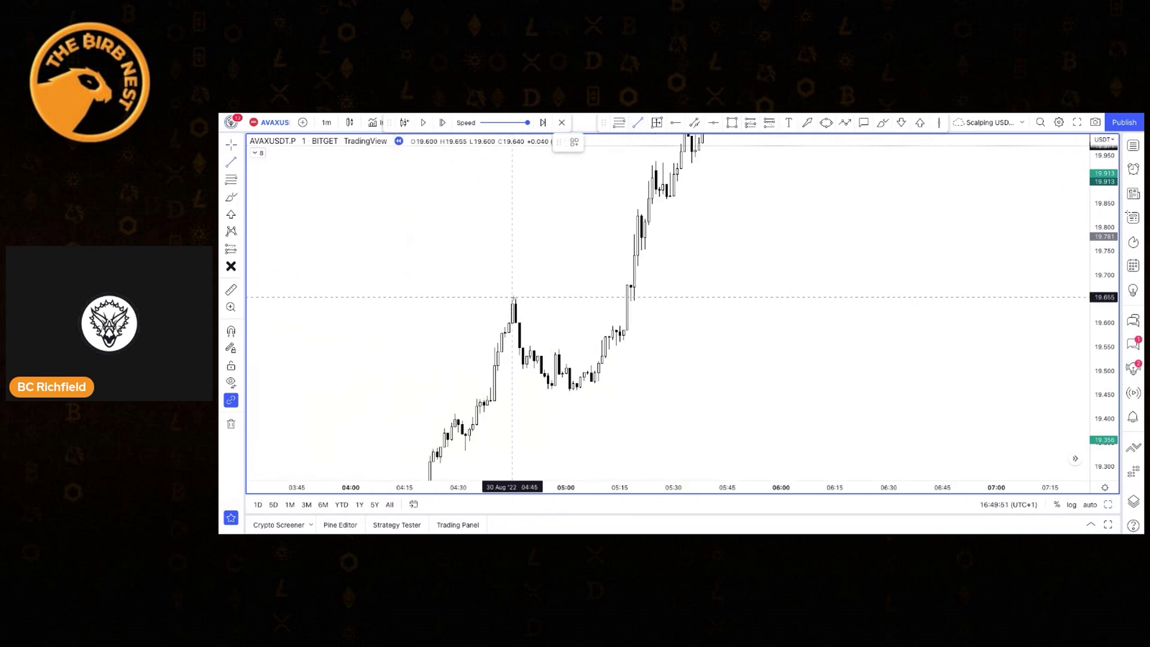
# Replace a trial trend line with a horizontal ray from the 04:45 high at about 19.652.
pyautogui.click(512, 297)
pyautogui.click(680, 297)
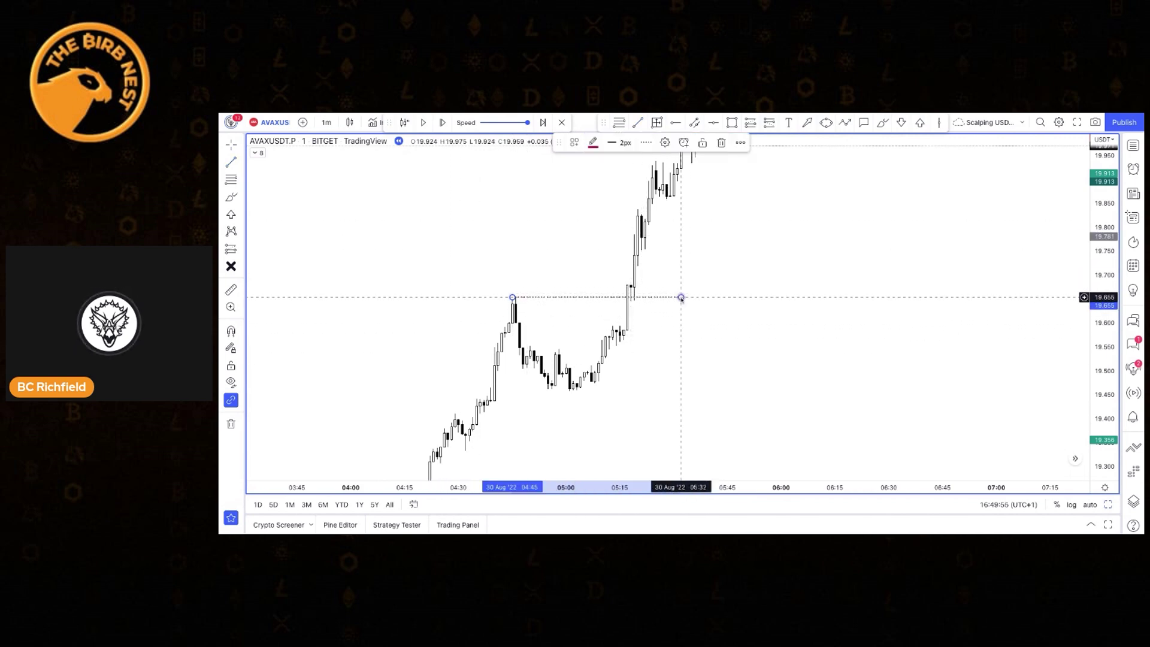
pyautogui.press('Delete')
pyautogui.click(674, 123)
pyautogui.click(512, 298)
# Pan forward to the breakdown lines near 20.3 and the latest candles up to 14:00.
pyautogui.scroll(-5, 832, 258)
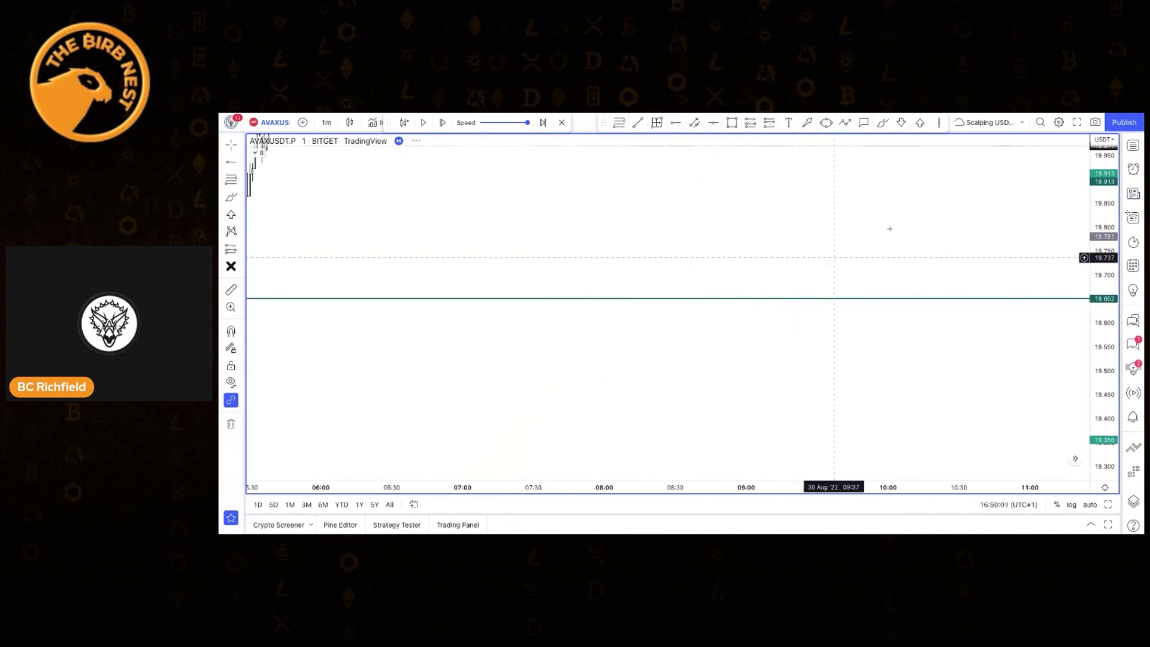
pyautogui.moveTo(929, 210); pyautogui.dragTo(750, 431)
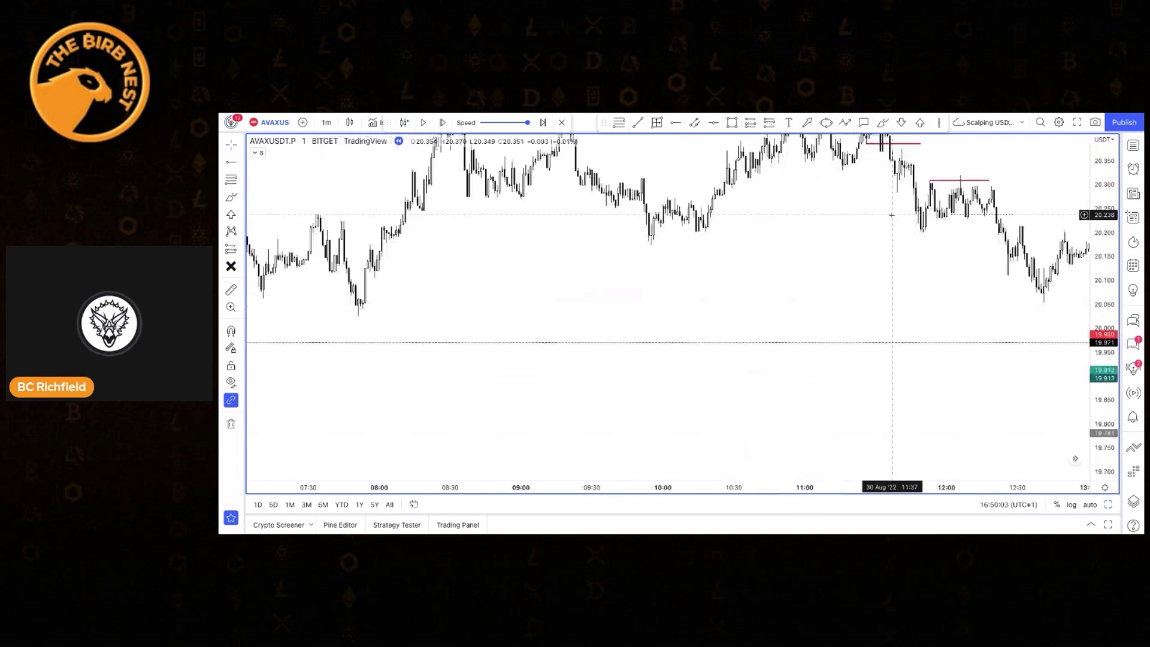
pyautogui.moveTo(891, 215); pyautogui.dragTo(808, 304)
pyautogui.moveTo(999, 191); pyautogui.dragTo(749, 177)
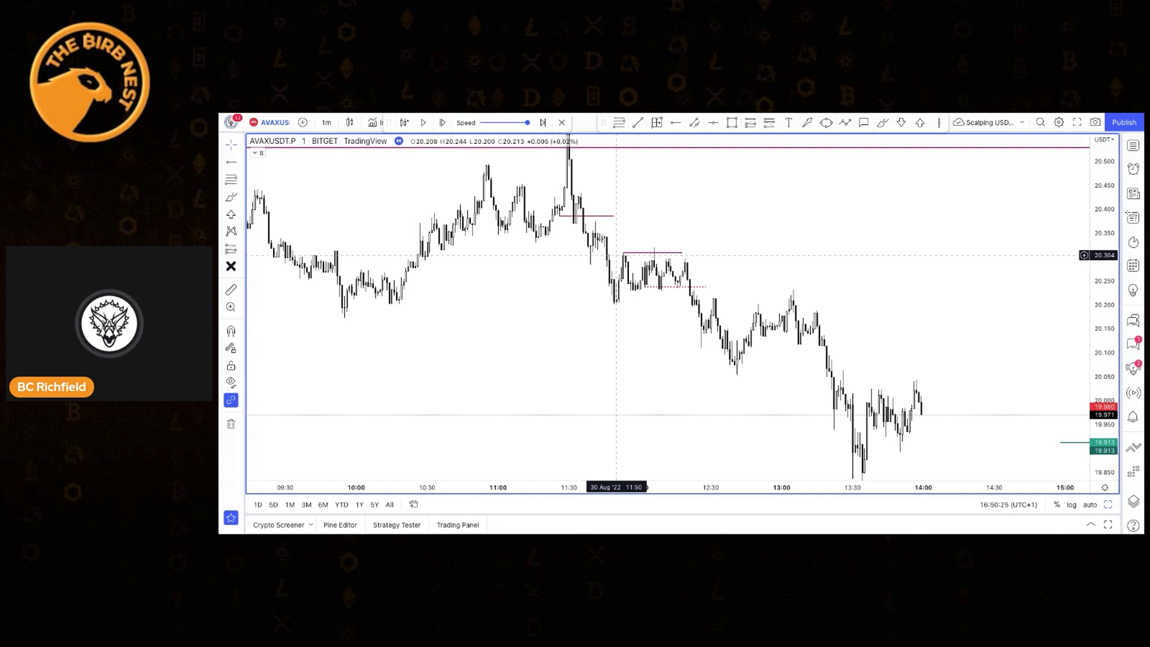
pyautogui.scroll(2, 673, 267)
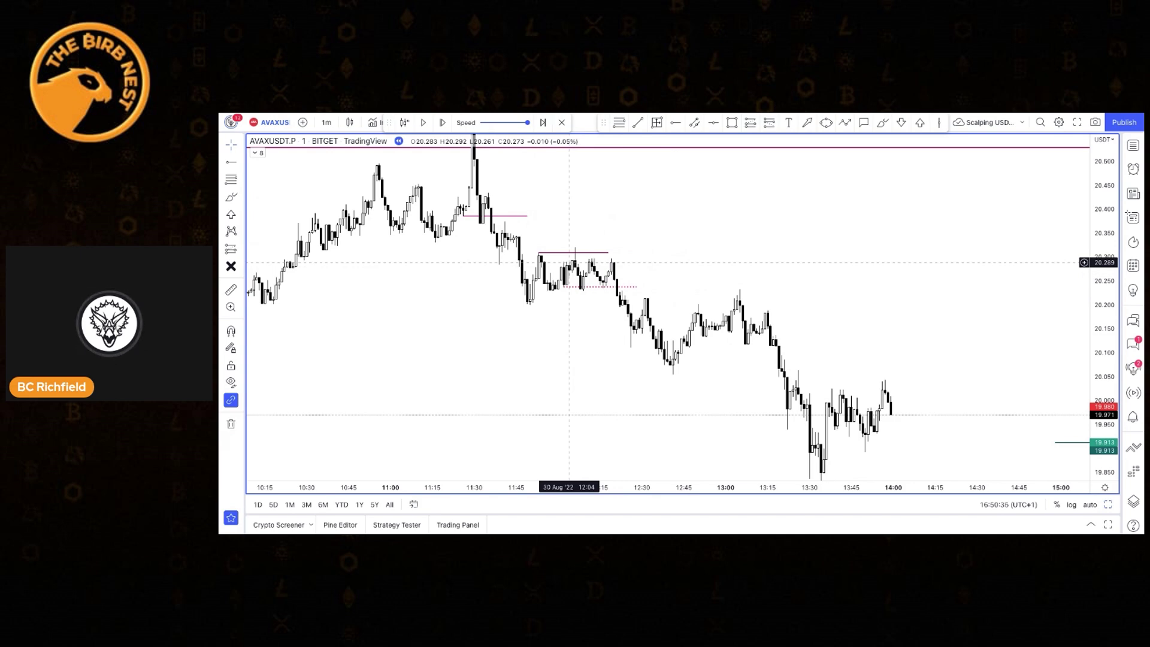
pyautogui.scroll(-2, 569, 262)
pyautogui.scroll(-2, 639, 224)
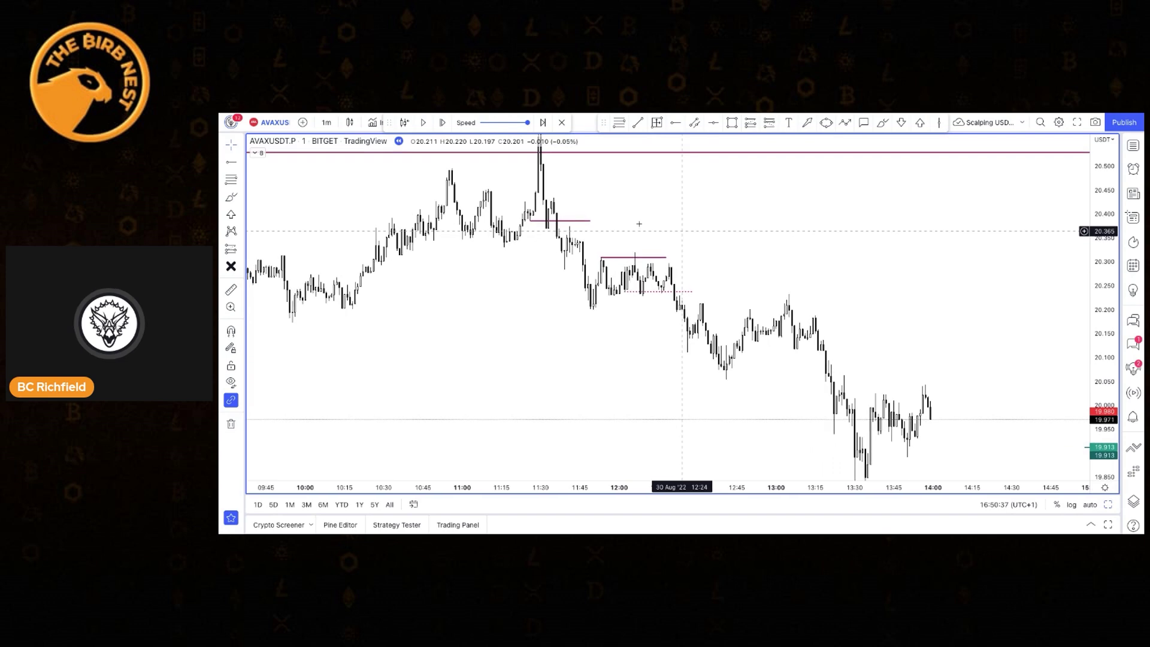
pyautogui.moveTo(1101, 144); pyautogui.dragTo(1101, 170)
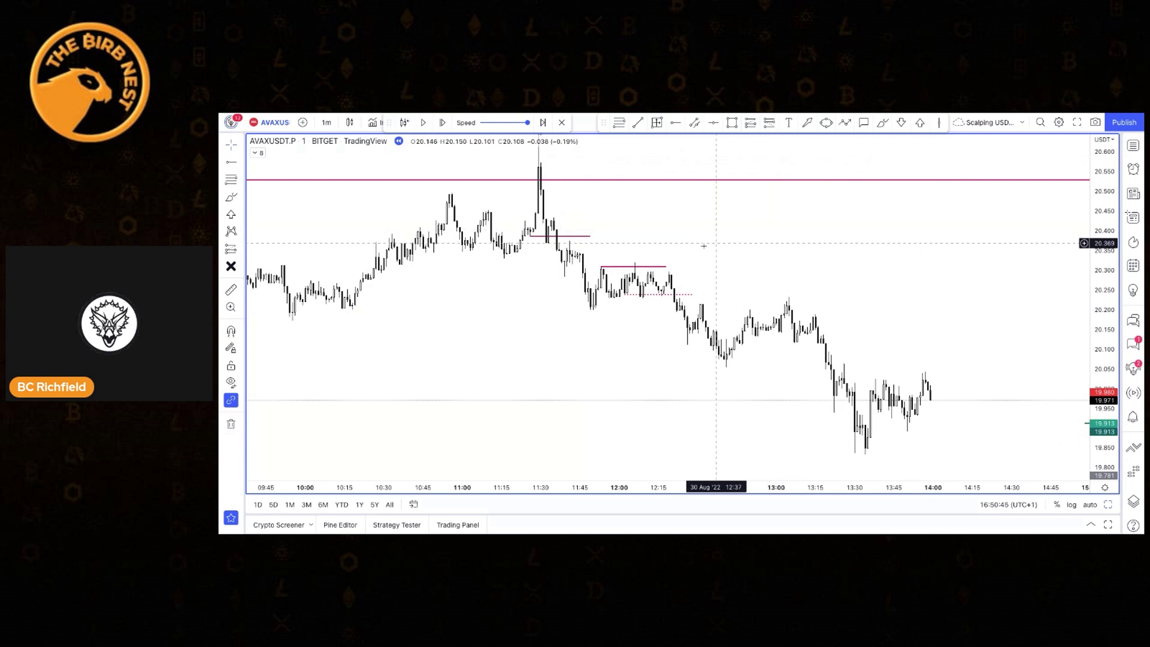
pyautogui.hscroll(-1, 742, 262)
pyautogui.moveTo(742, 261); pyautogui.dragTo(751, 279)
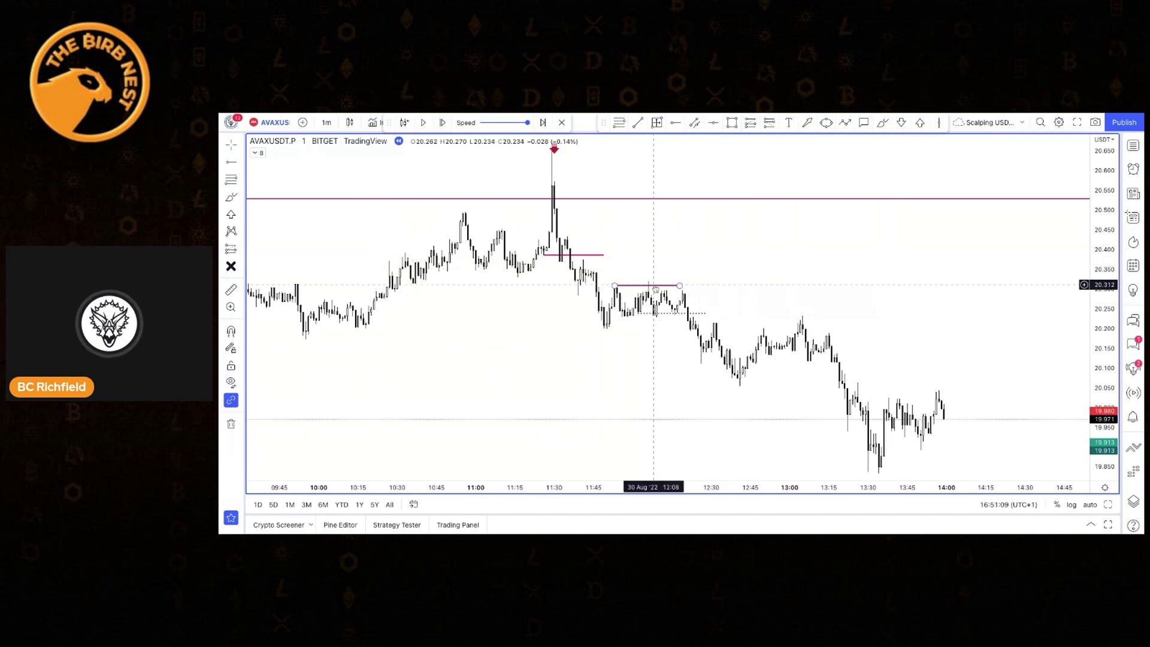
pyautogui.scroll(3, 655, 290)
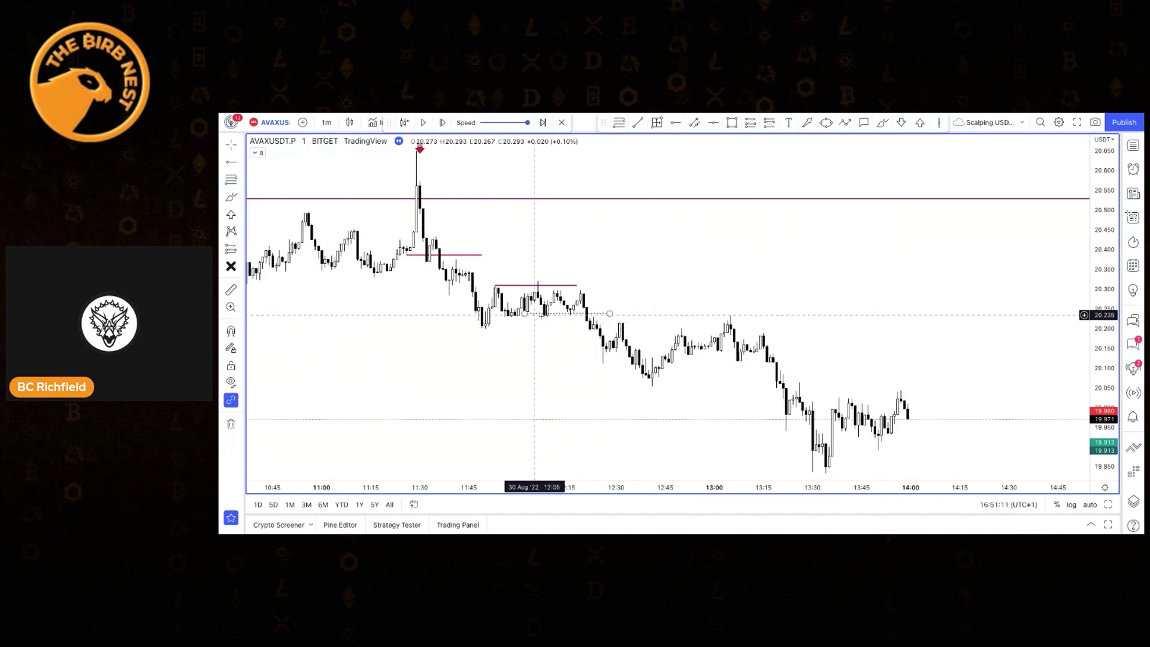
pyautogui.moveTo(1105, 349); pyautogui.dragTo(1105, 190)
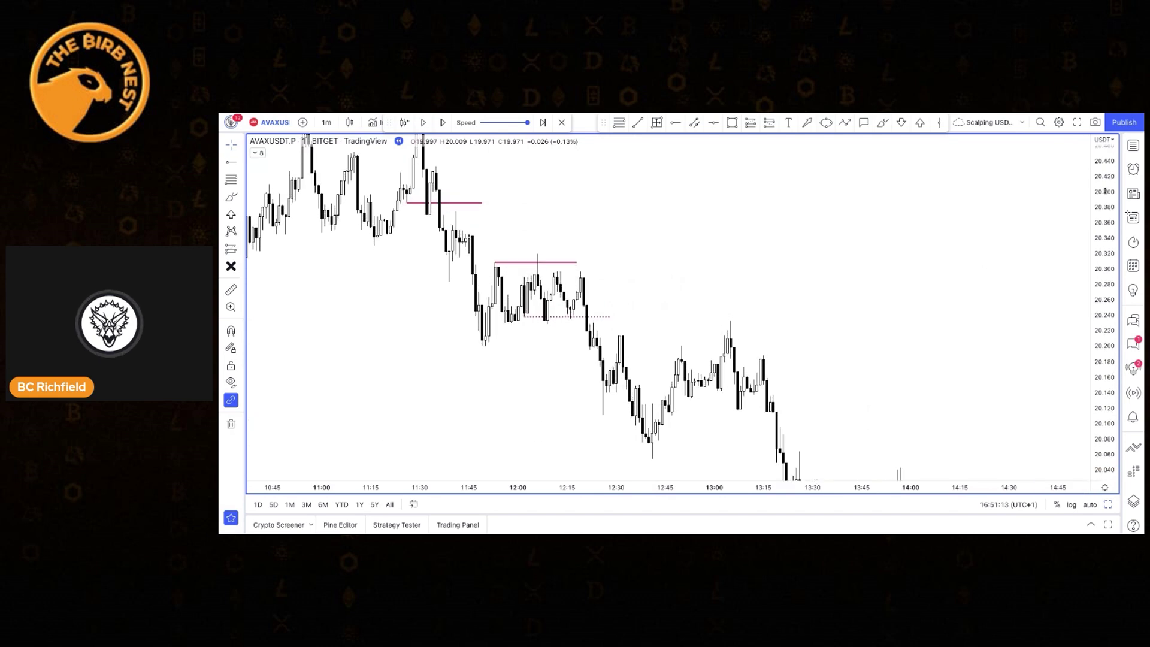
pyautogui.scroll(5, 986, 229)
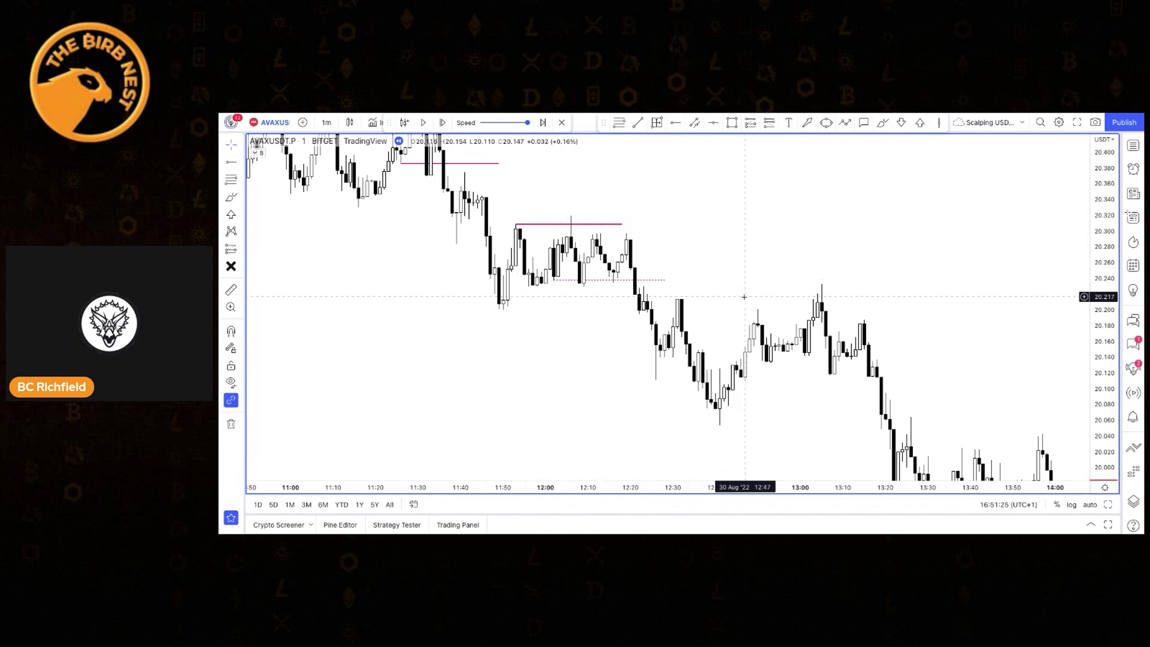
# Place a short position at 20.238 near 12:10, stop about 20.375, target about 20.064.
pyautogui.click(770, 124)
pyautogui.click(588, 279)
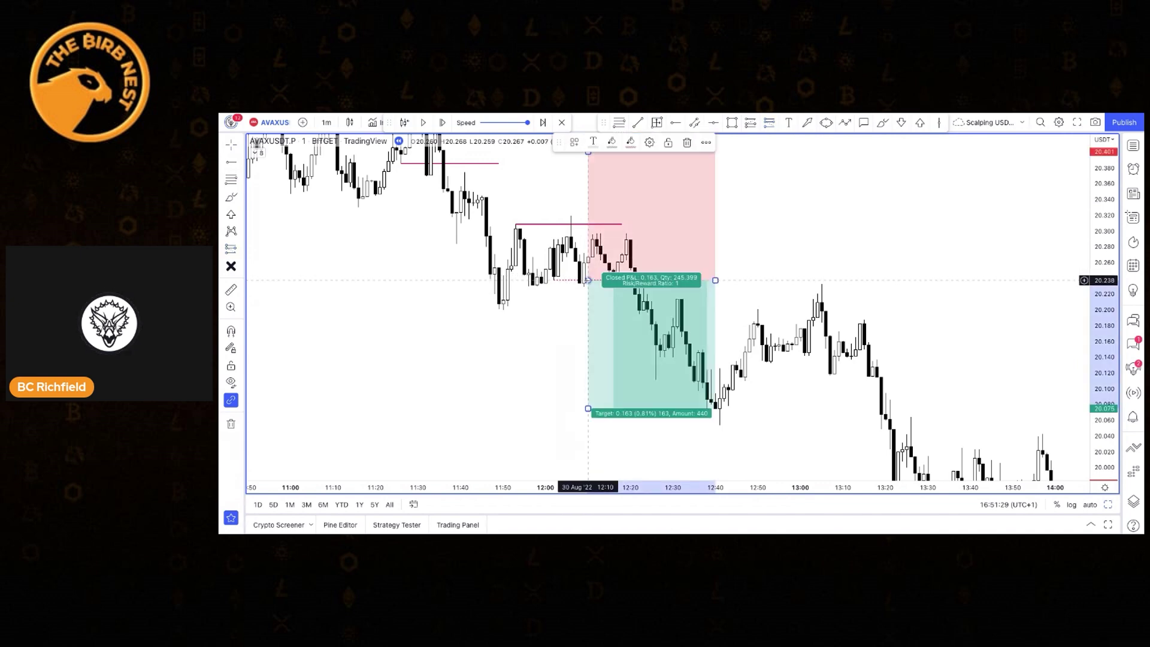
pyautogui.moveTo(707, 183); pyautogui.dragTo(707, 243)
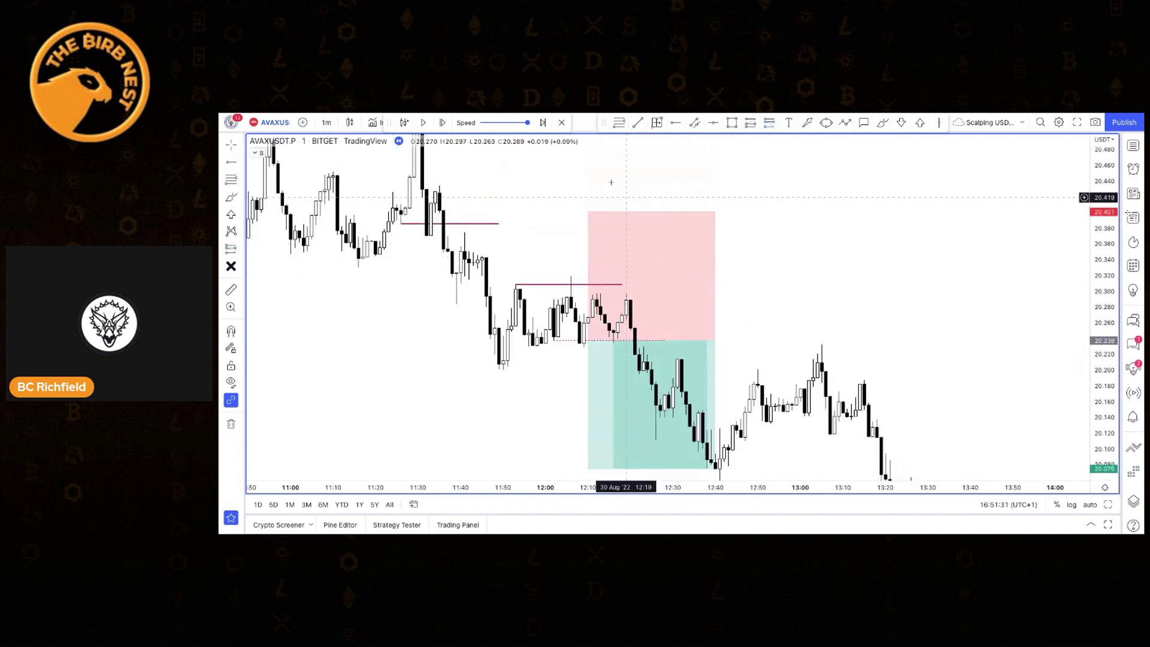
pyautogui.moveTo(588, 212); pyautogui.dragTo(588, 232)
pyautogui.moveTo(1103, 177); pyautogui.dragTo(1104, 143)
pyautogui.scroll(-3, 772, 396)
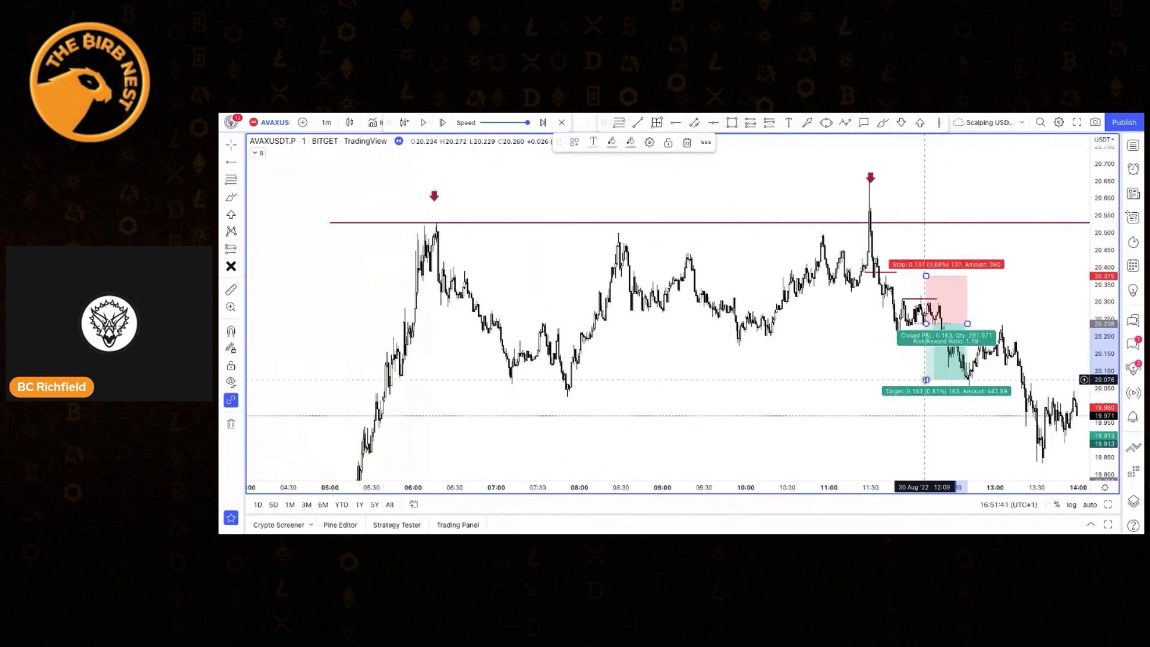
pyautogui.moveTo(925, 379); pyautogui.dragTo(926, 381)
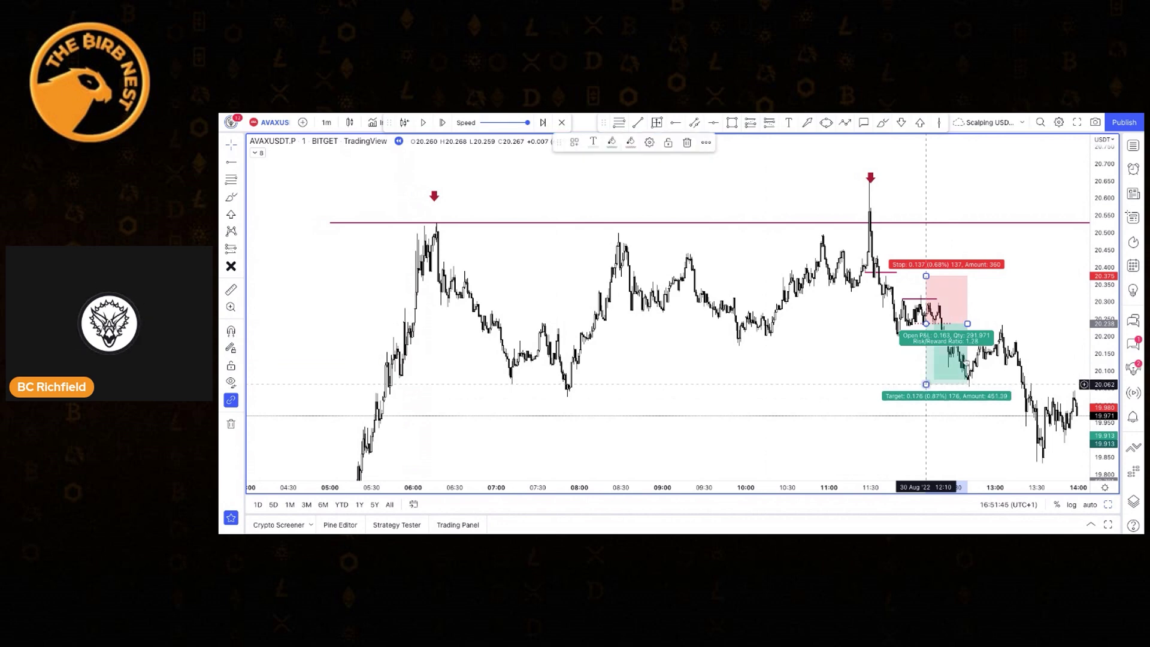
# Pan to later bars, inspect the short position, and reset the price scale to fit.
pyautogui.moveTo(1006, 289); pyautogui.dragTo(856, 241)
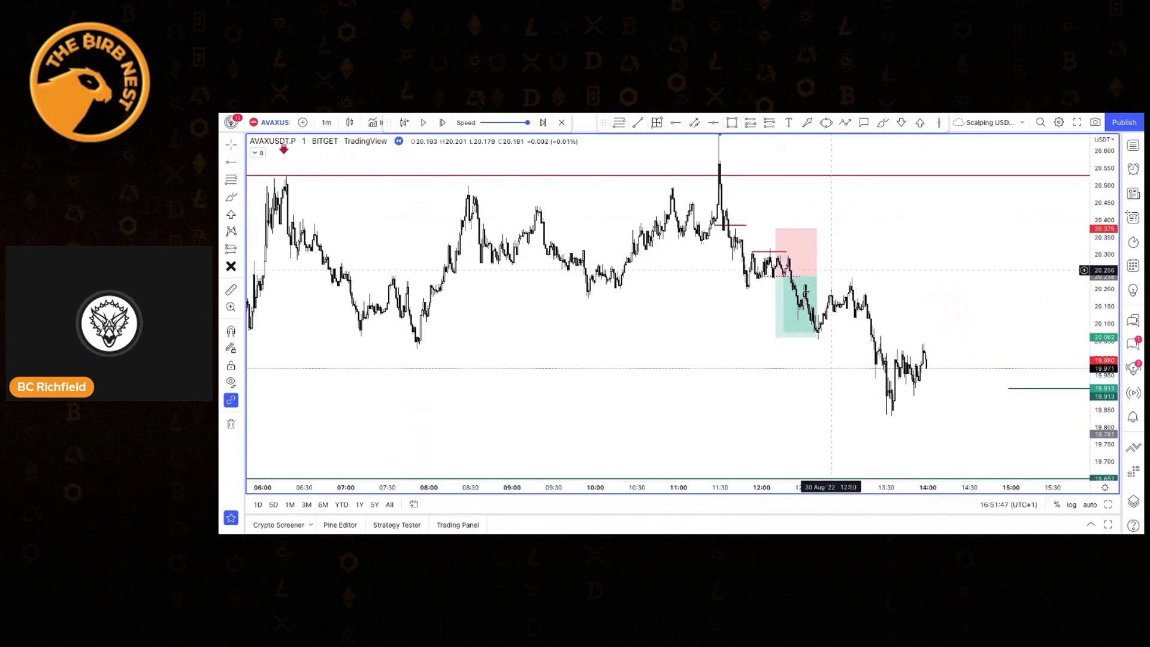
pyautogui.click(806, 287)
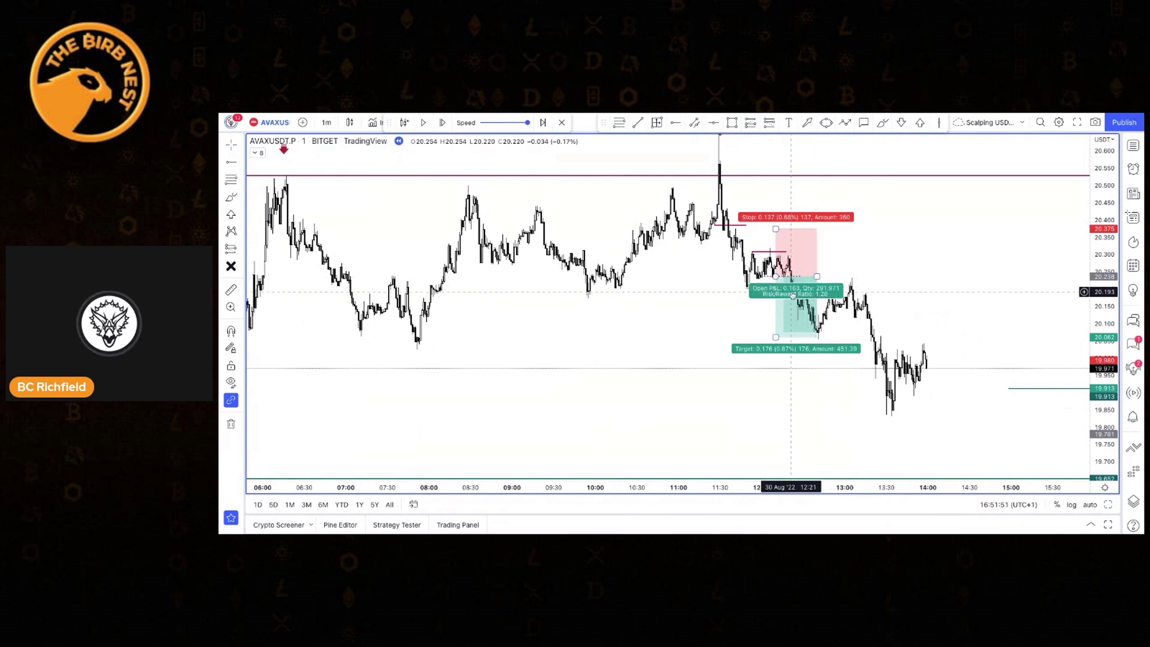
pyautogui.click(656, 358)
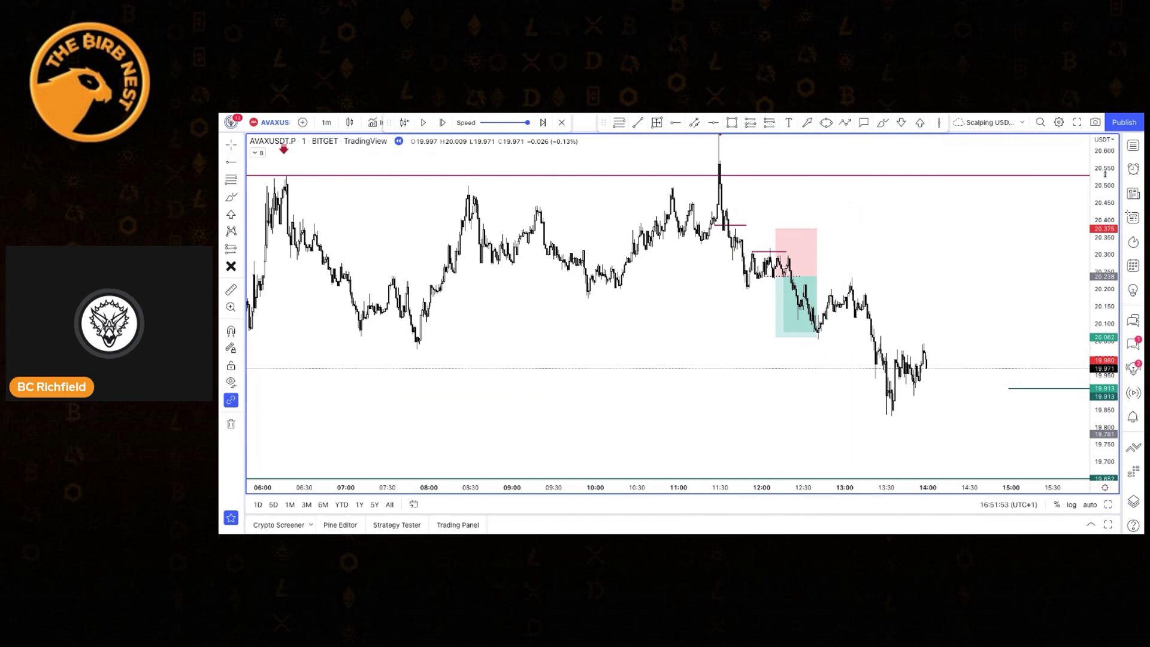
pyautogui.hotkey('alt', 'r')
pyautogui.scroll(-1, 655, 358)
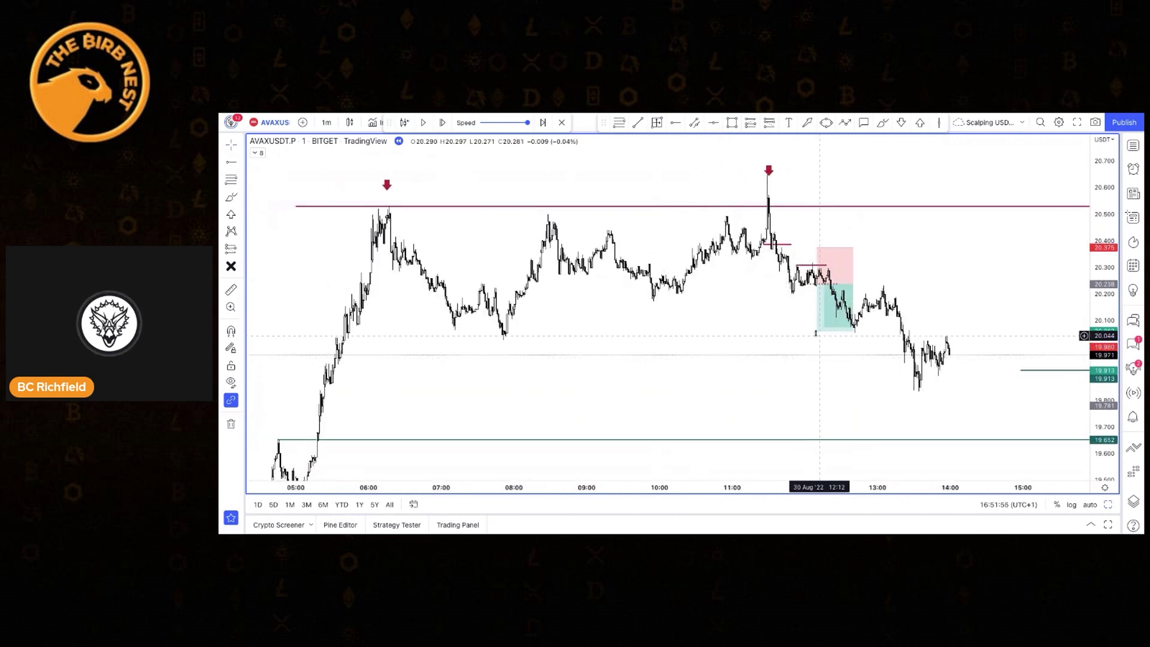
# Drag the short's target down to 19.654 support for a 2.89% move and 4.26 risk/reward.
pyautogui.click(816, 331)
pyautogui.moveTo(817, 383); pyautogui.dragTo(817, 439)
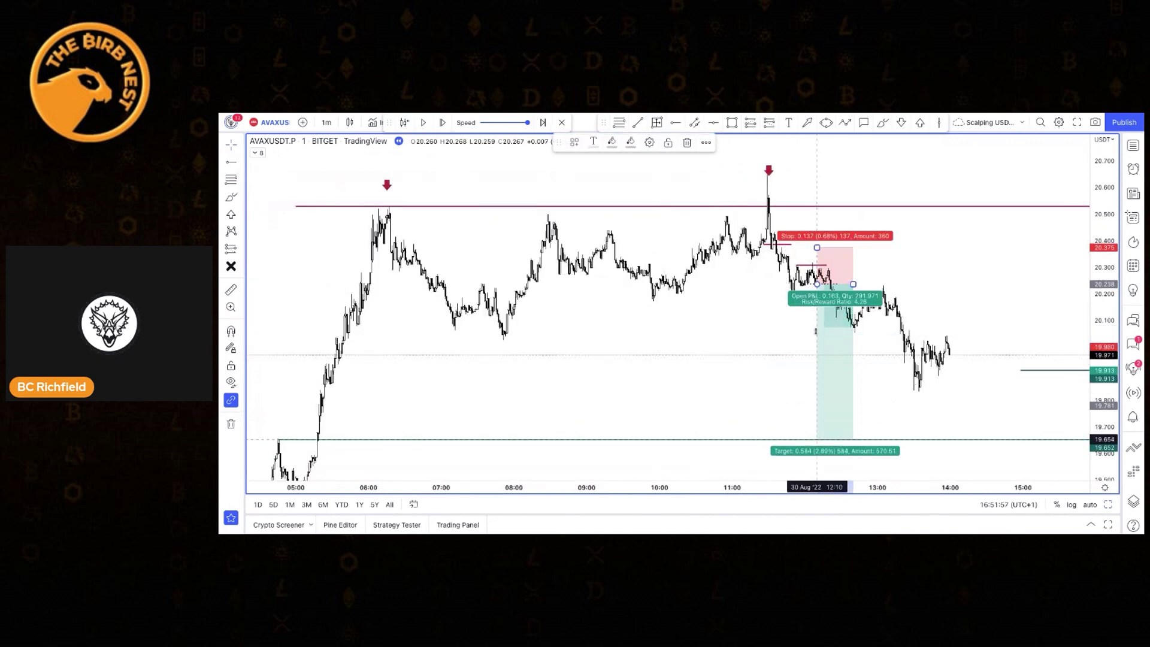
pyautogui.click(915, 301)
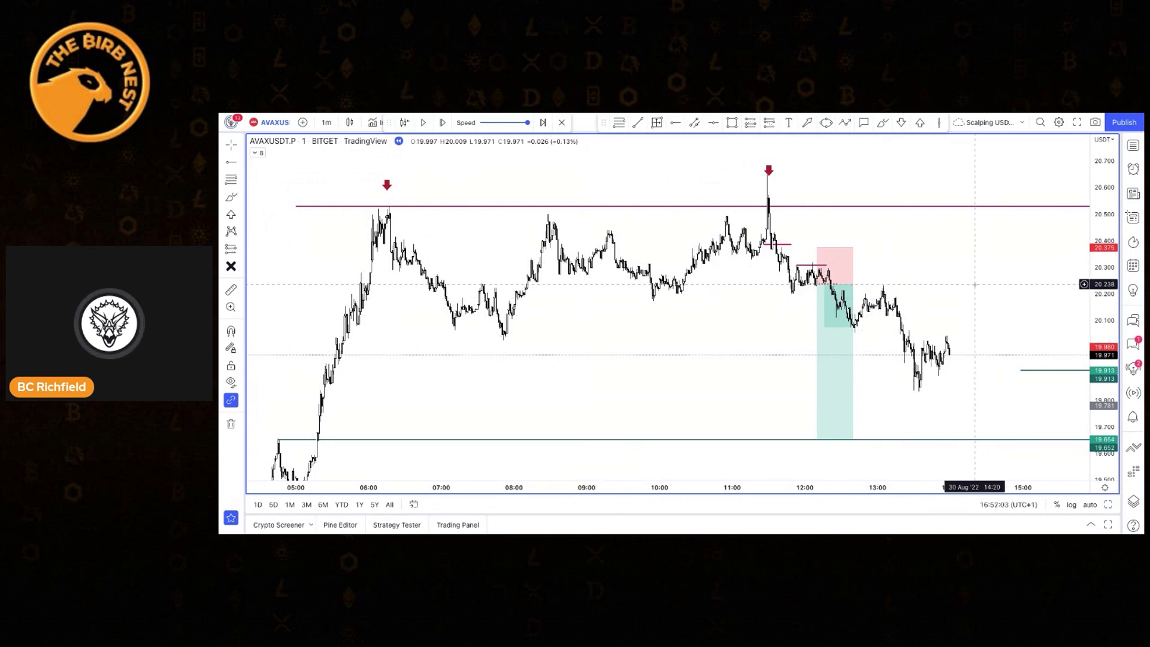
pyautogui.scroll(4, 974, 284)
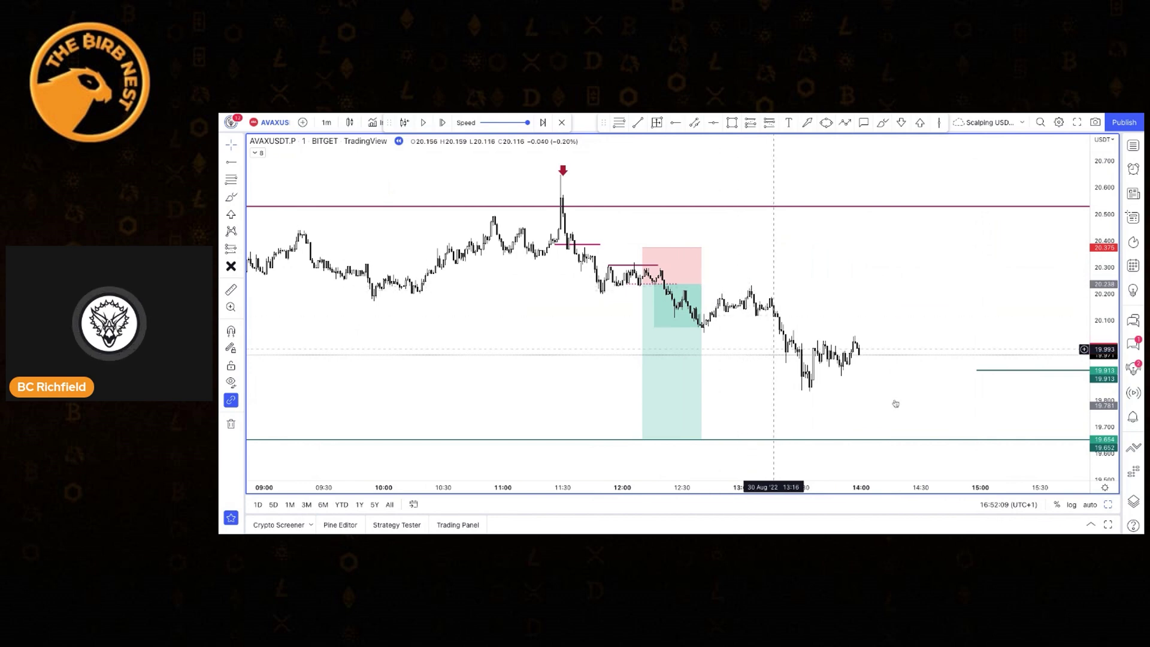
pyautogui.scroll(-2, 895, 403)
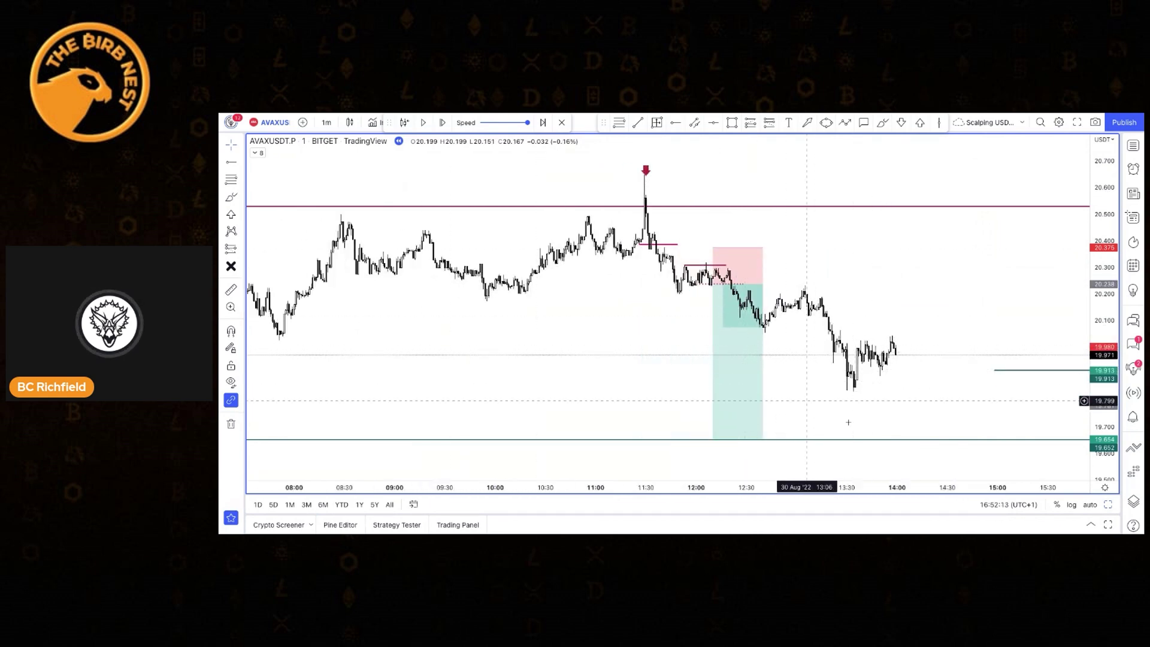
pyautogui.click(749, 296)
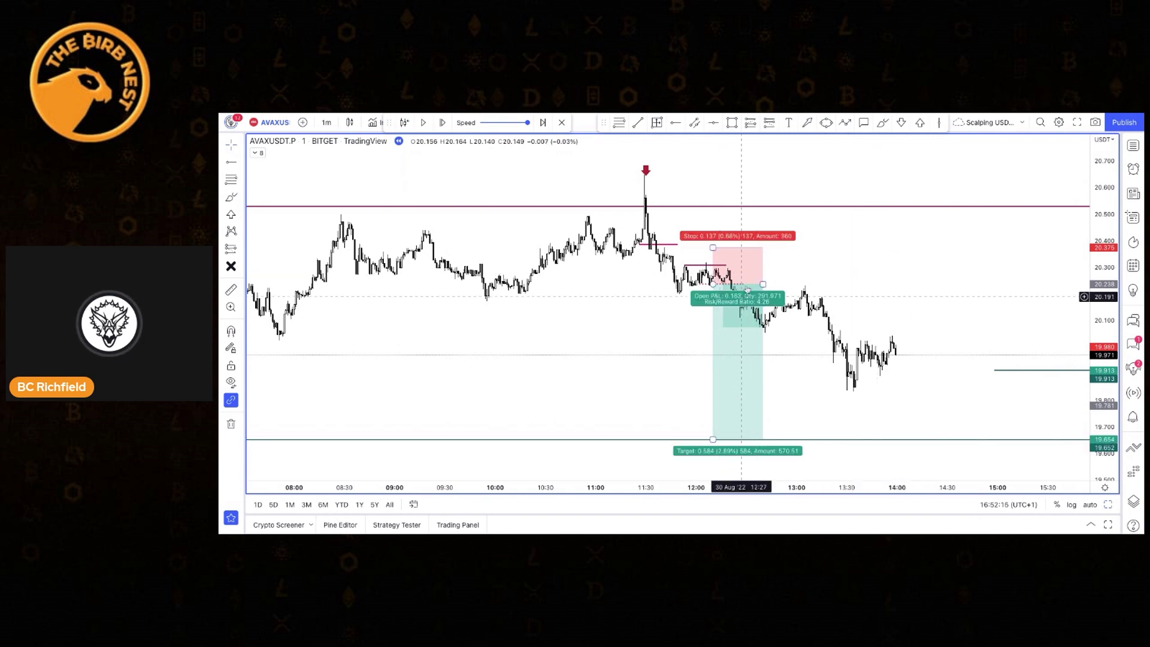
pyautogui.click(628, 228)
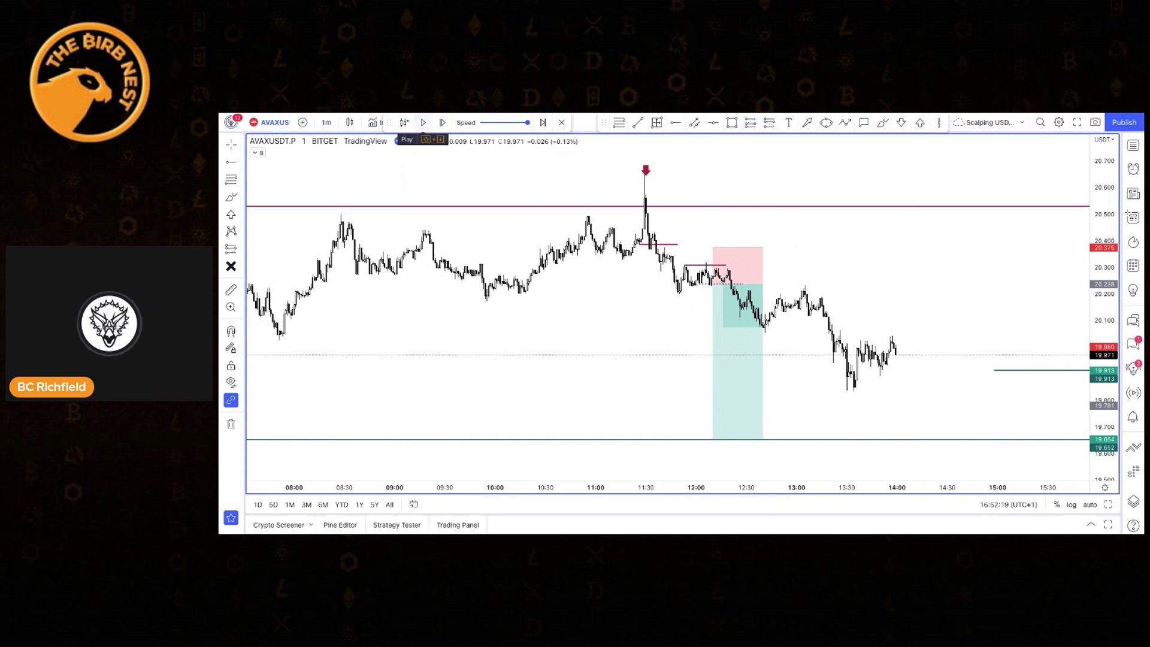
# Play the bar replay to about 15:30 as price falls through 19.652, then step forward.
pyautogui.click(423, 122)
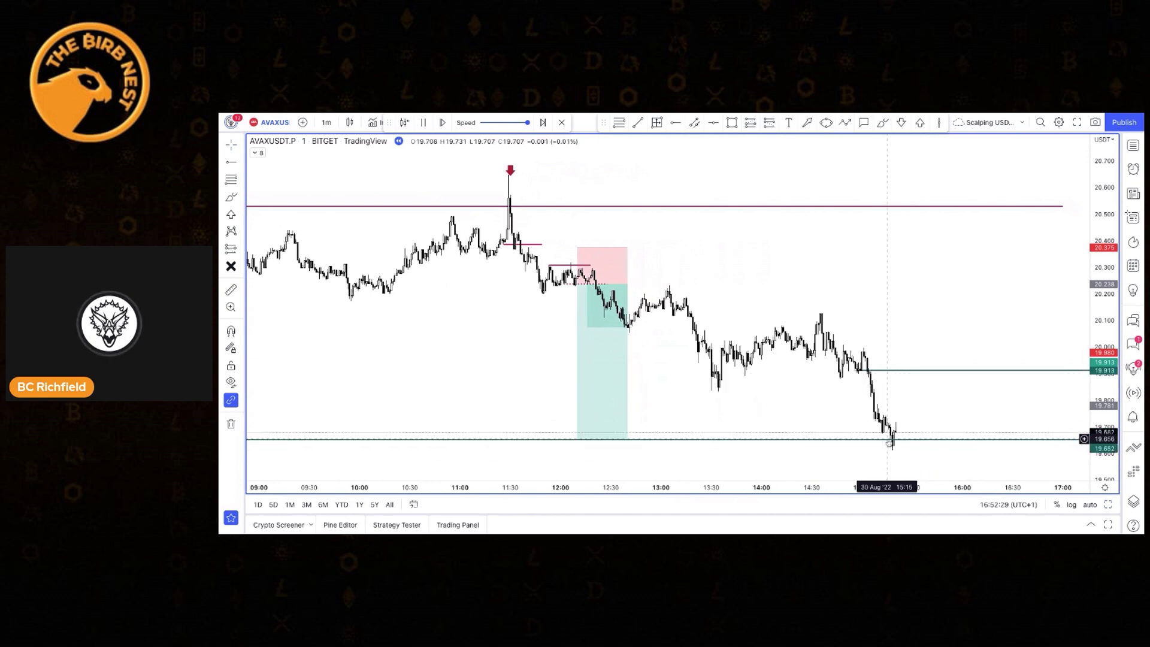
pyautogui.click(423, 122)
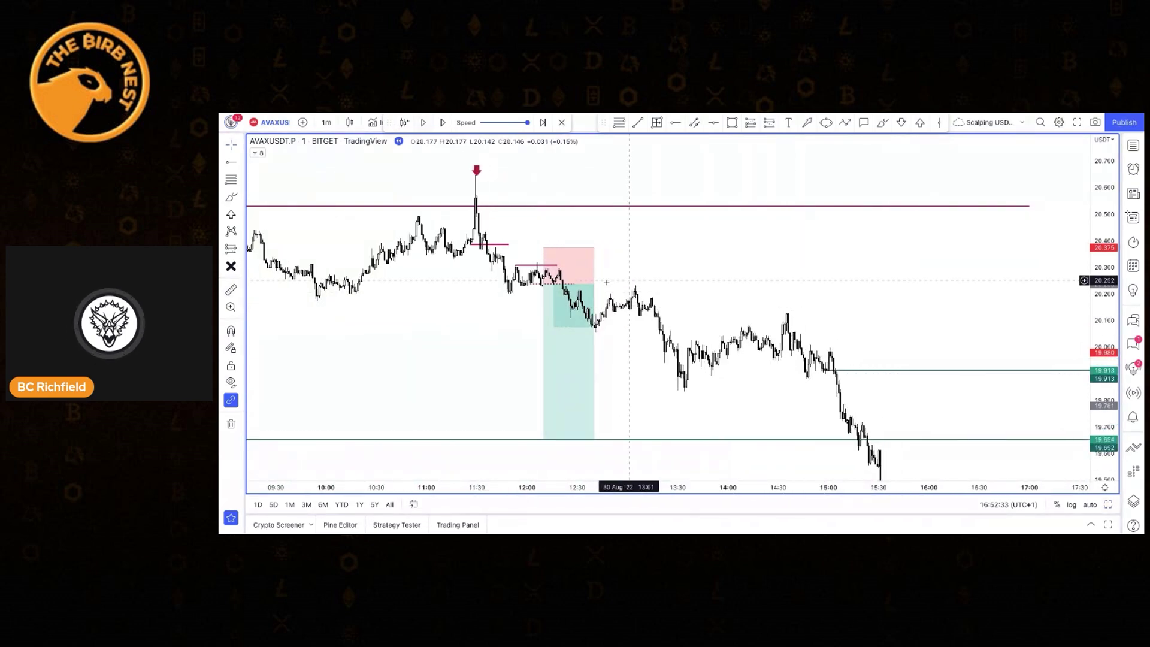
pyautogui.click(594, 285)
pyautogui.click(865, 313)
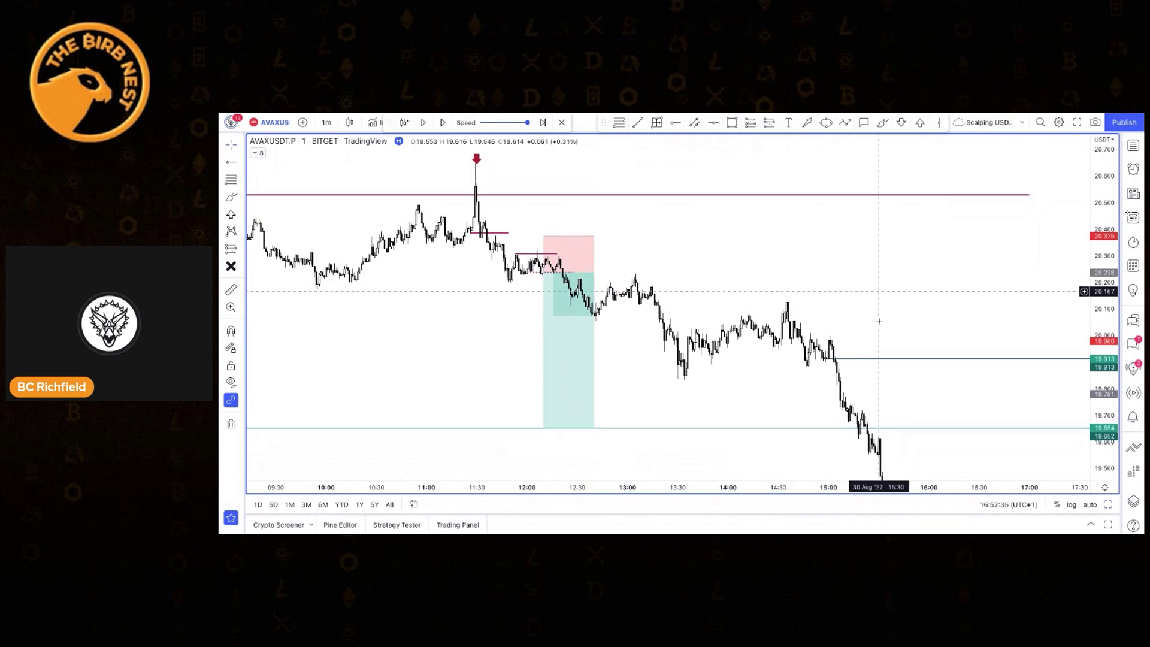
pyautogui.hotkey('shift', 'Right')
pyautogui.hotkey('shift', 'Right')
pyautogui.hotkey('shift', 'Right')
pyautogui.hotkey('shift', 'Right')
pyautogui.hotkey('shift', 'Right')
pyautogui.hotkey('shift', 'Right')
pyautogui.hotkey('shift', 'Right')
pyautogui.hotkey('shift', 'Right')
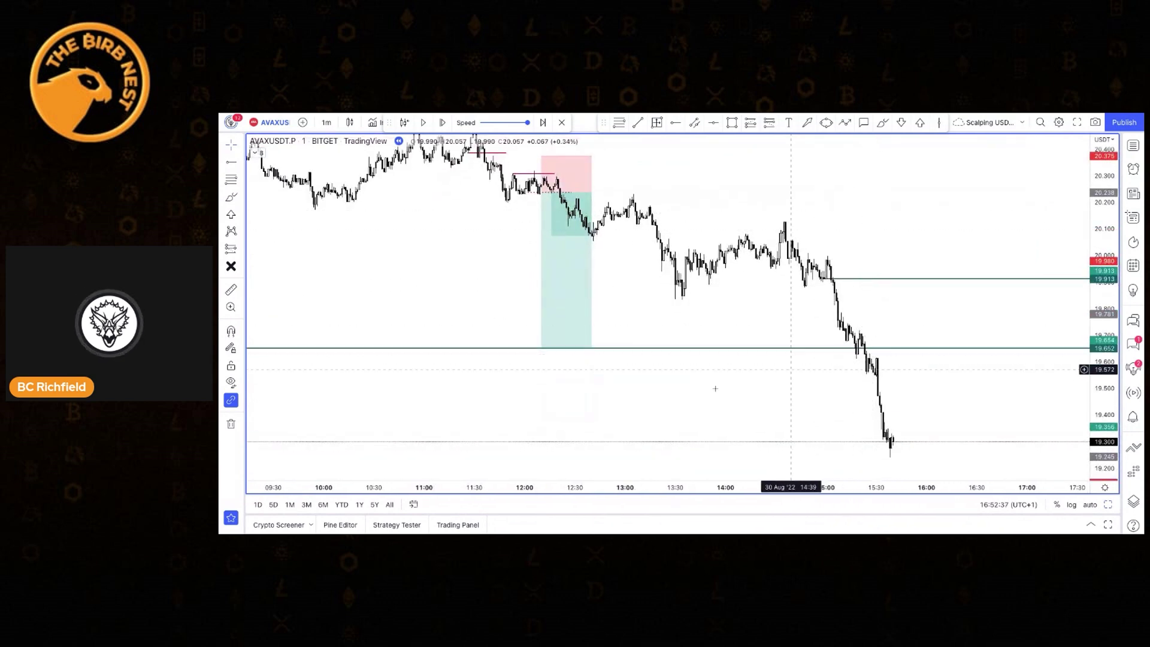
# Zoom out and pan back to early-morning price history around 19.0–19.3.
pyautogui.click(554, 343)
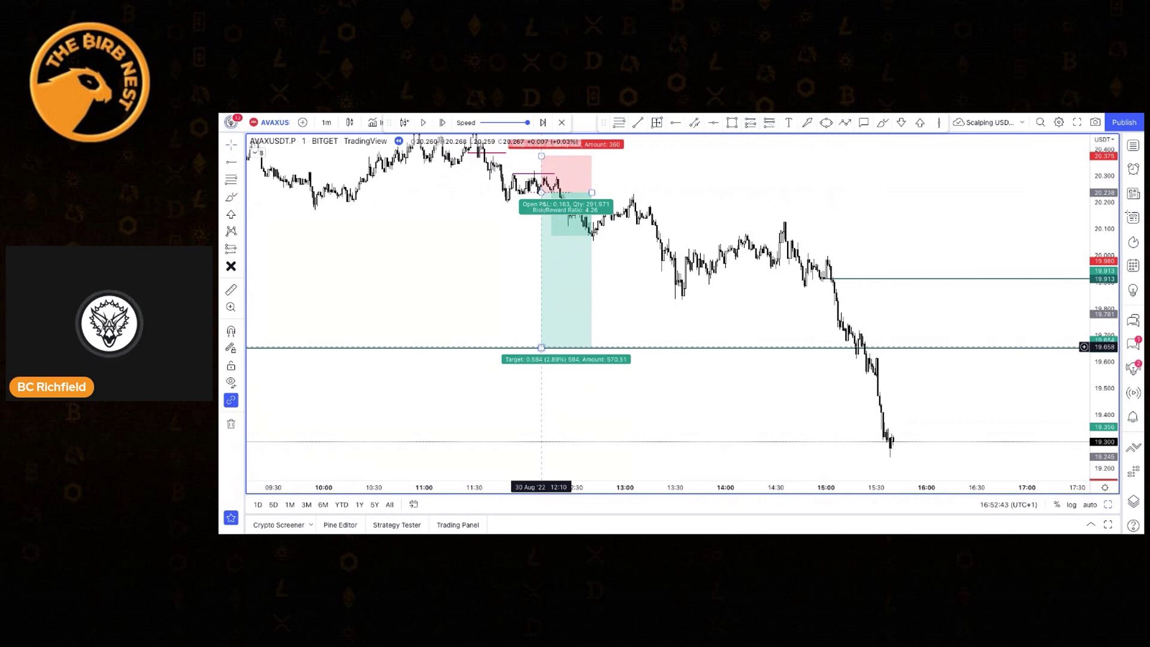
pyautogui.scroll(-5, 541, 347)
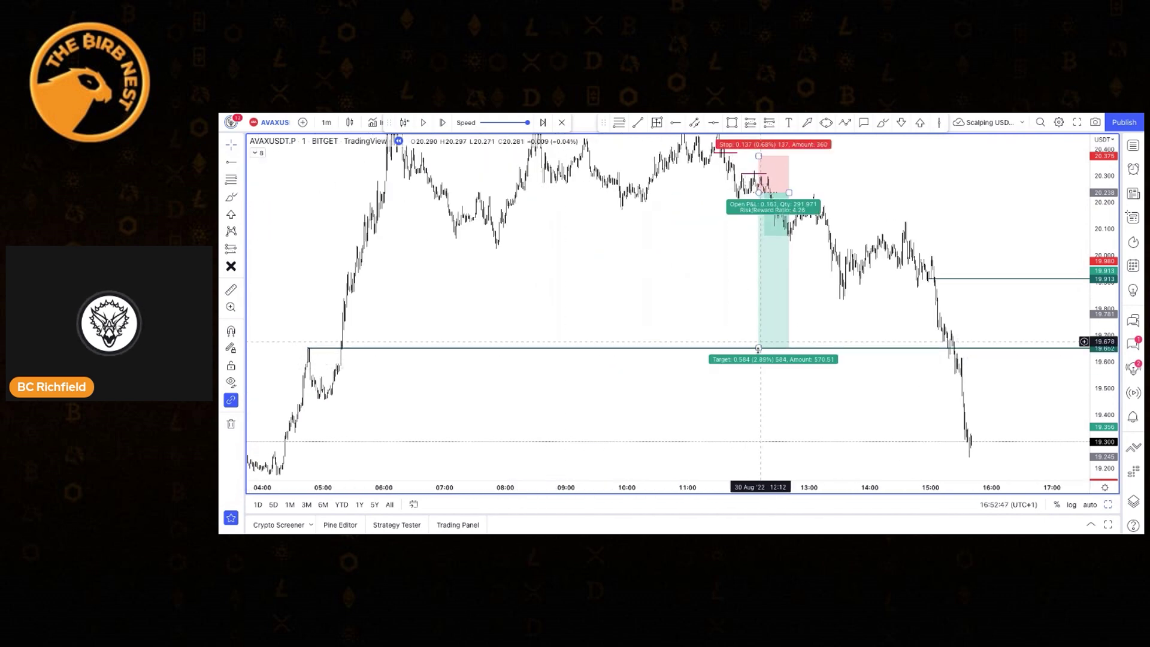
pyautogui.scroll(-2, 749, 393)
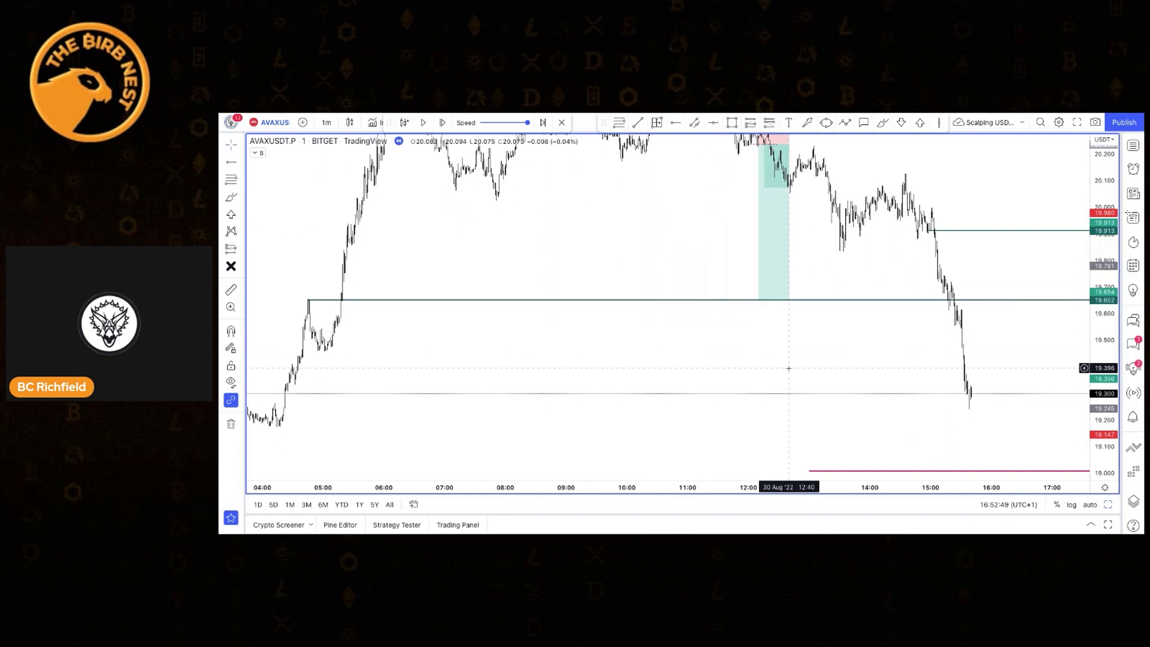
pyautogui.moveTo(788, 367); pyautogui.dragTo(791, 349)
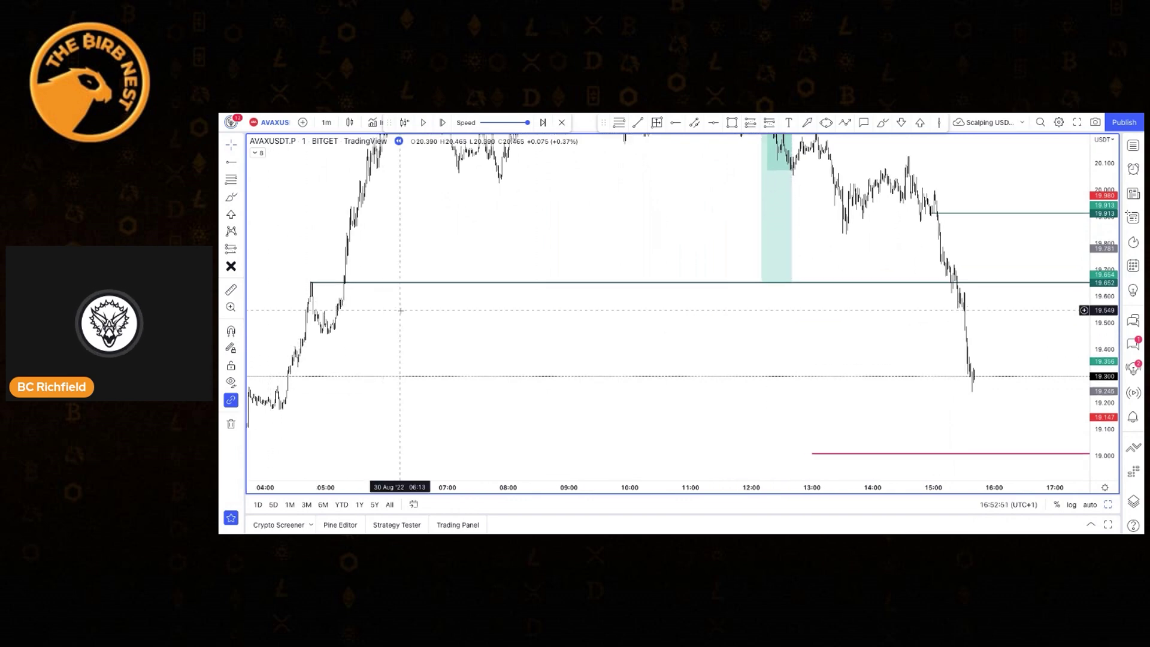
pyautogui.scroll(2, 348, 353)
pyautogui.moveTo(349, 353); pyautogui.dragTo(400, 310)
pyautogui.scroll(2, 401, 310)
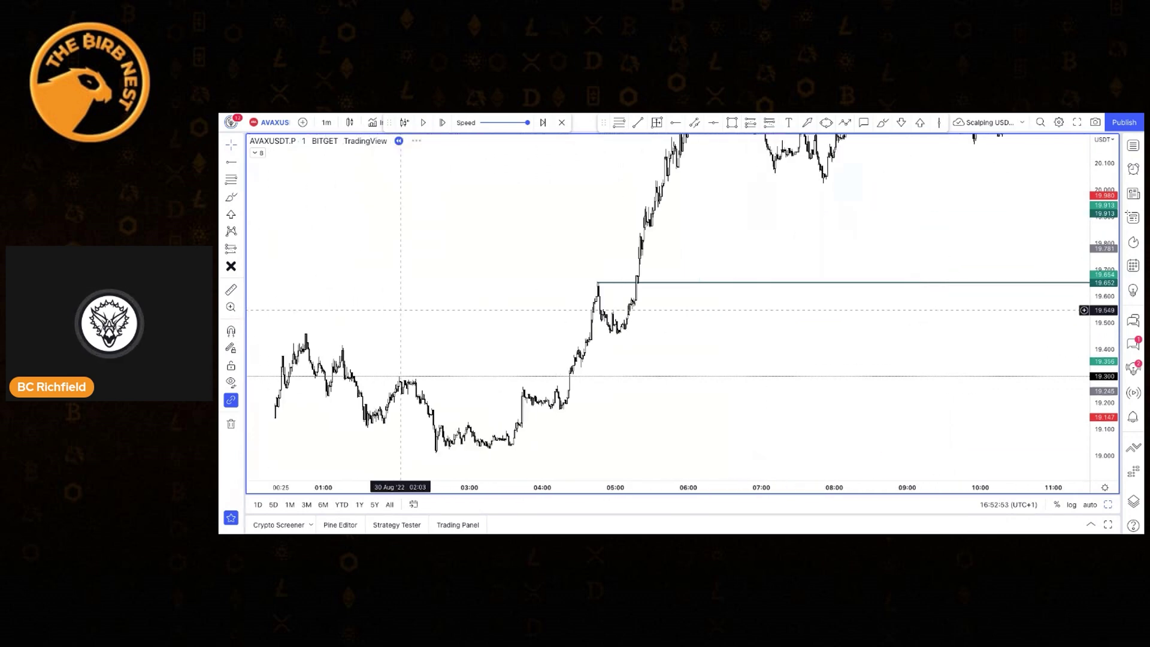
pyautogui.moveTo(692, 329); pyautogui.dragTo(575, 333)
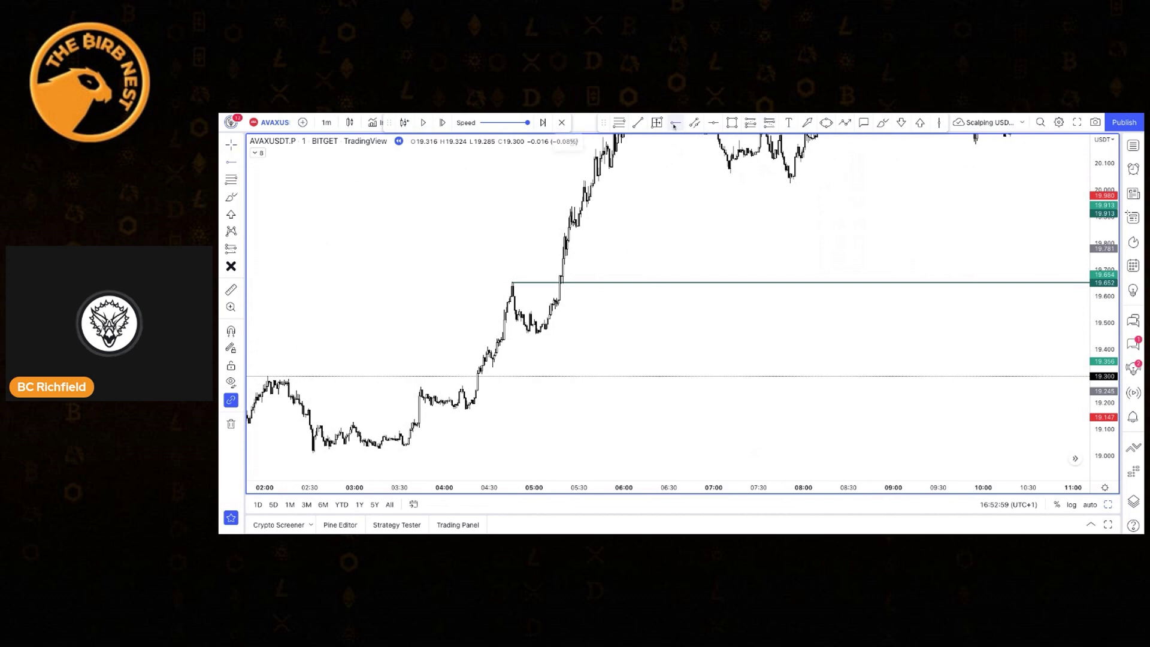
# Add horizontal rays at about 19.251 and 19.494 from the early-morning lows, then pan forward.
pyautogui.click(462, 389)
pyautogui.click(810, 327)
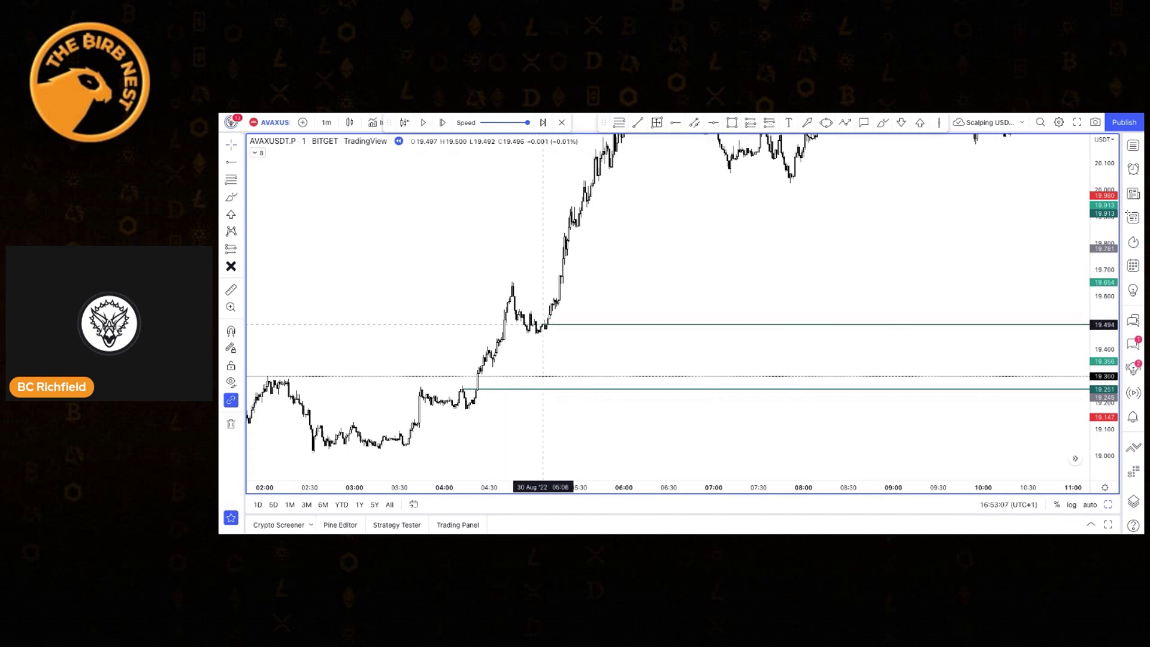
pyautogui.click(538, 327)
pyautogui.hscroll(10, 832, 306)
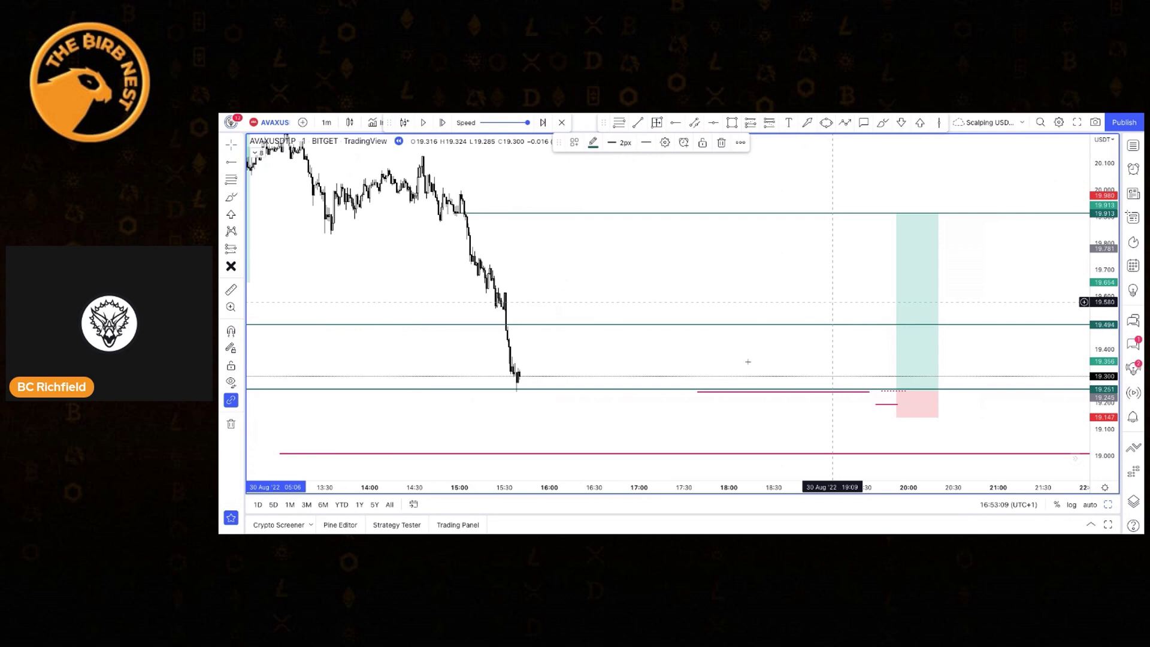
pyautogui.moveTo(591, 366); pyautogui.dragTo(617, 358)
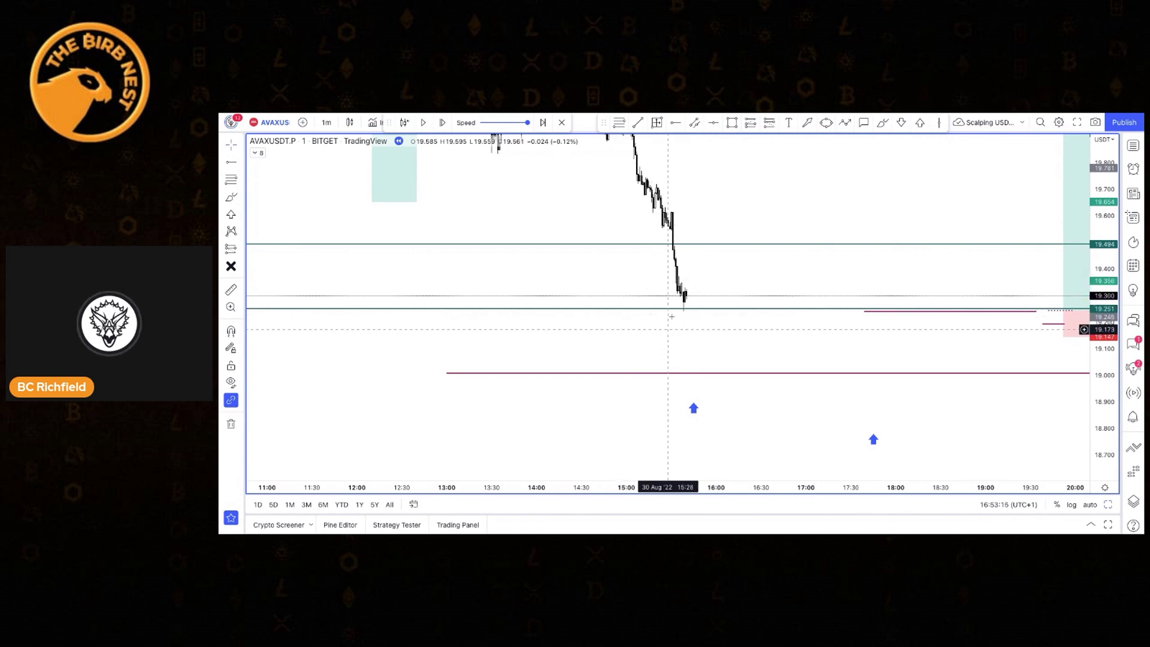
# Lower the short position's target to the 19.25 support (4.88%, 7.21 R/R) and refit the chart view.
pyautogui.moveTo(372, 202); pyautogui.dragTo(372, 308)
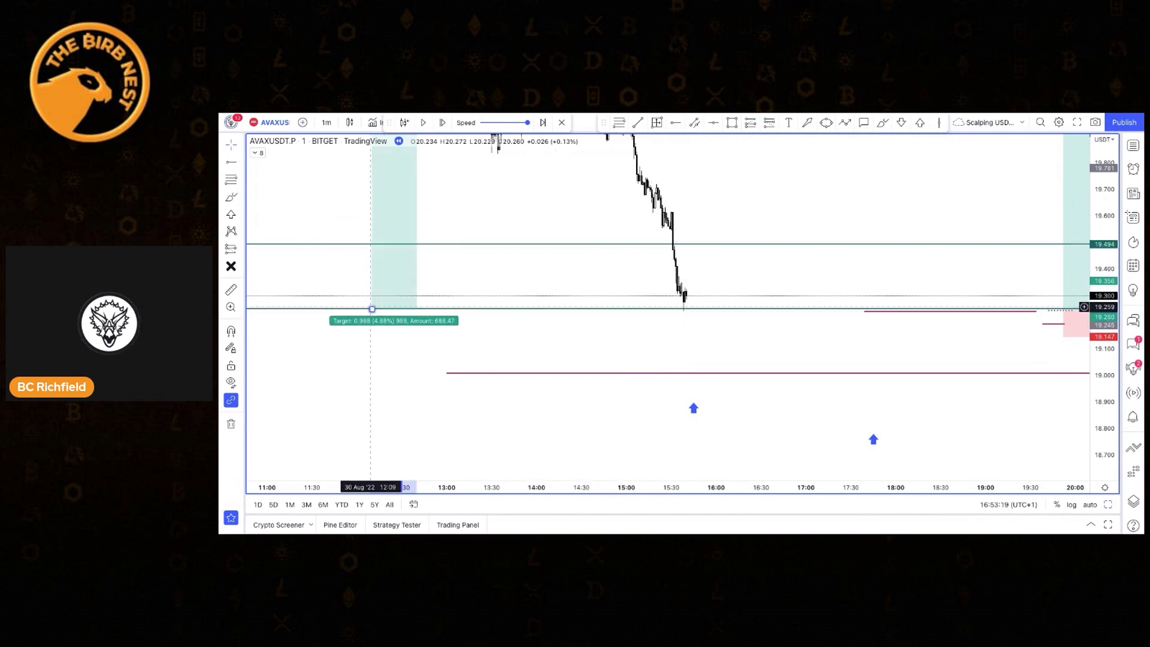
pyautogui.moveTo(441, 222); pyautogui.dragTo(716, 239)
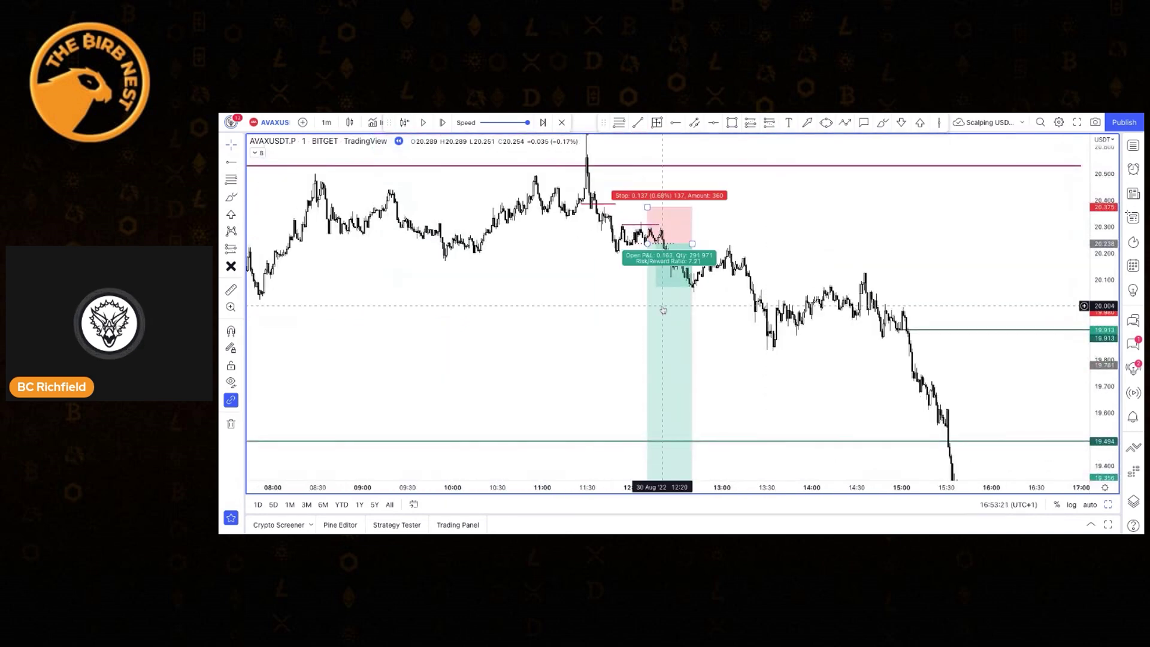
pyautogui.doubleClick(1100, 163)
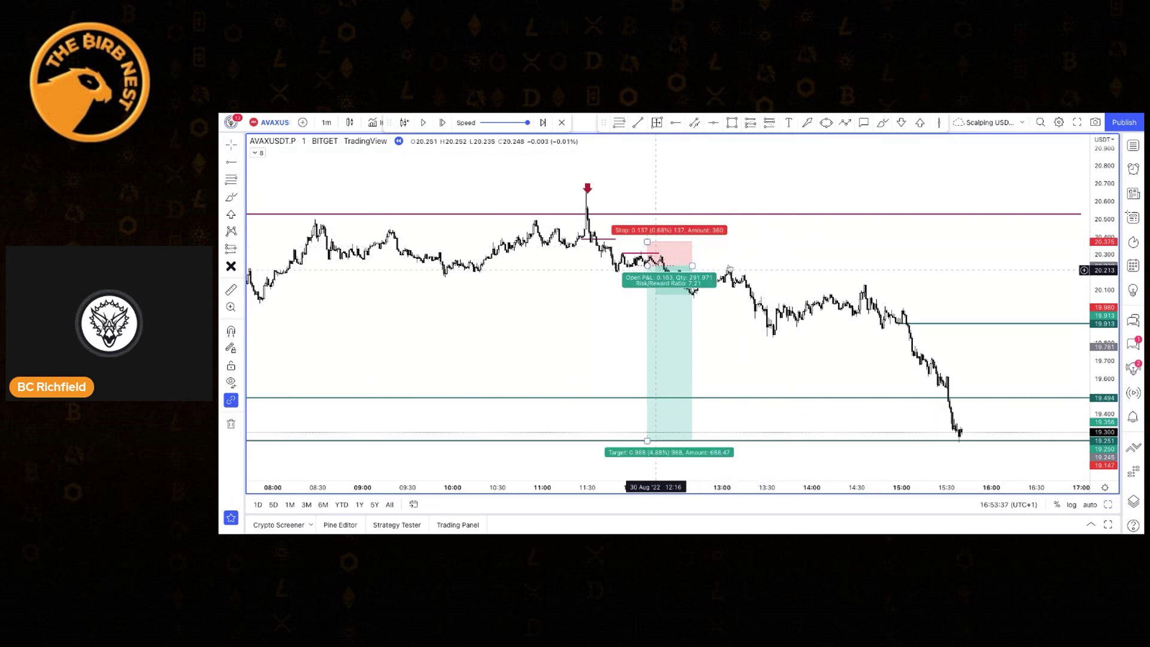
pyautogui.scroll(2, 769, 244)
pyautogui.hscroll(-5, 770, 244)
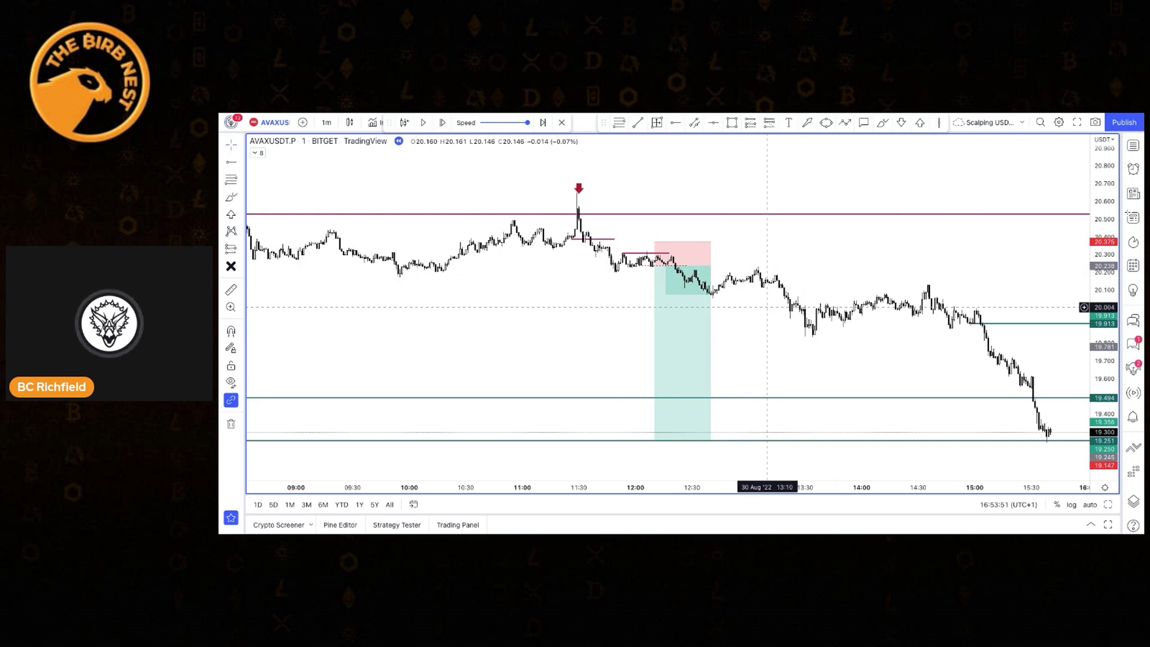
pyautogui.scroll(-3, 767, 306)
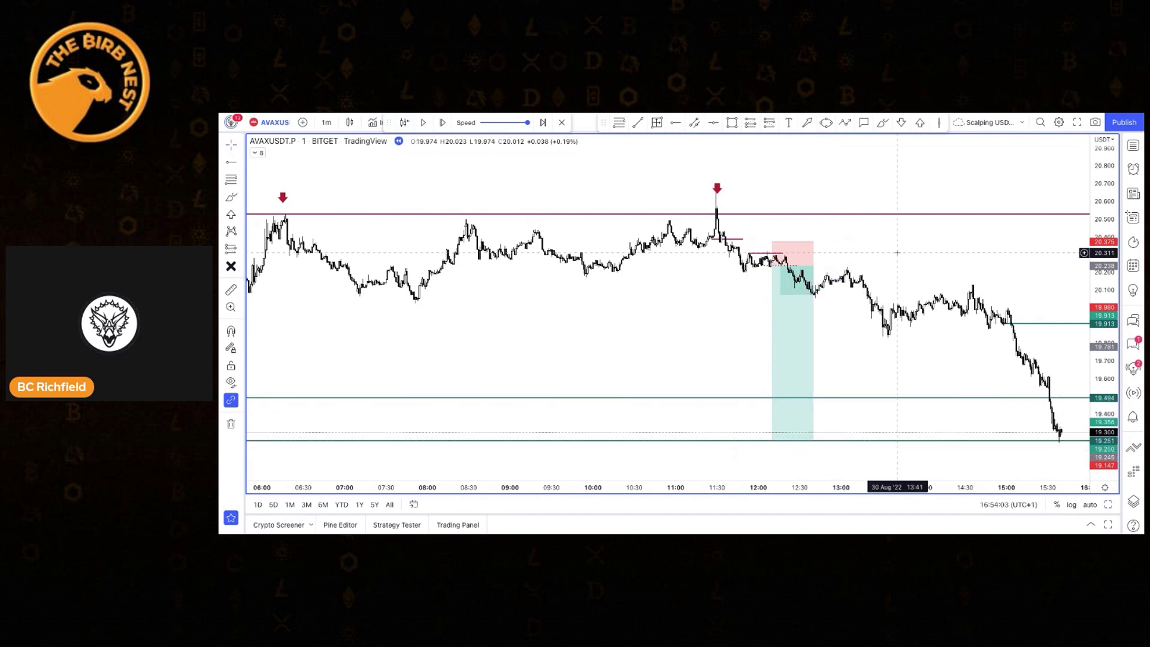
pyautogui.scroll(2, 896, 252)
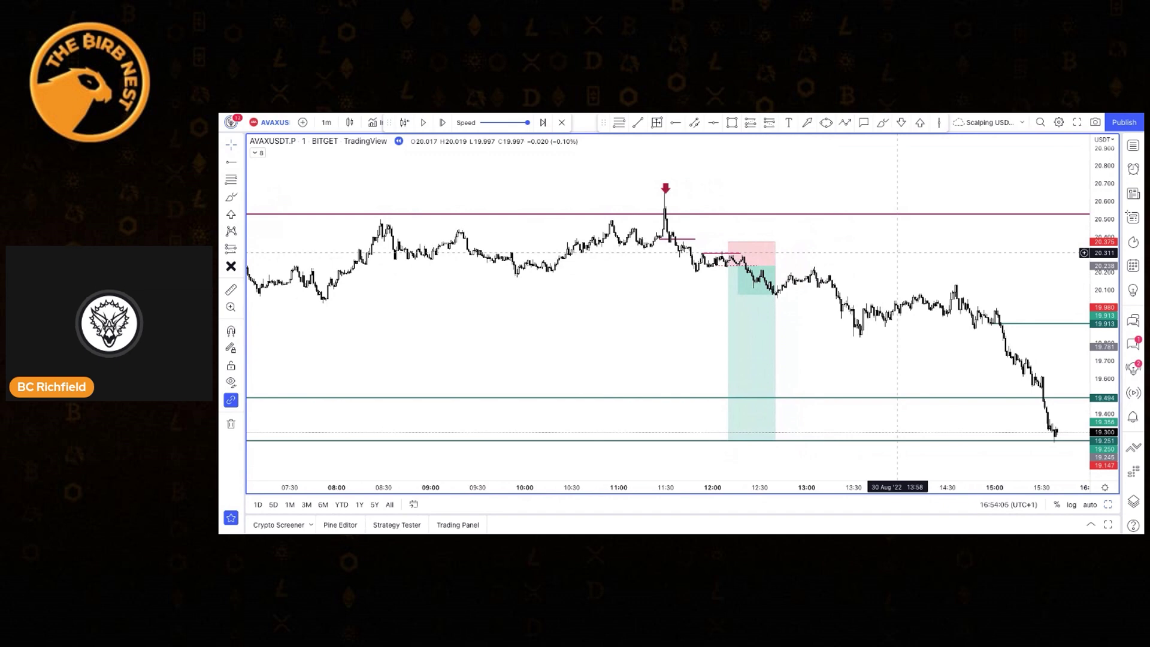